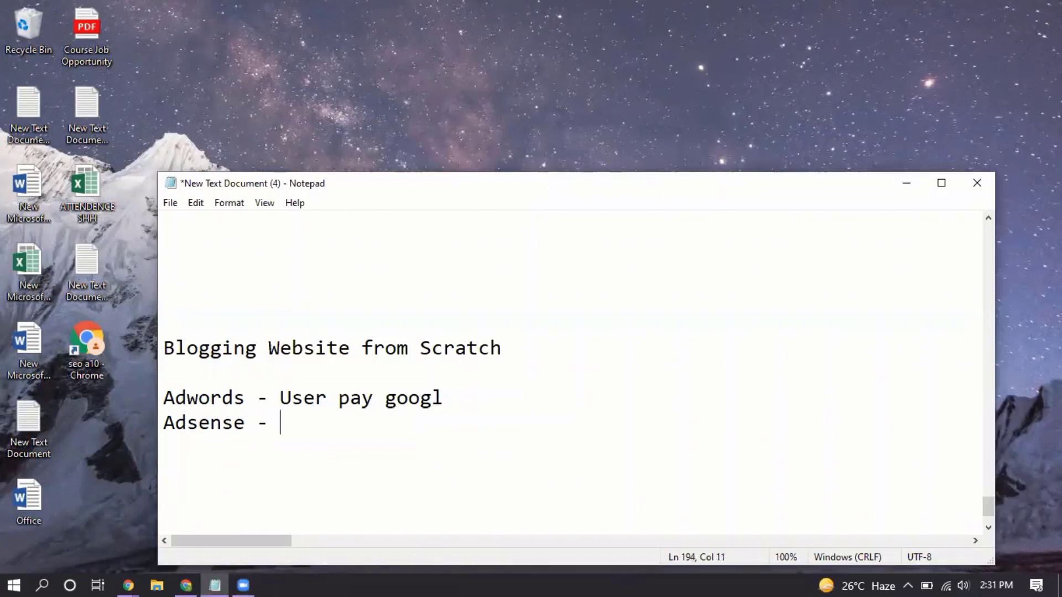
Complete the Adwords line to read "User pay google" and the Adsense line to read "Google pay User"
key("Left")
key("Up")
key("End")
type("e")
left_click(288, 418)
type("Google p")
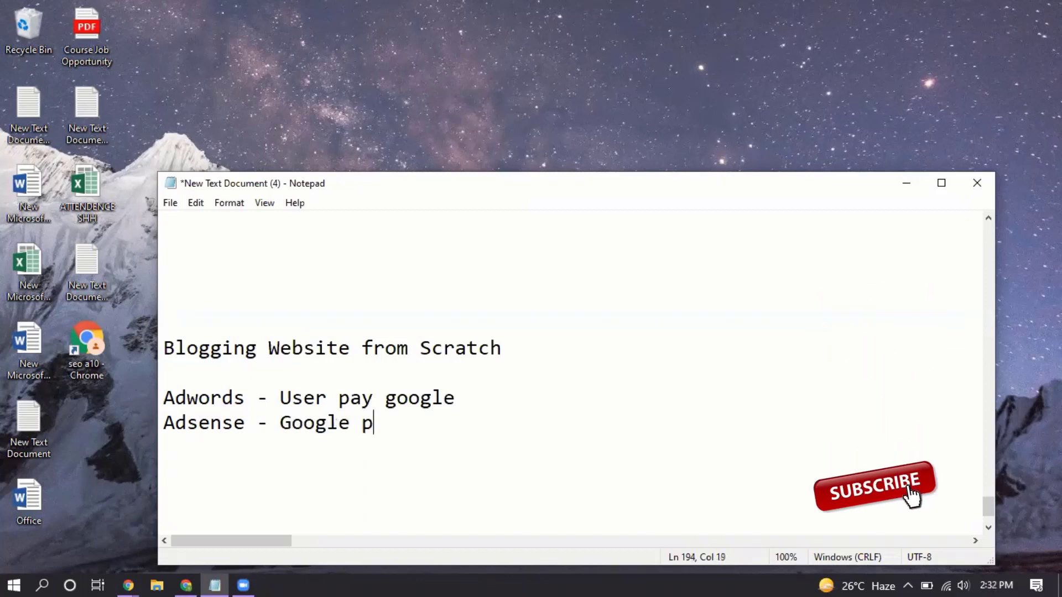
type("ay User")
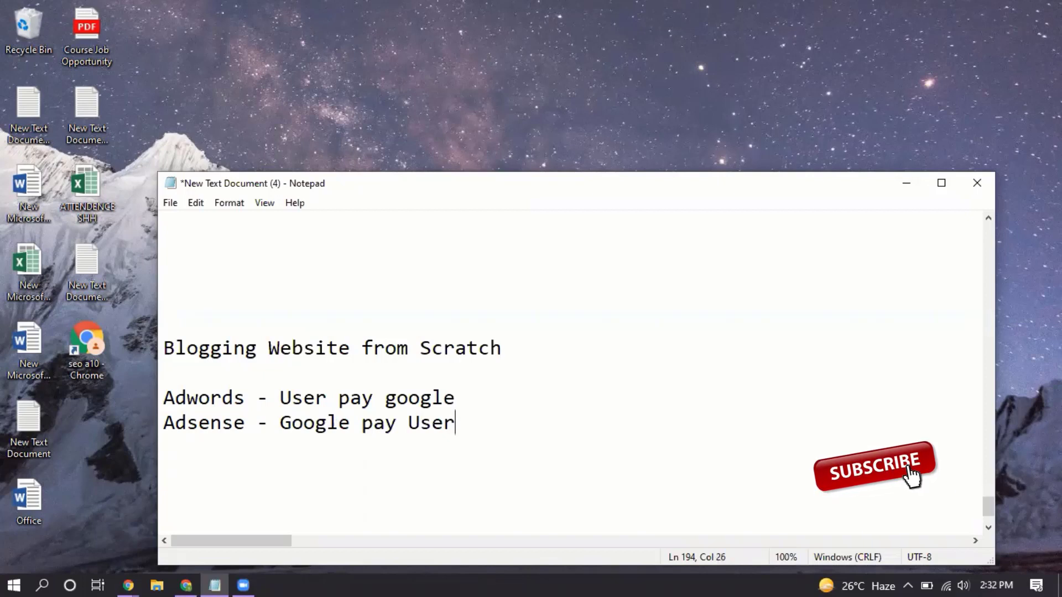
left_click(432, 424)
left_click(374, 424)
left_click(362, 424)
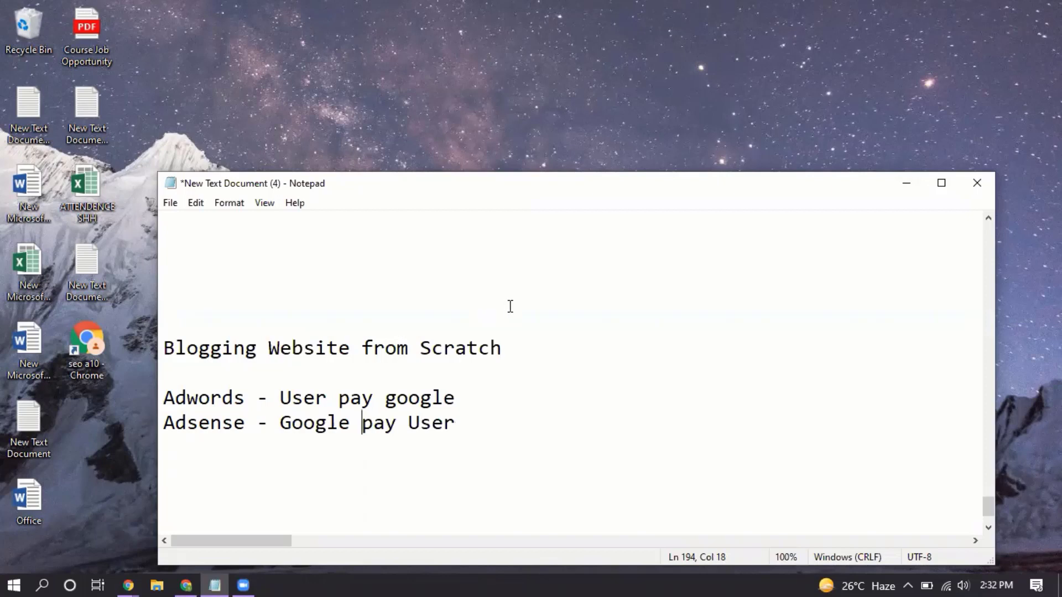
right_click(533, 125)
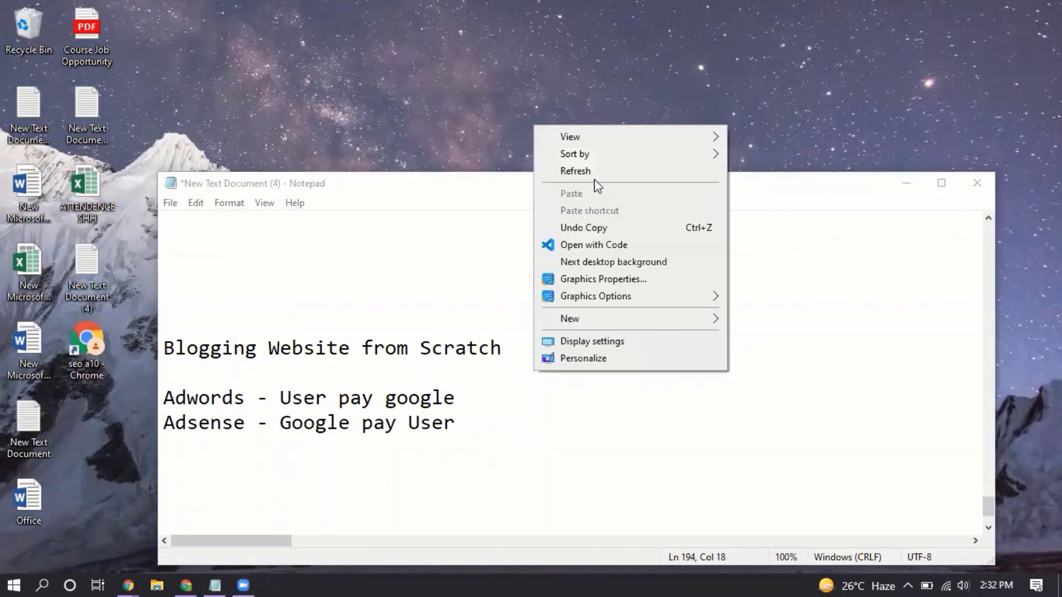
left_click(593, 182)
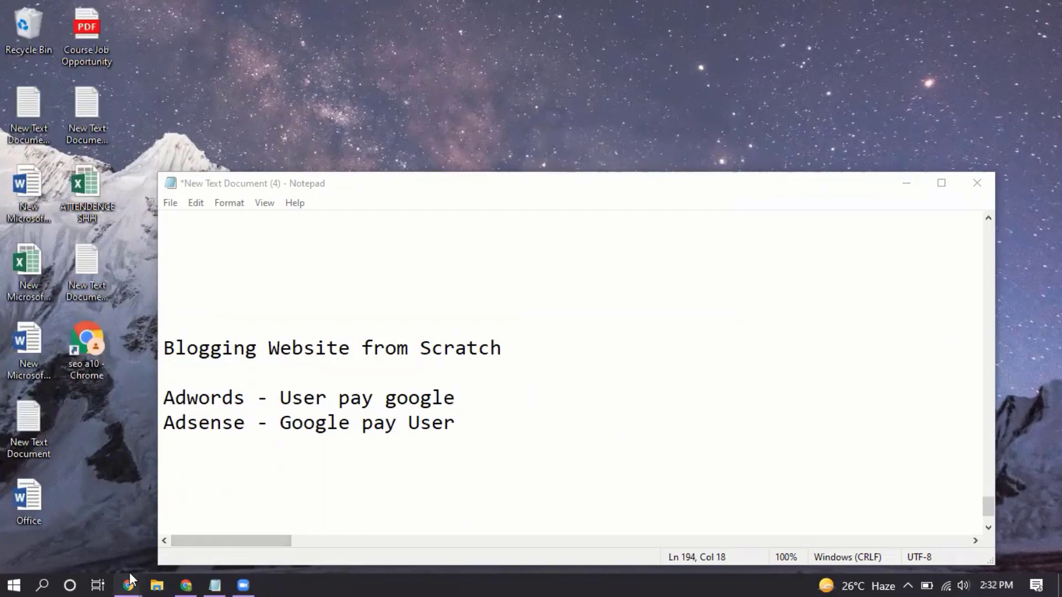
Switch to Chrome, open mangobaaz.com and view the articles on its home page
left_click(129, 585)
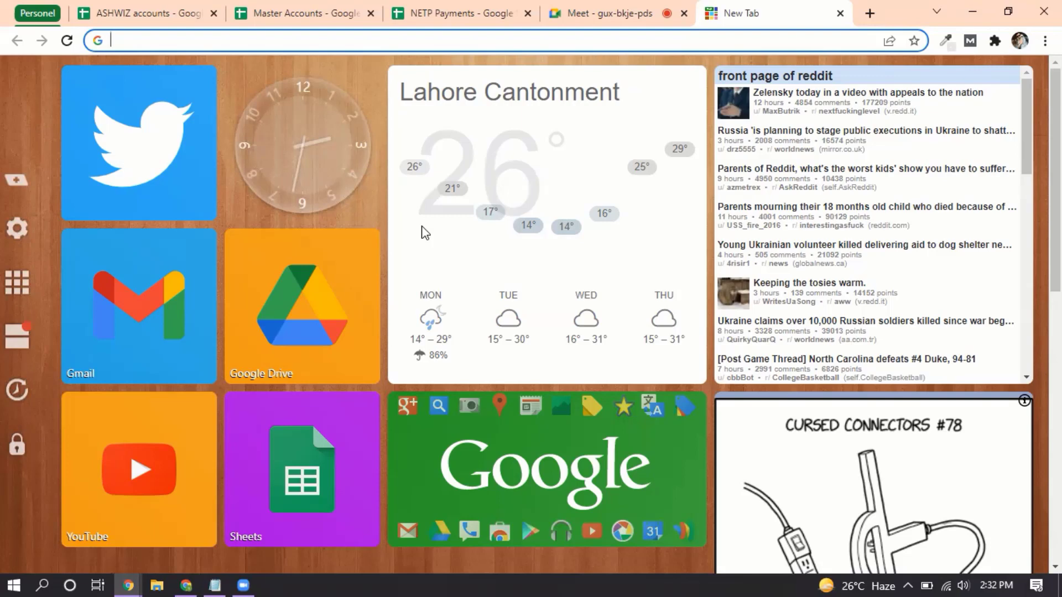
type("mangobaaz.com")
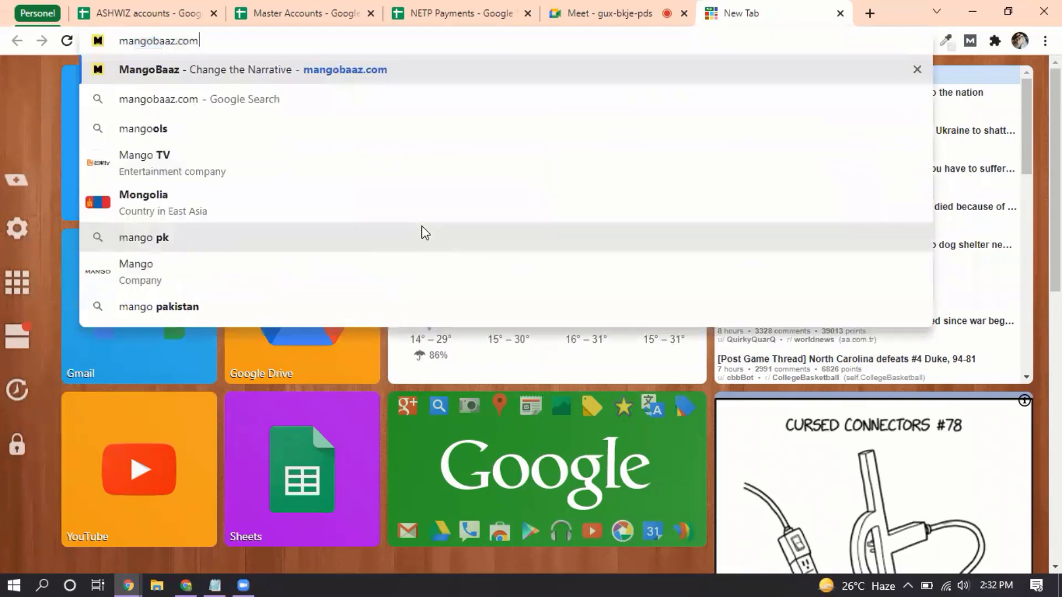
key("Return")
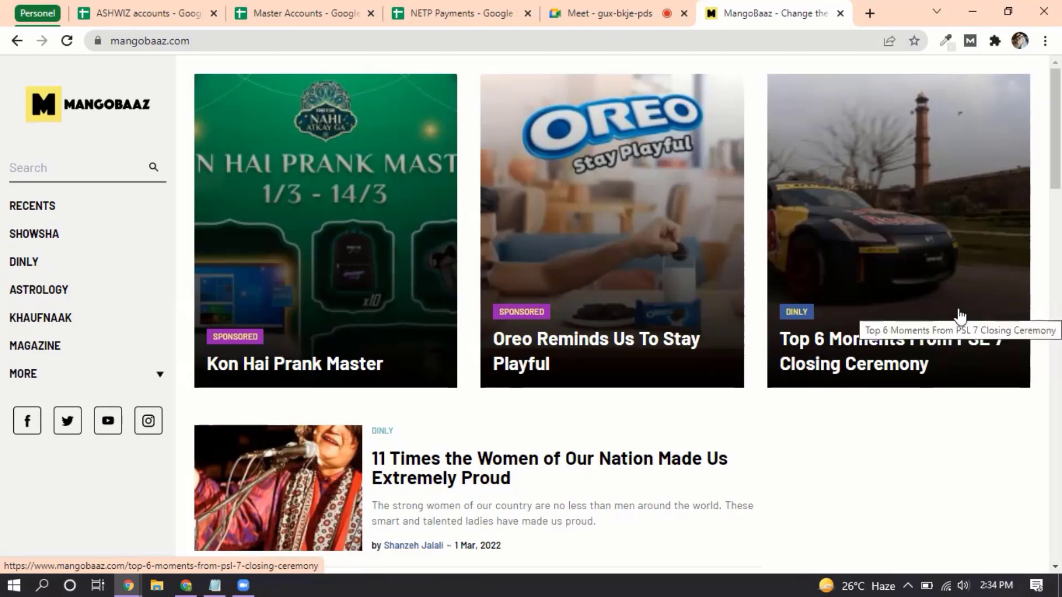
scroll(961, 315, "down", 3)
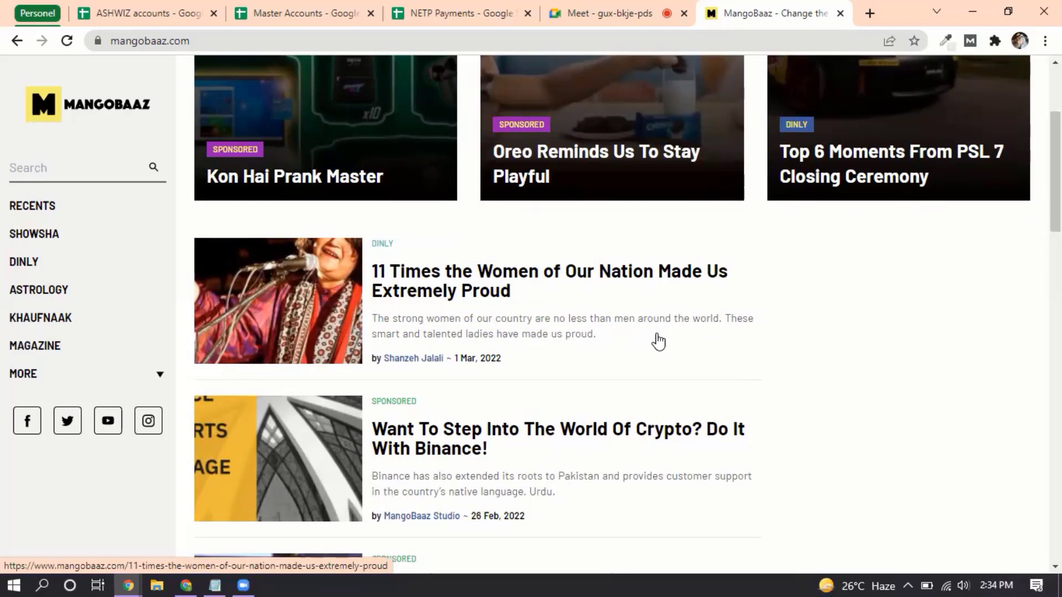
Open dawn.com in a new browser tab
left_click(870, 13)
type("dawn.com")
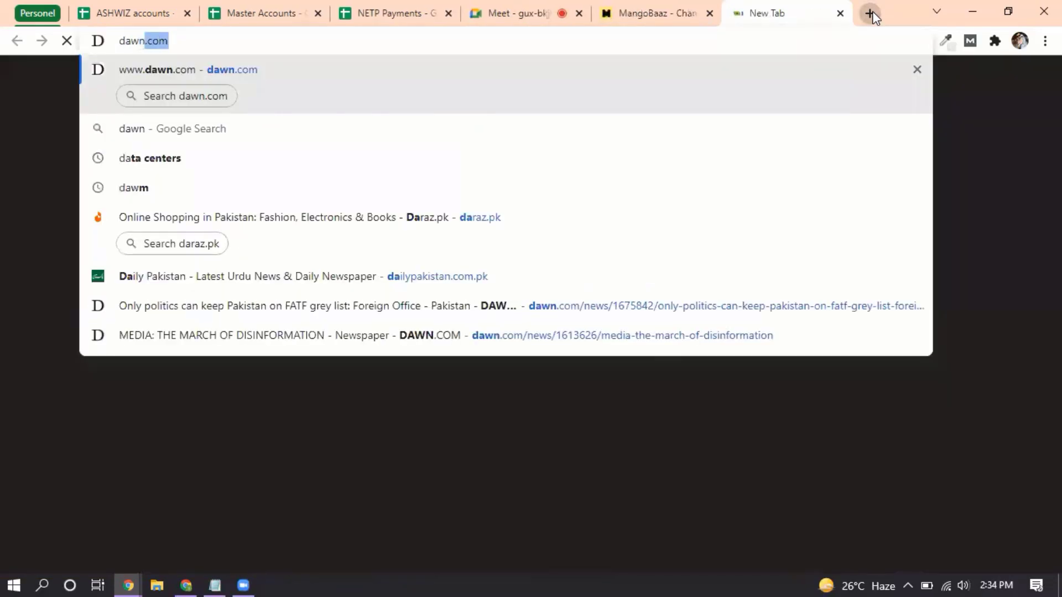
key("Return")
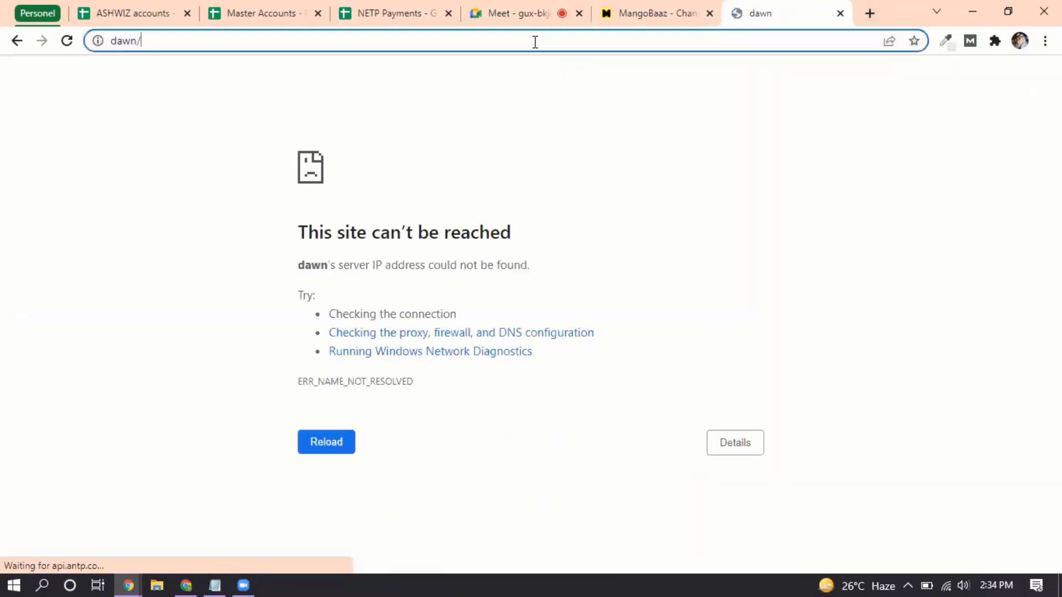
left_click(534, 41)
type("dawn.com")
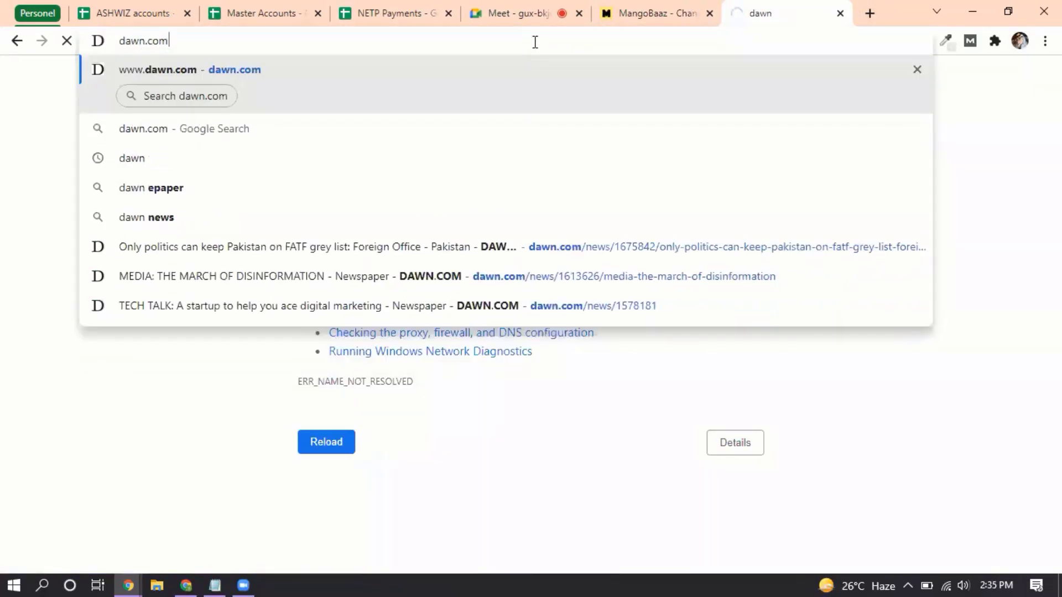
key("Return")
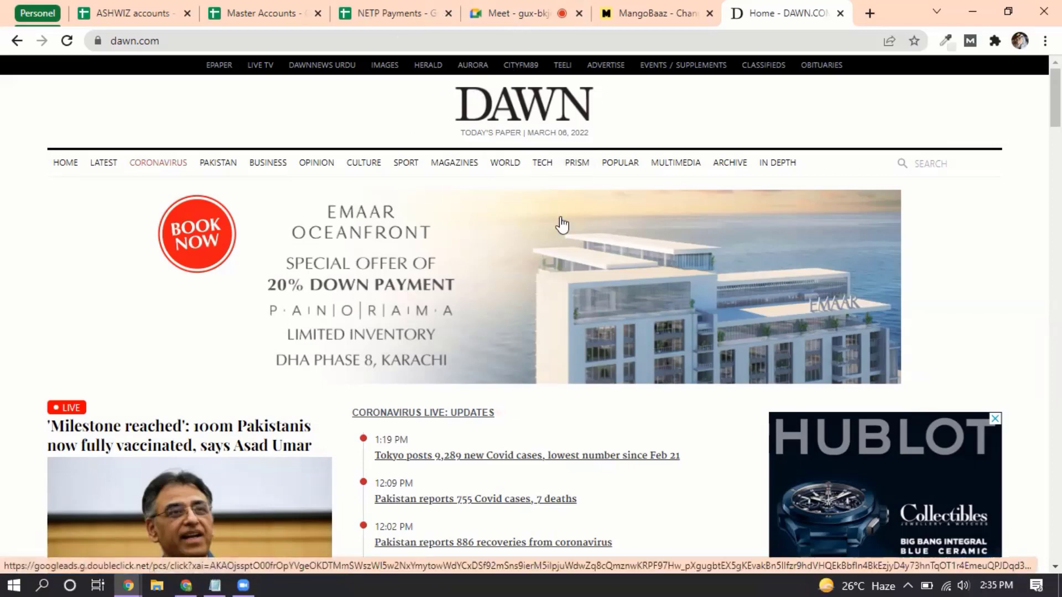
Open the article "Saudi Arabia lifts most Covid restrictions" from the Dawn home page
scroll(562, 224, "down", 5)
scroll(562, 223, "down", 1)
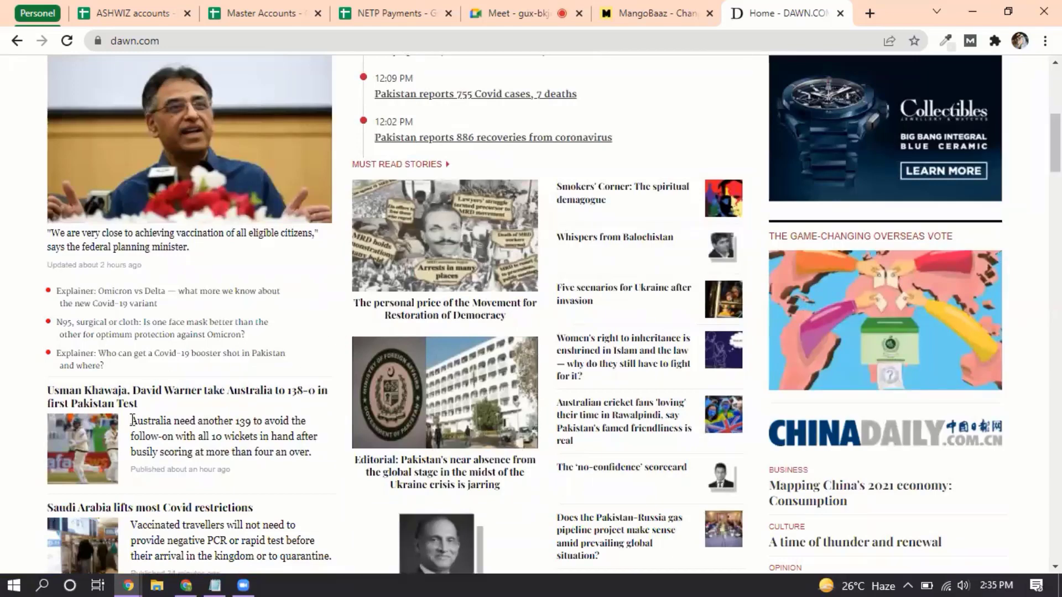
left_click(148, 520)
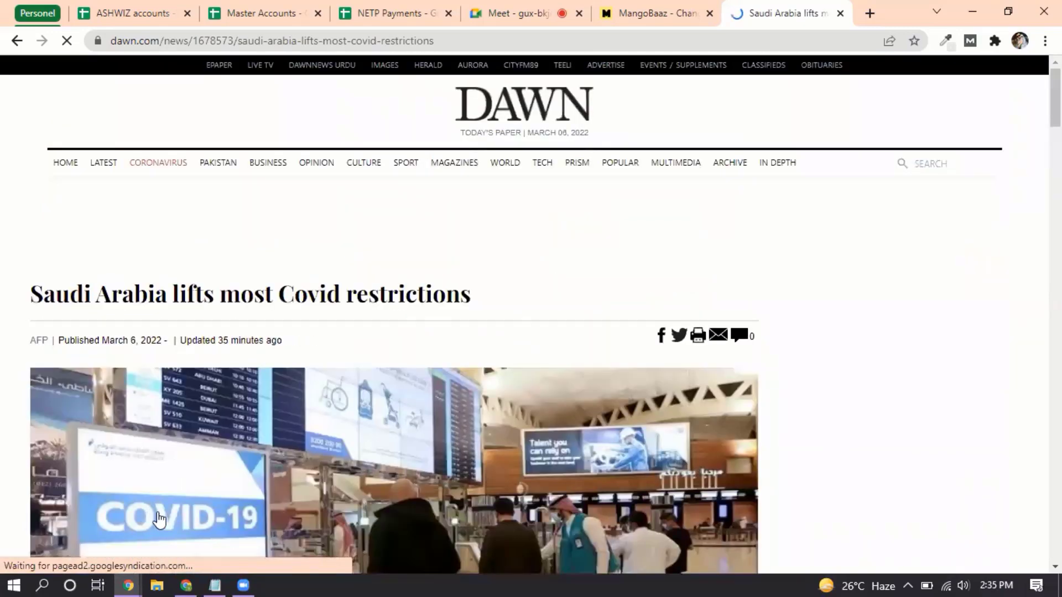
Look through the article's text, embedded ads, comment form and the story sections beneath it
scroll(261, 481, "down", 6)
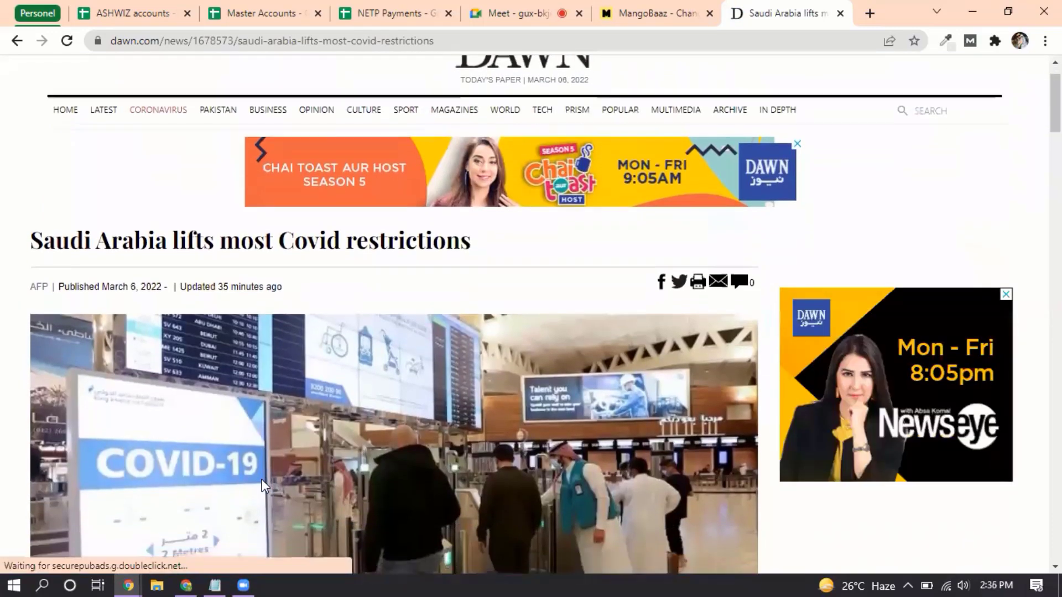
scroll(263, 480, "down", 10)
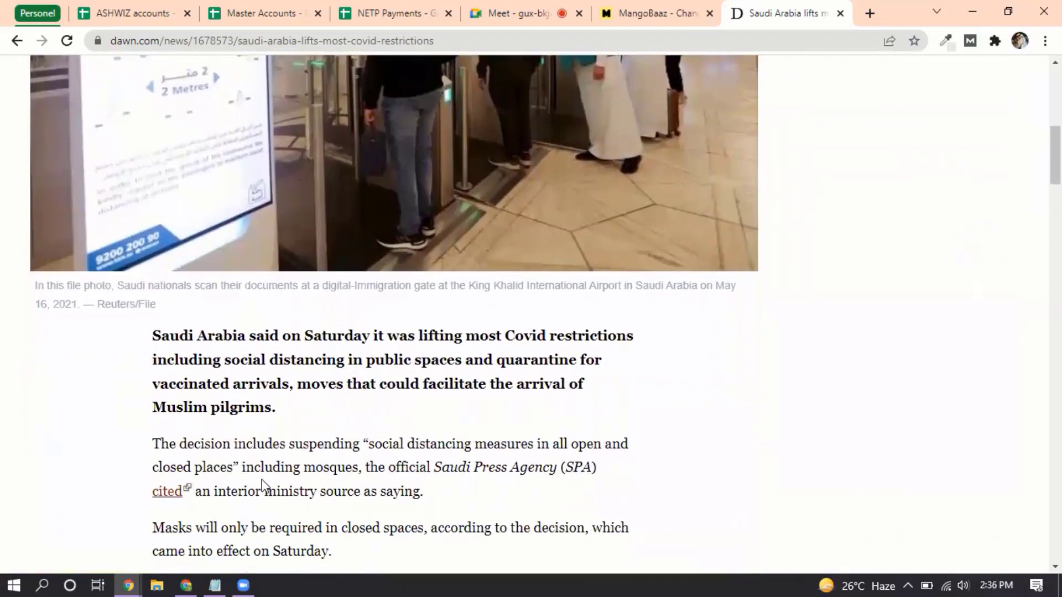
scroll(263, 486, "down", 2)
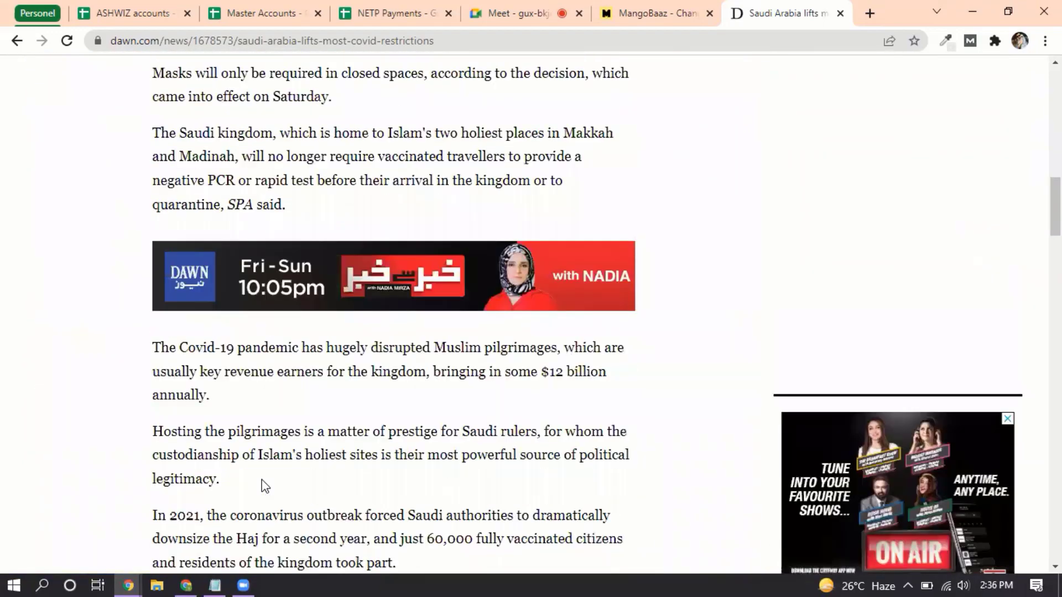
scroll(265, 485, "down", 3)
scroll(265, 486, "up", 15)
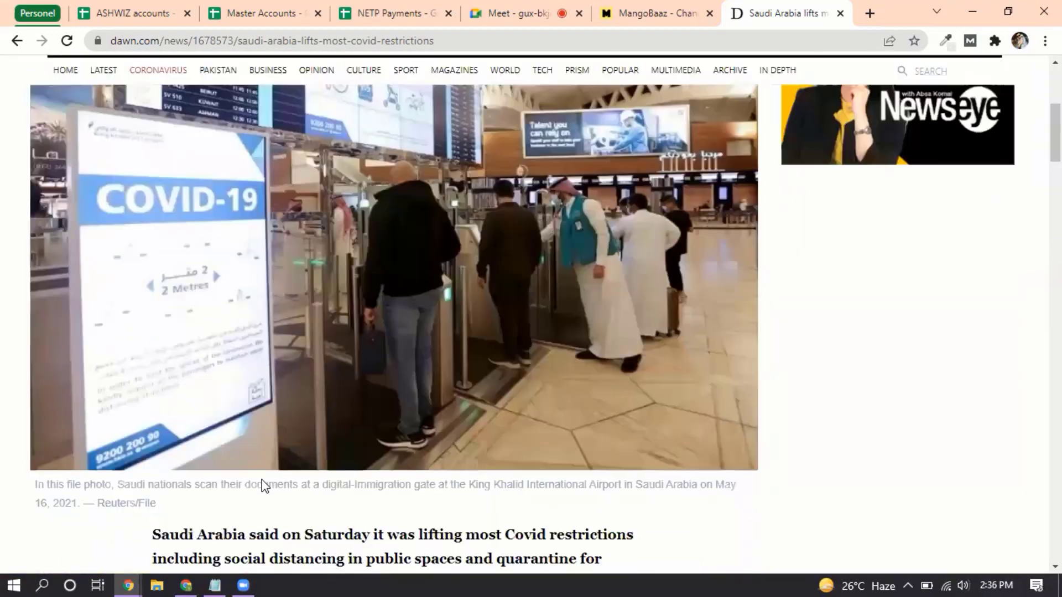
scroll(263, 485, "up", 5)
scroll(262, 485, "down", 15)
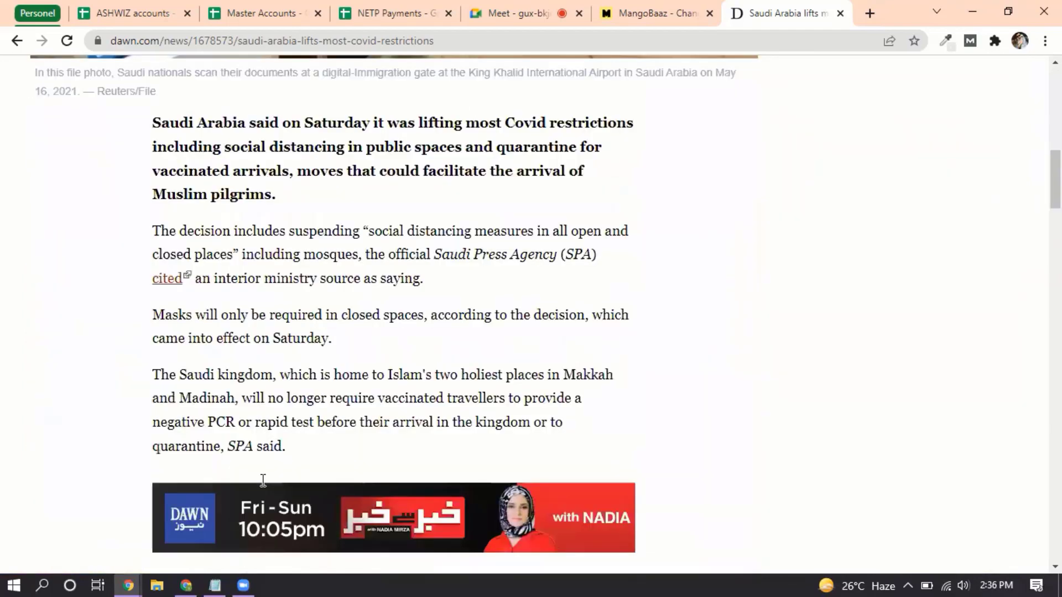
scroll(264, 480, "down", 12)
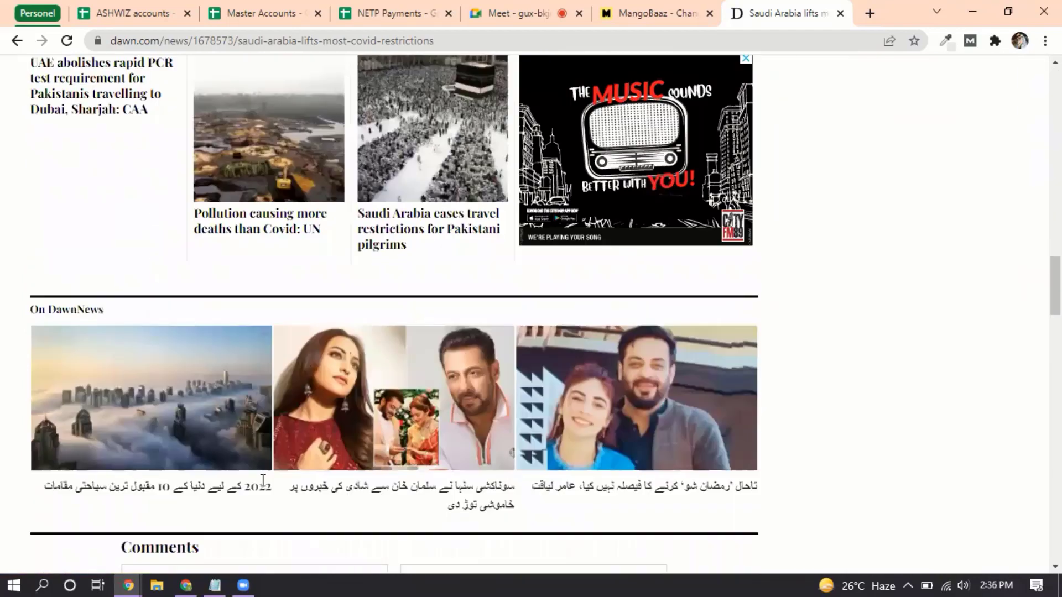
scroll(263, 480, "down", 10)
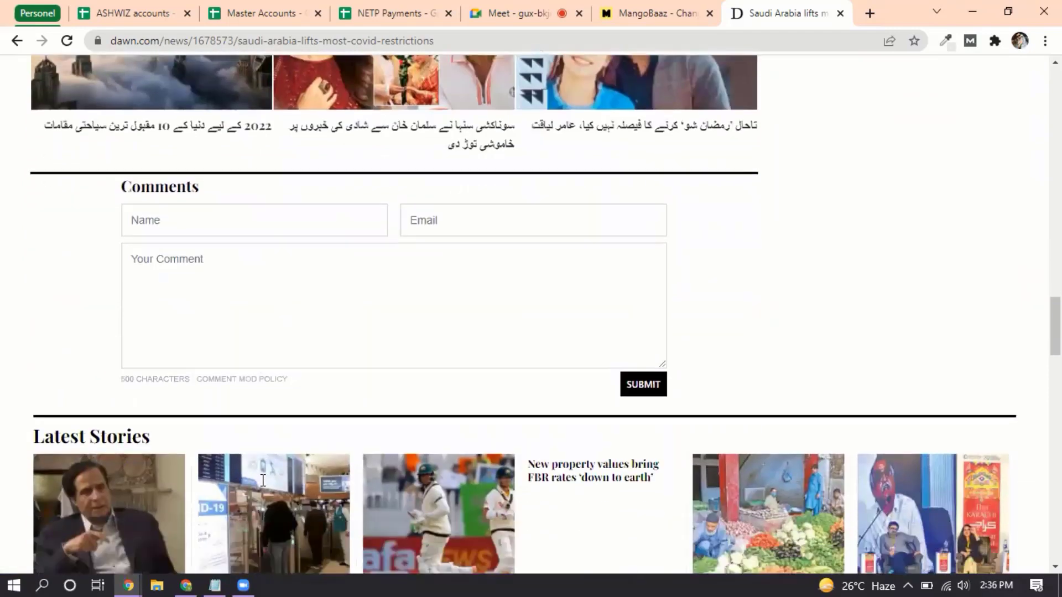
scroll(263, 486, "down", 6)
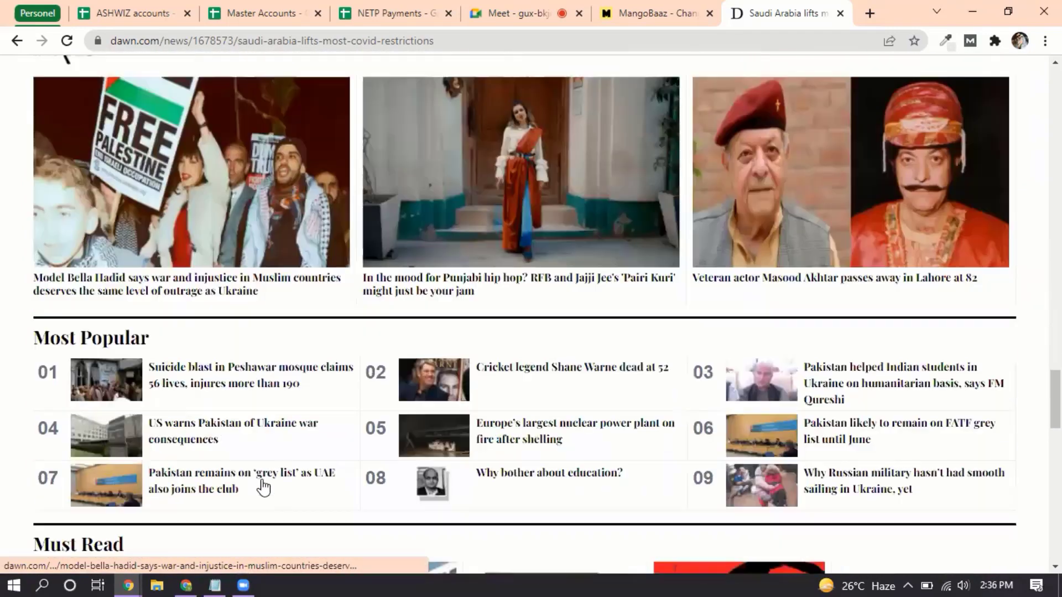
scroll(263, 487, "down", 3)
scroll(263, 487, "down", 9)
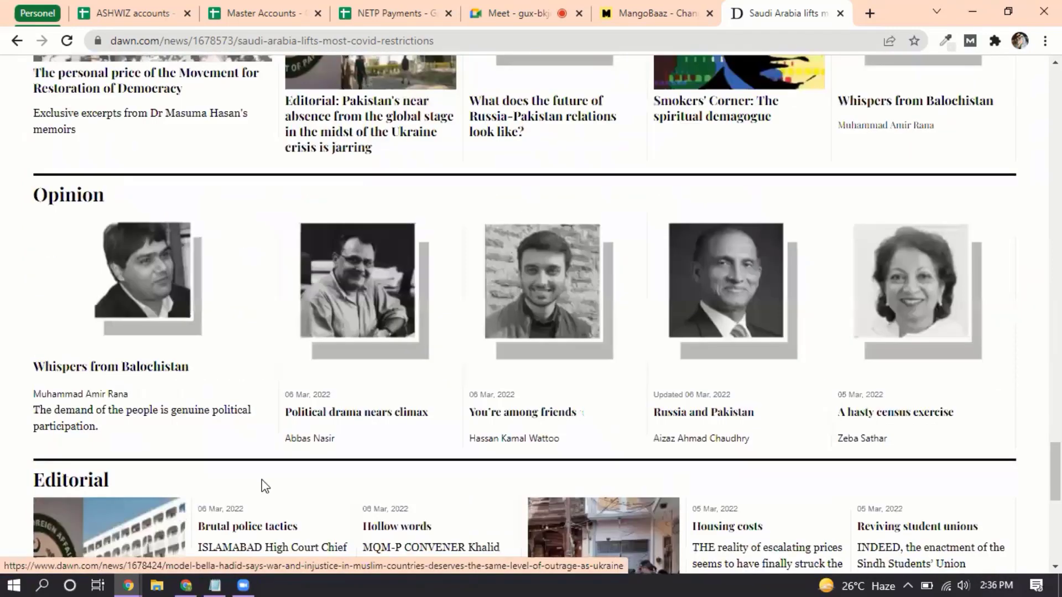
Return to the article's headline and review the Latest Stories, Images, Most Popular, Must Read and Opinion sections below the comments
key("Home")
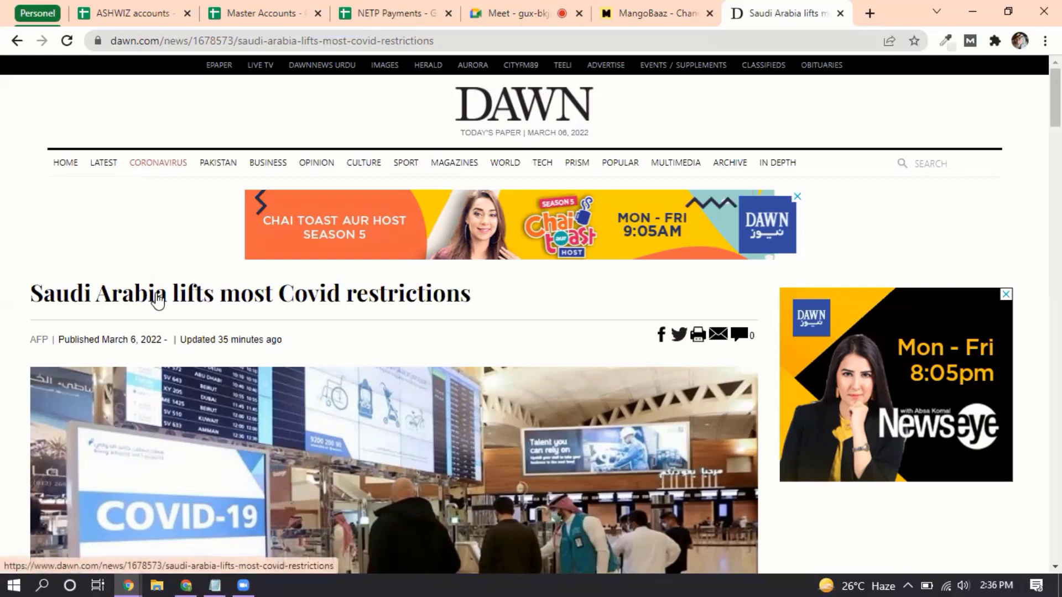
scroll(155, 300, "down", 10)
scroll(156, 298, "down", 15)
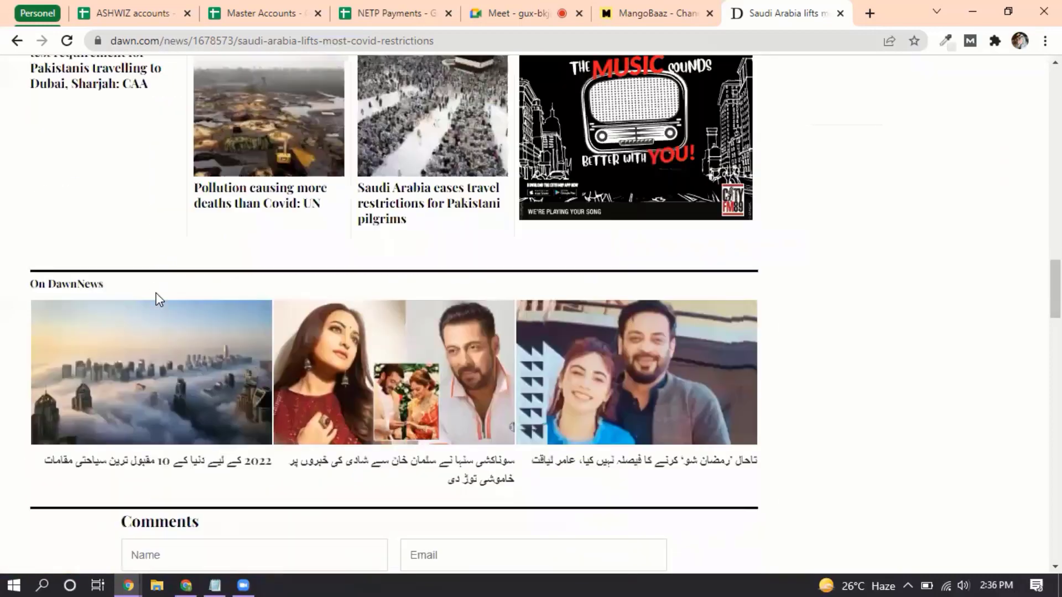
scroll(382, 534, "down", 12)
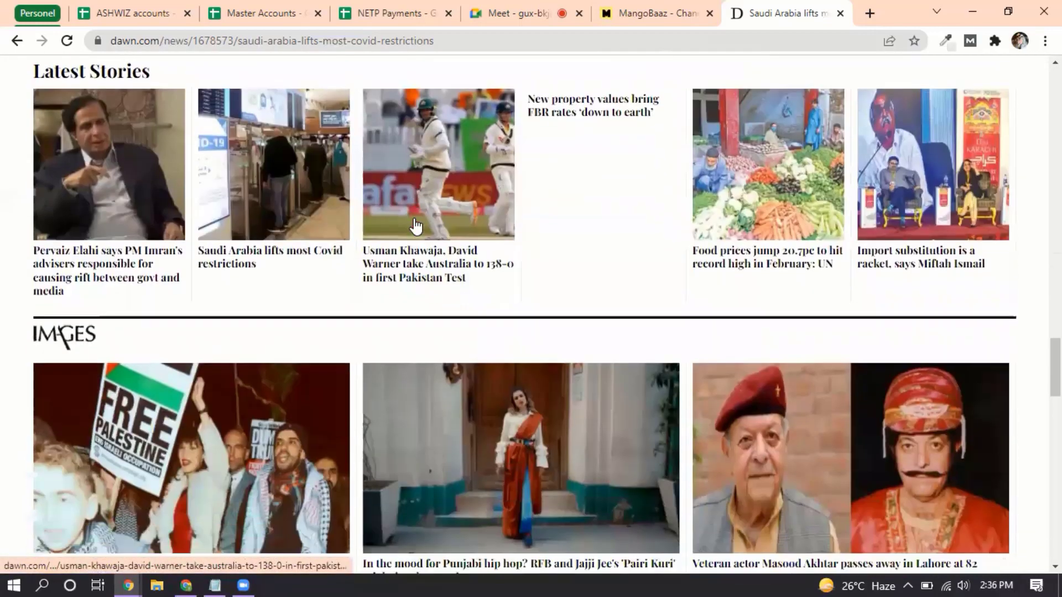
scroll(415, 223, "down", 3)
scroll(415, 223, "down", 6)
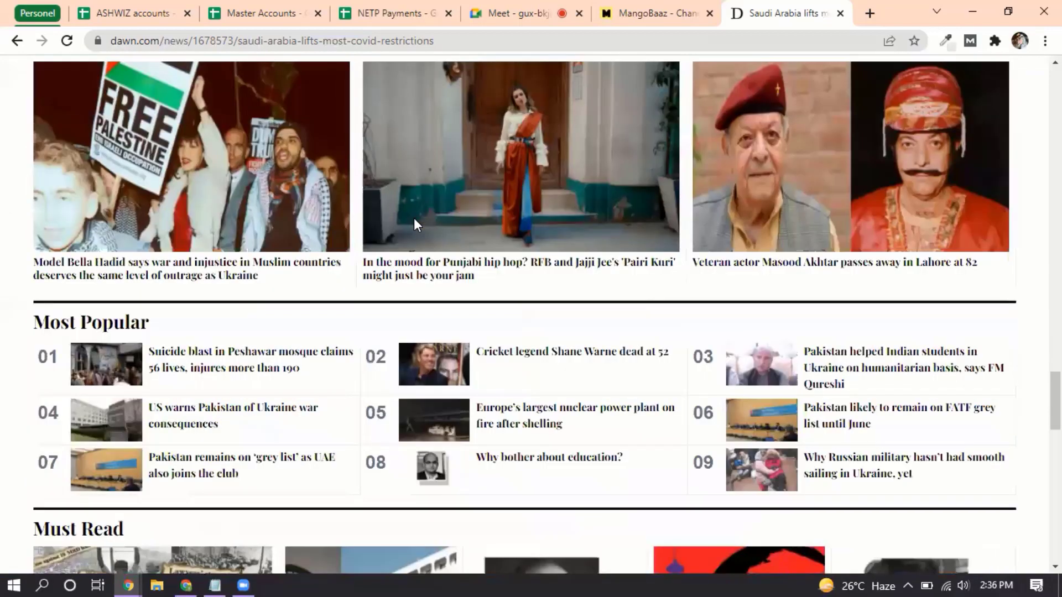
scroll(415, 221, "down", 3)
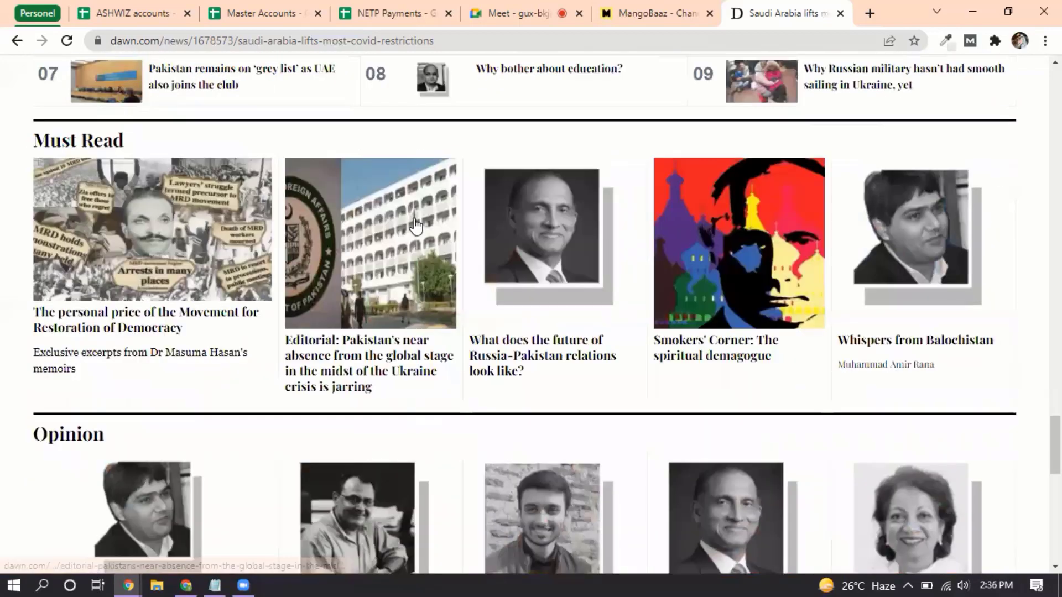
scroll(416, 226, "down", 2)
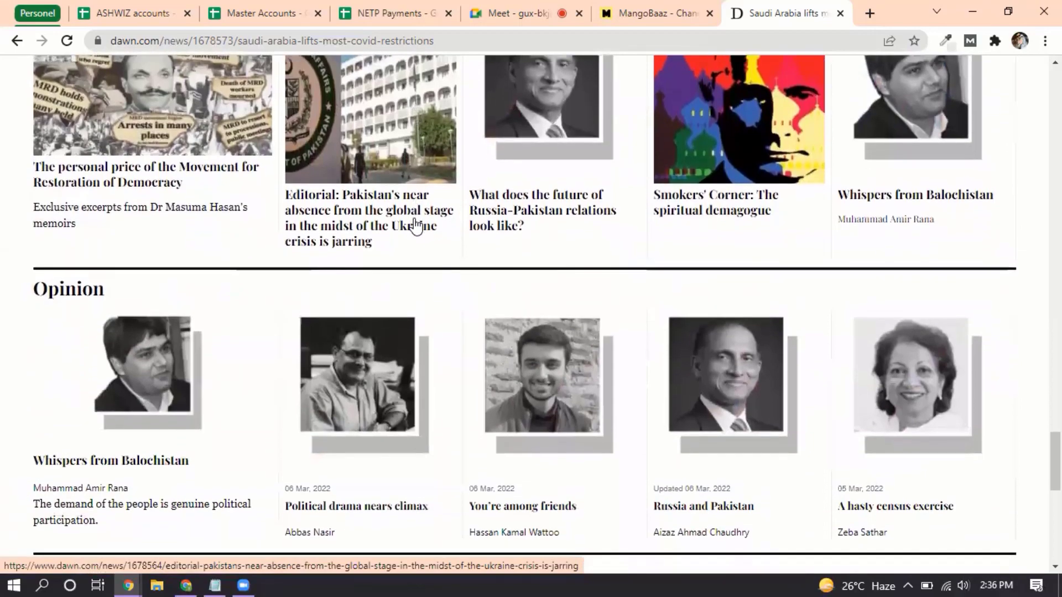
scroll(416, 226, "down", 2)
scroll(416, 225, "down", 5)
scroll(415, 221, "up", 7)
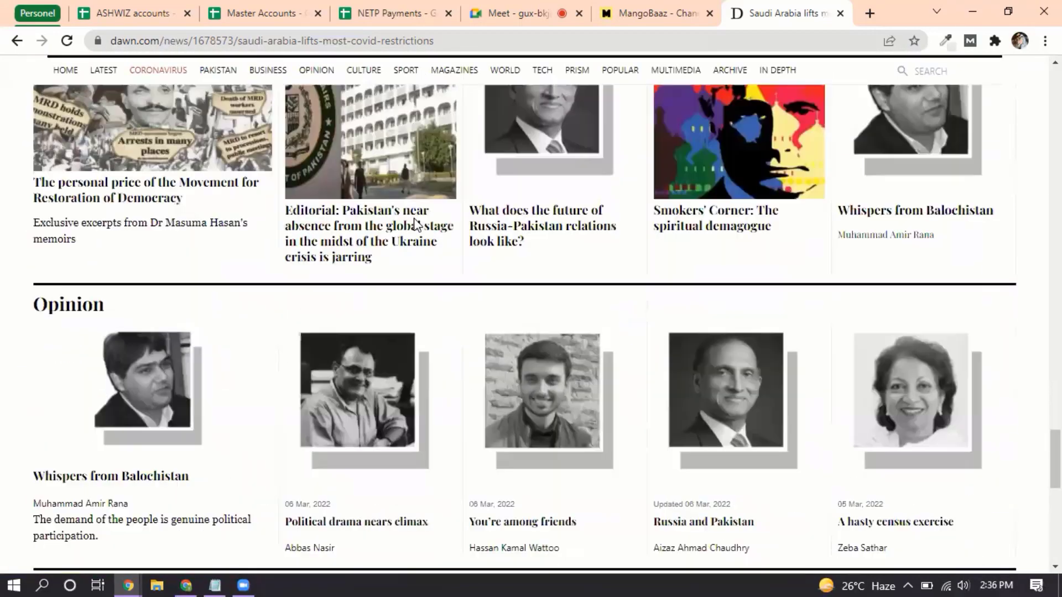
scroll(416, 225, "up", 5)
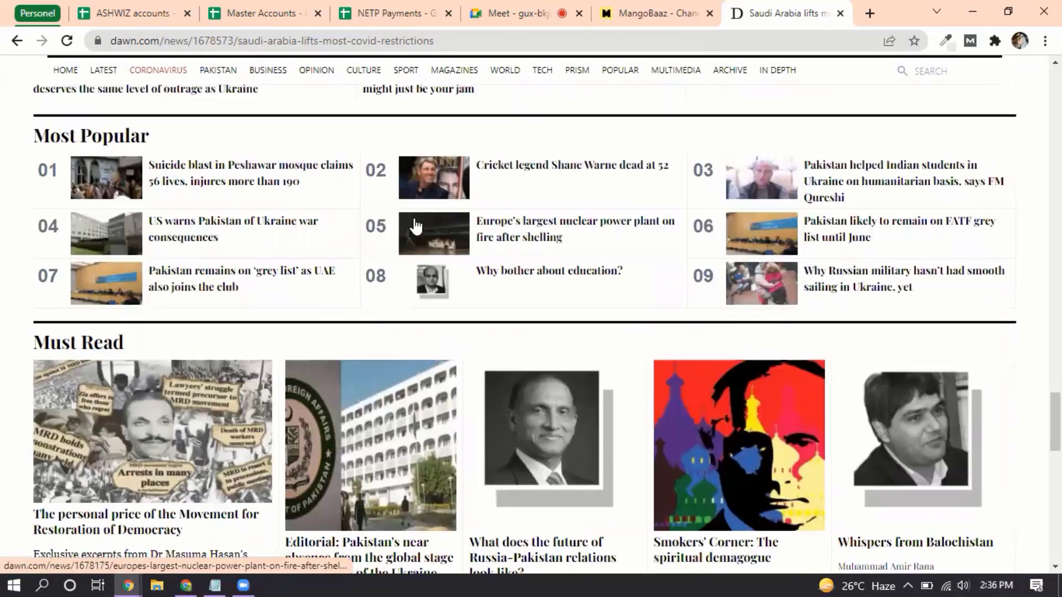
scroll(416, 225, "up", 2)
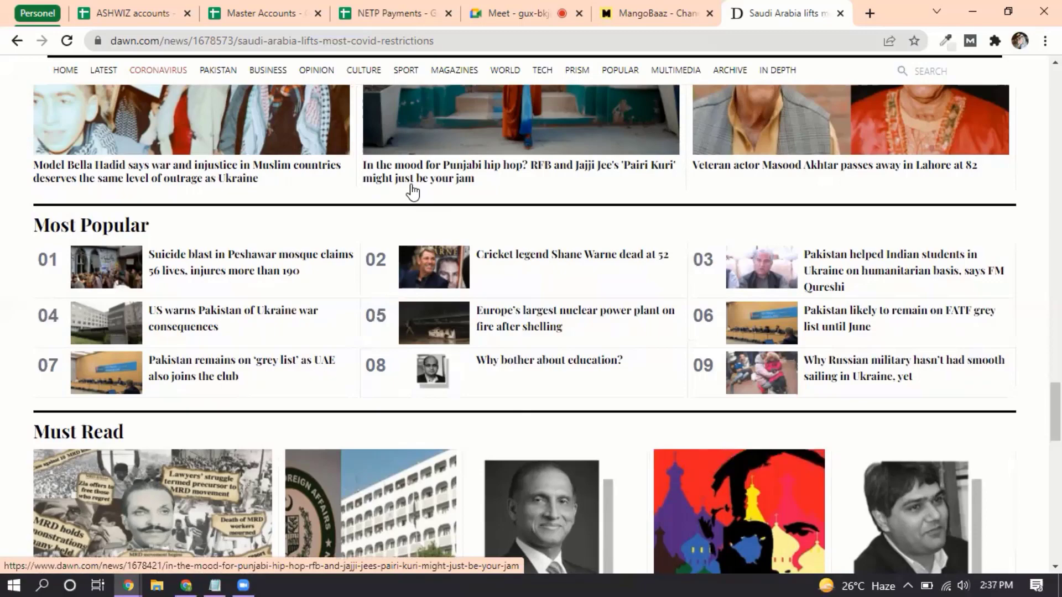
scroll(412, 192, "up", 10)
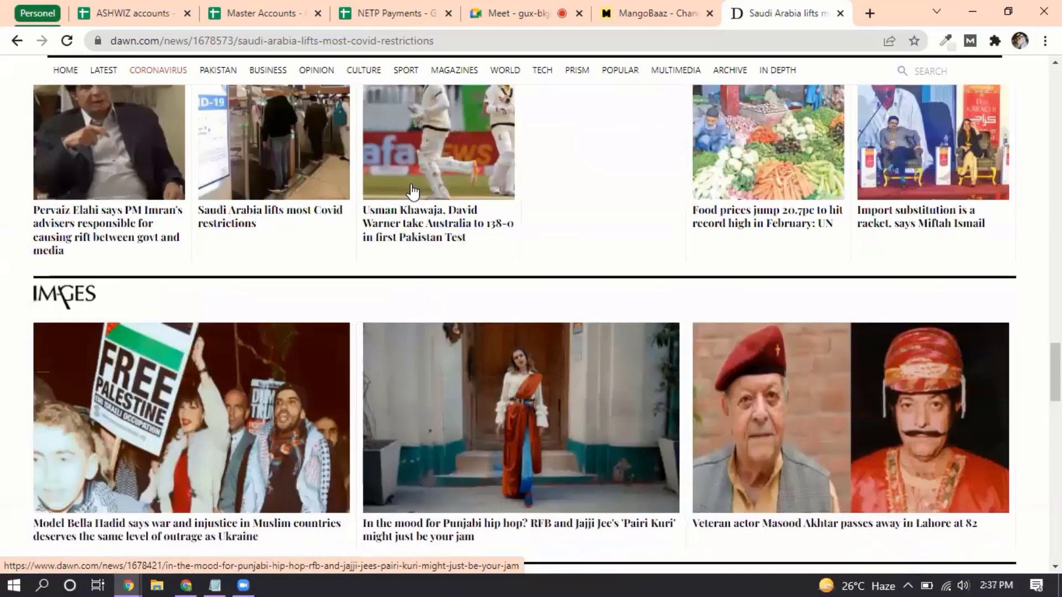
scroll(412, 191, "up", 15)
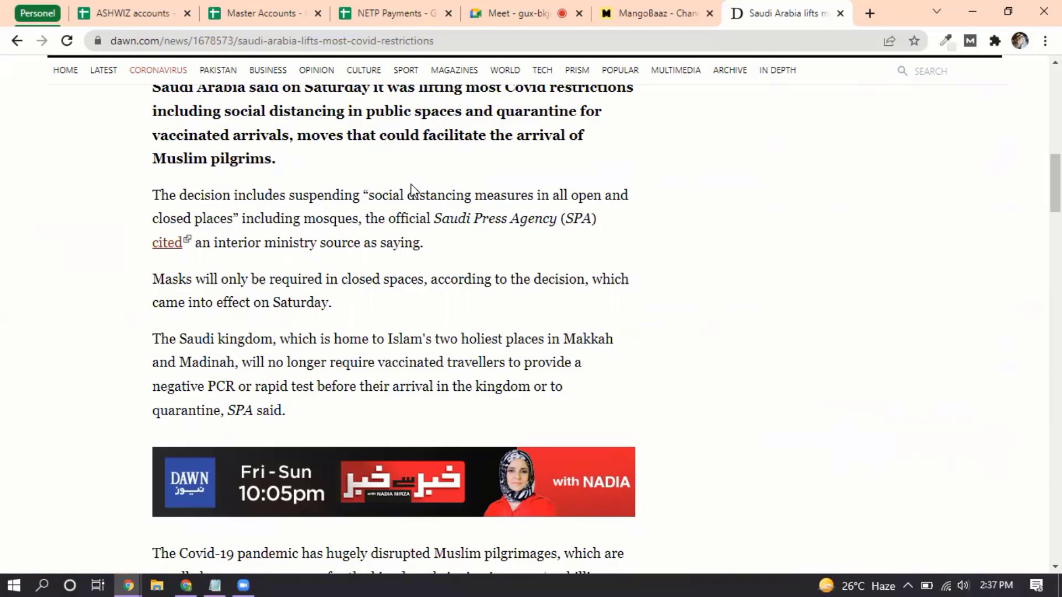
Recheck the article's opening paragraphs, return to its headline and highlight the slug portion of its web address
scroll(411, 188, "up", 6)
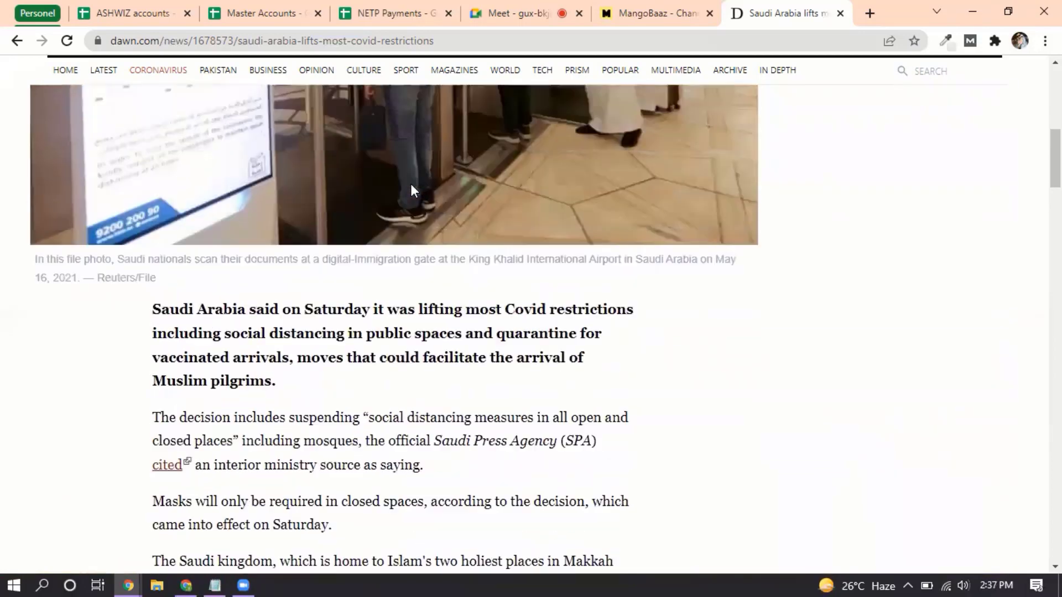
scroll(412, 191, "down", 4)
scroll(414, 191, "down", 1)
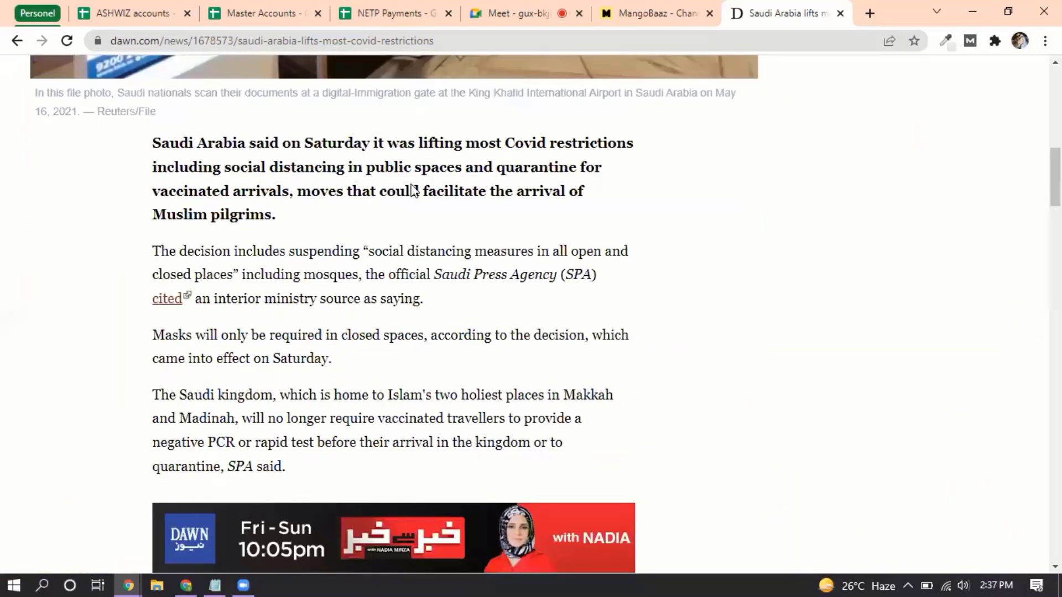
scroll(414, 191, "down", 1)
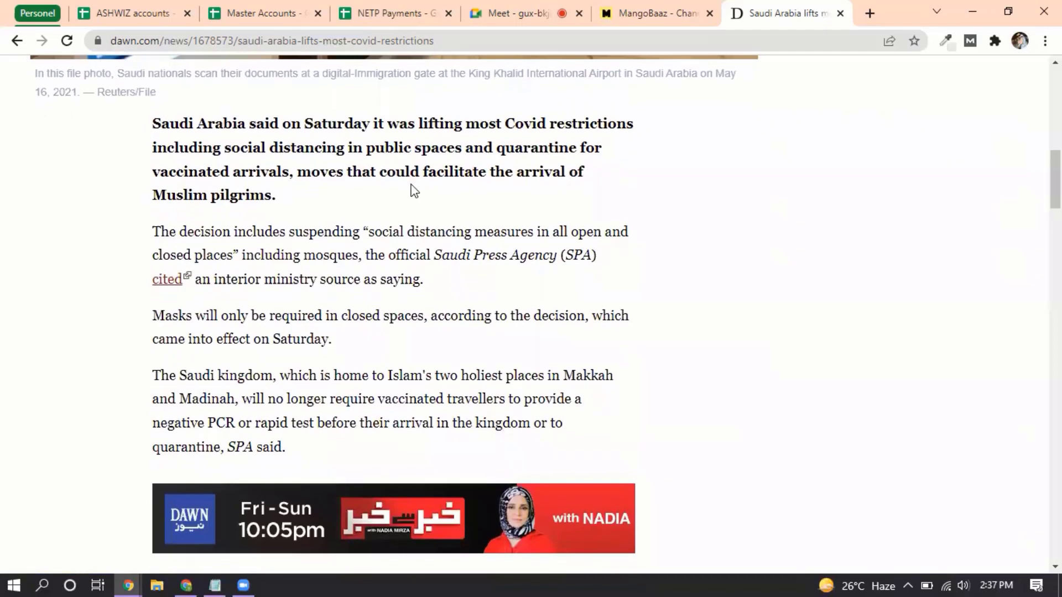
scroll(412, 188, "up", 12)
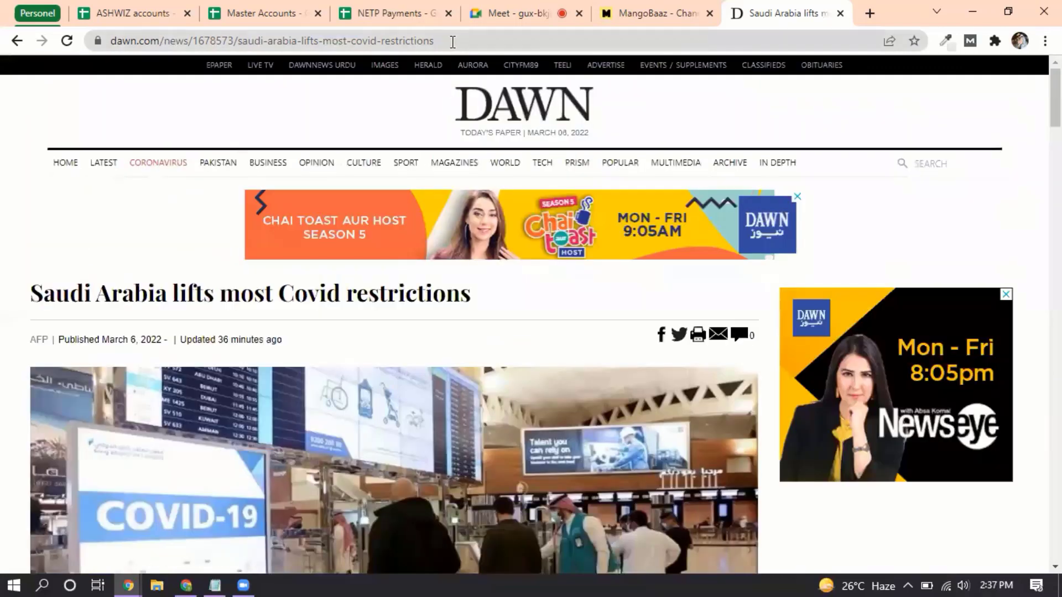
left_click_drag(434, 41, 206, 56)
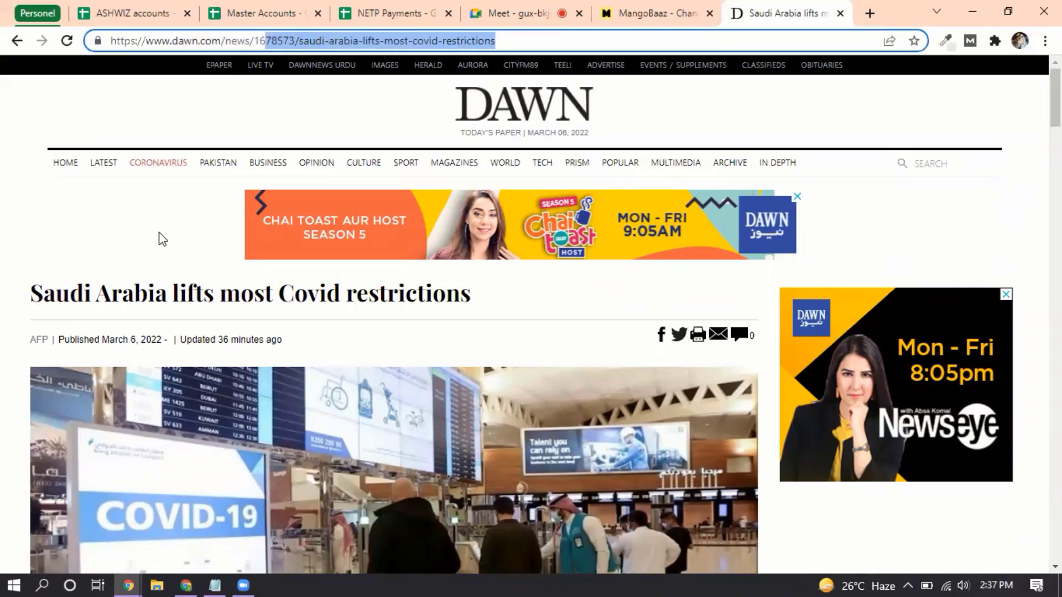
Look through the article's photo, body text and embedded ads down to the Read more and On DawnNews sections
scroll(162, 239, "down", 7)
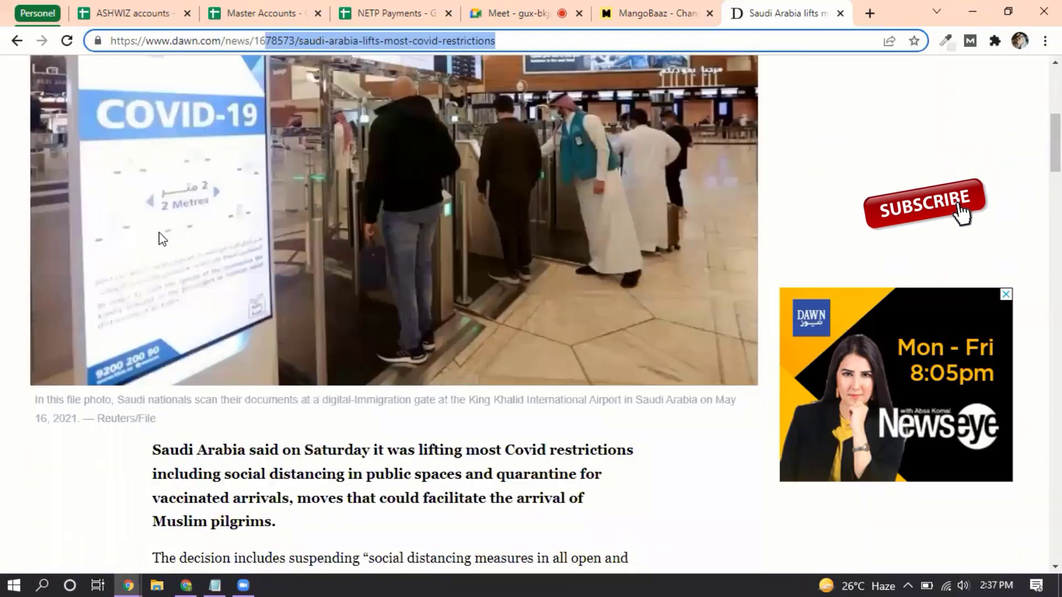
scroll(162, 239, "down", 10)
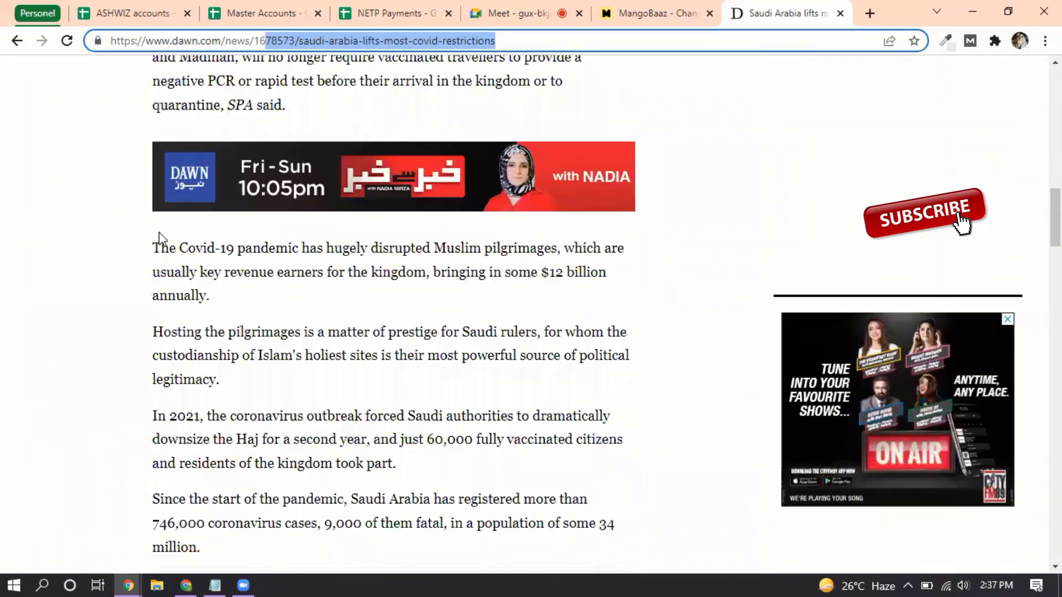
scroll(159, 231, "up", 10)
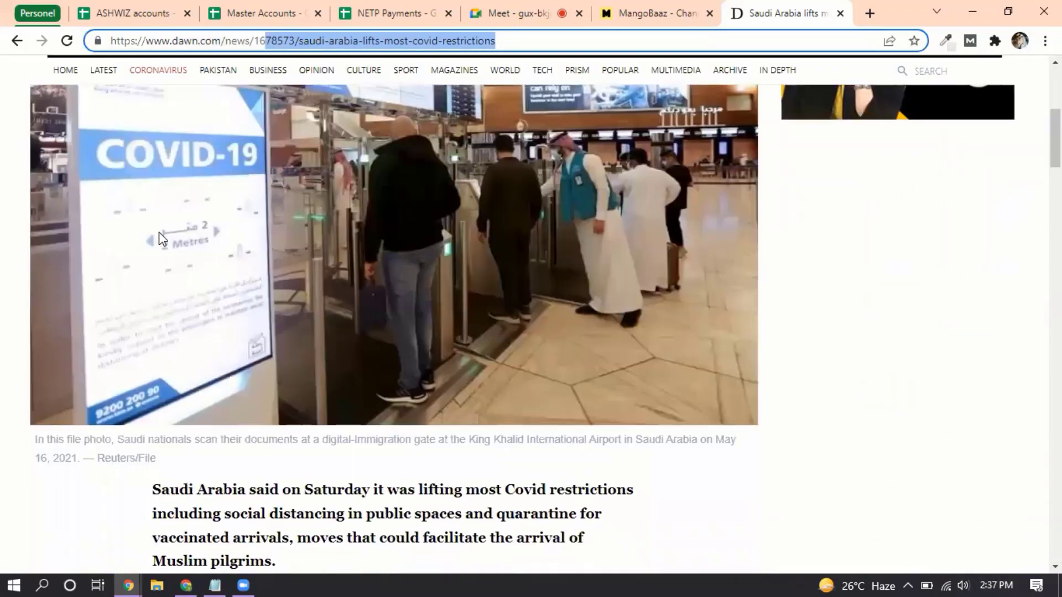
scroll(158, 232, "down", 10)
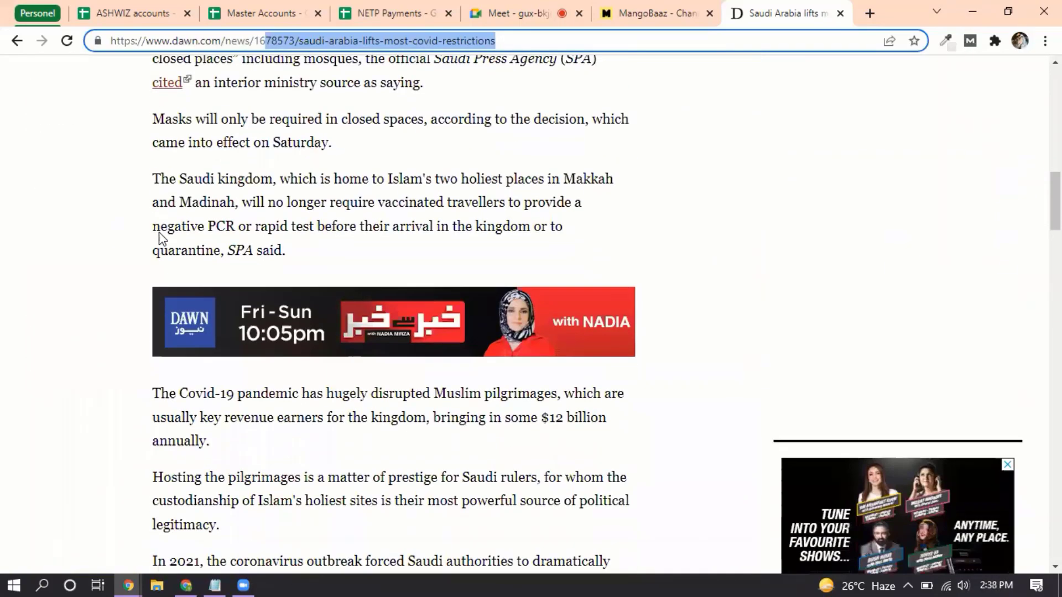
scroll(158, 233, "down", 9)
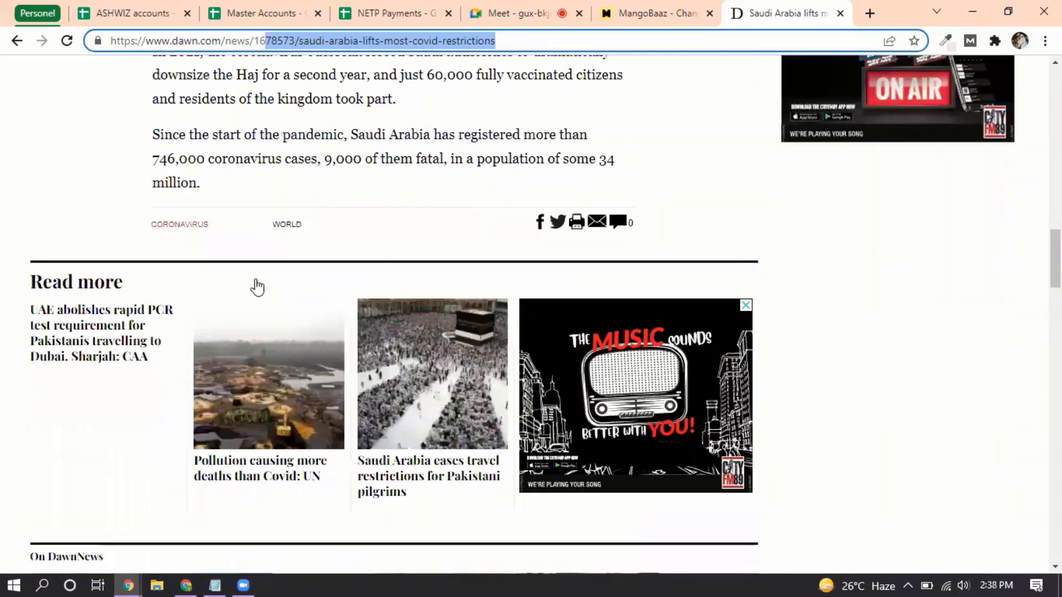
scroll(258, 287, "down", 5)
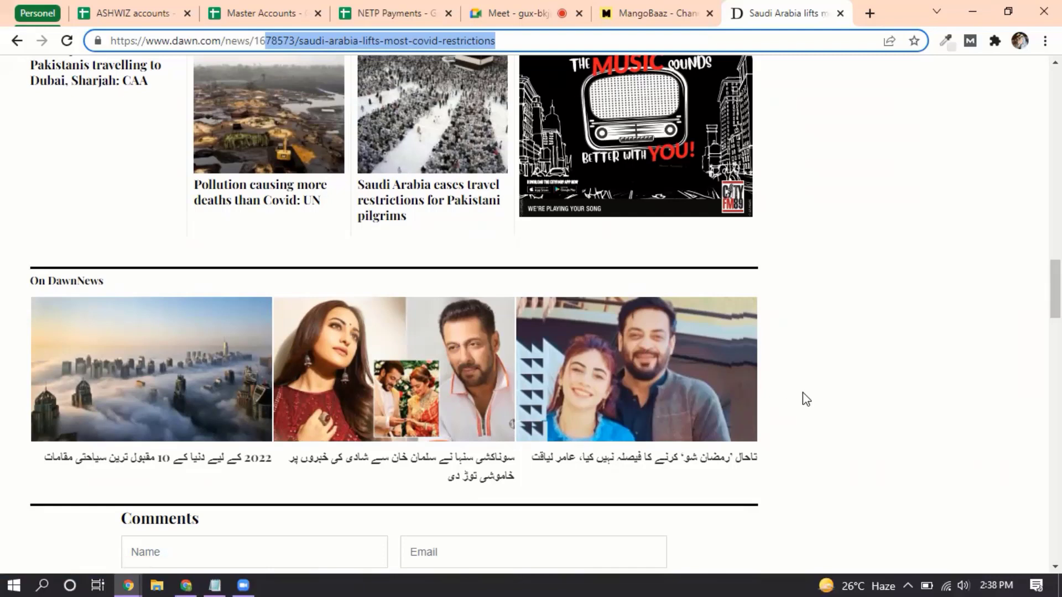
Examine the comment form and the Latest Stories, Images, Most Popular and Must Read sections, then return to the article's photo
scroll(803, 399, "down", 4)
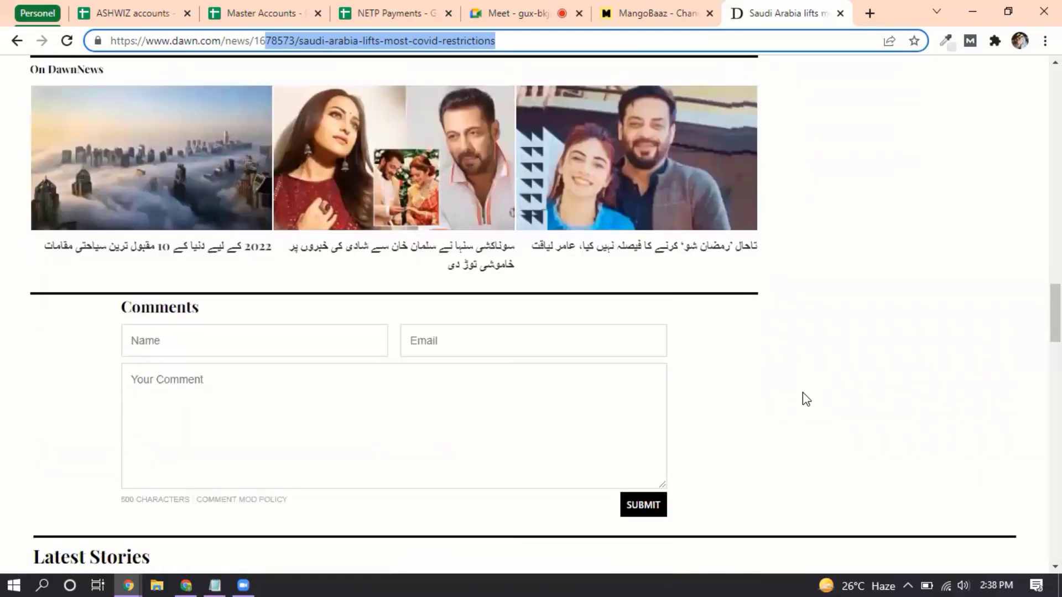
scroll(805, 400, "down", 6)
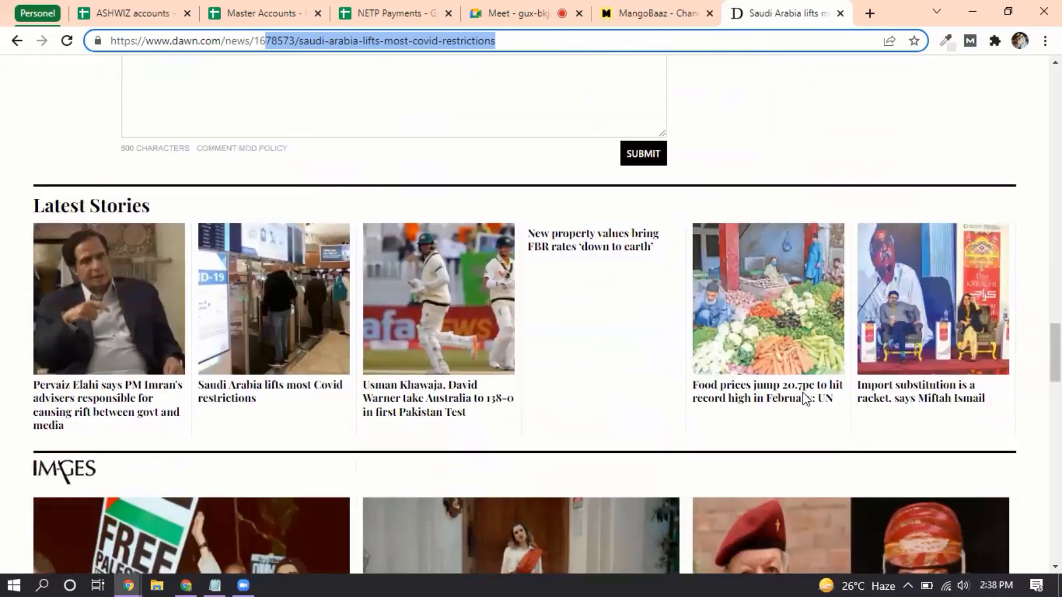
scroll(777, 330, "down", 3)
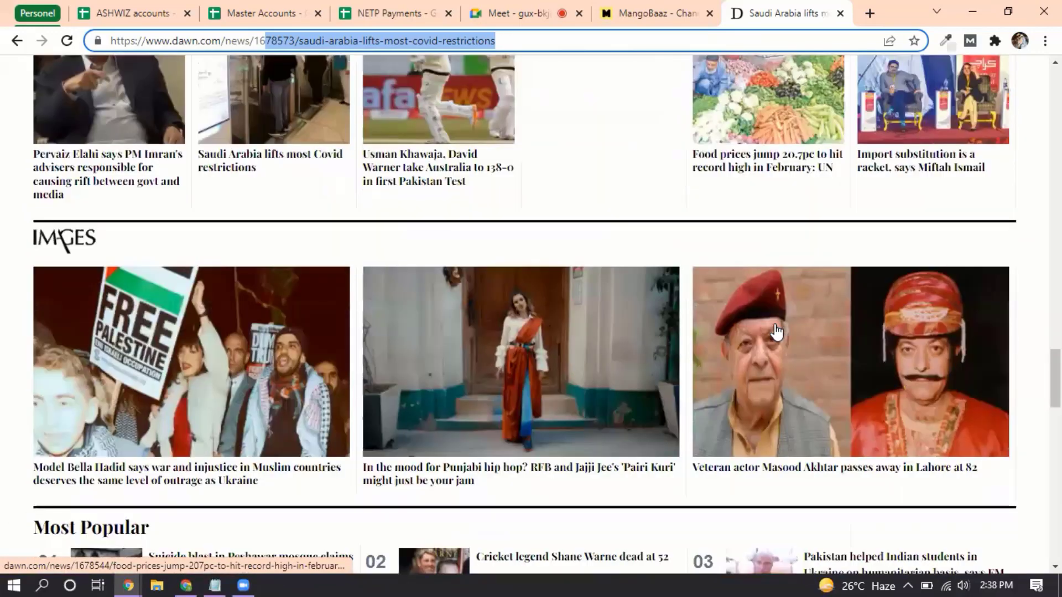
scroll(602, 308, "up", 2)
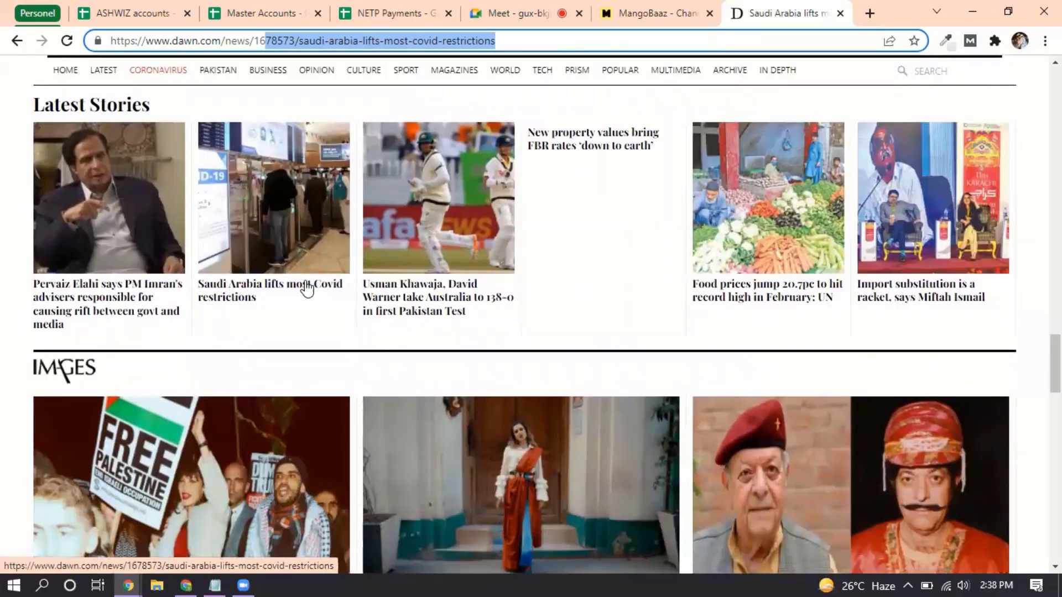
scroll(425, 295, "down", 1)
scroll(425, 295, "down", 9)
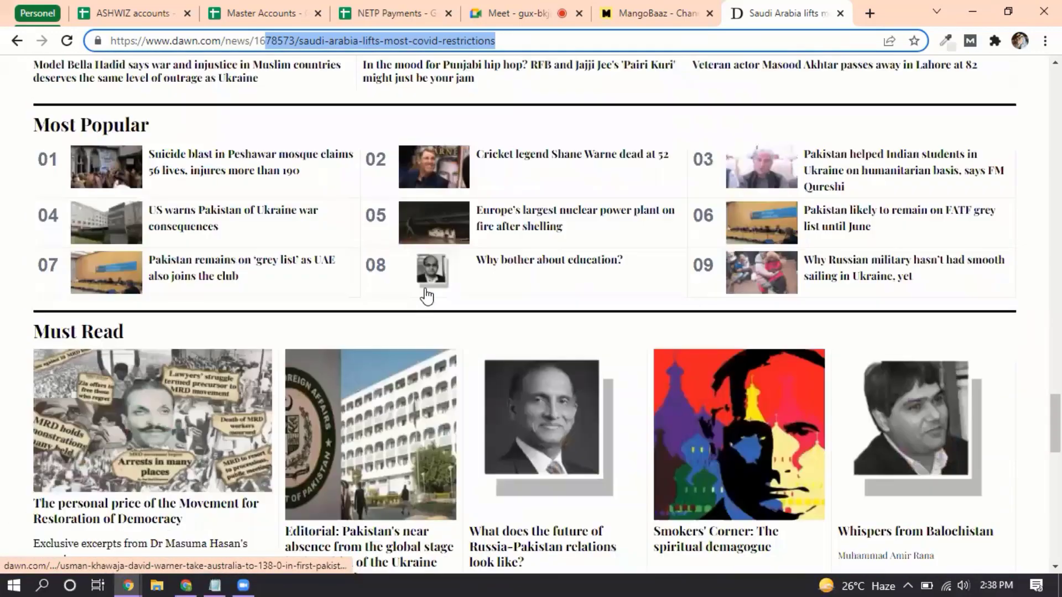
scroll(426, 297, "down", 10)
scroll(426, 296, "up", 10)
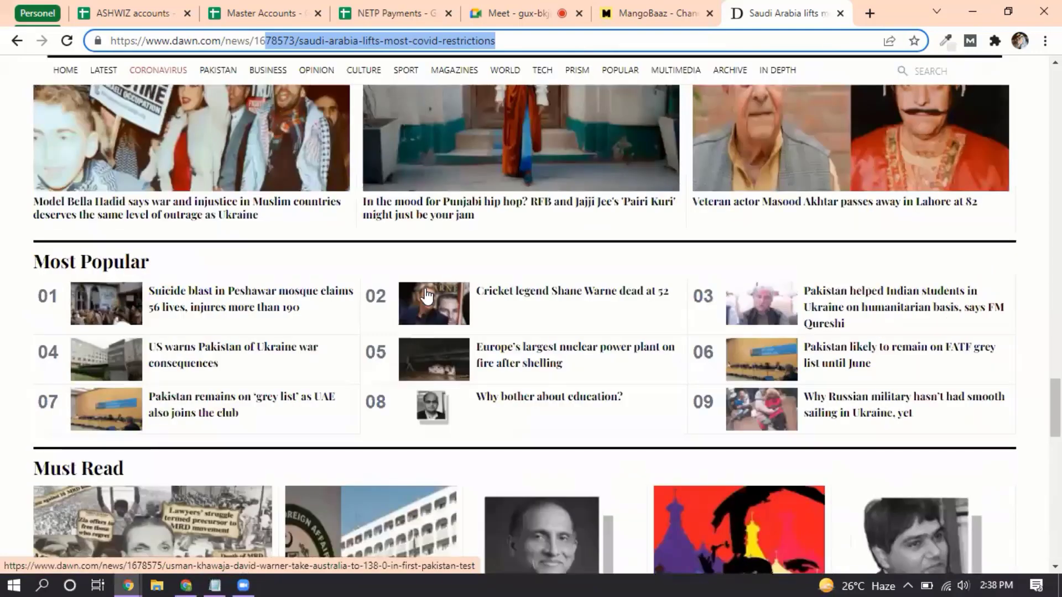
scroll(426, 295, "up", 4)
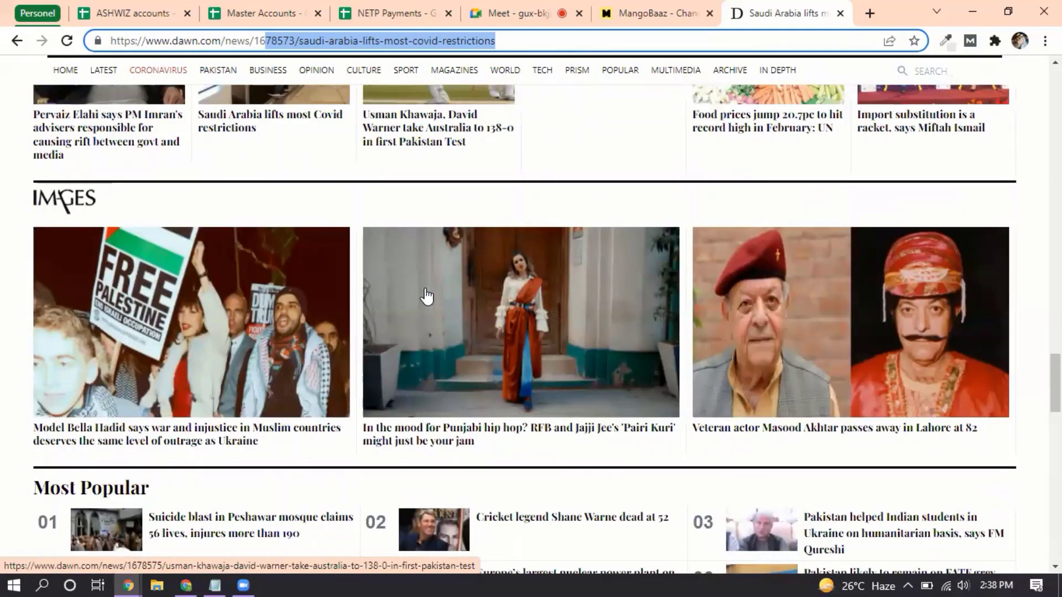
scroll(426, 297, "up", 10)
scroll(427, 297, "up", 15)
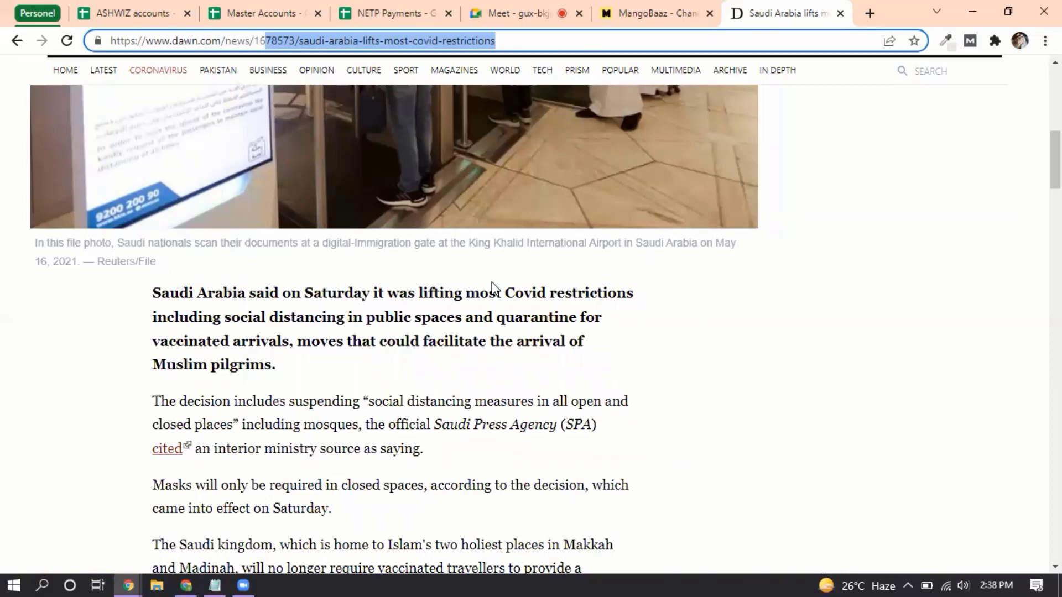
scroll(492, 288, "up", 3)
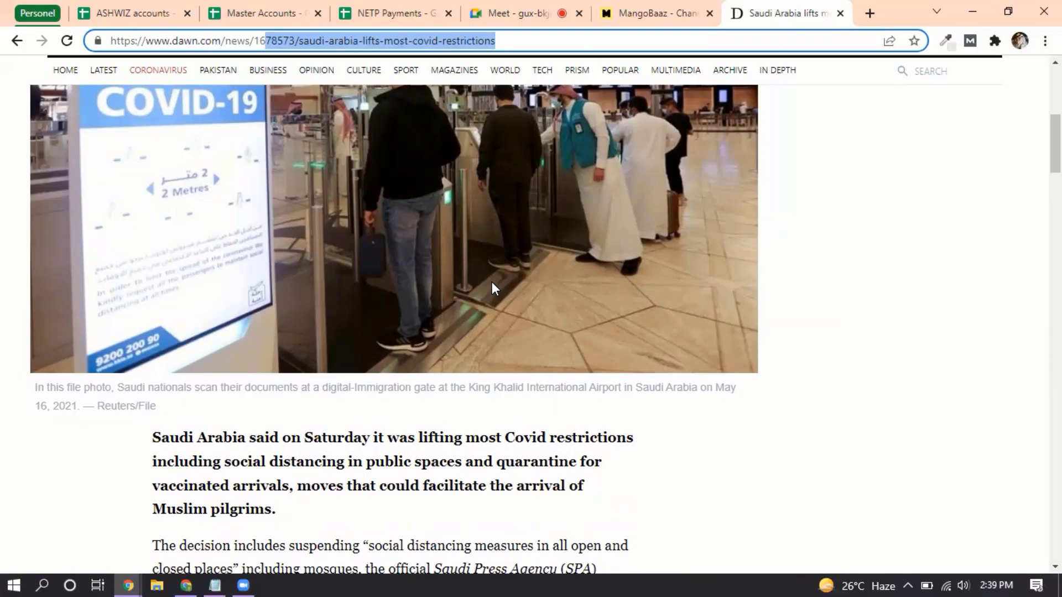
Switch to the Notepad notes and add the lines "Page- Multiple Posts" and "Post - Single Topic" below the Adsense line
left_click(973, 11)
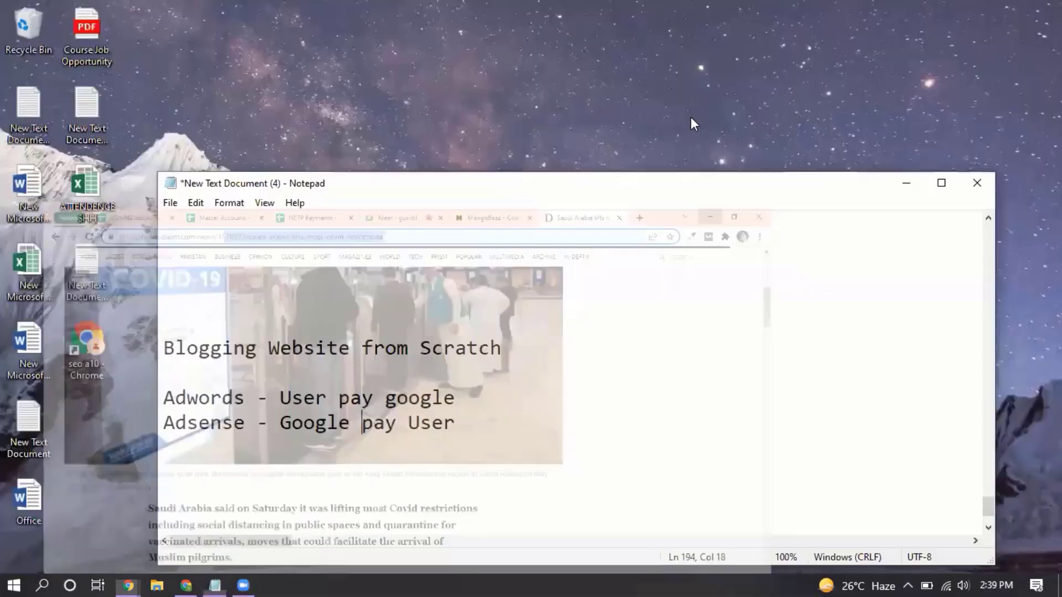
scroll(437, 394, "down", 1)
left_click(359, 418)
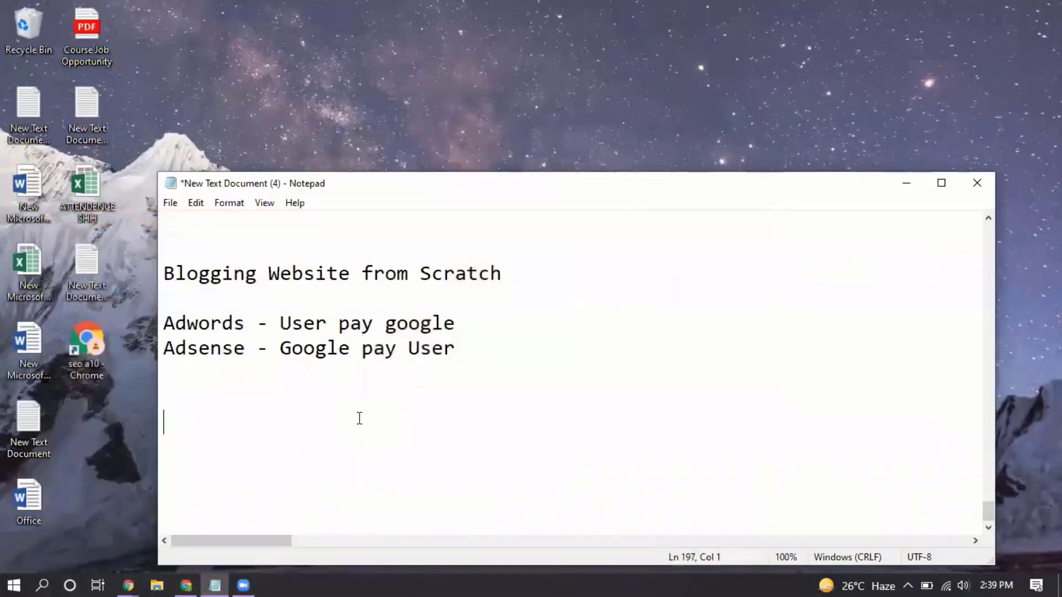
type("Page")
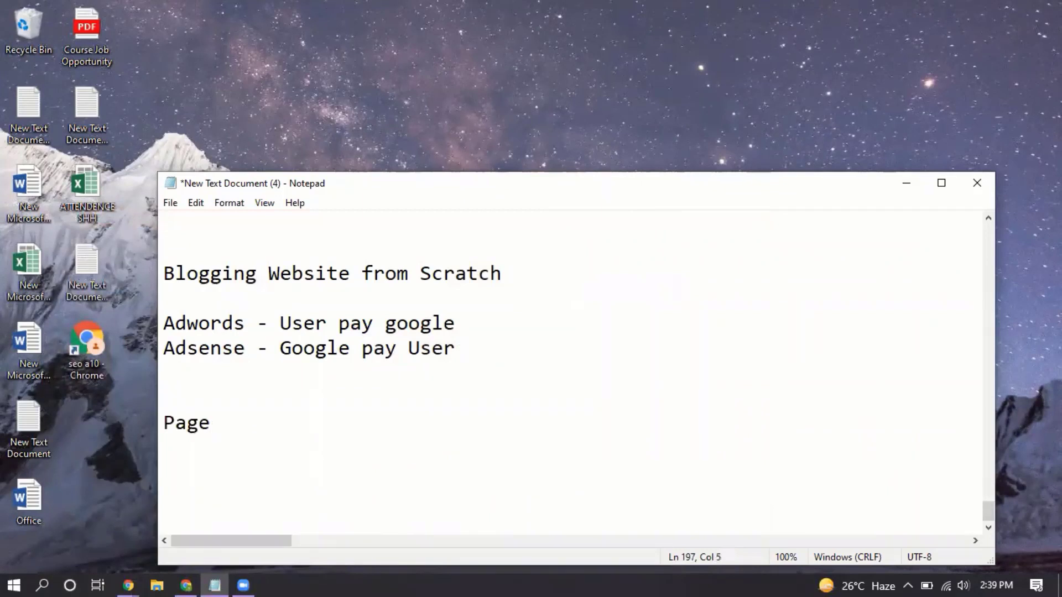
type("- Multi")
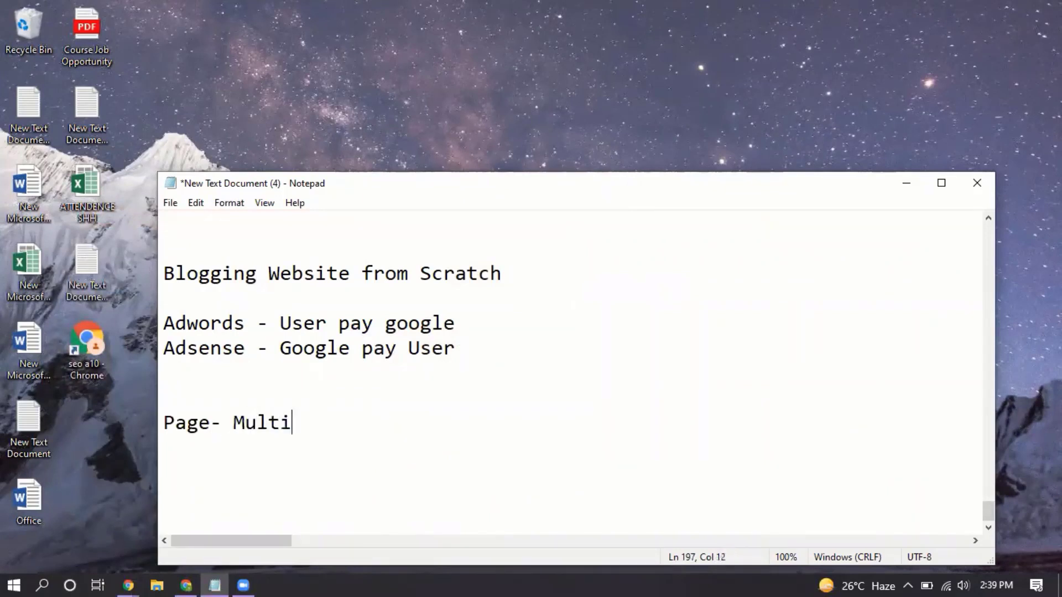
type("ple Posts")
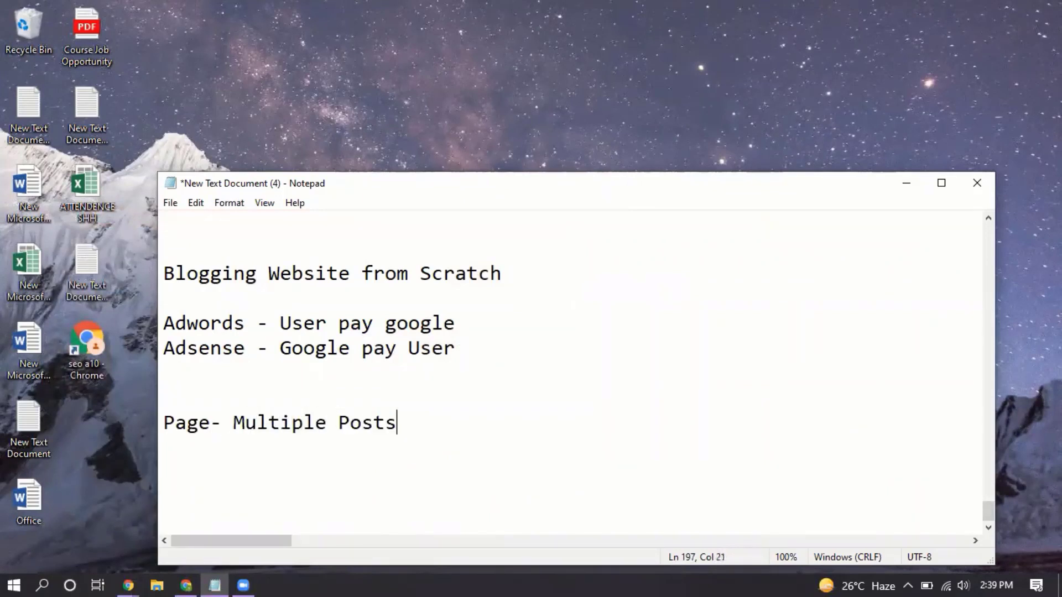
key("Return")
type("Post")
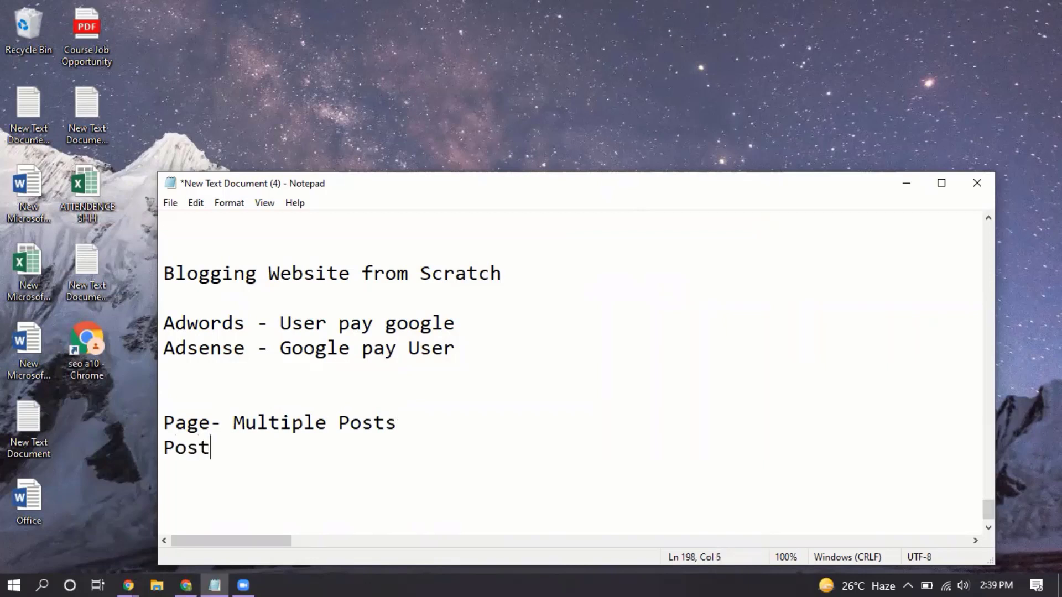
type(" - Single Topic")
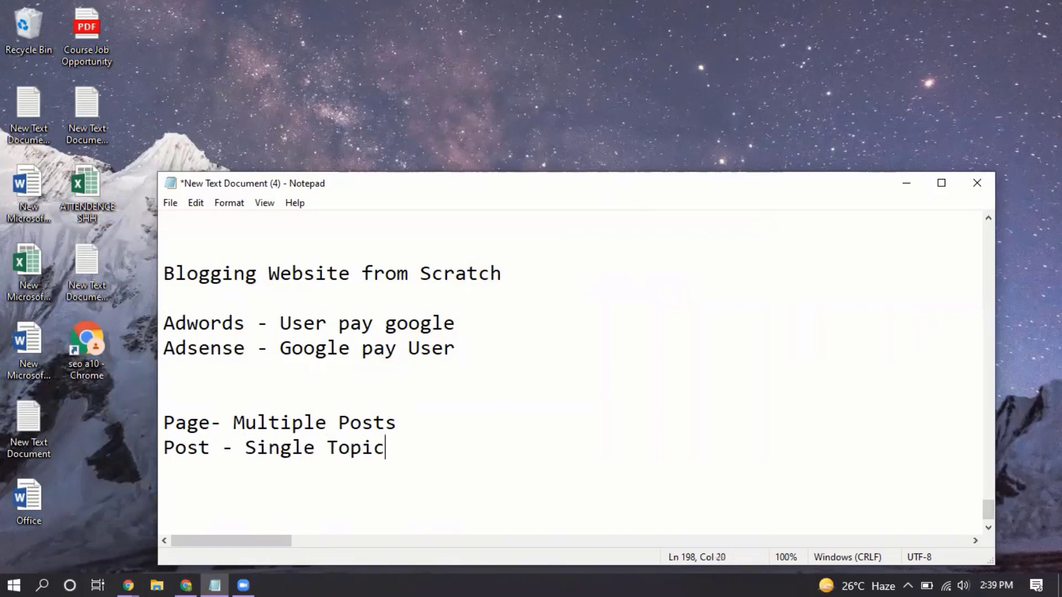
Add the line "Blog = Post" beneath the "Post - Single Topic" note
key("Return")
type("Bo")
type("l")
key("BackSpace")
key("BackSpace")
type("log")
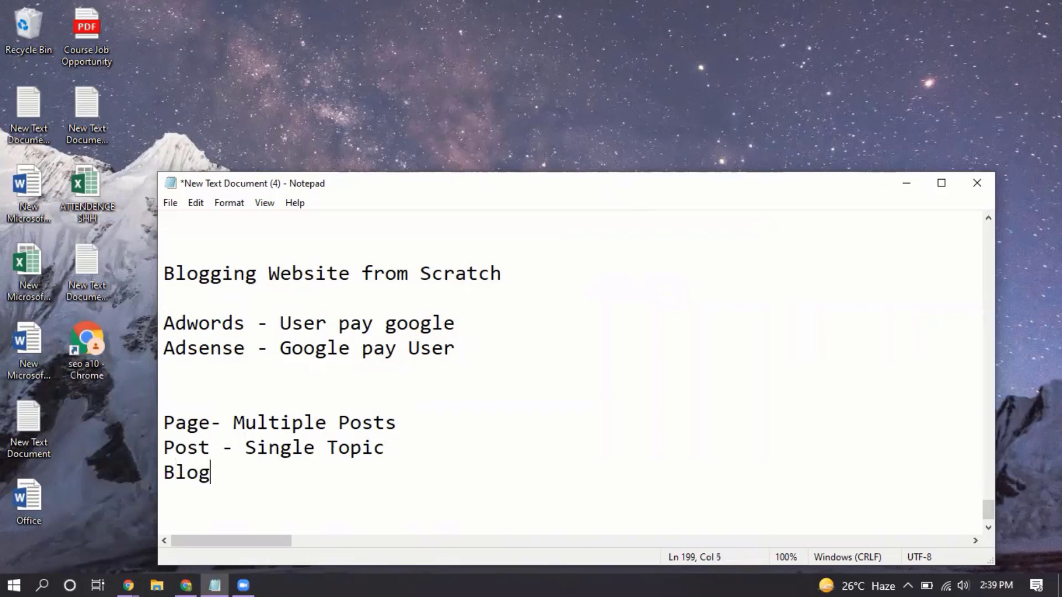
type(" = Post")
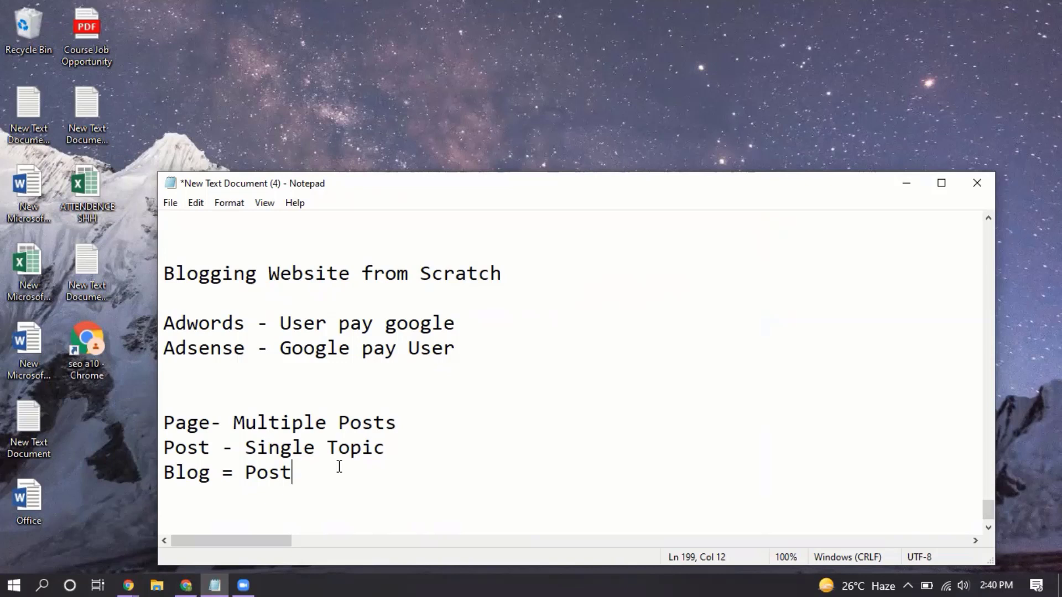
Minimize the notes, switch back to Chrome and open a new browser tab
left_click(908, 182)
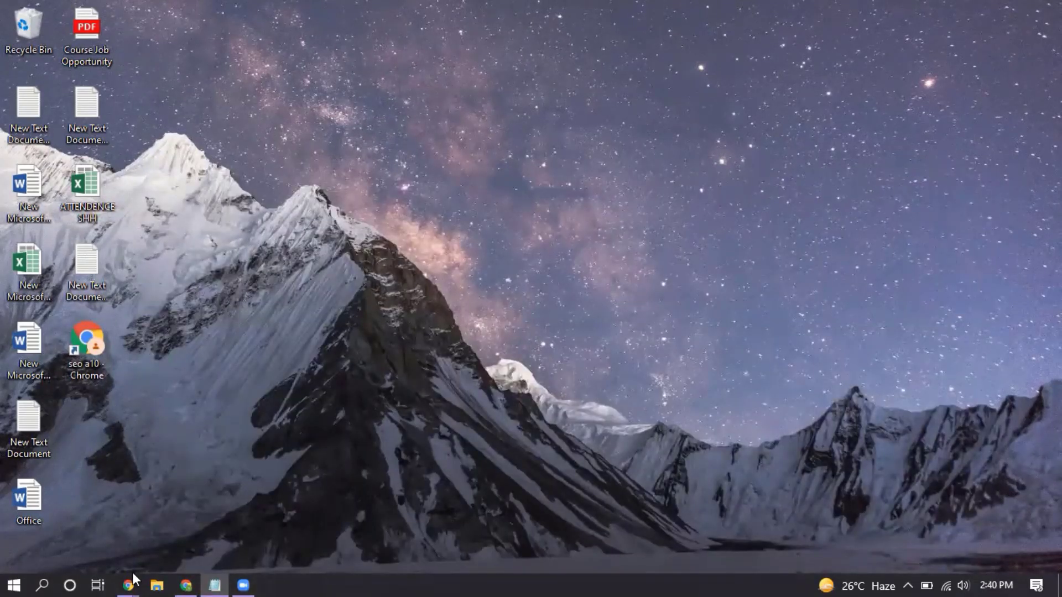
mouse_move(132, 572)
left_click(131, 538)
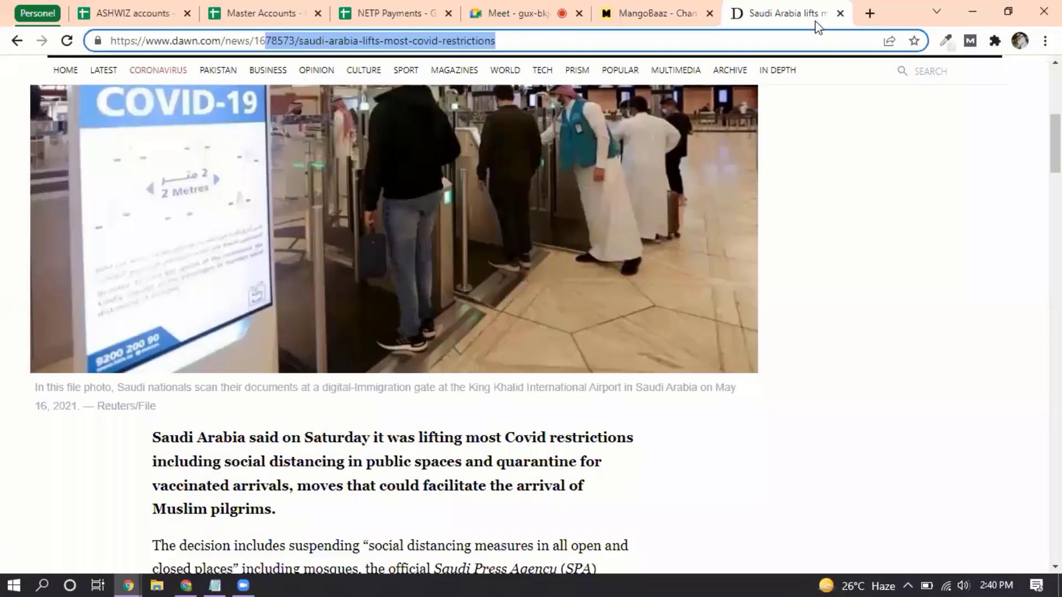
left_click(870, 9)
Load the local site address localhost/seo16 in the new tab
type("local")
key("BackSpace")
key("BackSpace")
key("BackSpace")
key("BackSpace")
type("c")
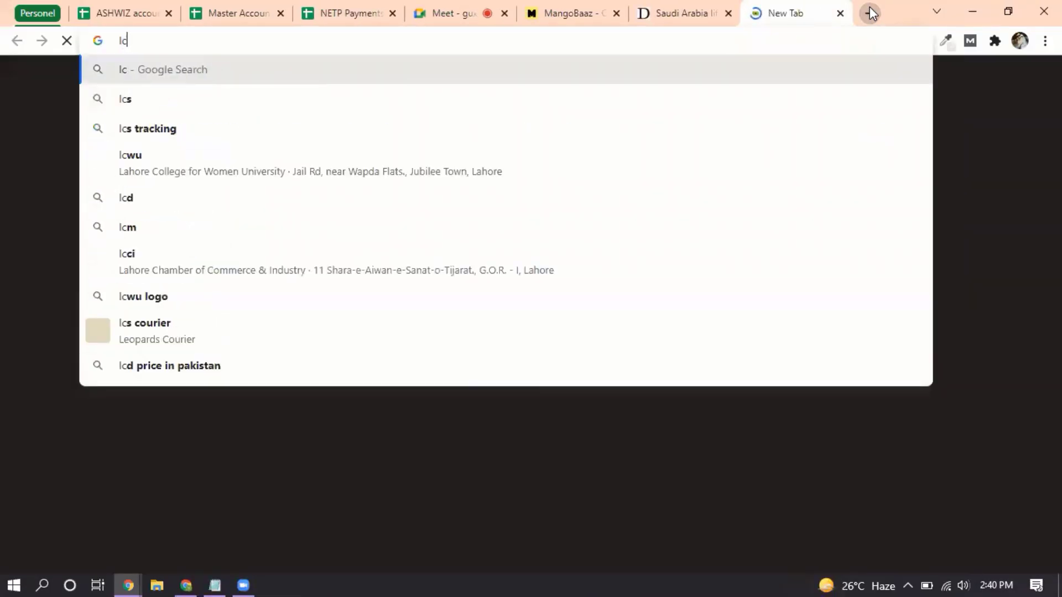
key("BackSpace")
type("ocal")
key("Right")
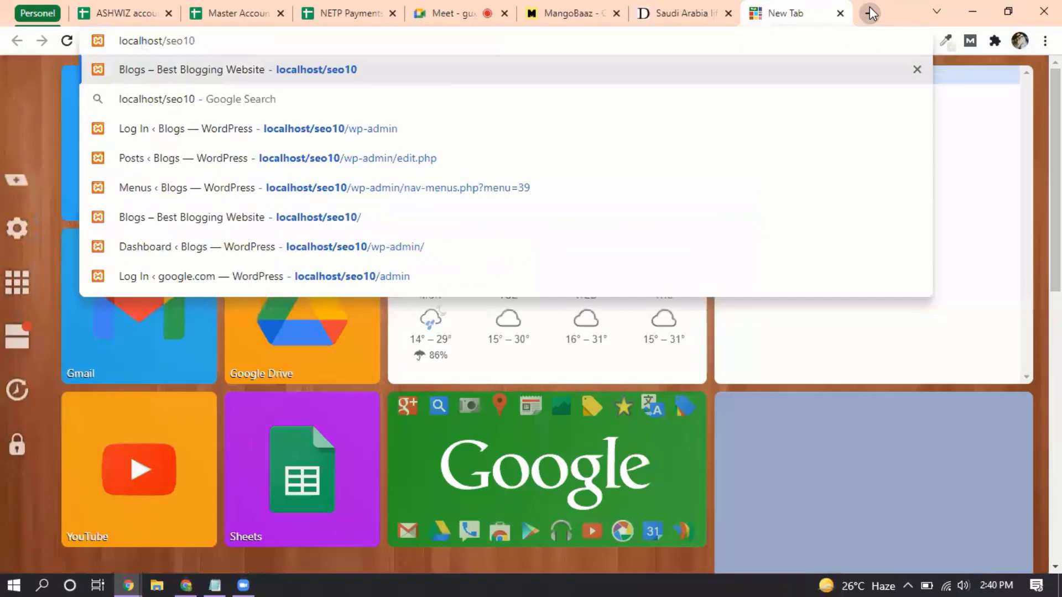
key("BackSpace")
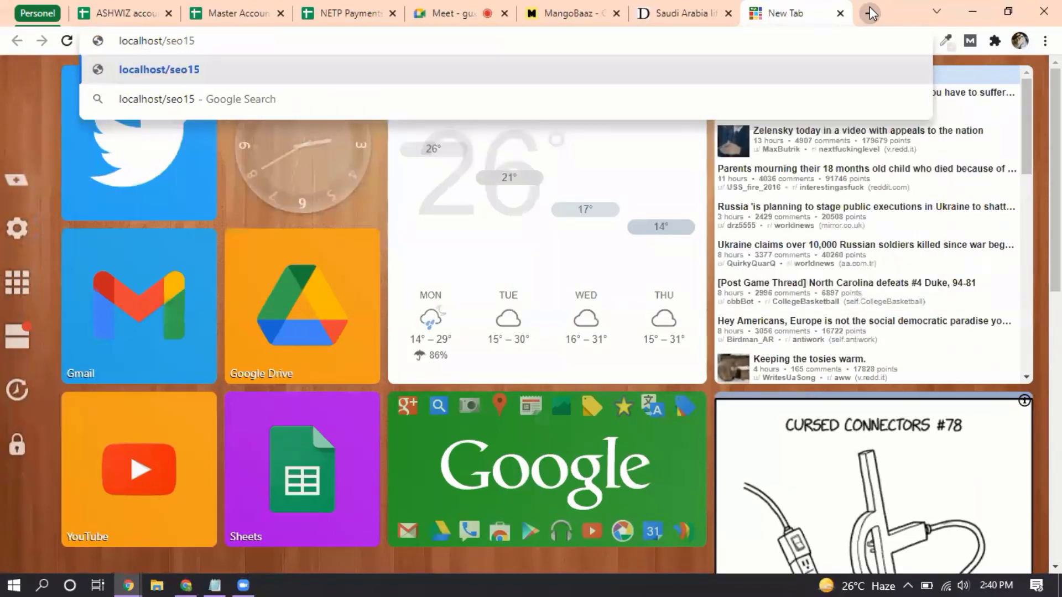
type("6")
key("Return")
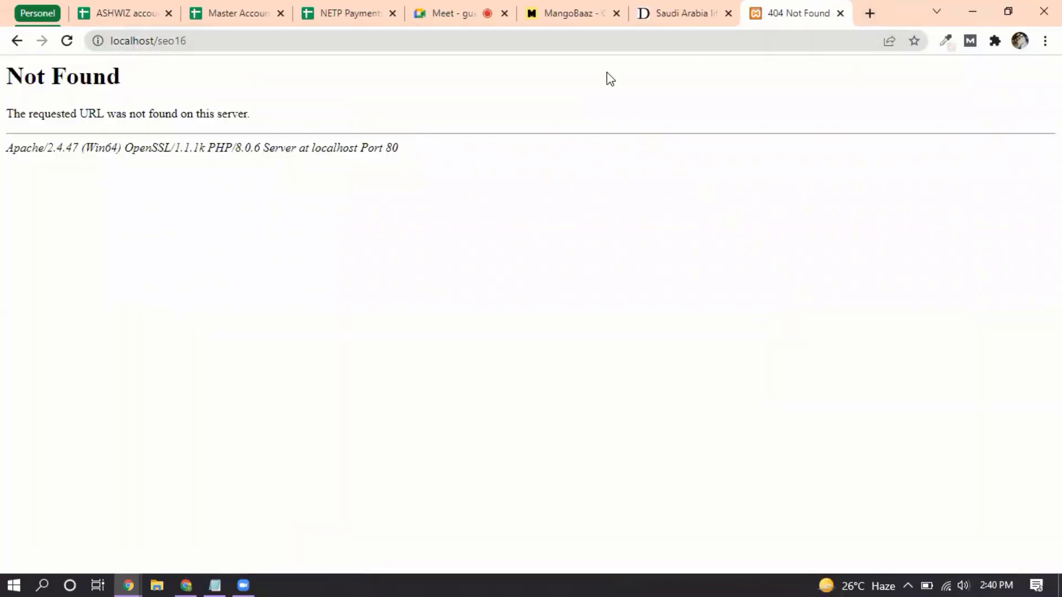
Correct the local site address to localhost/seoa16 and load it
left_click(908, 585)
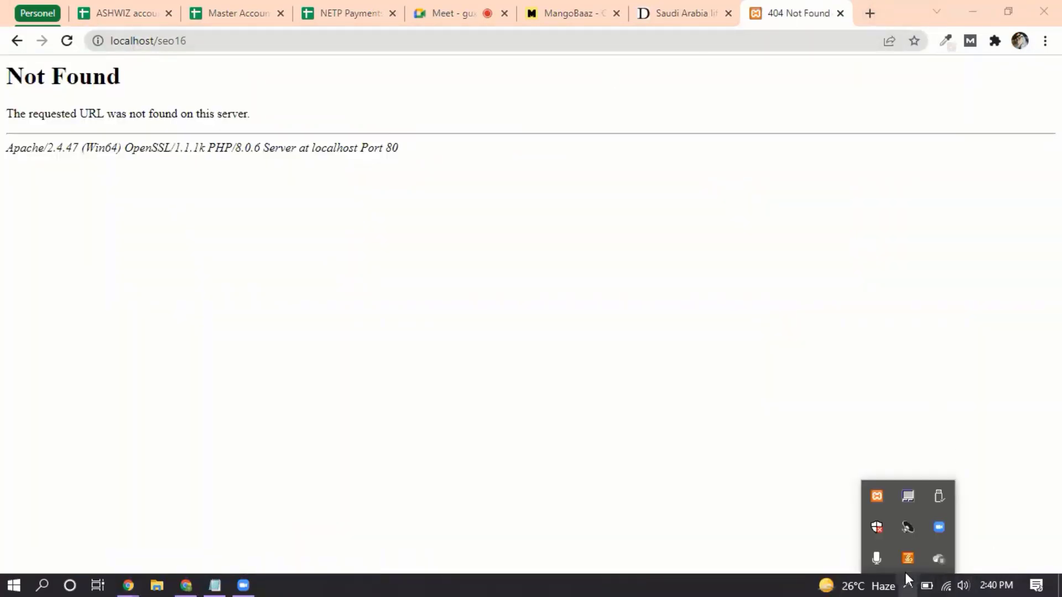
left_click(230, 40)
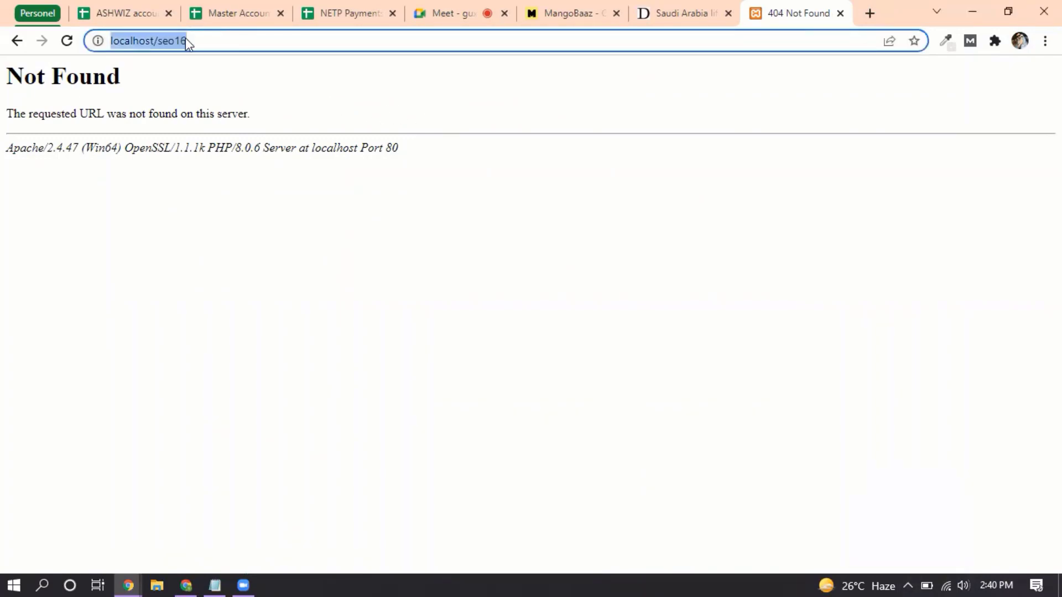
left_click(179, 40)
type("a")
key("Return")
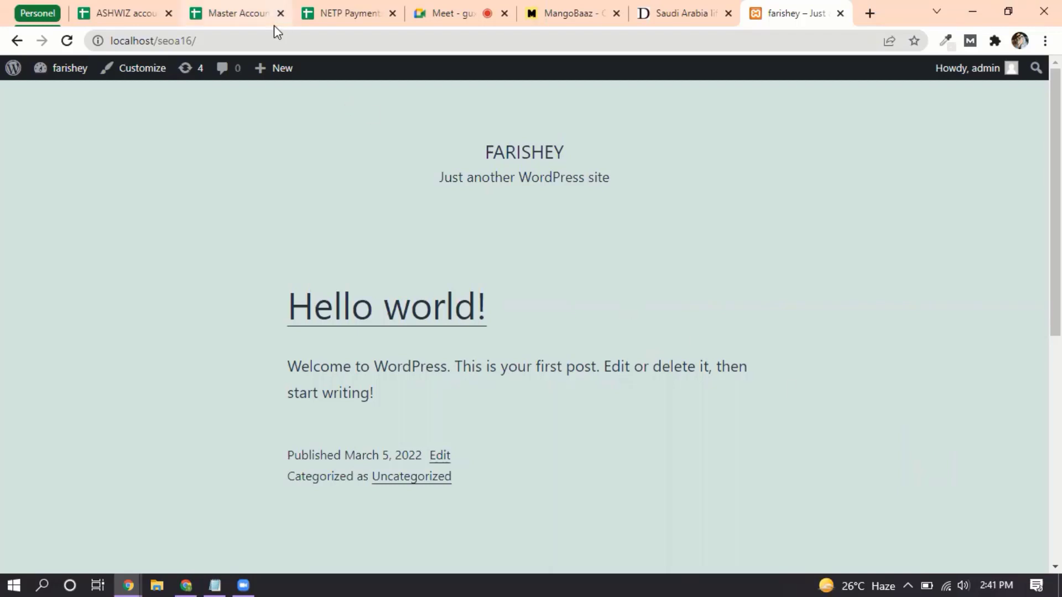
Try to reach the admin page at localhost/wp-admin without the site folder, and return to the seoa16 home page
left_click(232, 40)
left_click(232, 40)
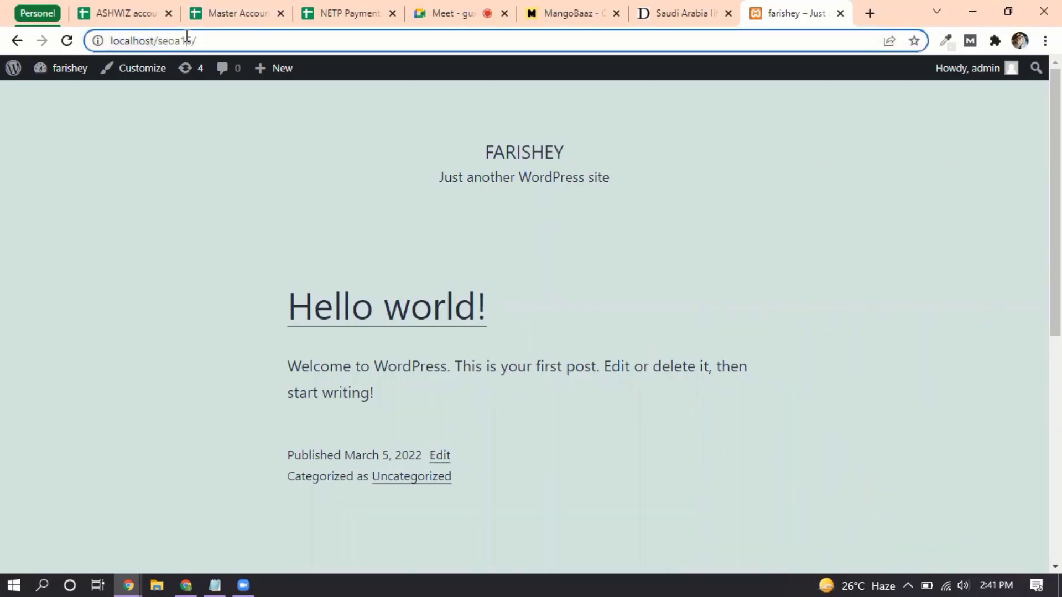
left_click_drag(198, 40, 163, 41)
left_click(223, 40)
left_click_drag(223, 40, 162, 40)
key("BackSpace")
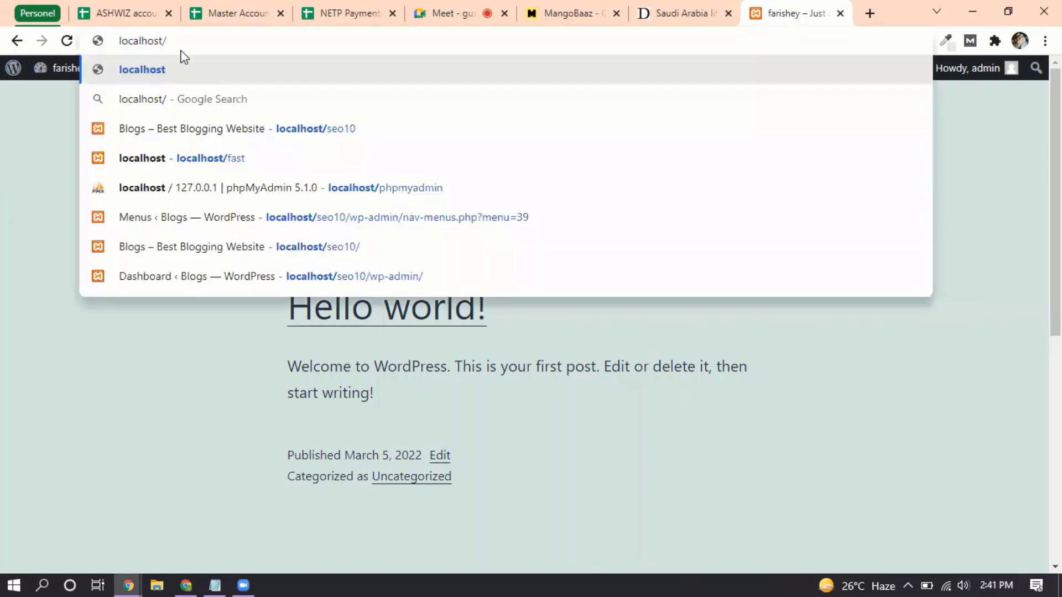
type("wp-admin")
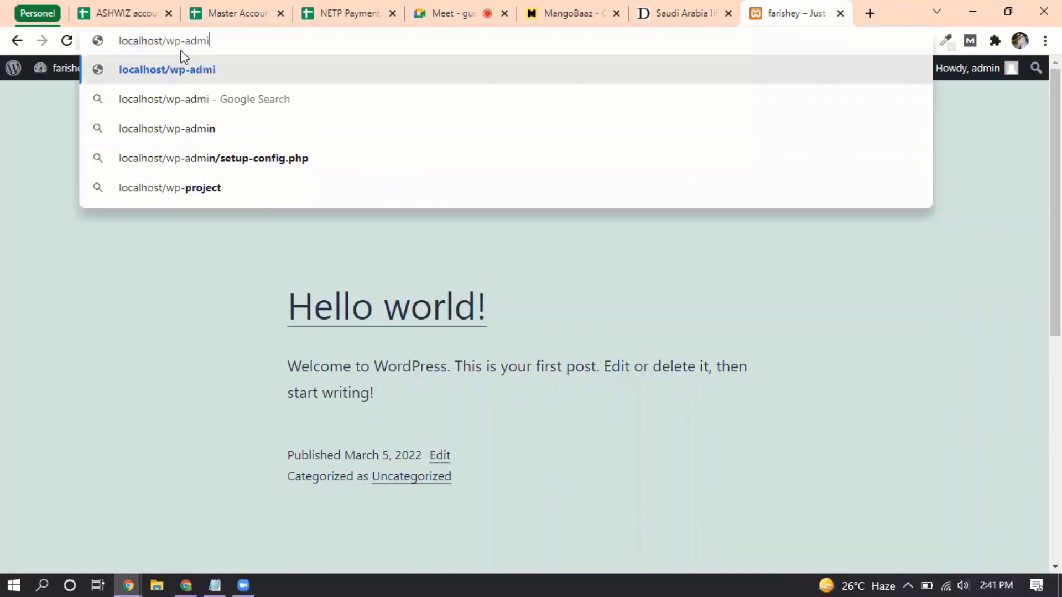
key("Return")
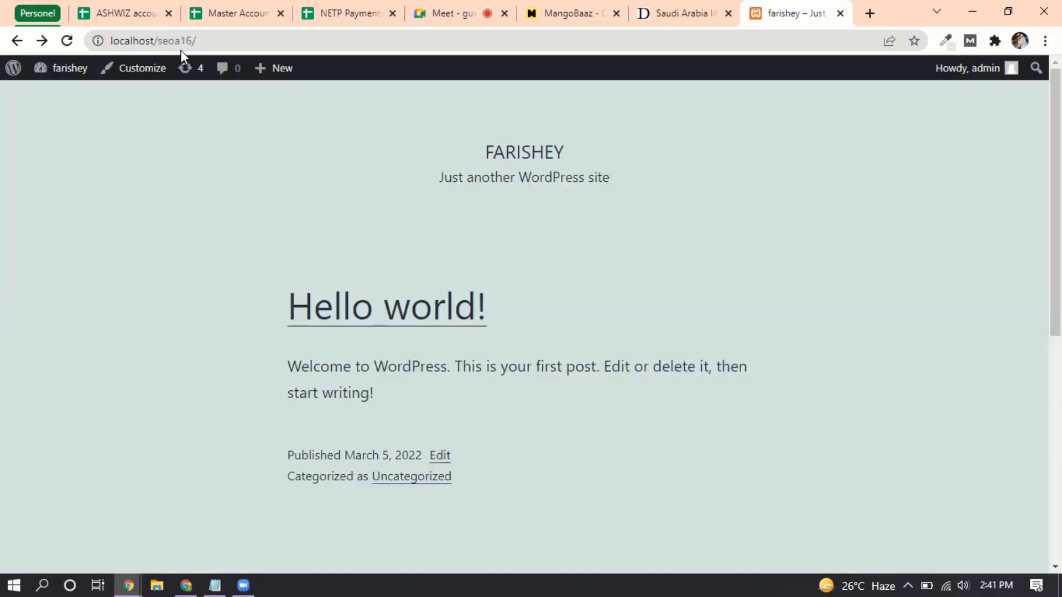
key("alt+Right")
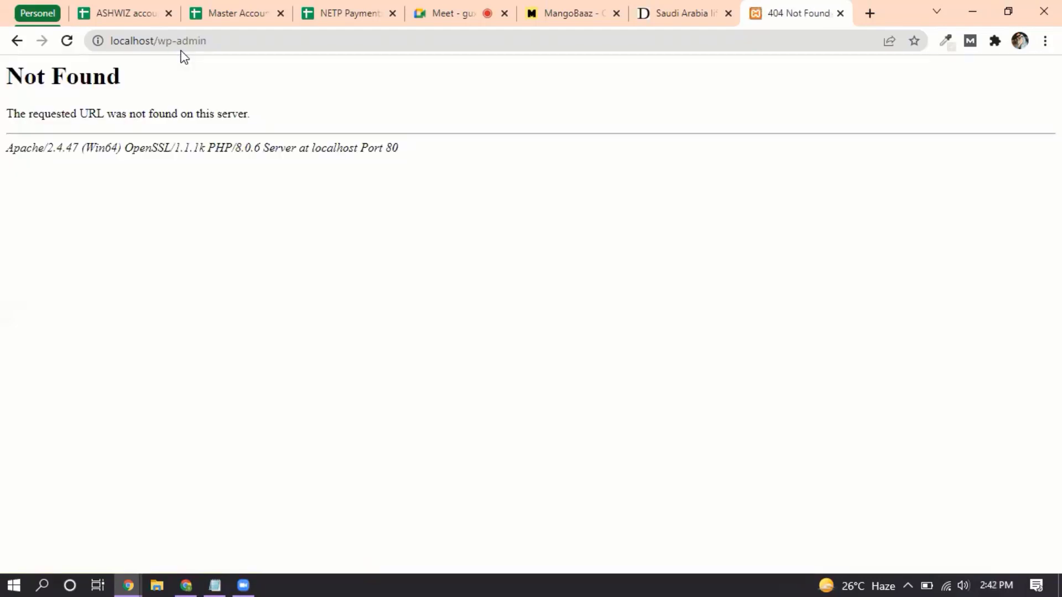
key("alt+Left")
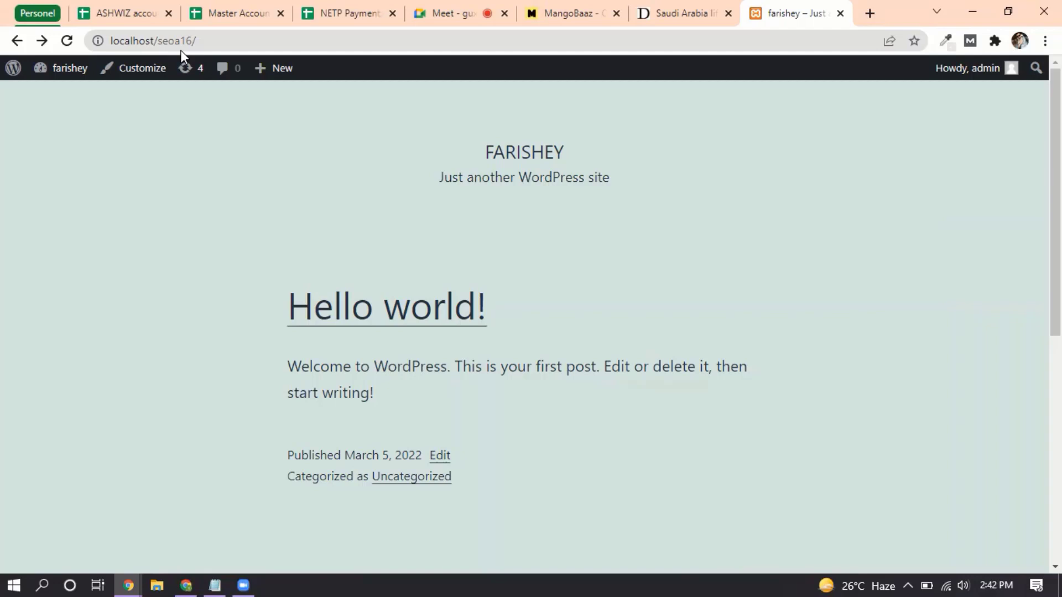
Load the WordPress admin dashboard at localhost/seoa16/wp-admin
left_click(202, 42)
left_click(203, 42)
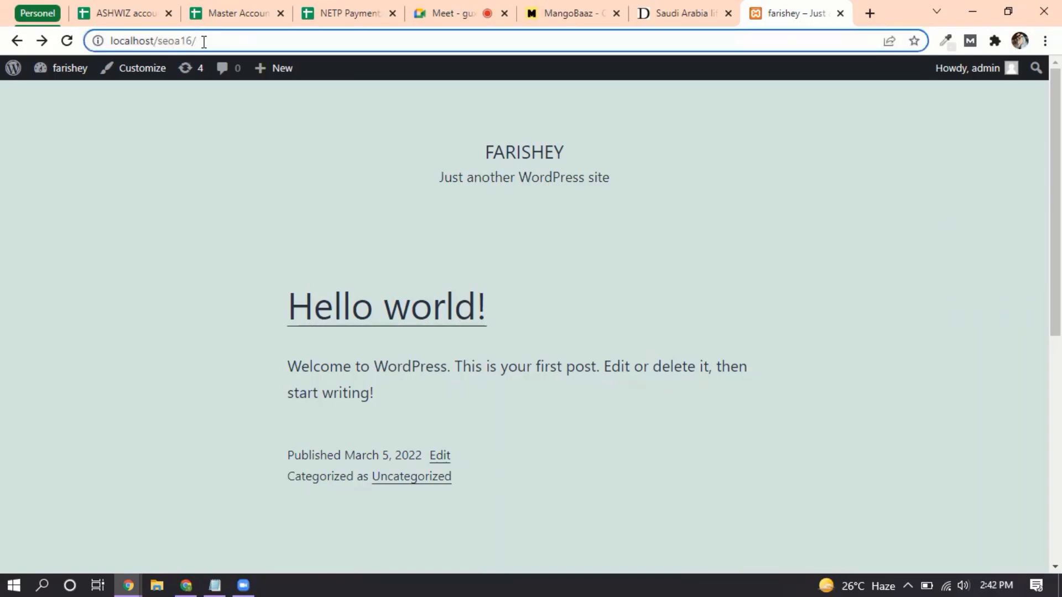
type("wp-aa")
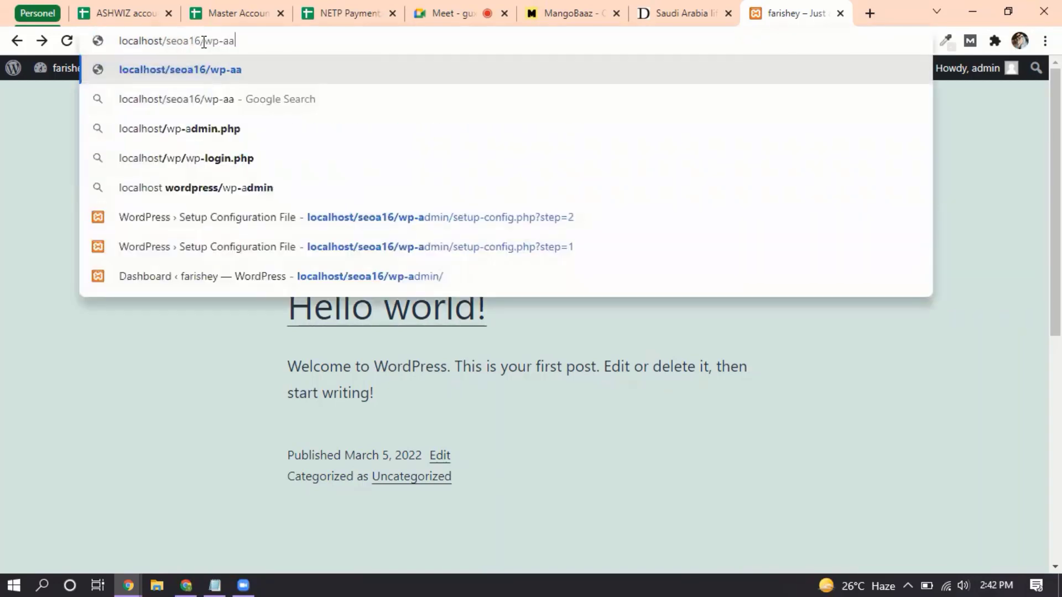
key("BackSpace")
type("dmin\\")
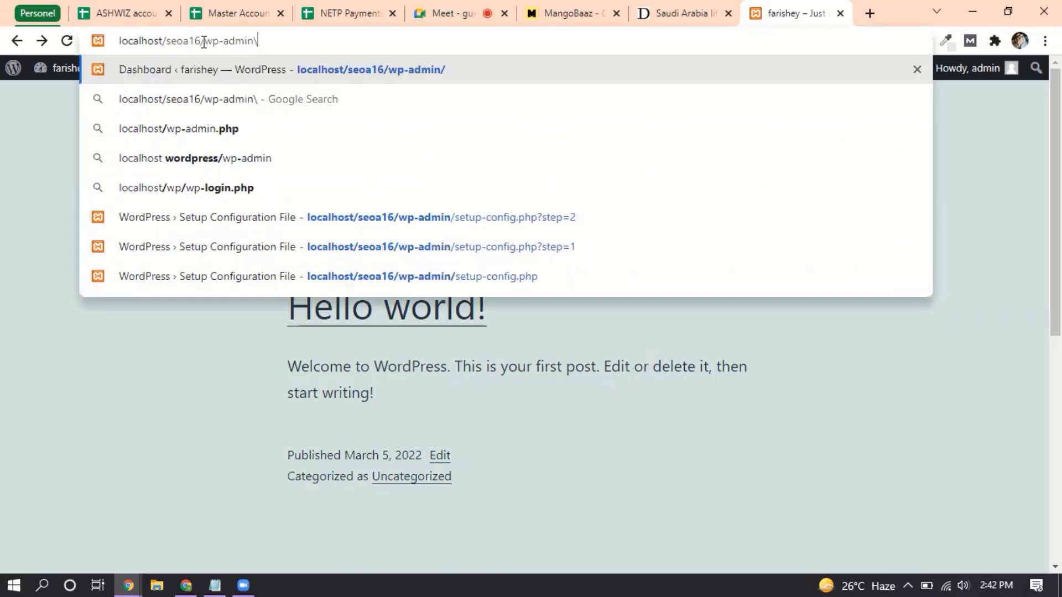
key("BackSpace")
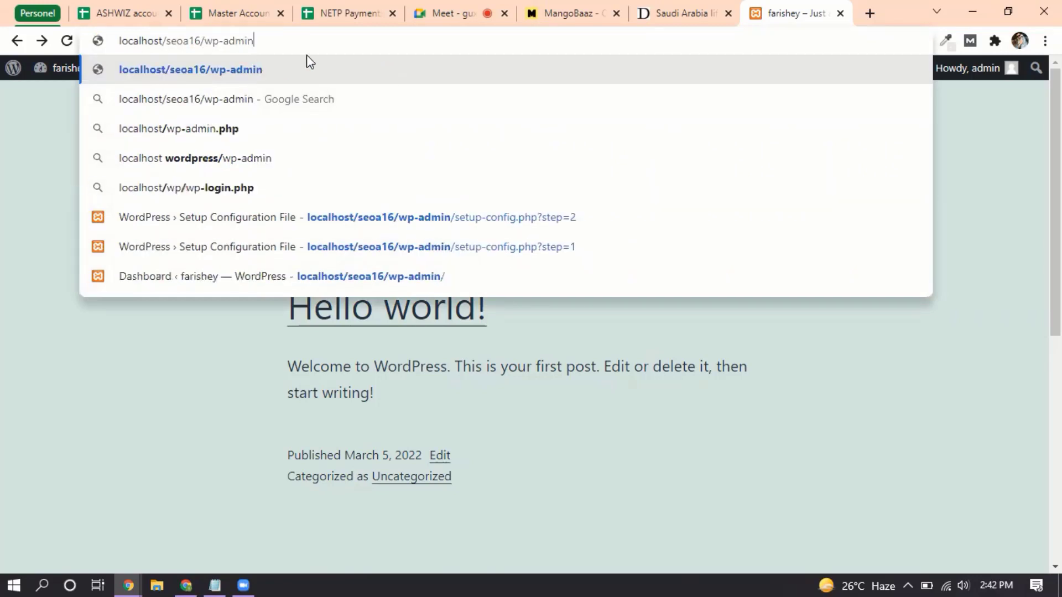
key("Return")
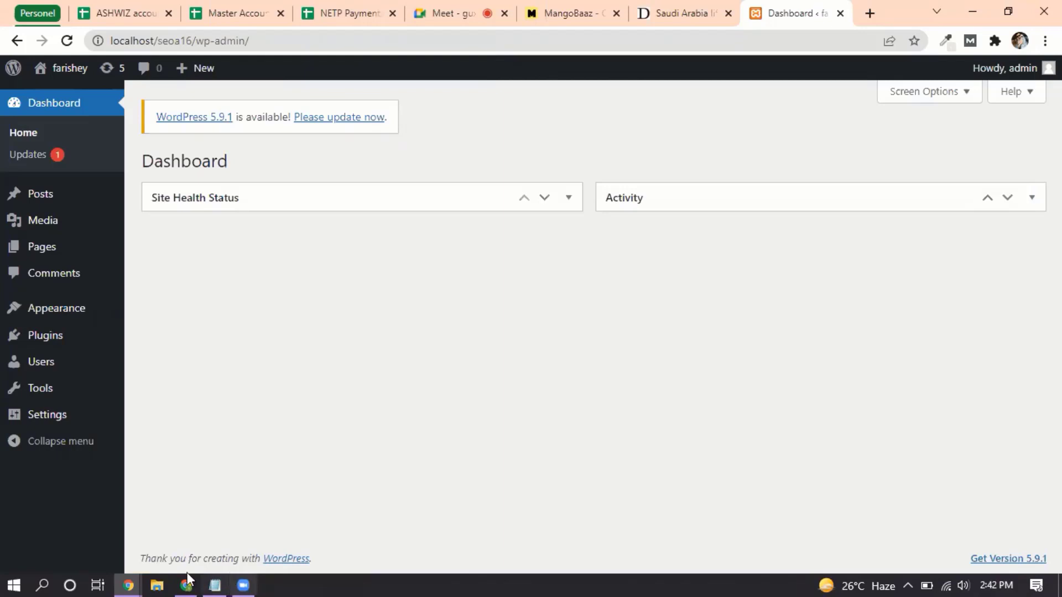
Switch to the Notepad notes and write "Login page open" a few blank lines beneath "Blog = Post"
left_click(215, 581)
key("Return")
key("Return")
key("Return")
key("Return")
key("Return")
key("Return")
key("Return")
key("Return")
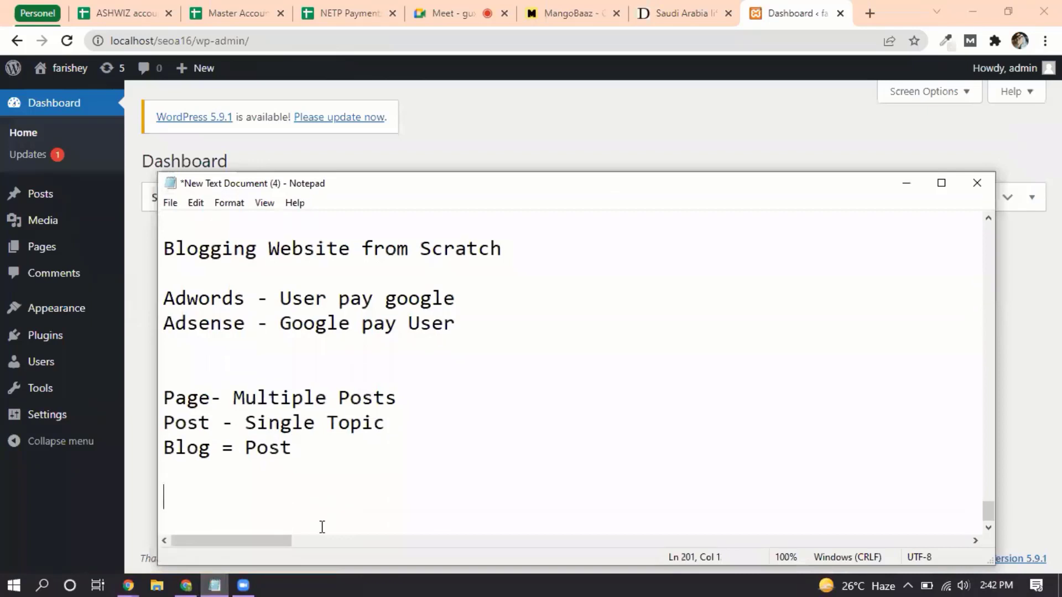
key("BackSpace")
key("BackSpace")
key("BackSpace")
key("BackSpace")
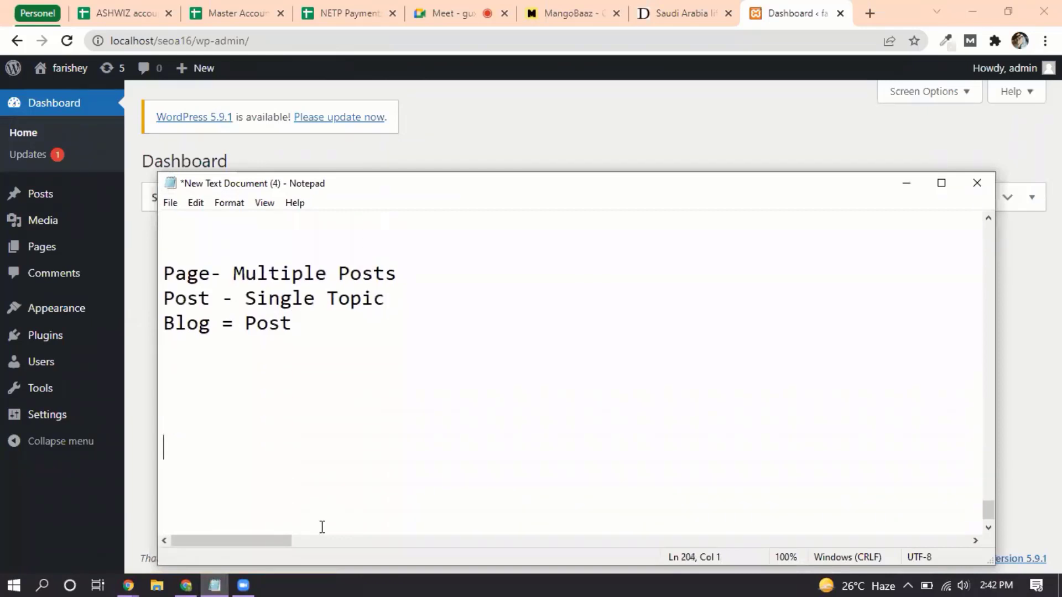
type("Login ")
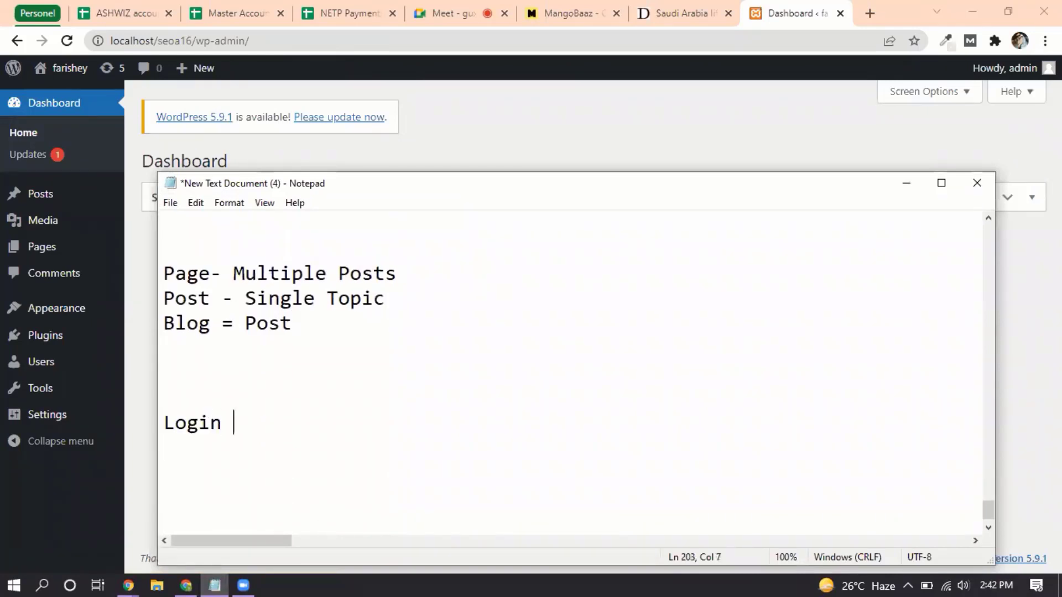
type("page open")
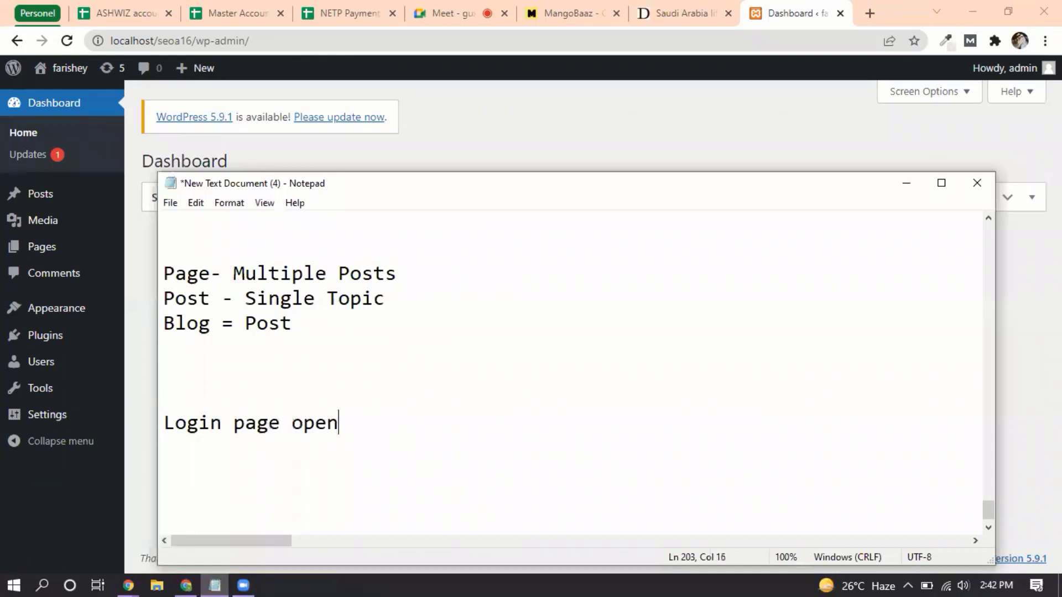
Extend the login note line with "- Wp-admin wp-login login admin"
type(" - Wp-admin wp-")
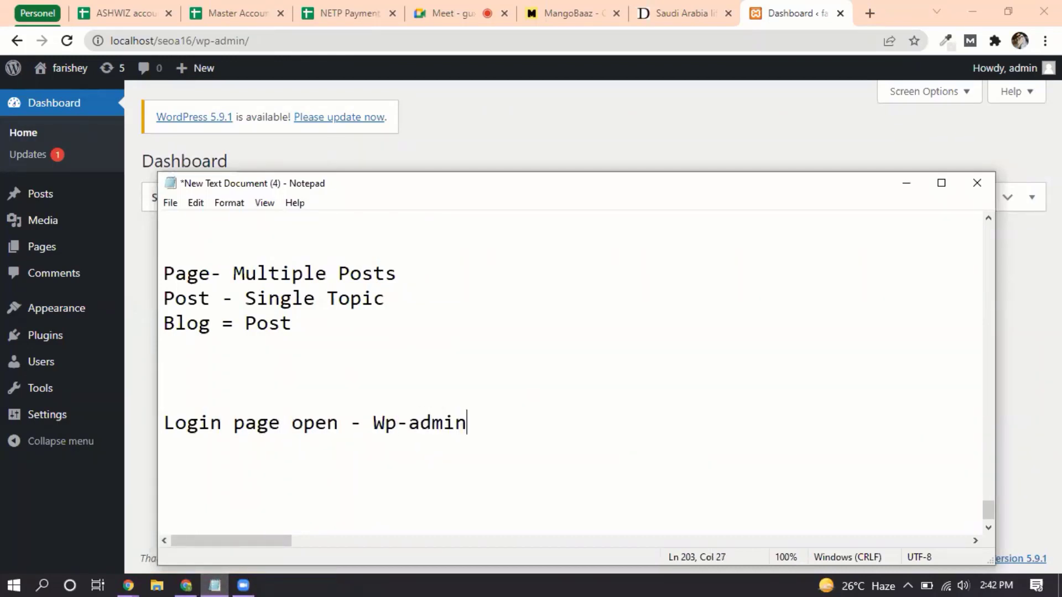
type("a")
key("BackSpace")
type("login ")
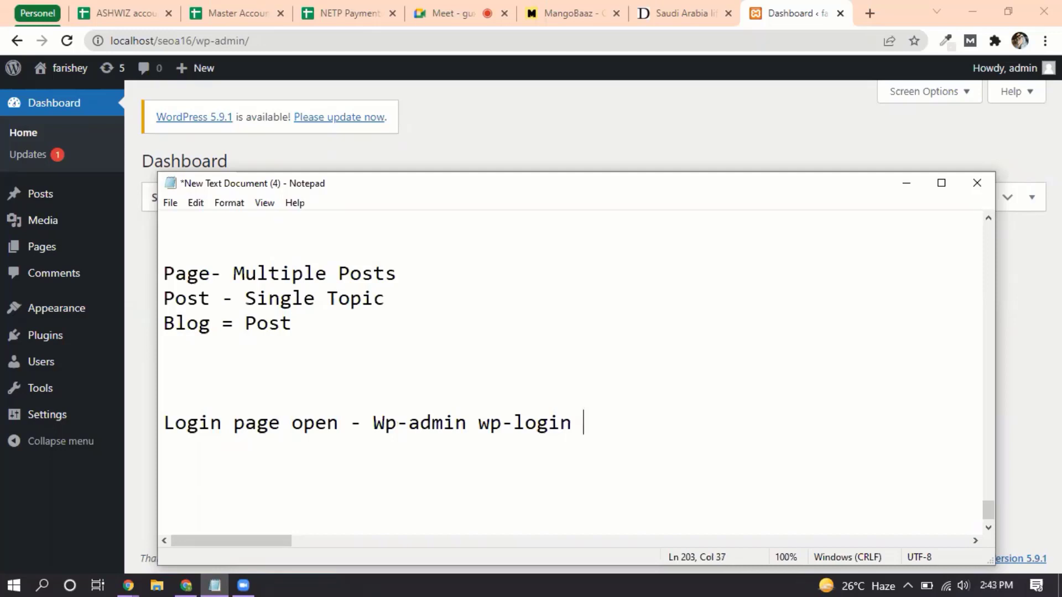
type("loginbn")
key("BackSpace")
key("BackSpace")
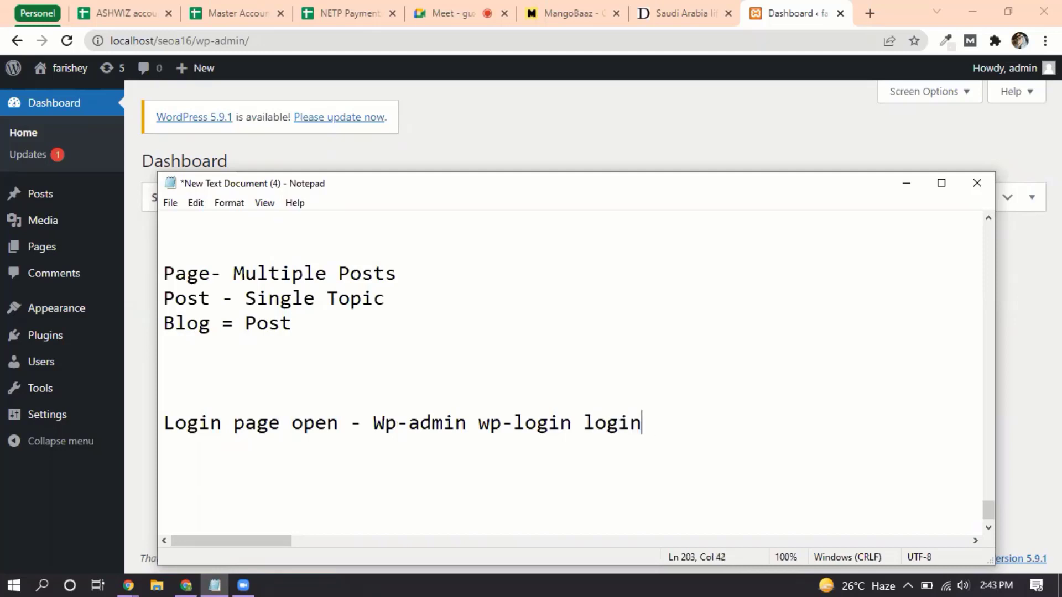
type("admin")
Separate the entries Wp-admin, wp-login, login and admin in the login note line with commas
left_click(689, 423)
key("Left")
key("Left")
key("Left")
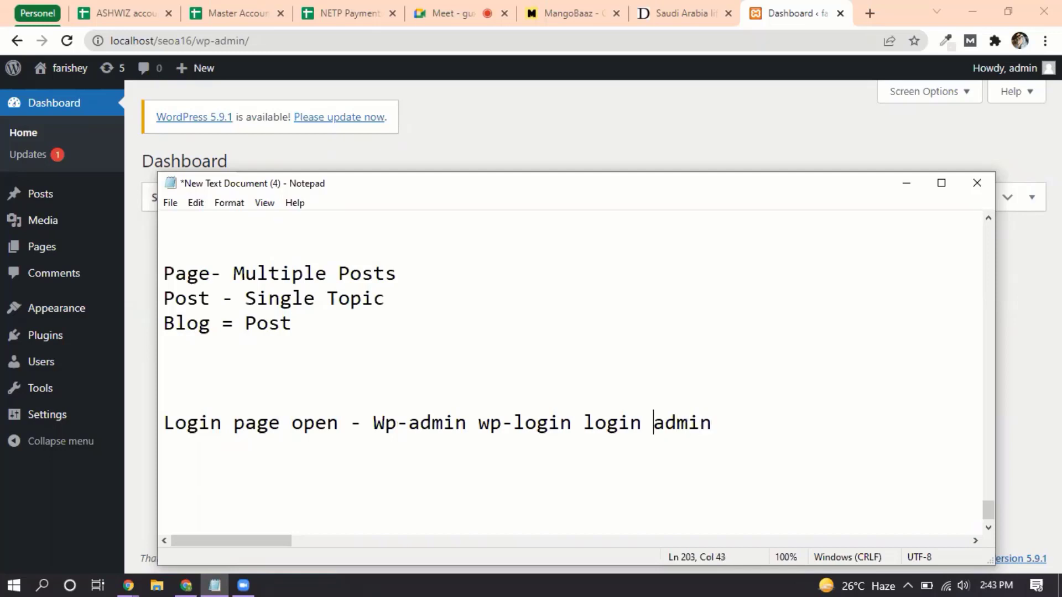
key("Left")
type(",")
key("Left")
key("Left")
key("Left")
key("Left")
key("Left")
key("Left")
key("Left")
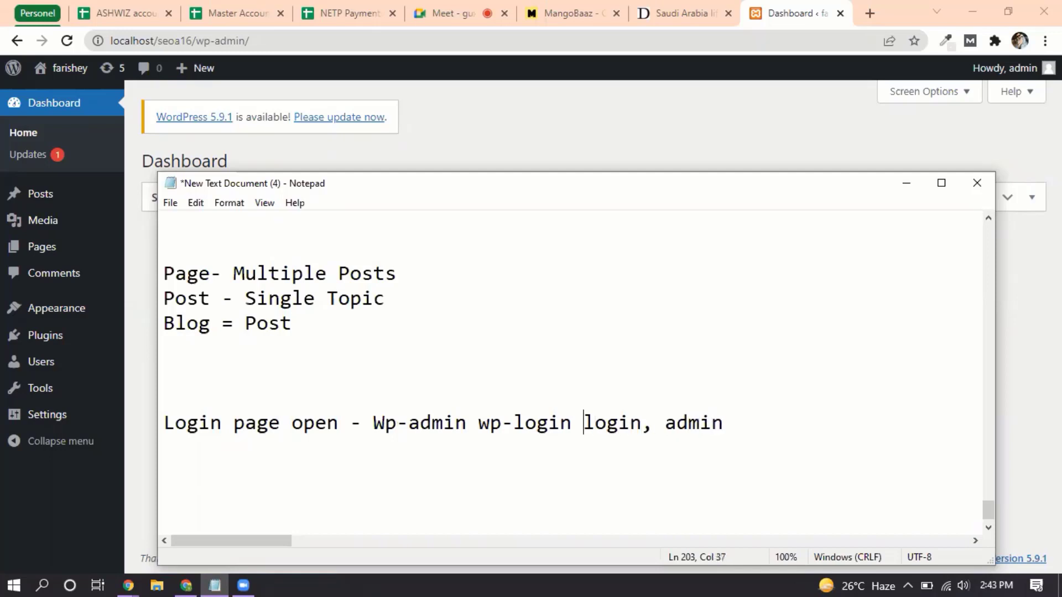
type(",")
key("Left")
key("Left")
key("Left")
key("Left")
key("Left")
key("Left")
key("Left")
key("Left")
key("Left")
key("Left")
key("Left")
key("Right")
type(",")
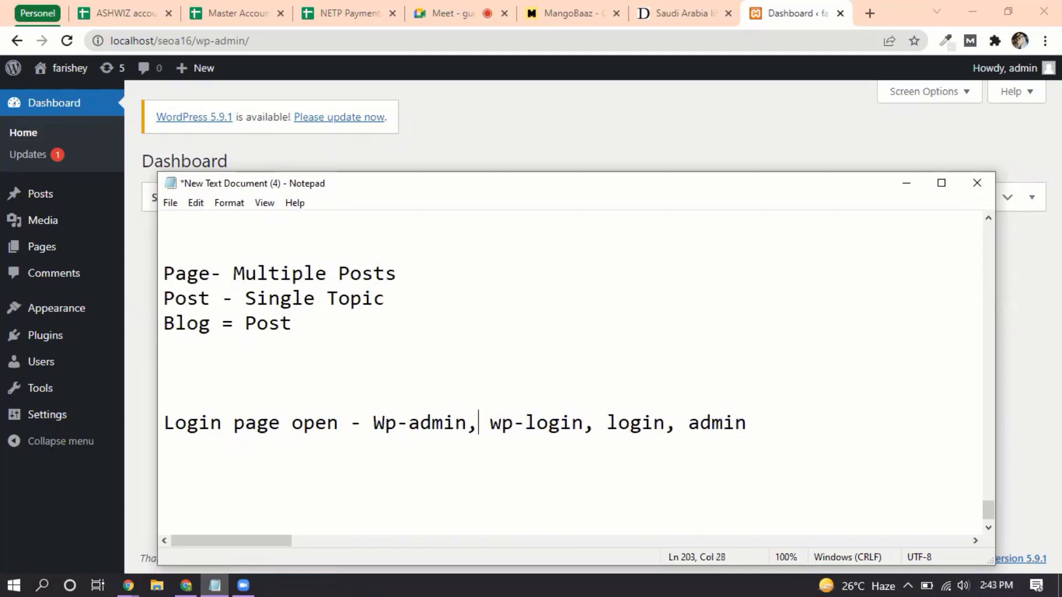
left_click(322, 527)
Switch back to the WordPress dashboard in Chrome and open the list of all pages
left_click(654, 139)
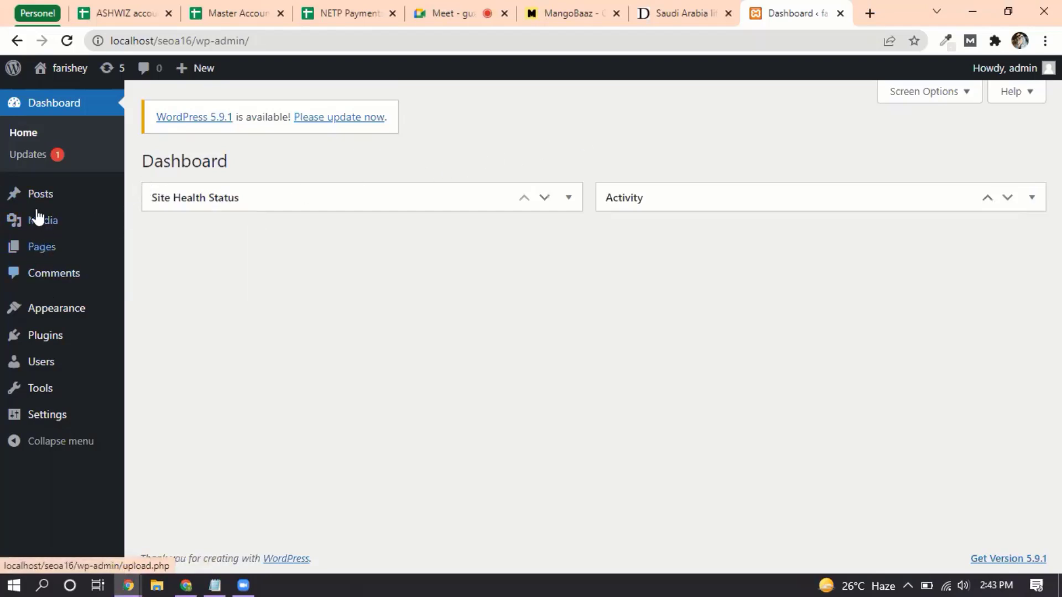
mouse_move(107, 407)
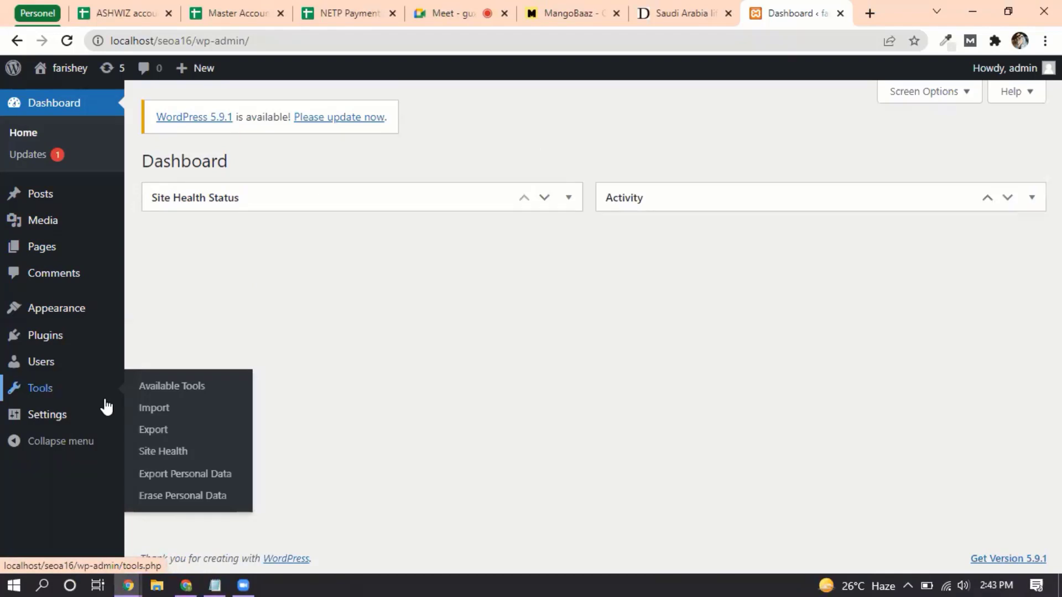
left_click(99, 259)
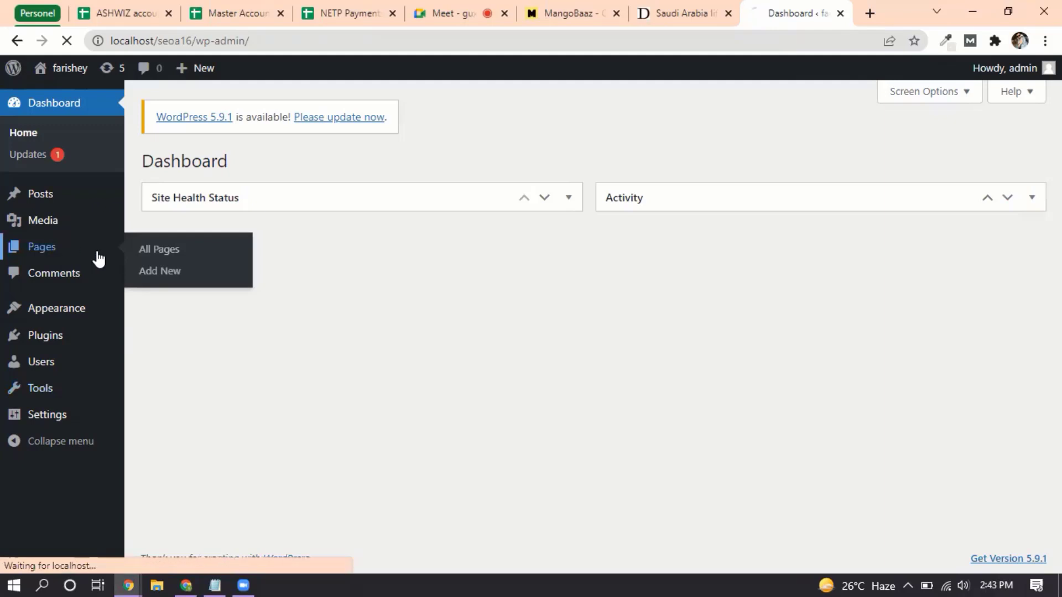
left_click(170, 251)
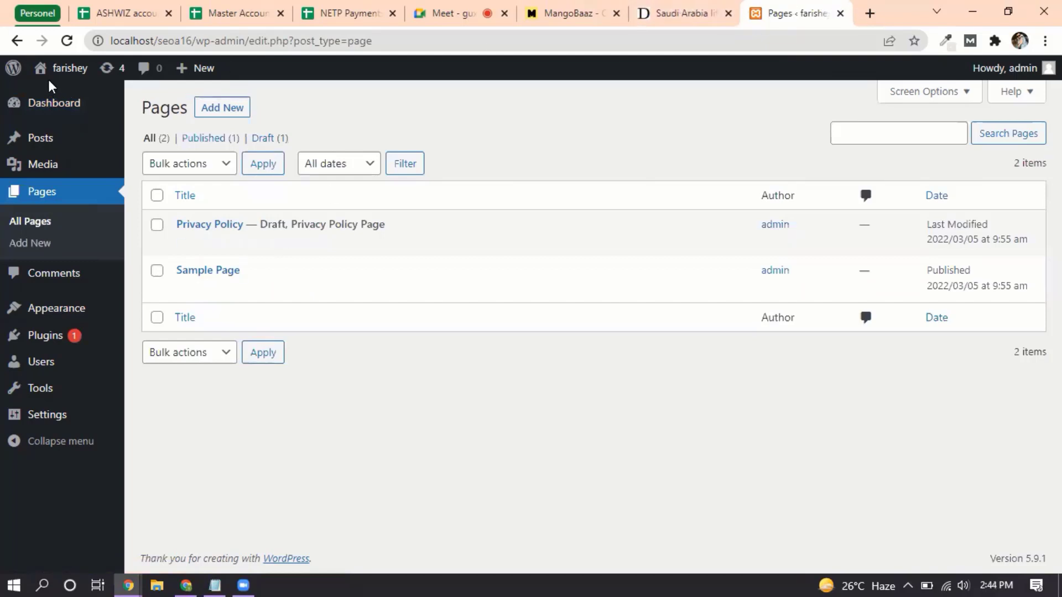
Open the site's front page in a separate tab to view it, and return to the Pages list
mouse_move(52, 77)
middle_click(60, 101)
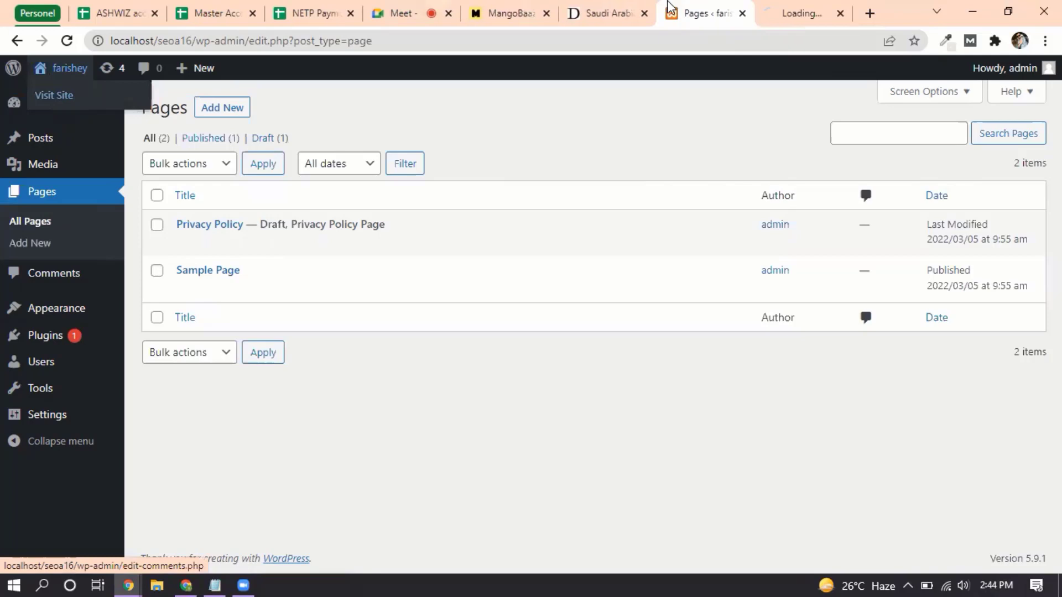
left_click(797, 13)
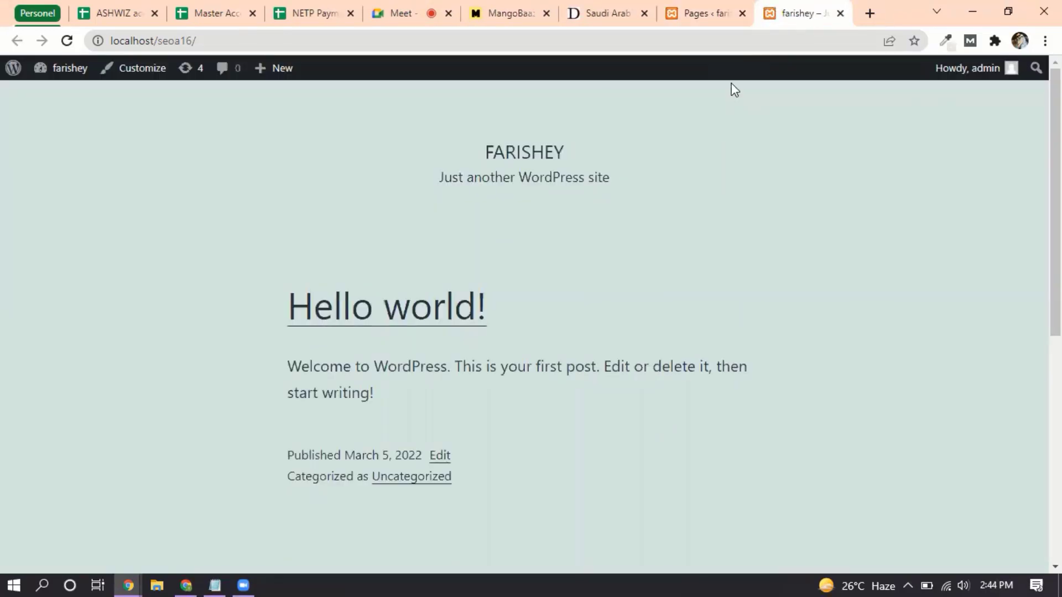
left_click(615, 2)
left_click(721, 3)
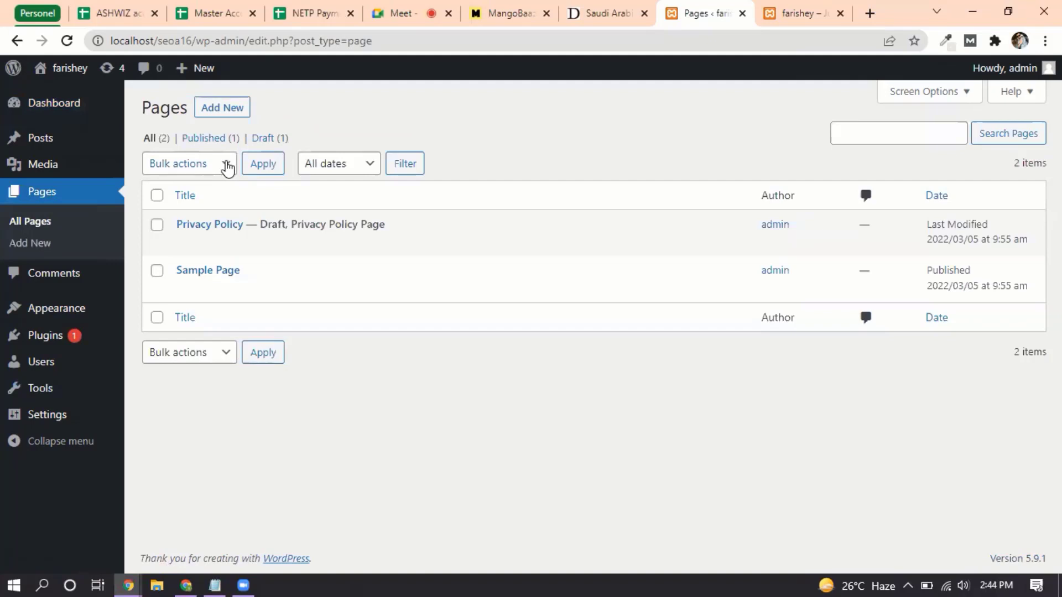
Open the posts list, glance at the Dawn article as an example, and start a new post
left_click(54, 138)
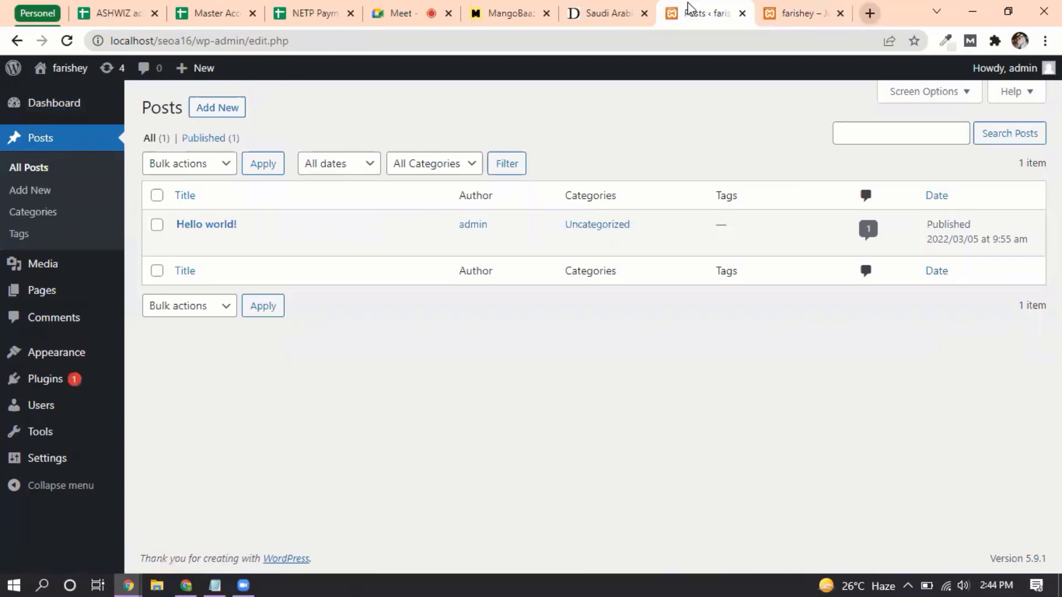
left_click(606, 8)
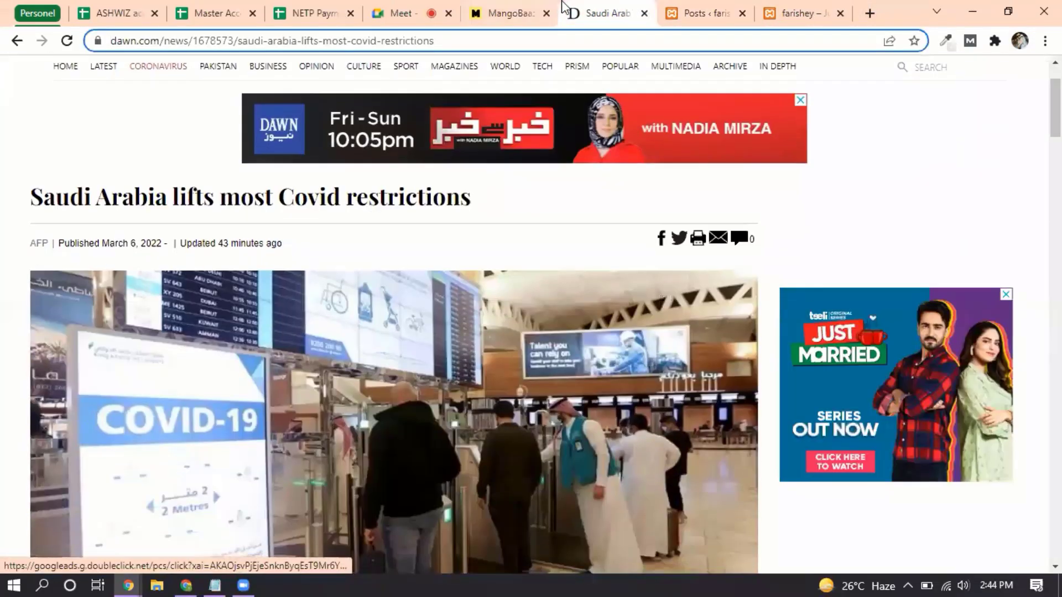
left_click(699, 8)
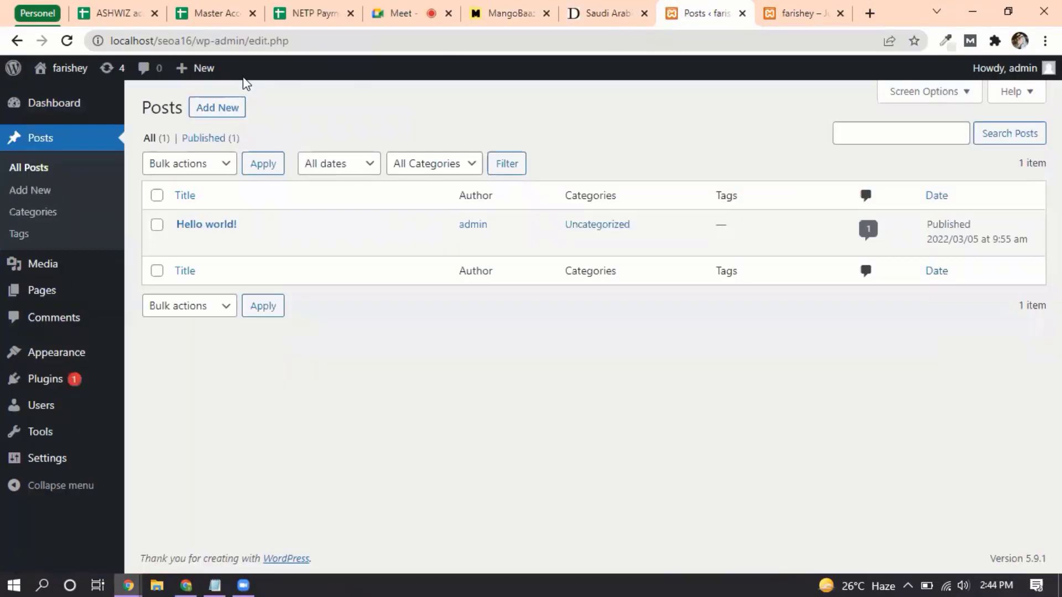
left_click(228, 109)
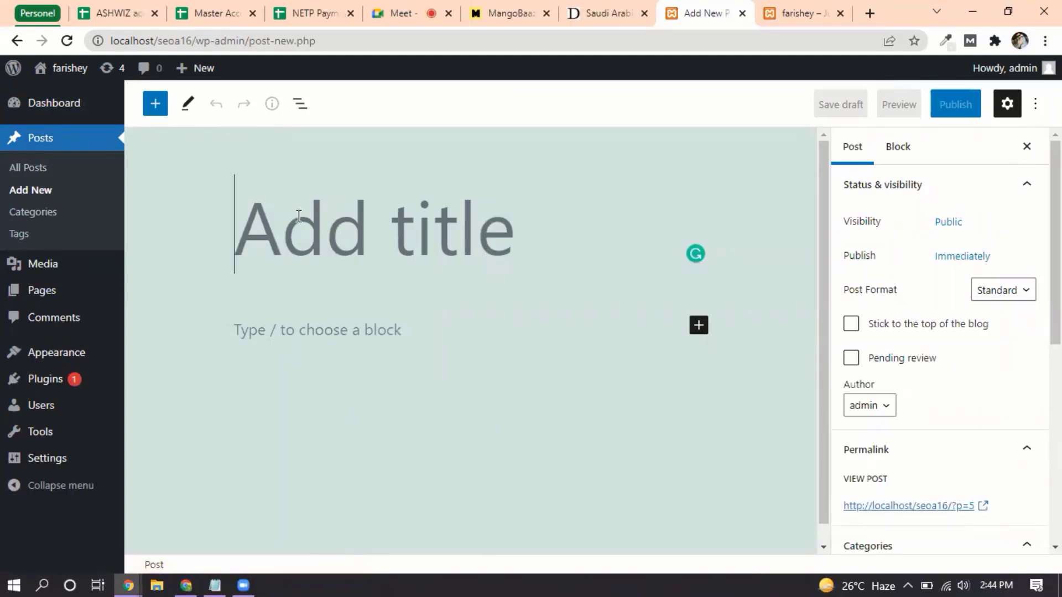
Copy the headline "Saudi Arabia lifts most Covid restrictions" from the Dawn article and paste it as the new post's title
left_click(797, 13)
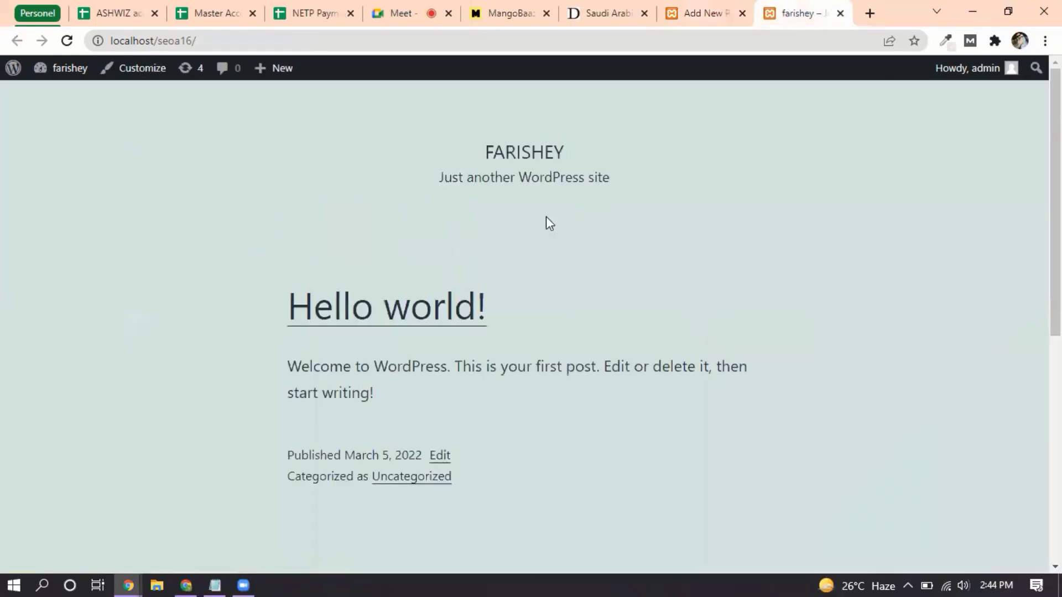
left_click(606, 12)
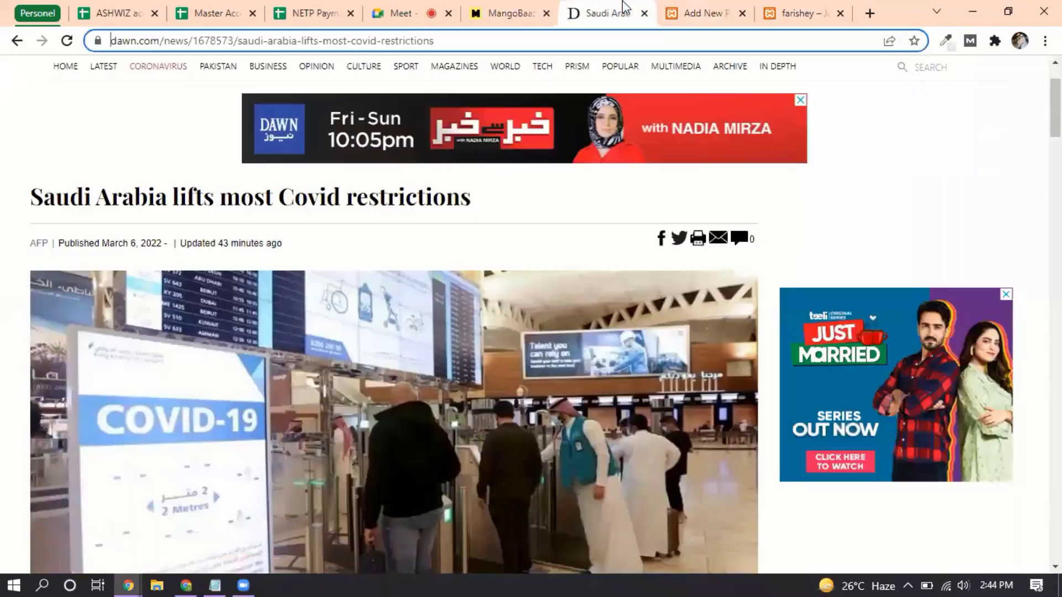
left_click_drag(676, 6, 712, 7)
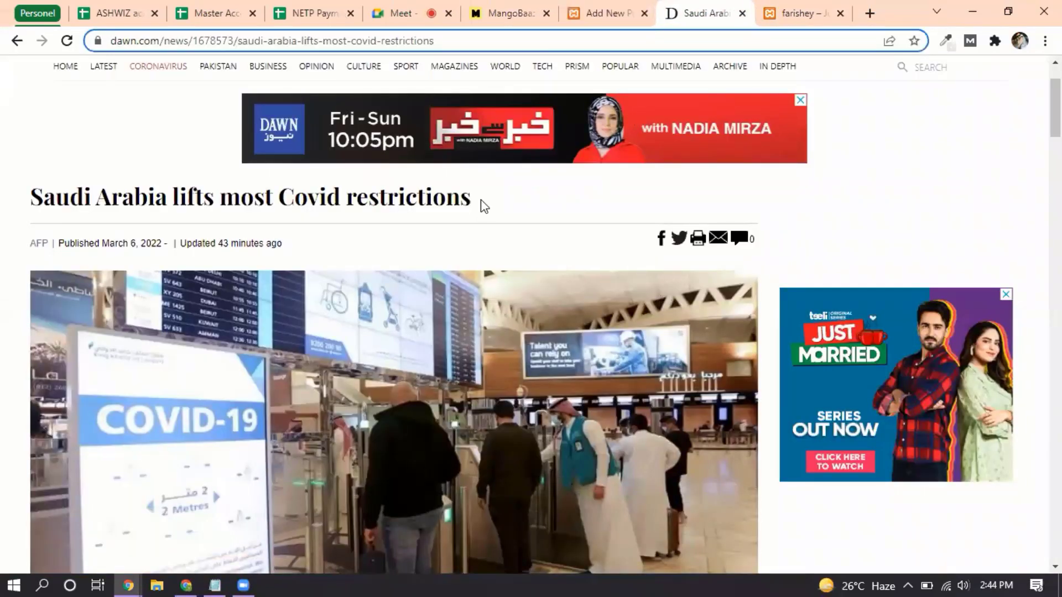
left_click_drag(481, 206, 31, 197)
key("ctrl+c")
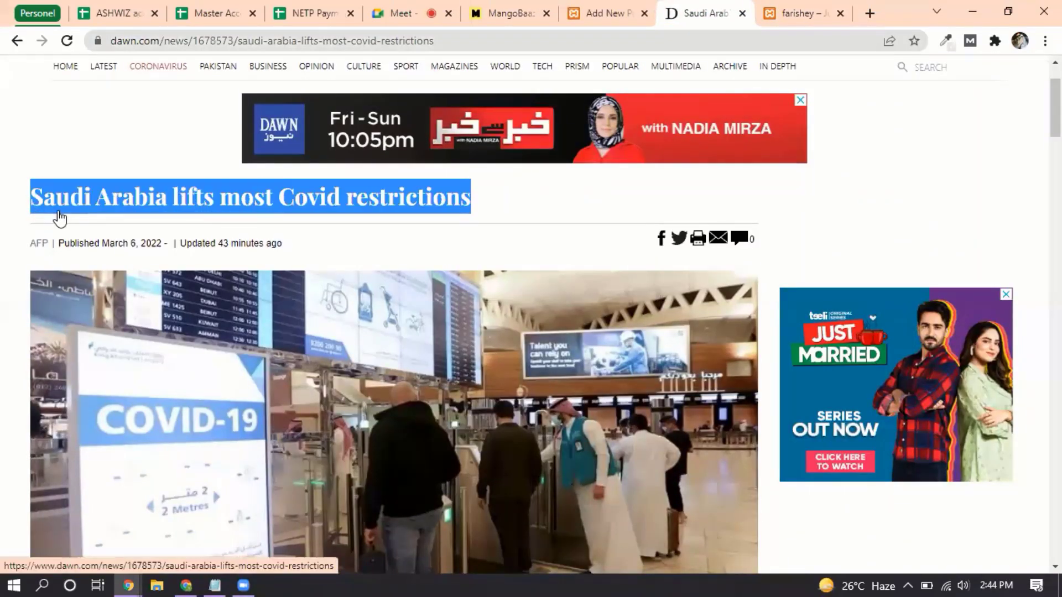
left_click(604, 13)
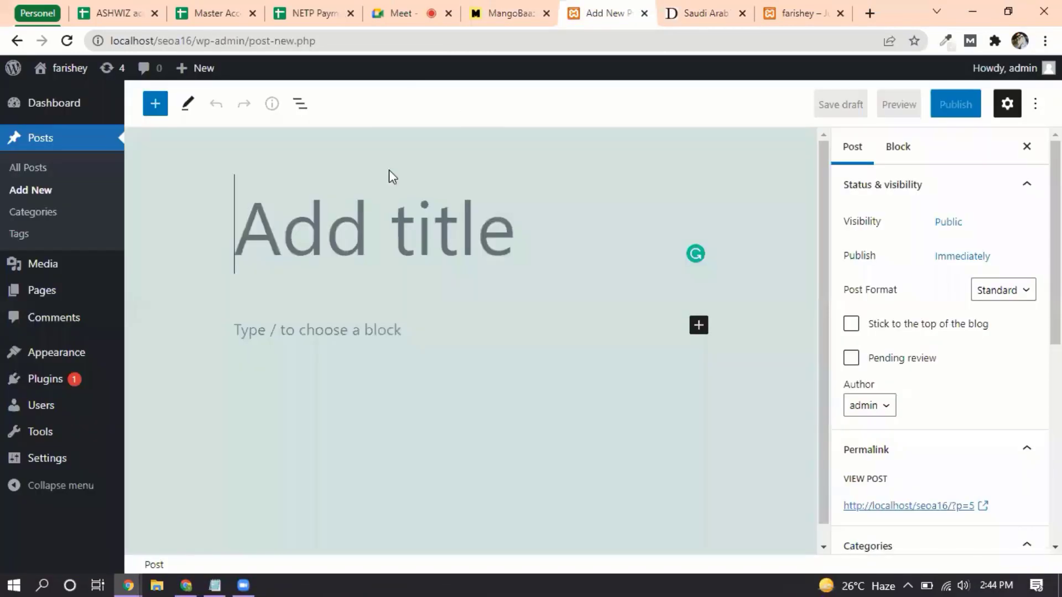
left_click(366, 222)
key("ctrl+v")
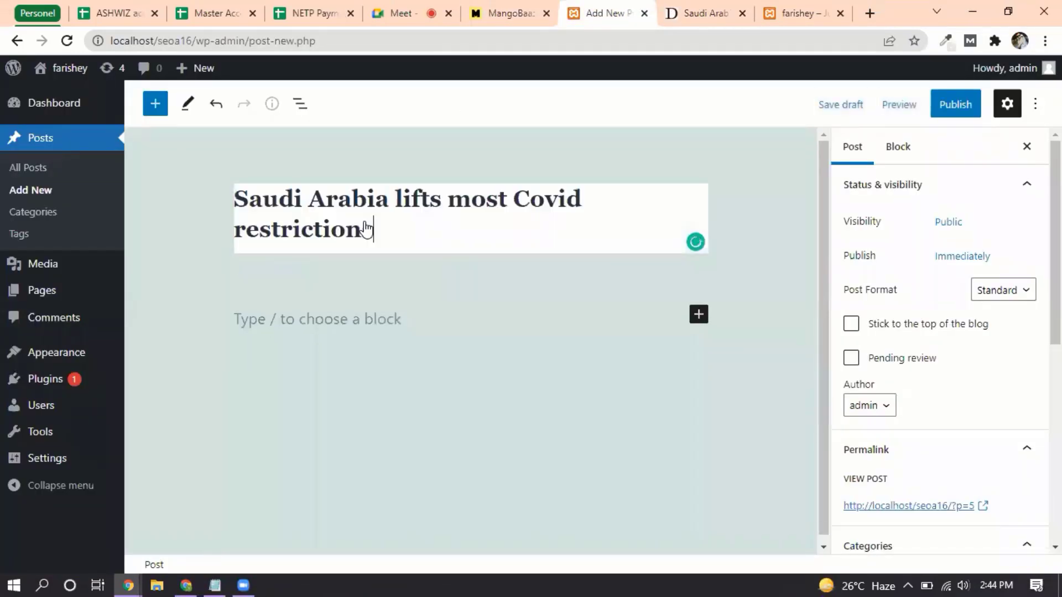
Copy the Dawn article's full body text, from the bold opening paragraph to the final one, into the post's content area
left_click(695, 9)
scroll(356, 271, "down", 1)
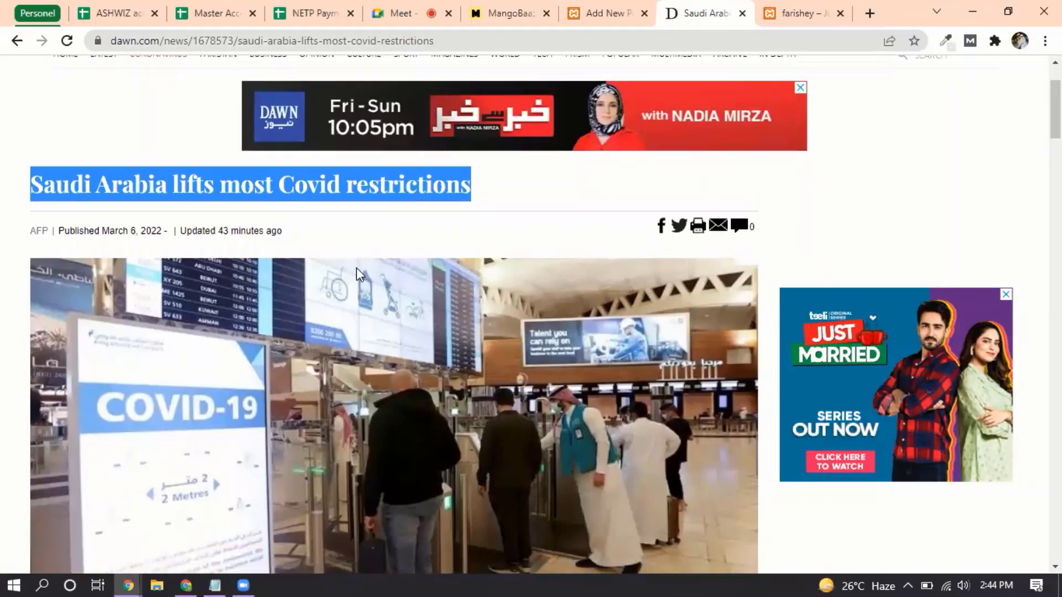
scroll(356, 268, "down", 9)
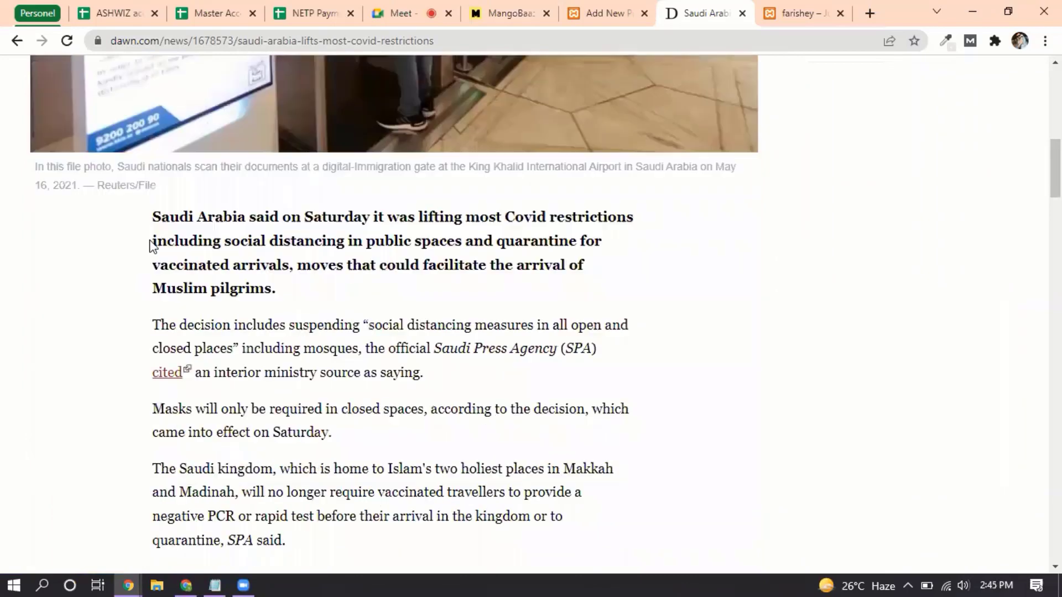
left_click_drag(150, 217, 219, 352)
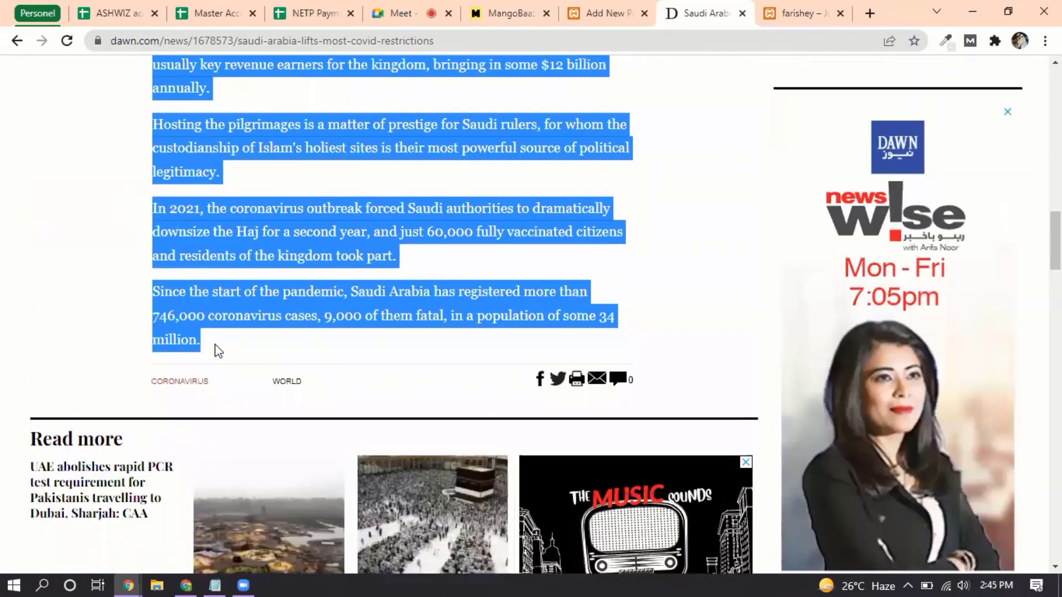
left_click(602, 13)
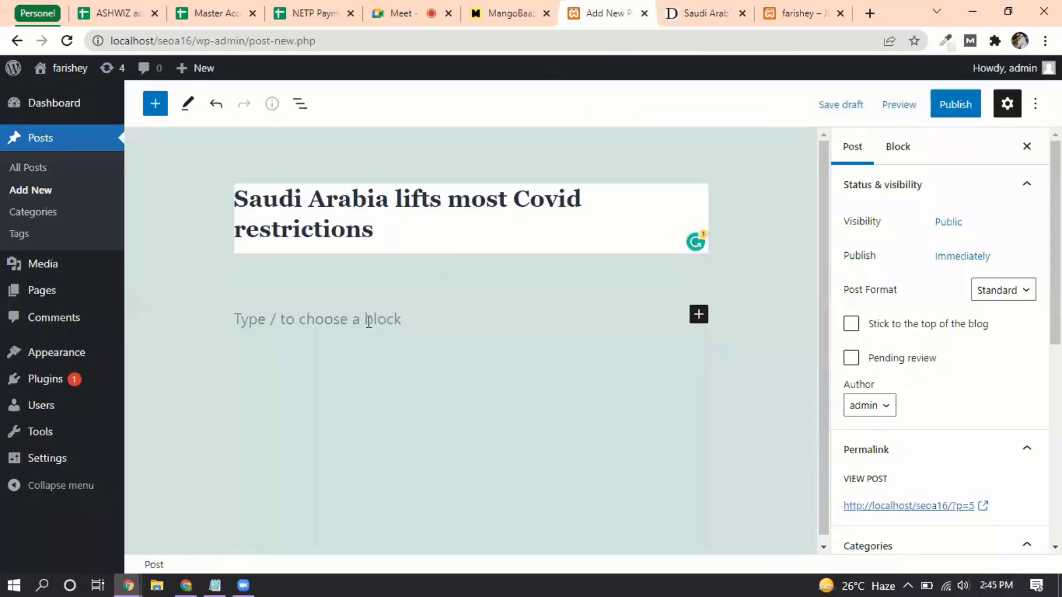
left_click(368, 323)
key("ctrl+v")
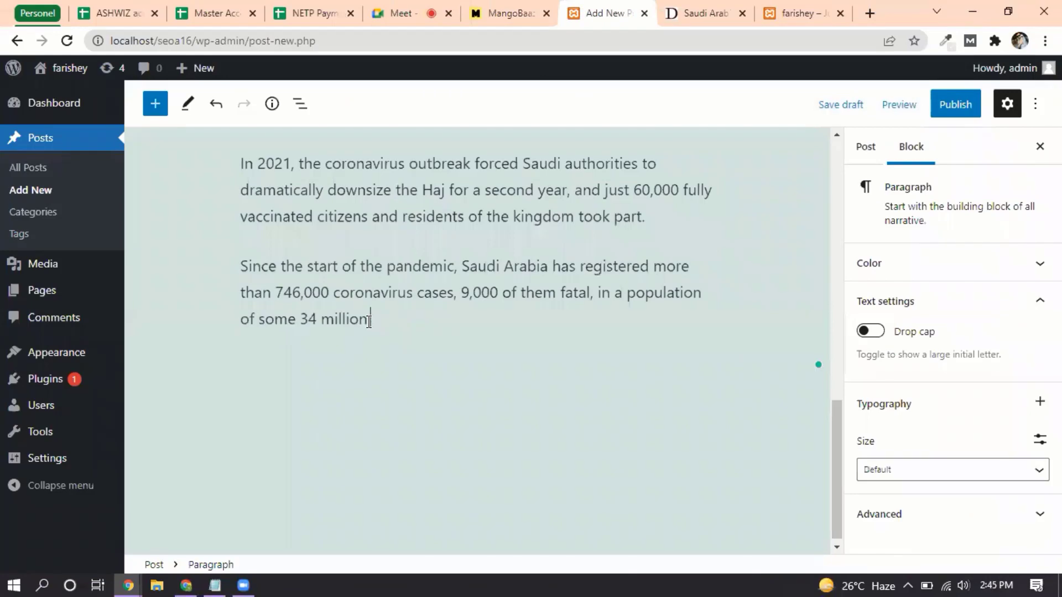
scroll(368, 323, "up", 9)
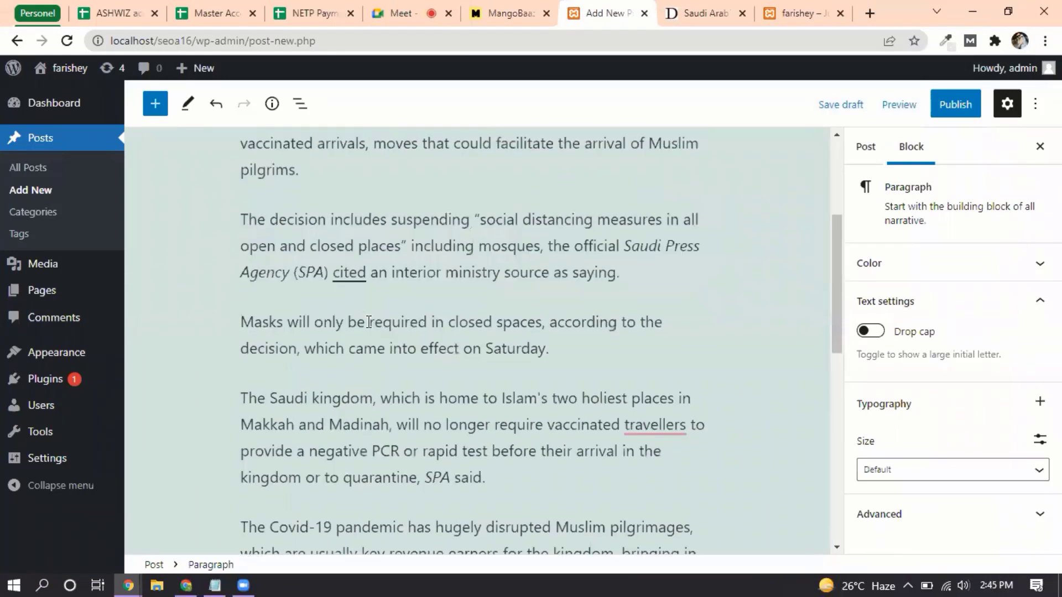
scroll(369, 323, "up", 4)
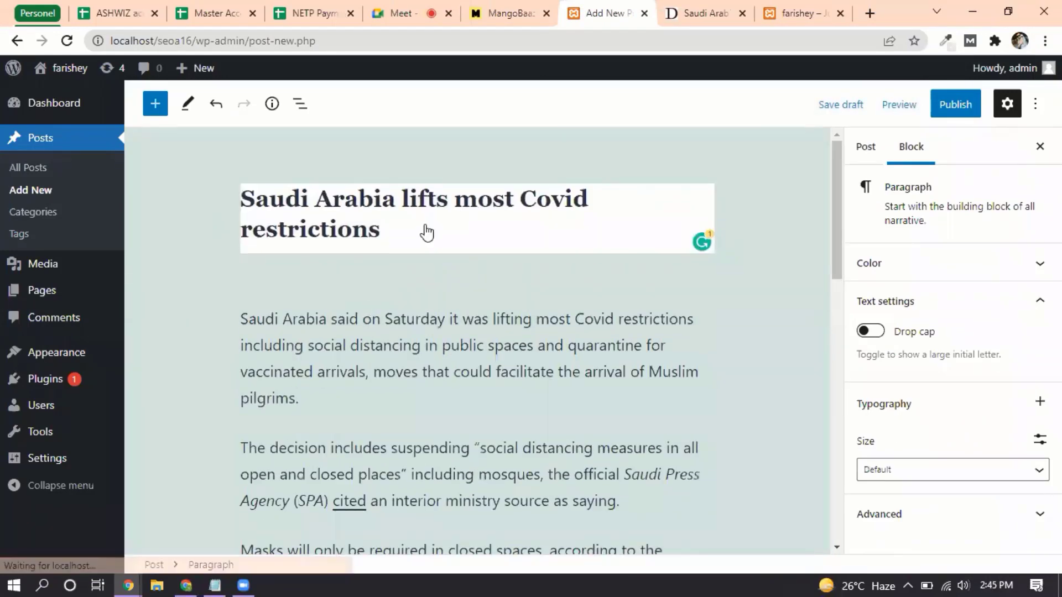
Save the Dawn article's airport photo to the Desktop as a JPG under its suggested file name
left_click(700, 14)
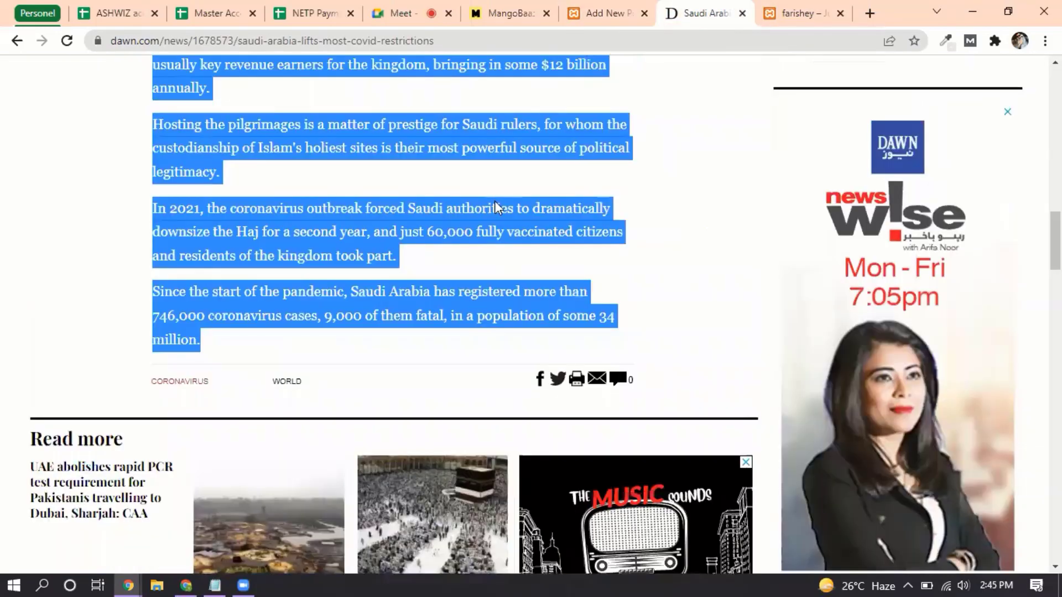
scroll(495, 200, "up", 15)
right_click(314, 314)
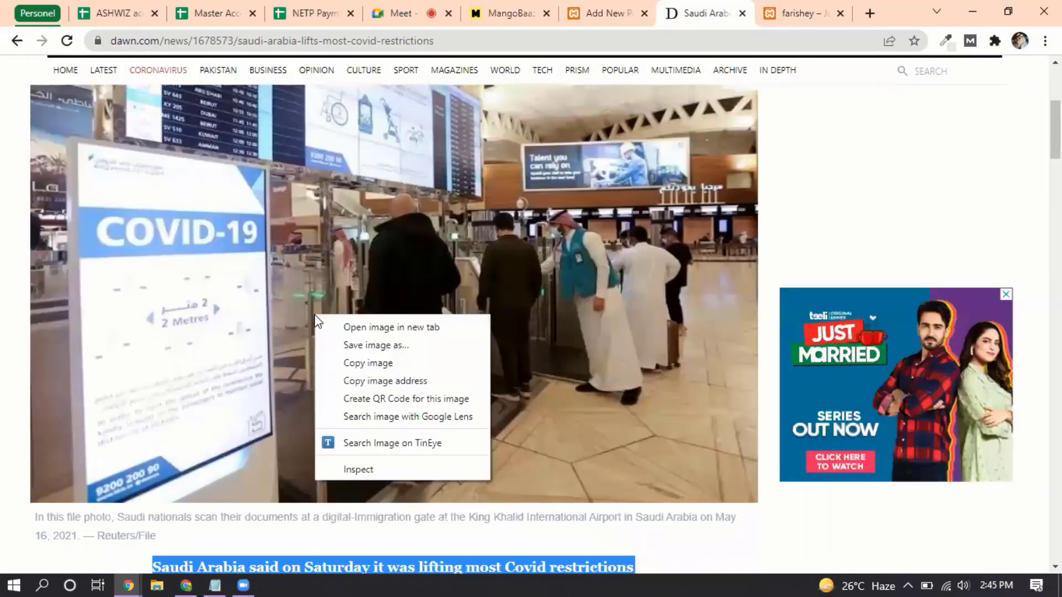
left_click(374, 345)
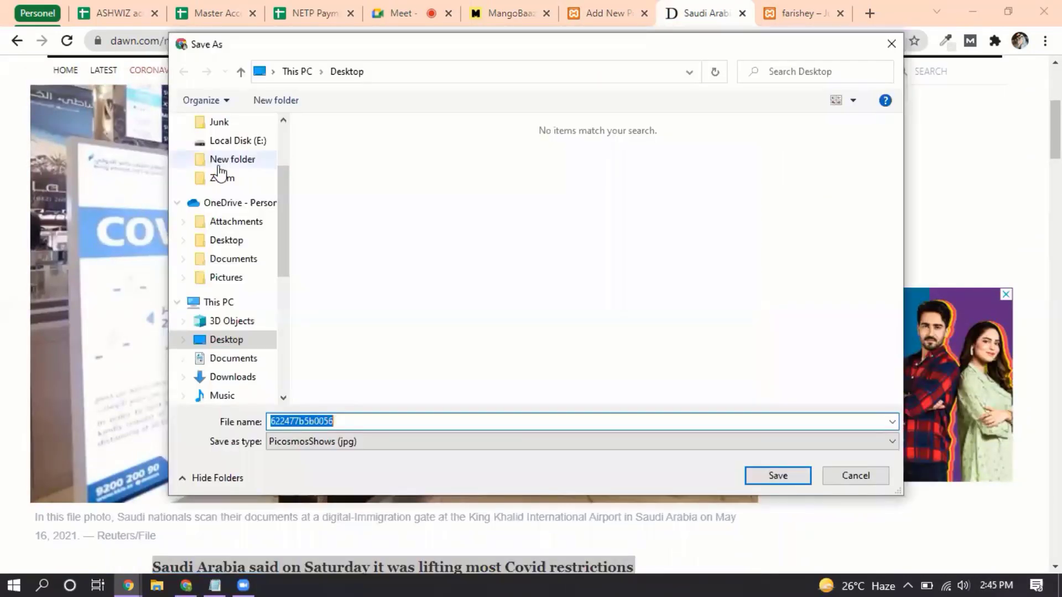
left_click(219, 339)
left_click(778, 476)
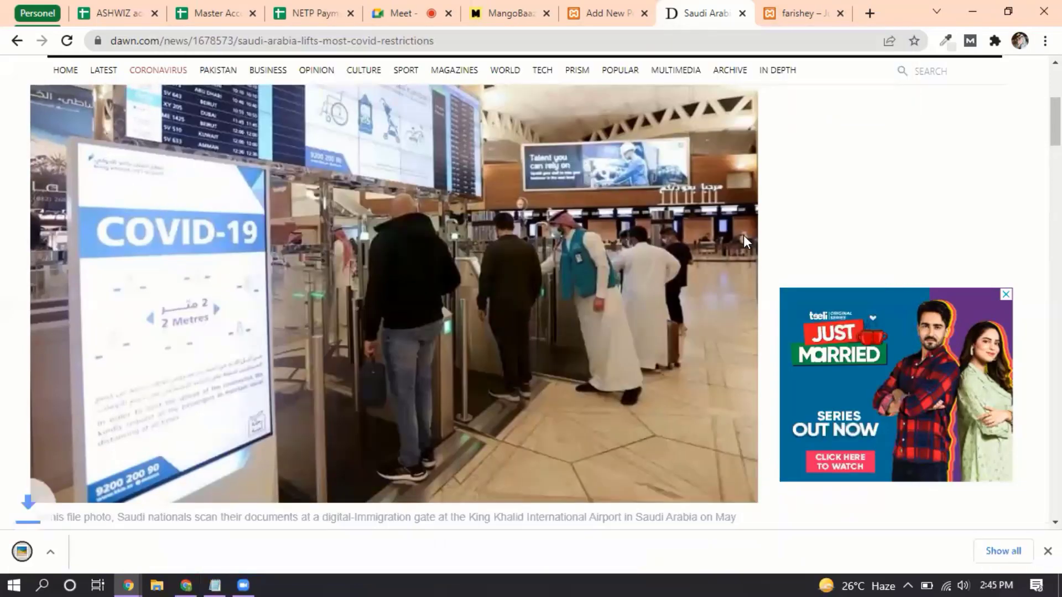
Return to the post draft, look over the pasted title and paragraphs, and deselect the paragraph block
left_click(608, 12)
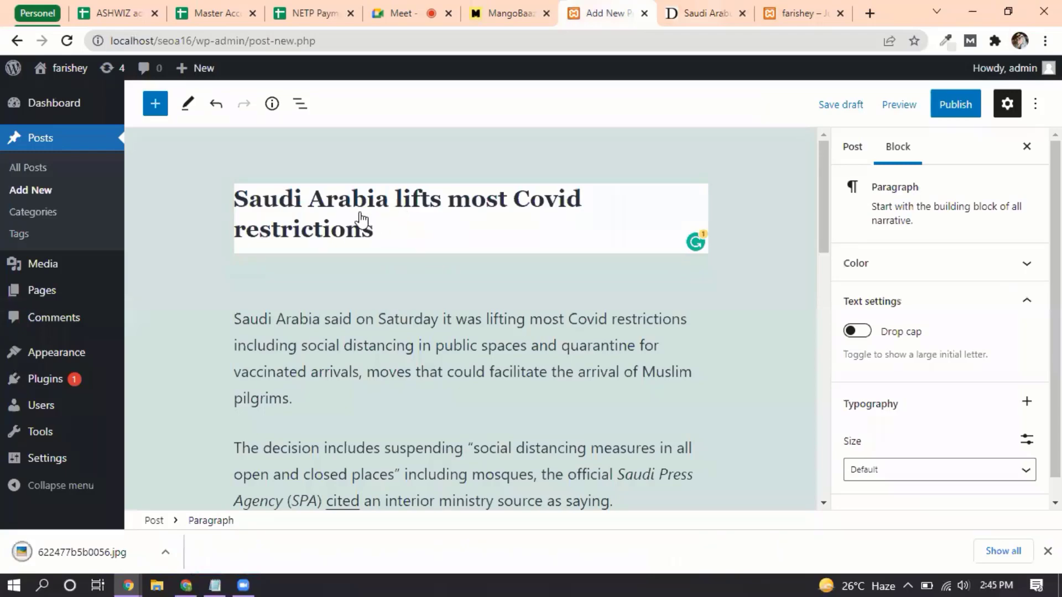
scroll(321, 301, "down", 3)
scroll(320, 298, "down", 2)
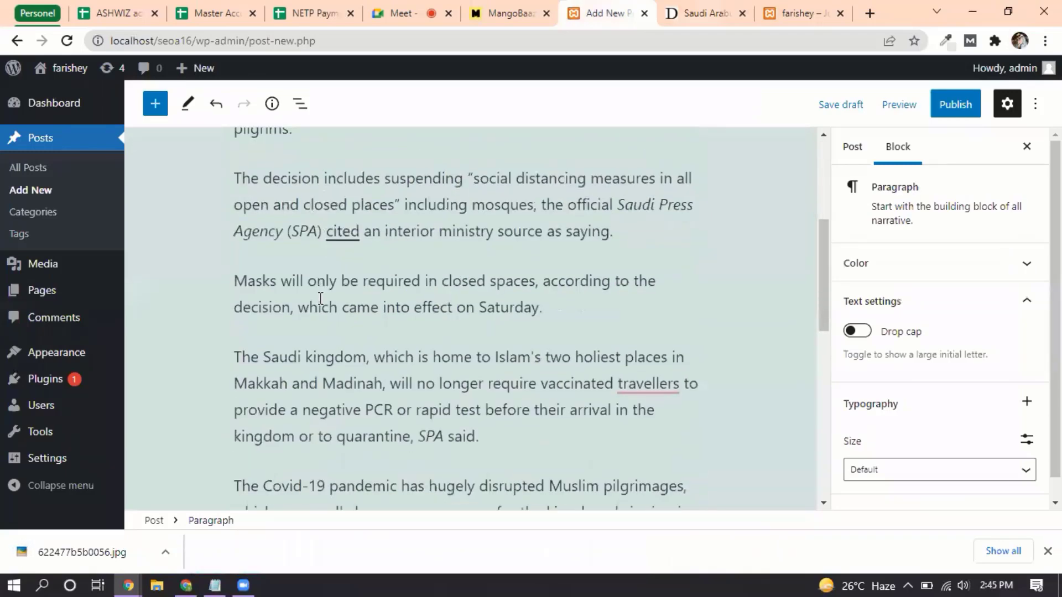
scroll(324, 276, "up", 5)
left_click(317, 273)
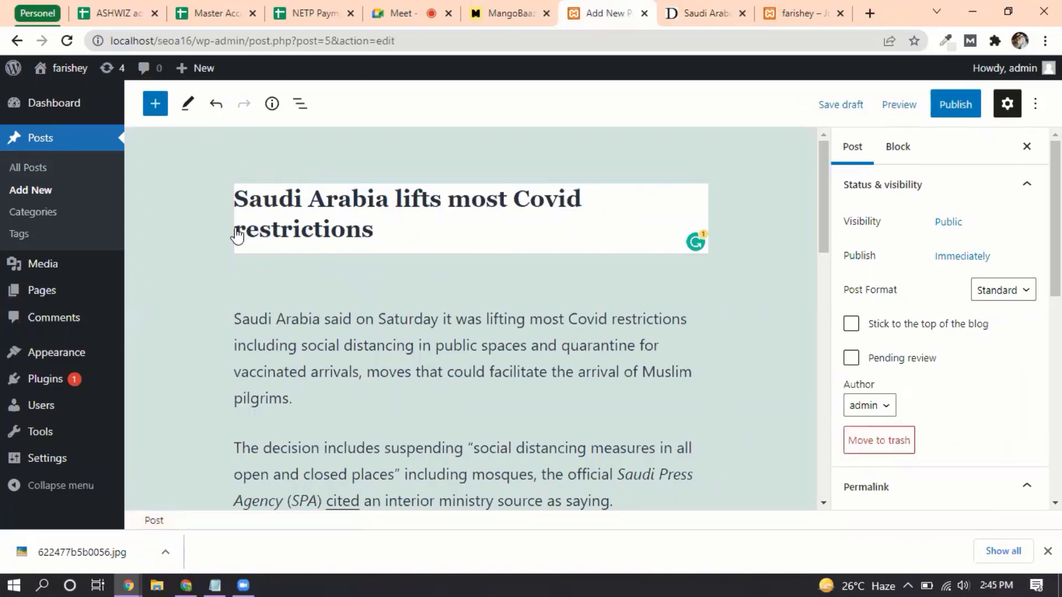
Examine the post's publish date options without changing them, and look through its status, author and permalink settings
mouse_move(59, 310)
left_click(977, 265)
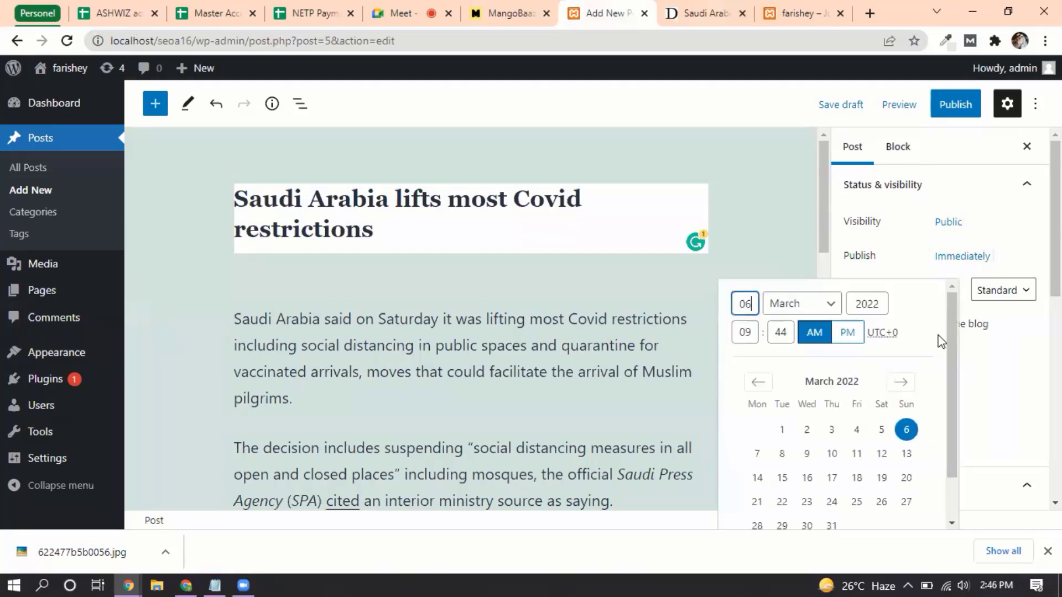
left_click(1025, 244)
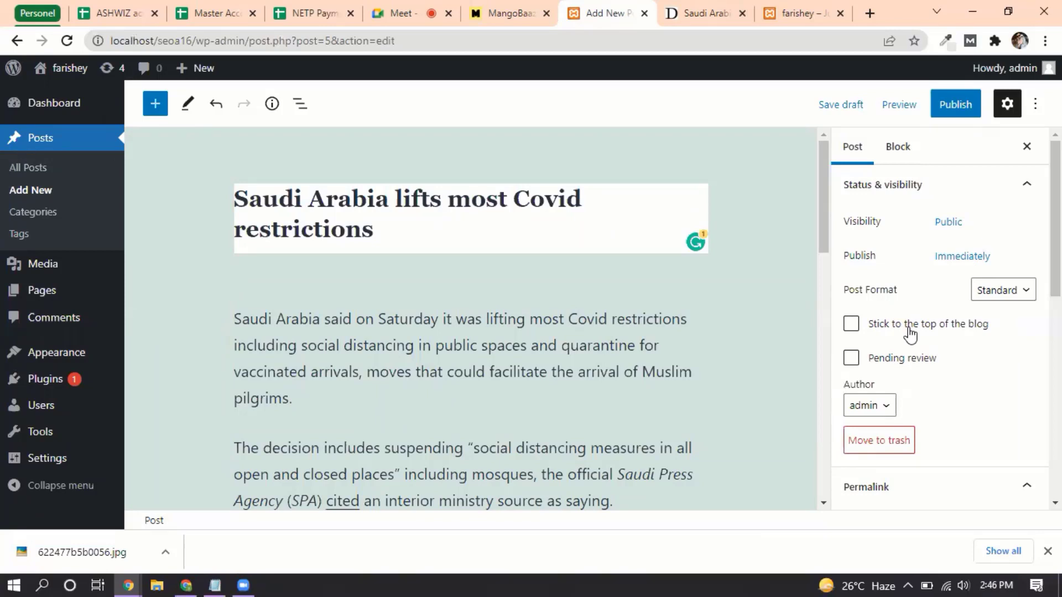
scroll(910, 335, "down", 3)
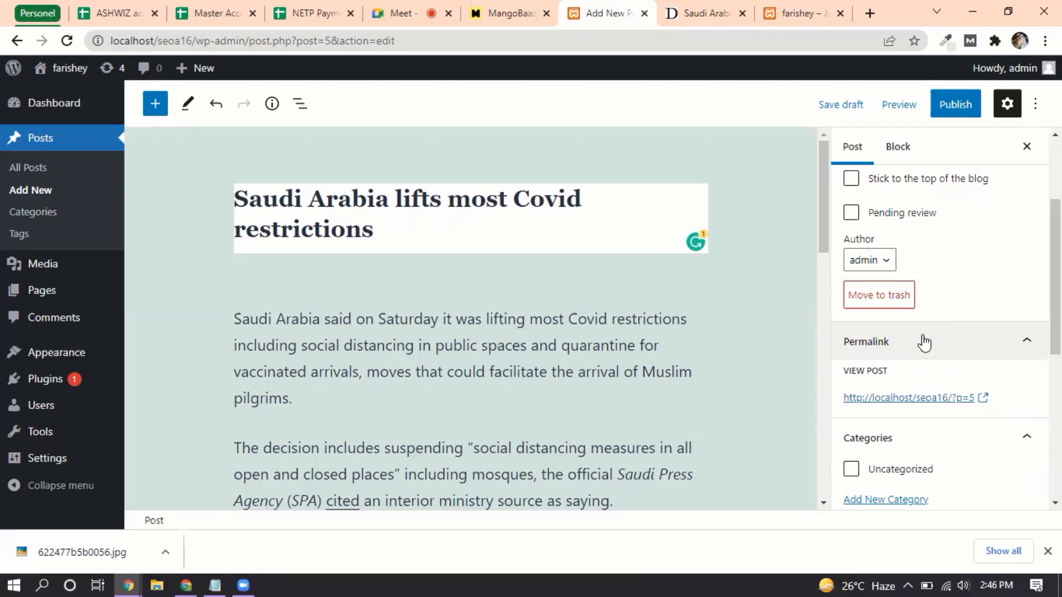
scroll(923, 343, "down", 1)
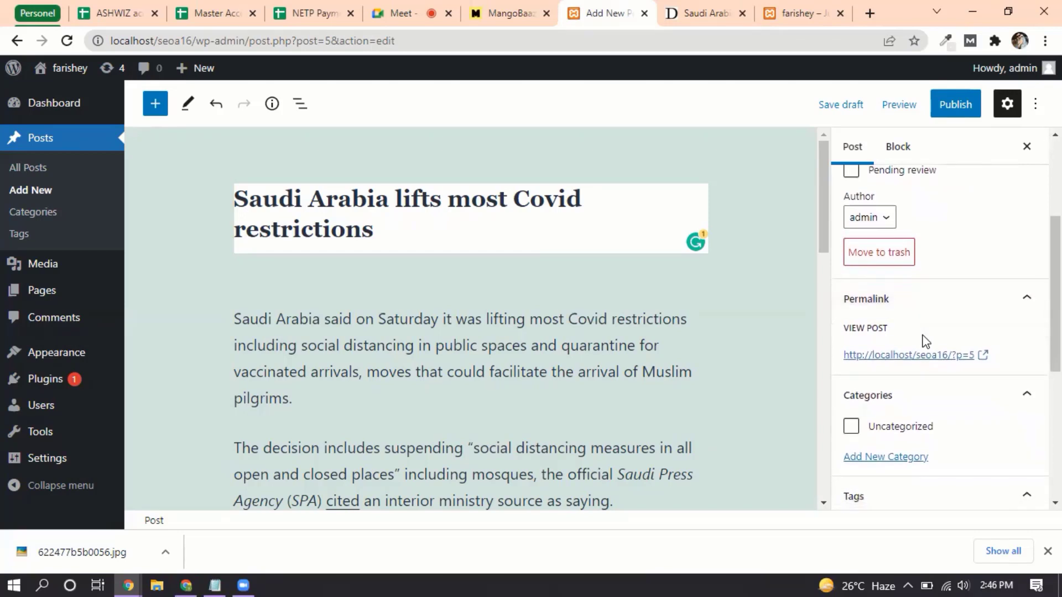
scroll(924, 343, "down", 1)
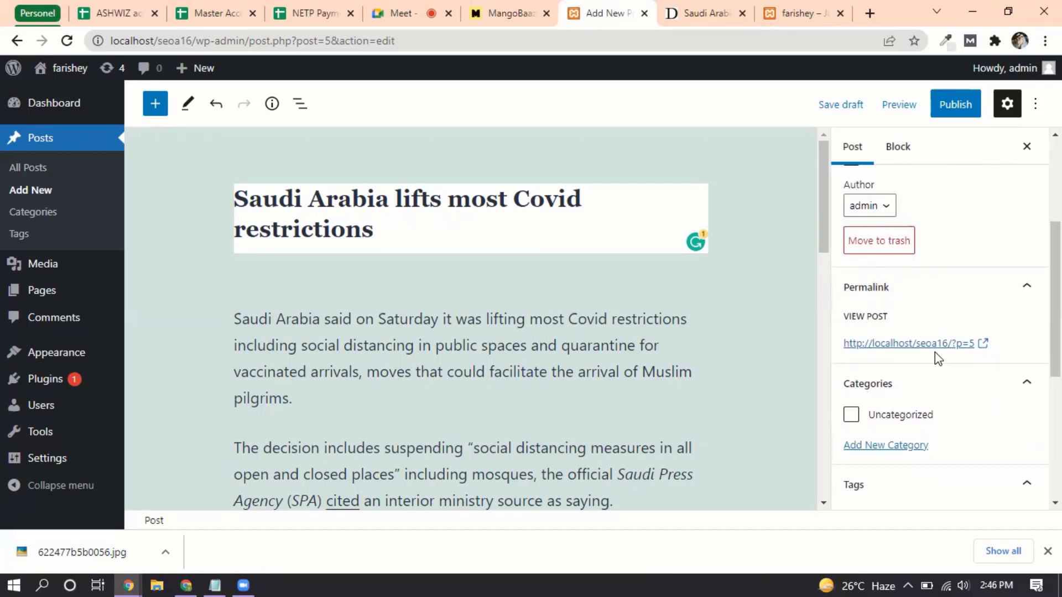
Add a new category named "world news" to the post, with no parent category
scroll(935, 352, "down", 2)
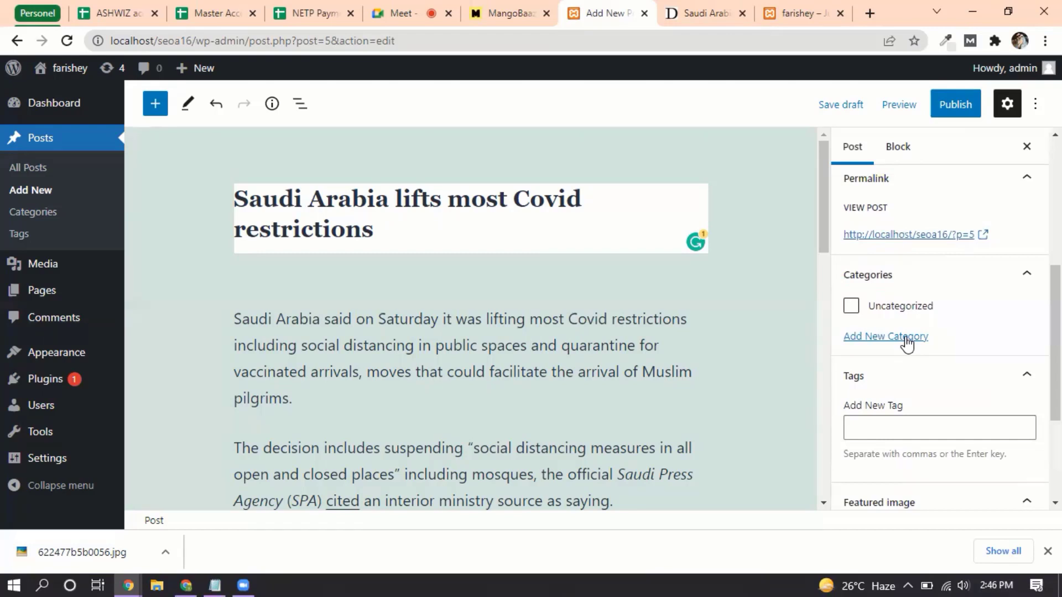
left_click(879, 339)
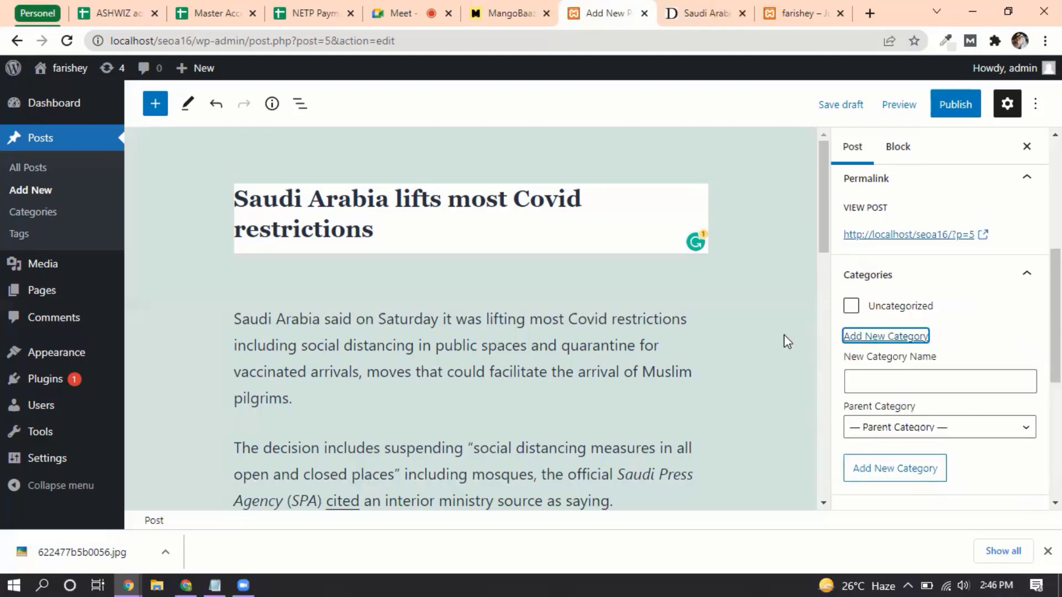
left_click(896, 386)
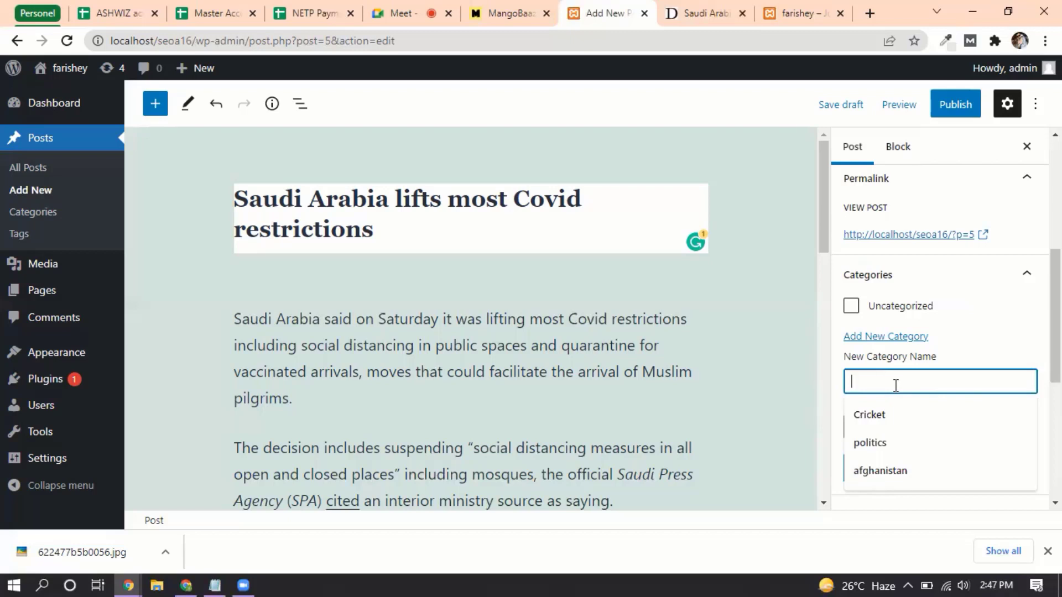
type("world news")
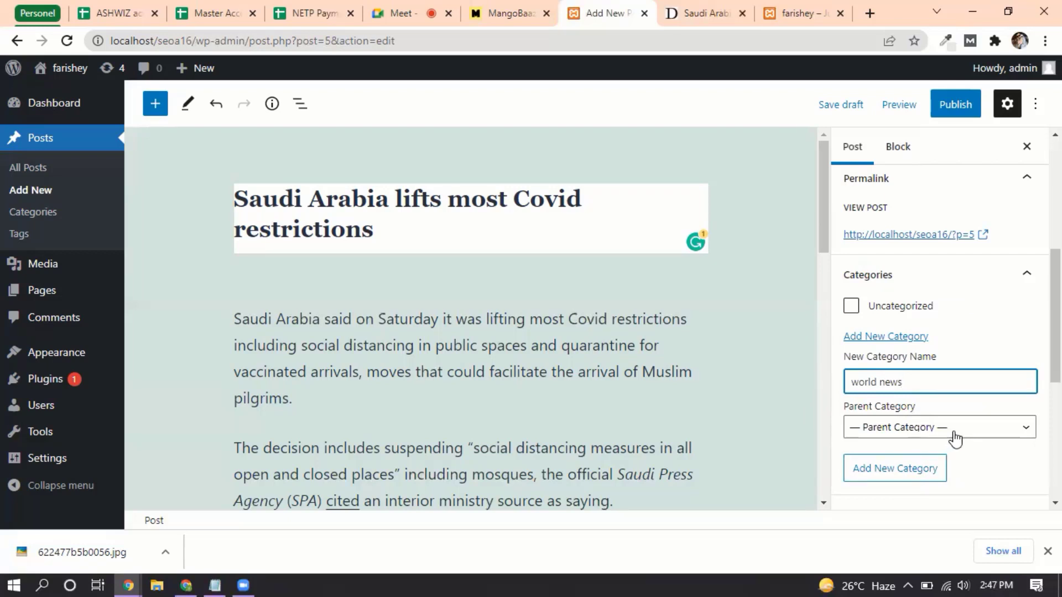
left_click(935, 432)
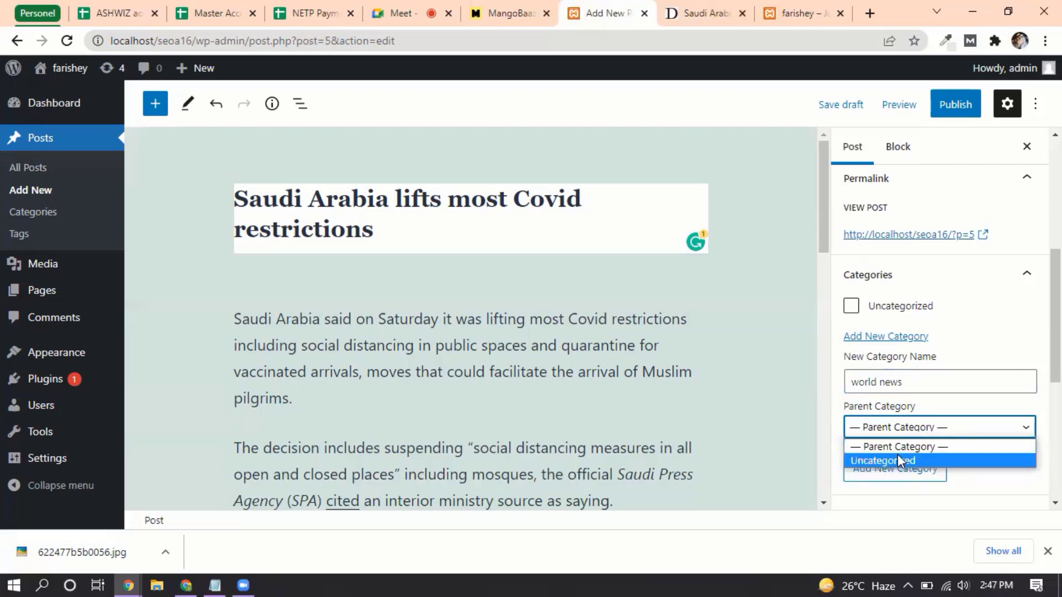
left_click(920, 446)
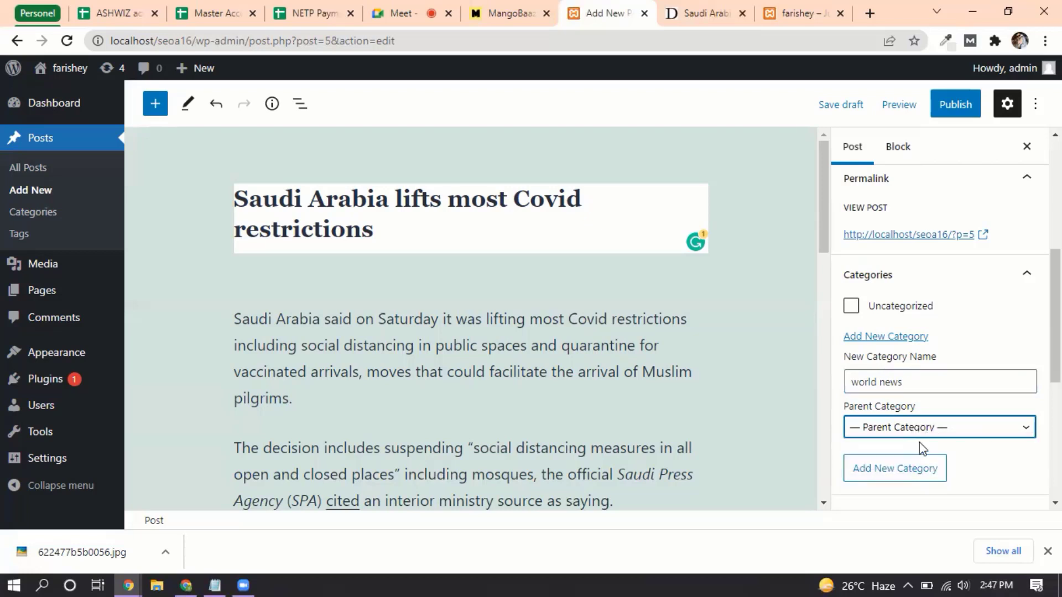
left_click(901, 470)
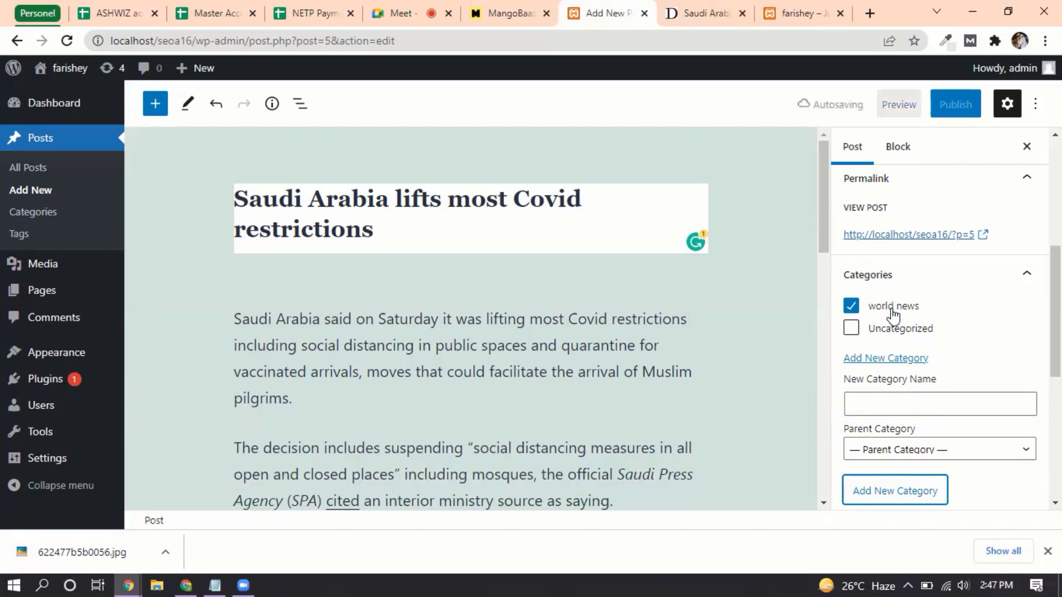
Add a new category named "saudia arabia" to the post, with "world news" as its parent category
scroll(893, 314, "down", 1)
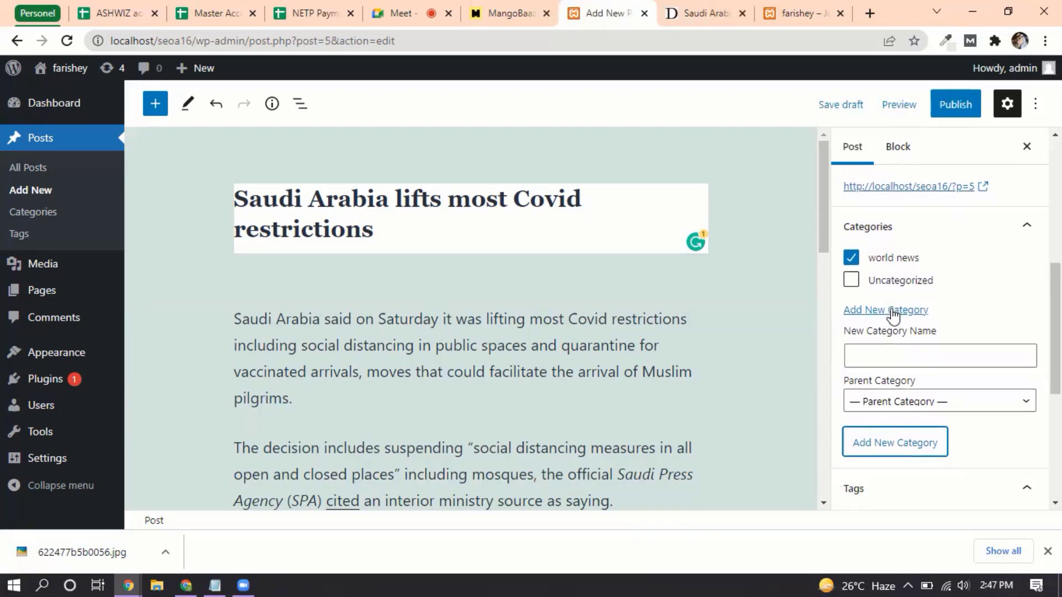
scroll(893, 314, "down", 1)
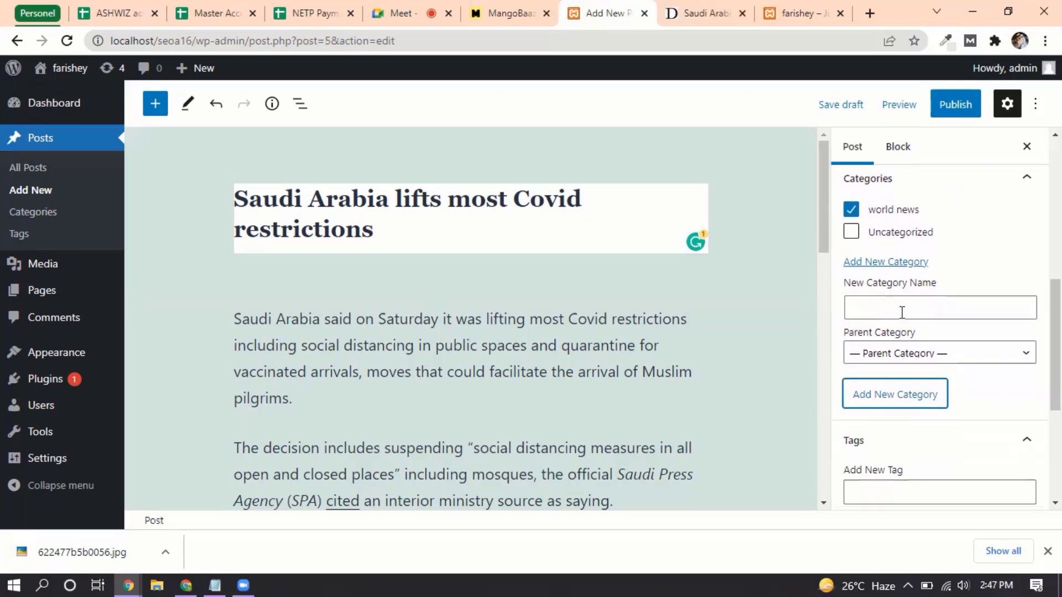
left_click(902, 313)
type("saud")
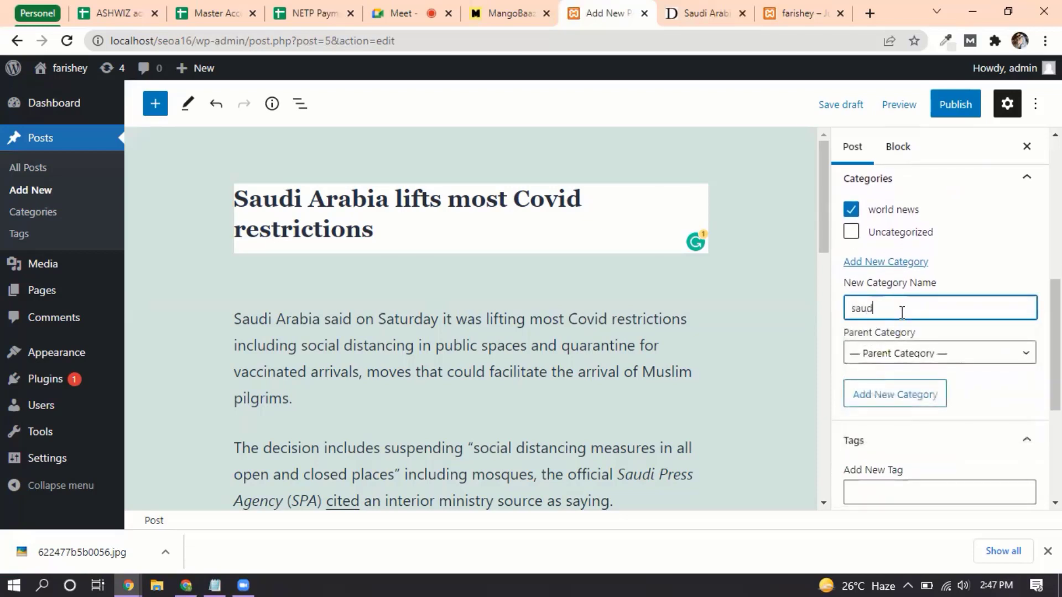
type("ia arabia")
left_click(923, 359)
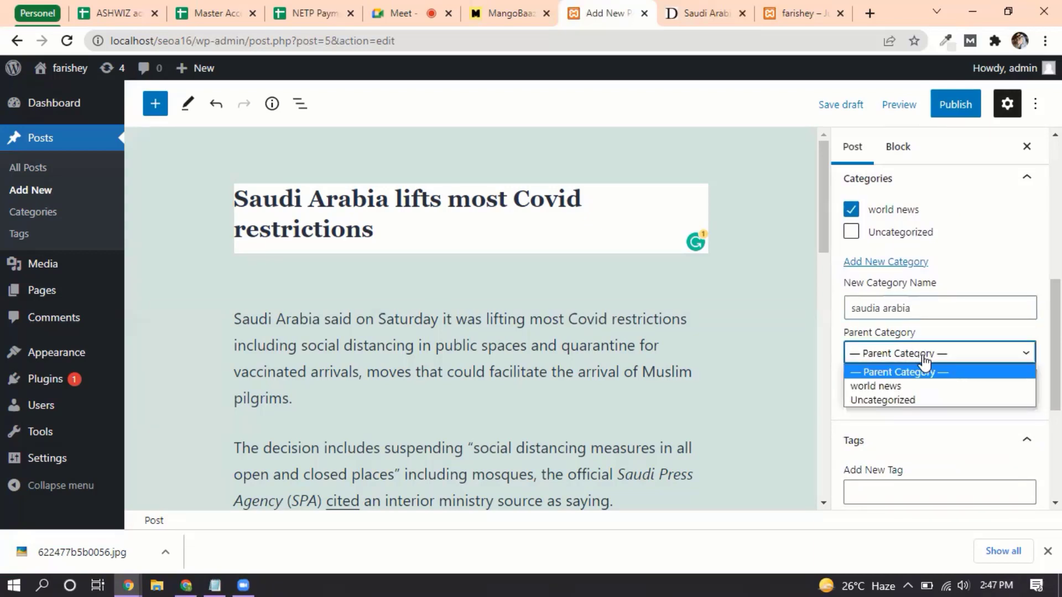
left_click(901, 386)
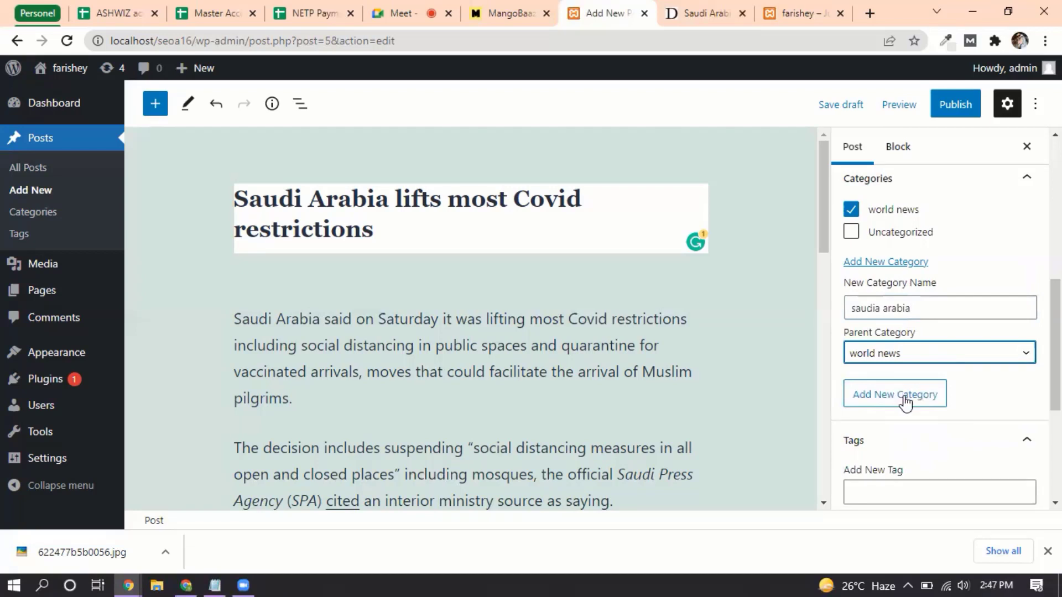
left_click(905, 402)
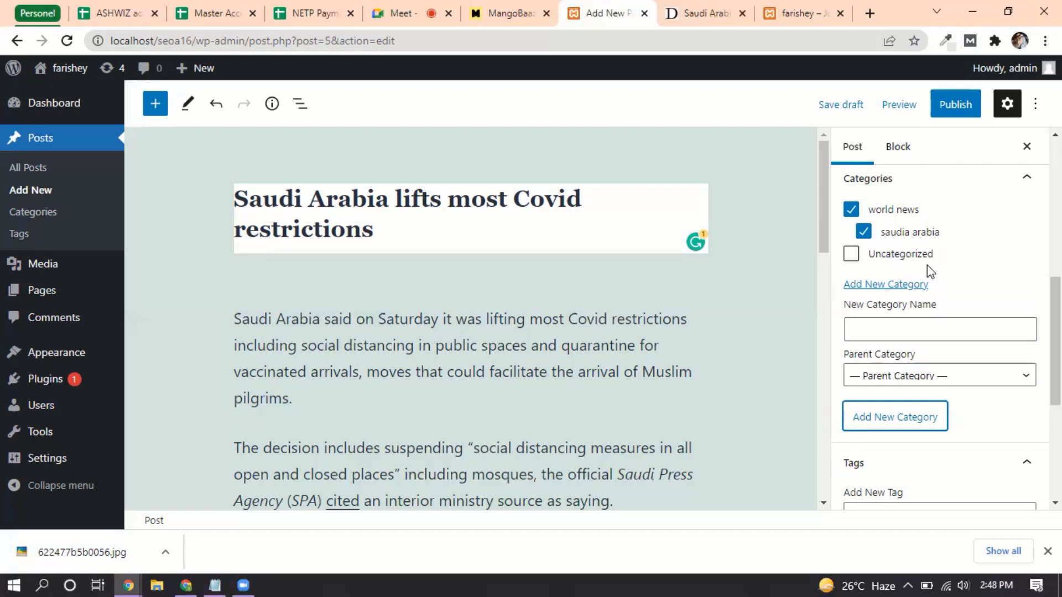
Add the tags "saudia", "covid", "restriction" and "2022" to the post
scroll(930, 271, "down", 4)
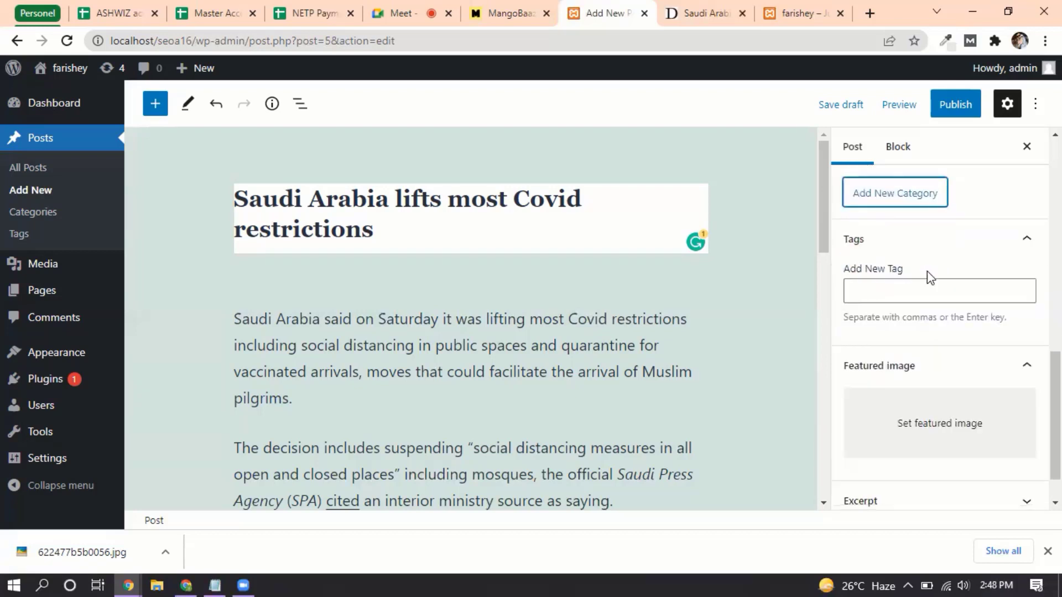
left_click(912, 297)
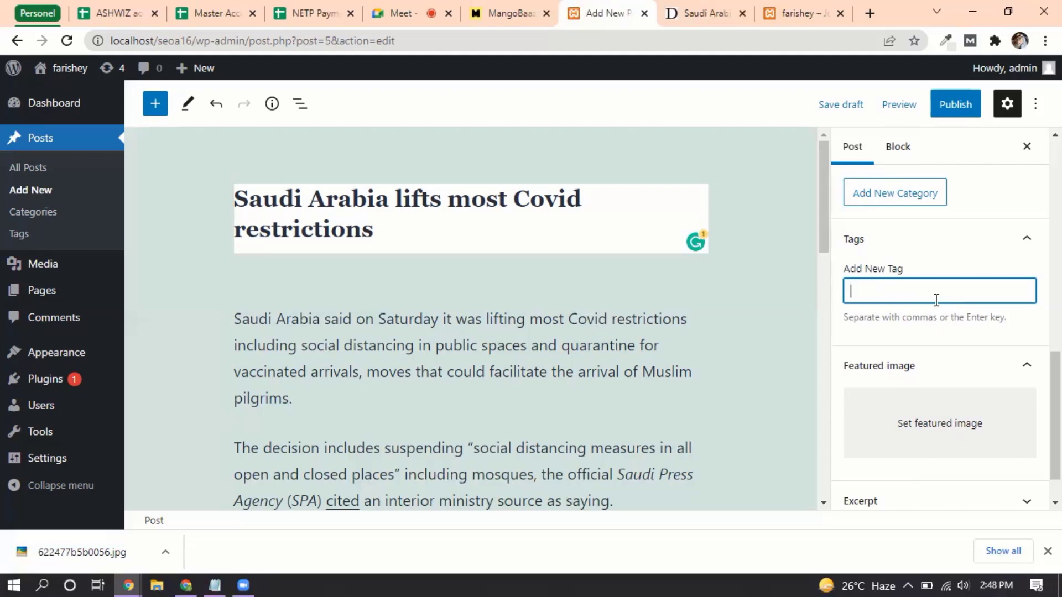
type("saudia")
key("Return")
type("covid")
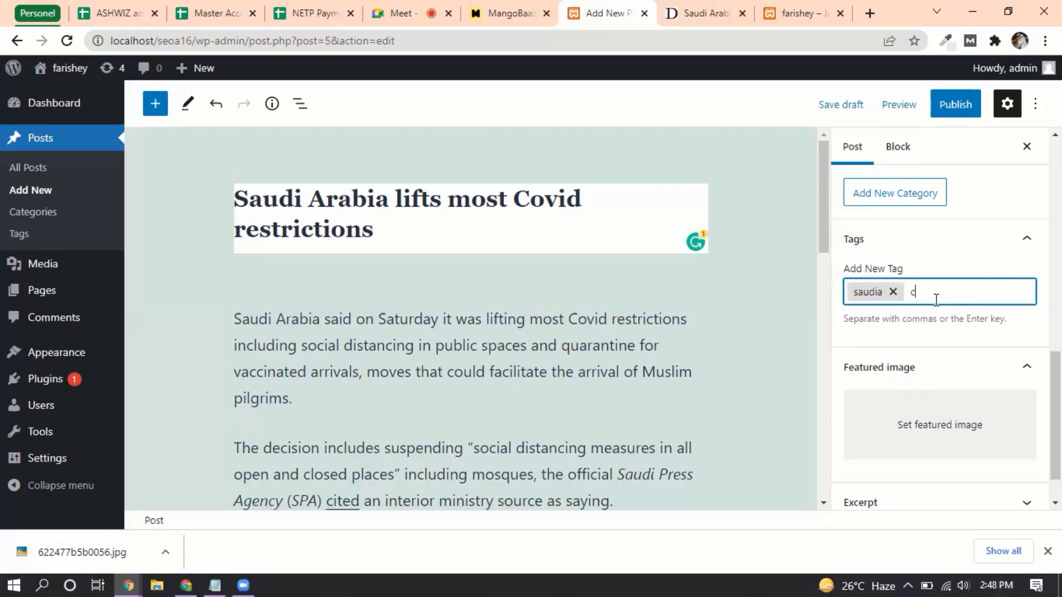
key("Return")
type("restriction")
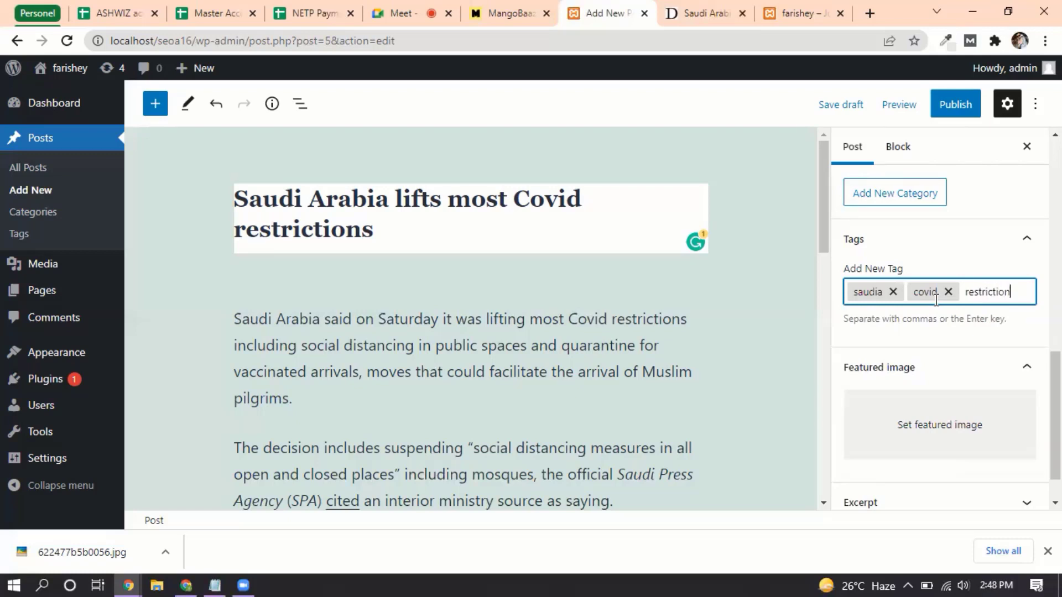
key("Return")
type("2022")
key("Return")
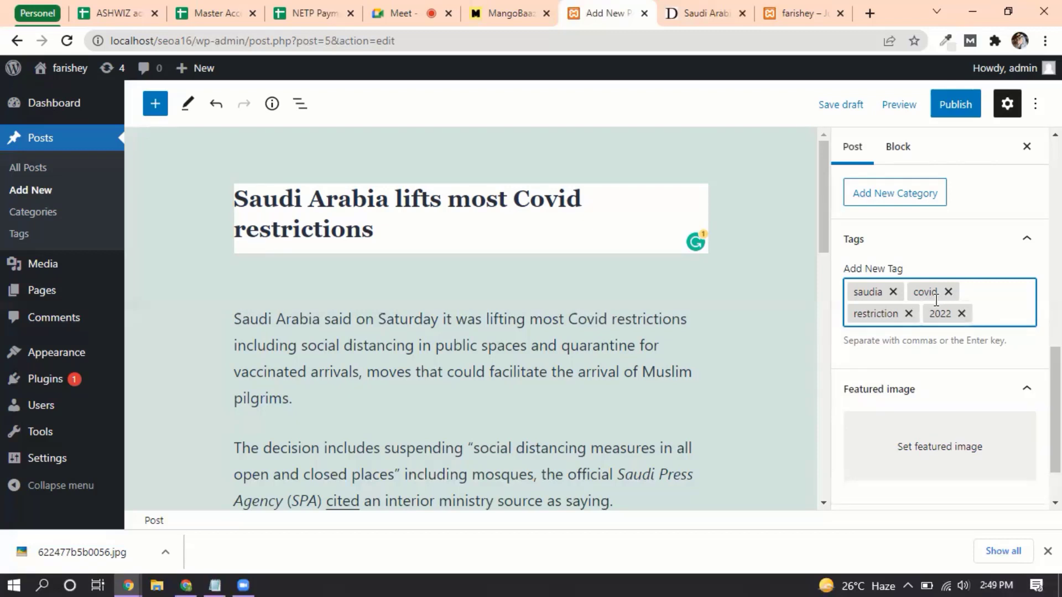
Add the alternative spellings "sodia" and "saudi" as further tags on the post
type("sodia")
key("Return")
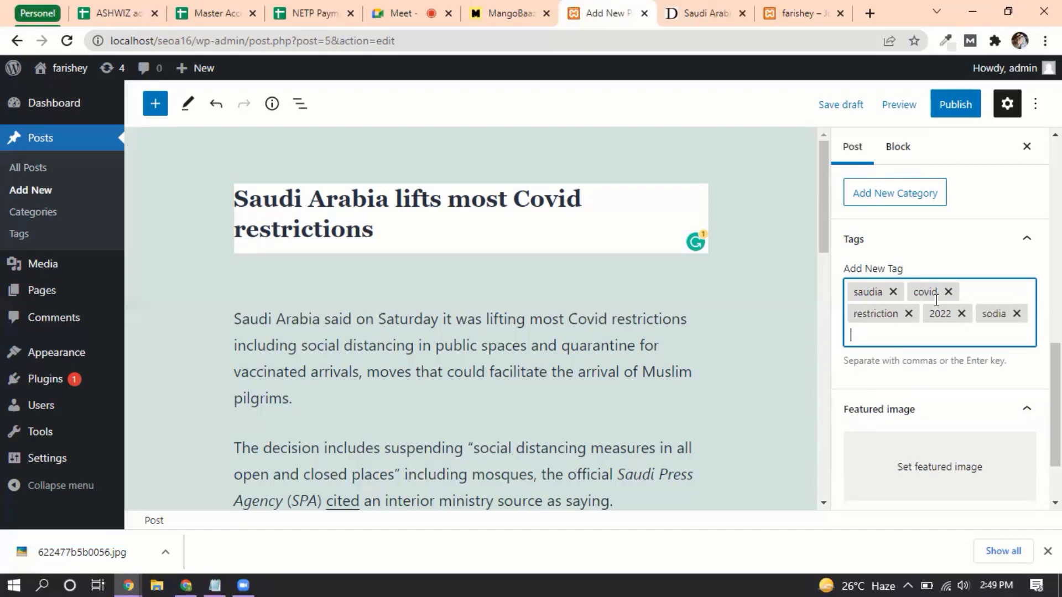
type("saudi")
key("Return")
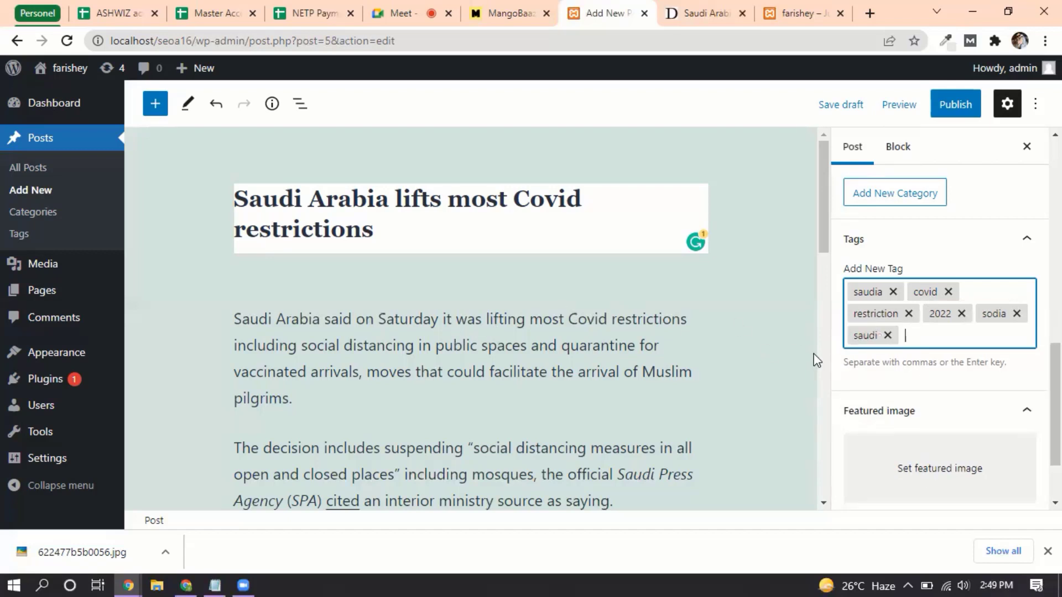
Switch to the Notepad notes and add the line "sam5t watch - High - 600" below the login page note
left_click(214, 584)
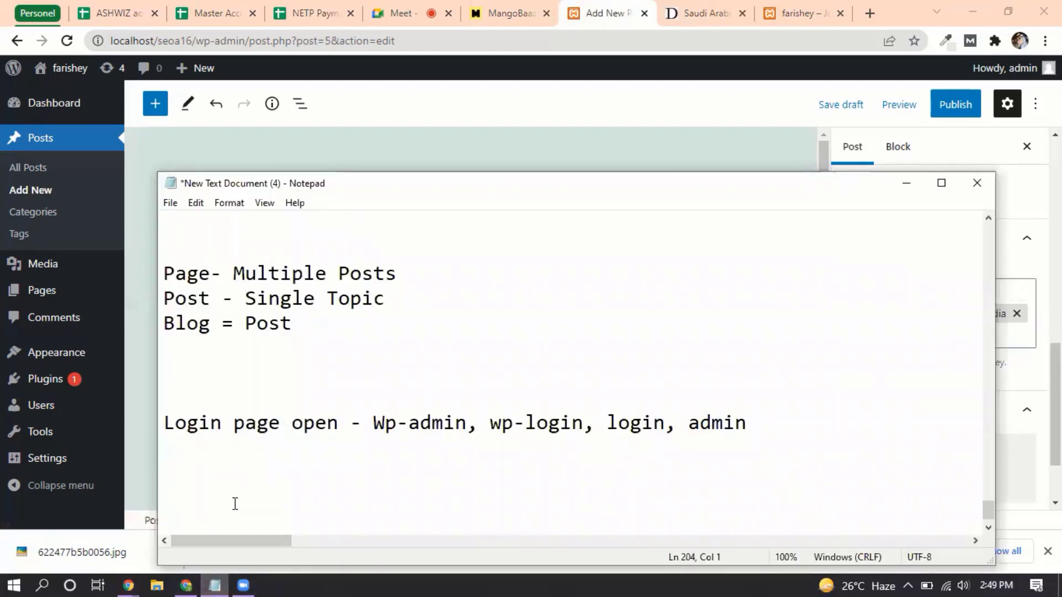
scroll(235, 504, "down", 1)
key("Return")
key("Return")
key("Return")
key("Return")
key("Return")
key("Return")
key("Return")
key("Return")
key("Return")
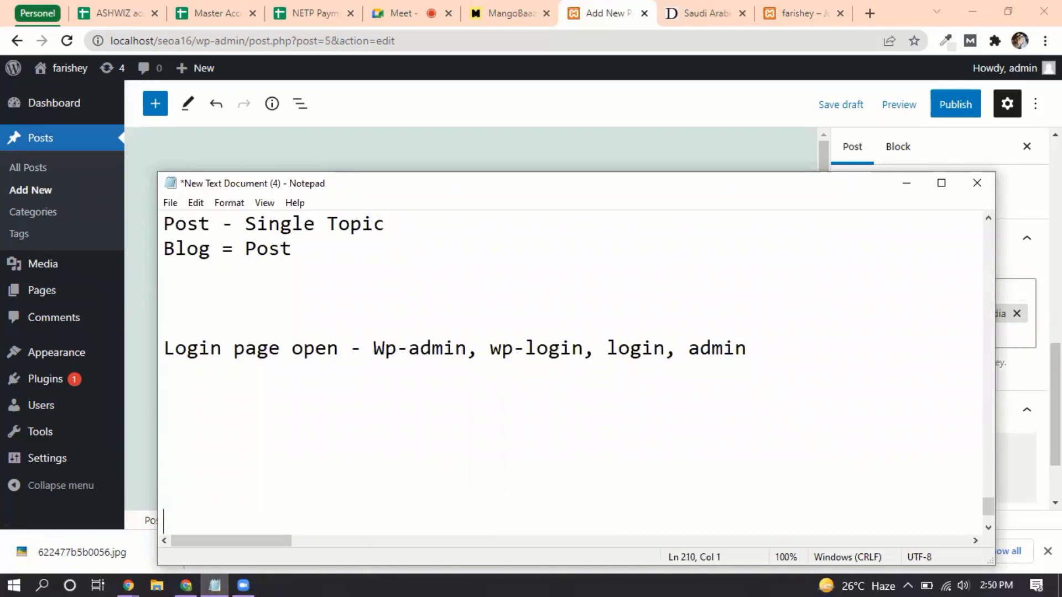
key("BackSpace")
key("BackSpace")
key("BackSpace")
key("BackSpace")
key("BackSpace")
key("BackSpace")
key("BackSpace")
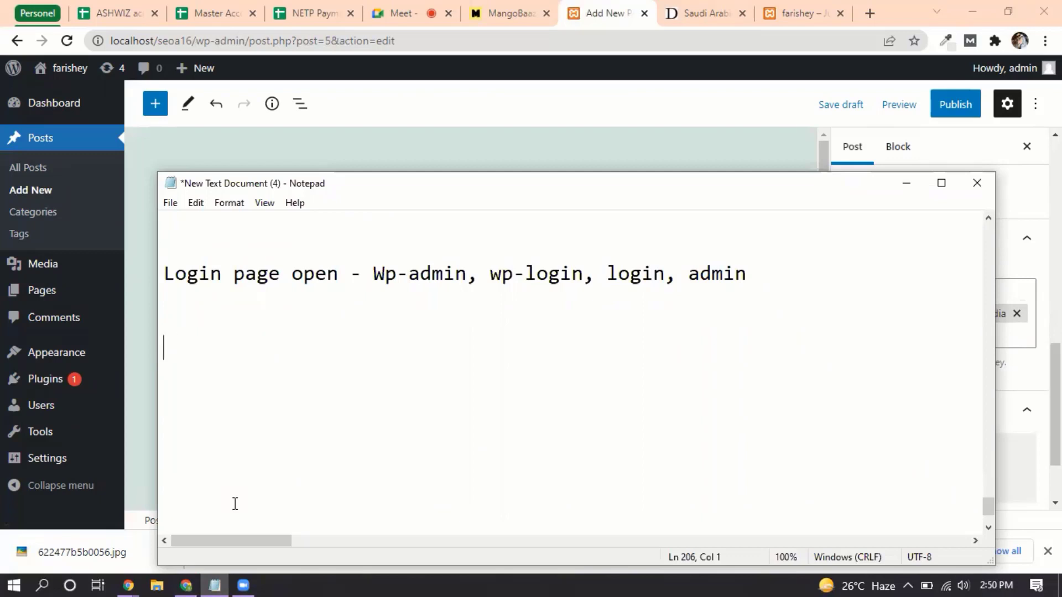
type("sam5t watch")
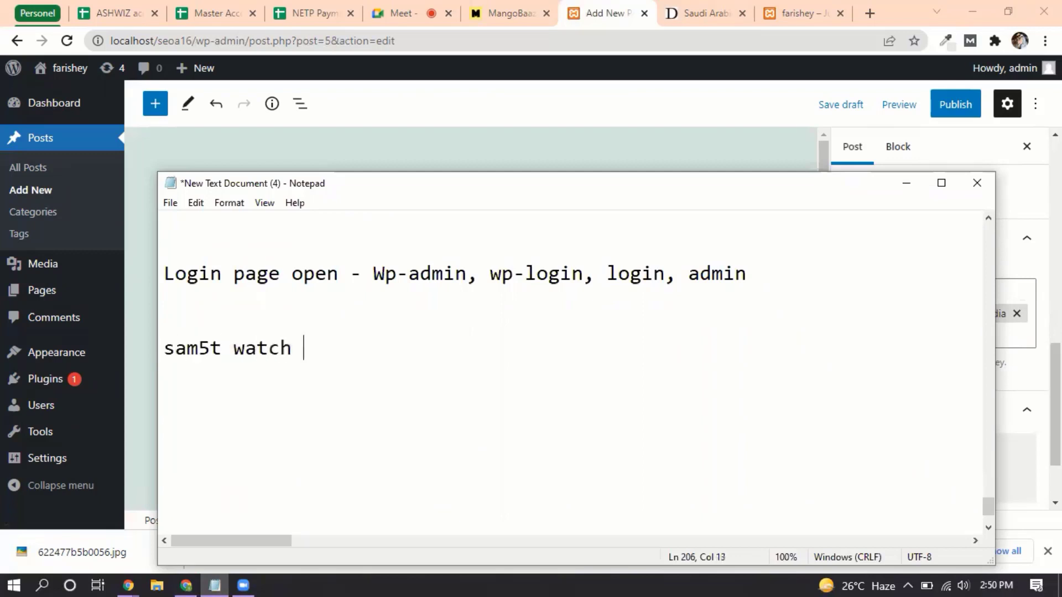
type(" - High - ")
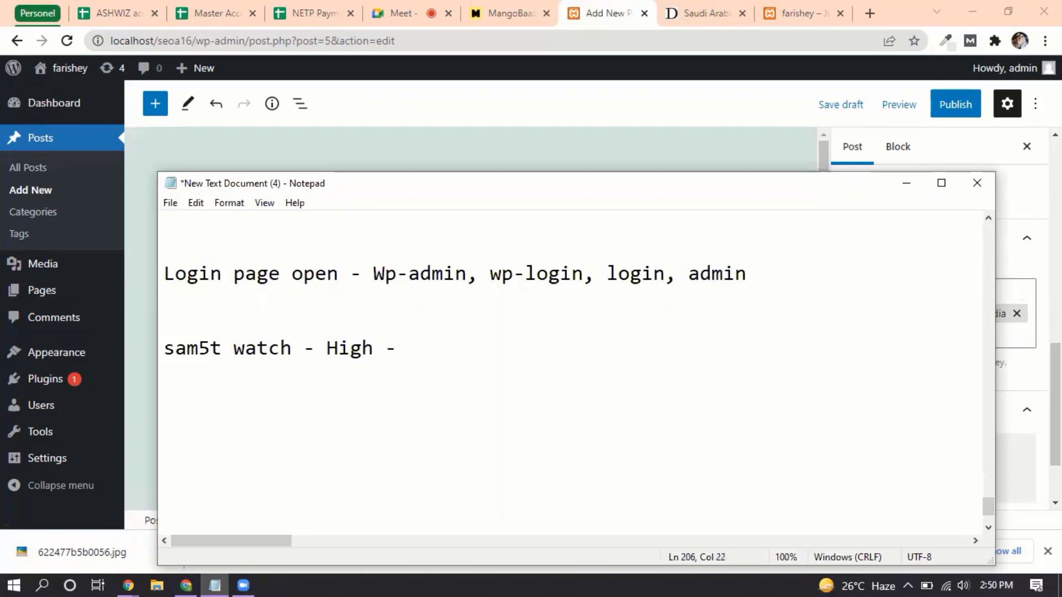
type("600")
key("Return")
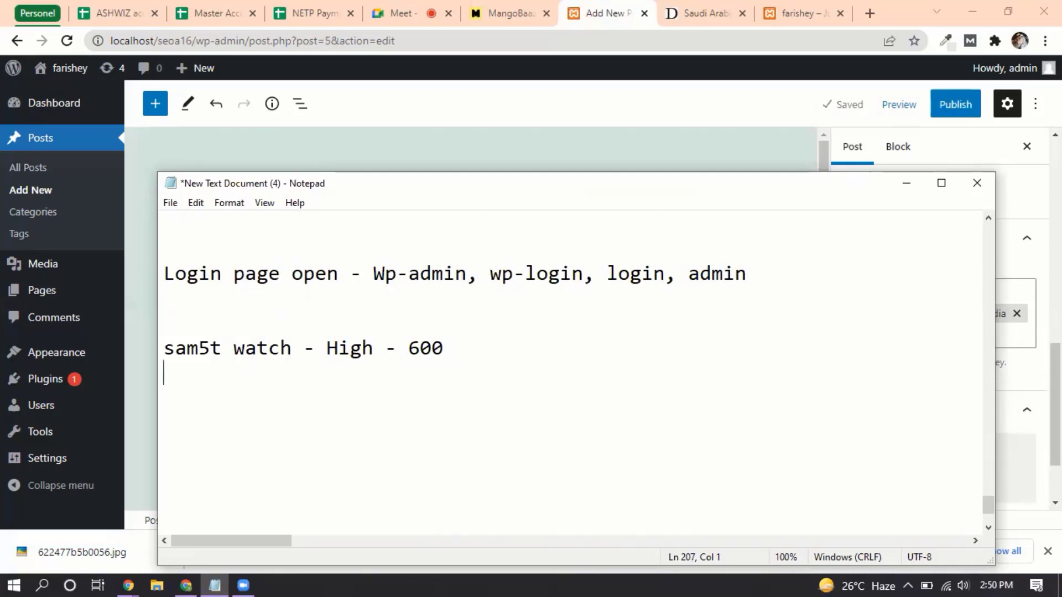
Open the On-Screen Keyboard to examine its key layout, close it, and return to the post draft with the notes minimized
left_click(39, 575)
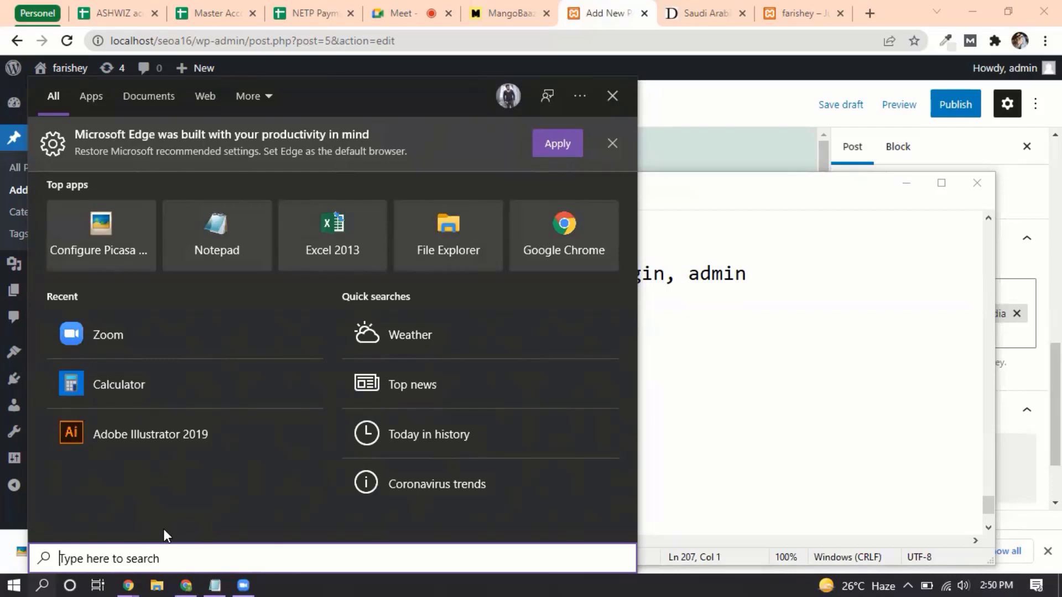
type("ons")
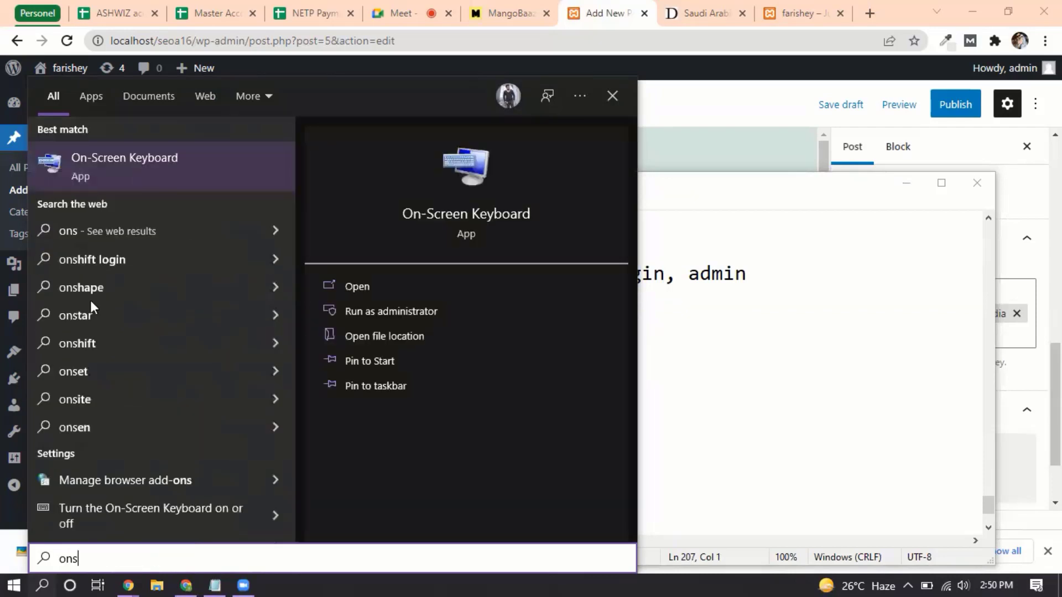
left_click(121, 174)
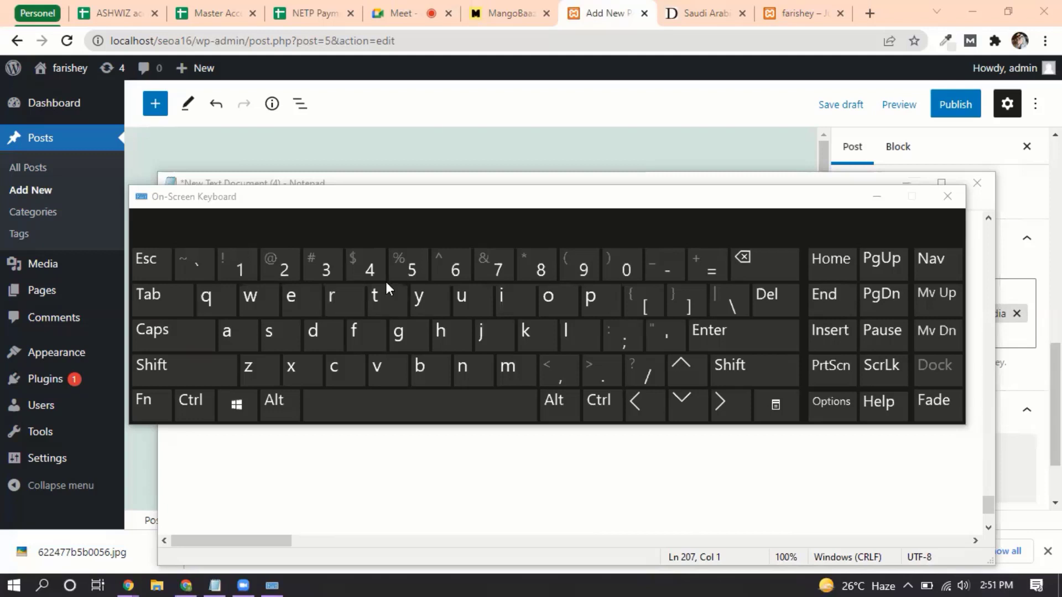
left_click(958, 188)
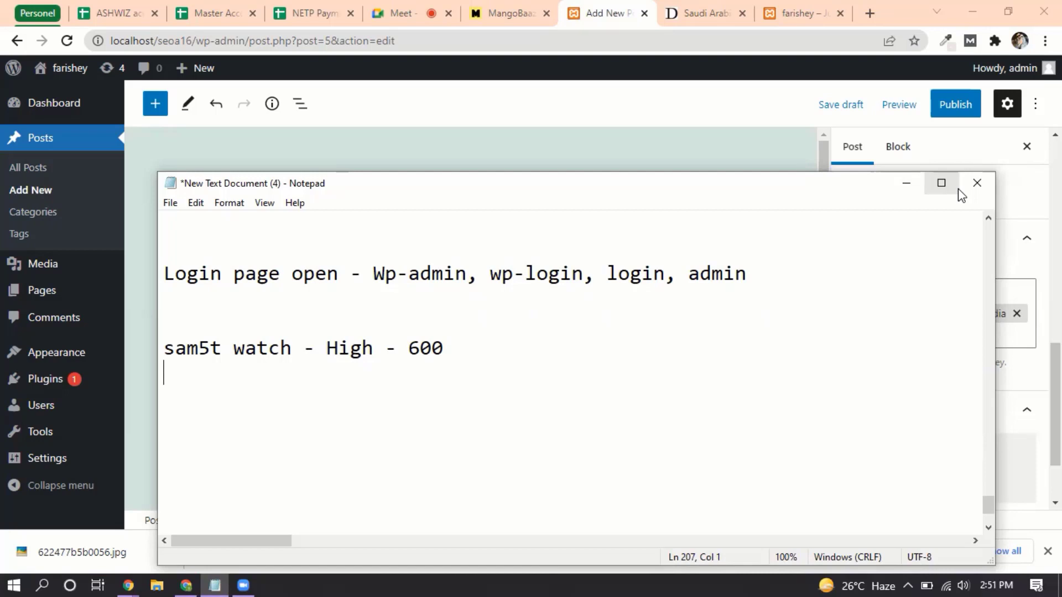
left_click(906, 183)
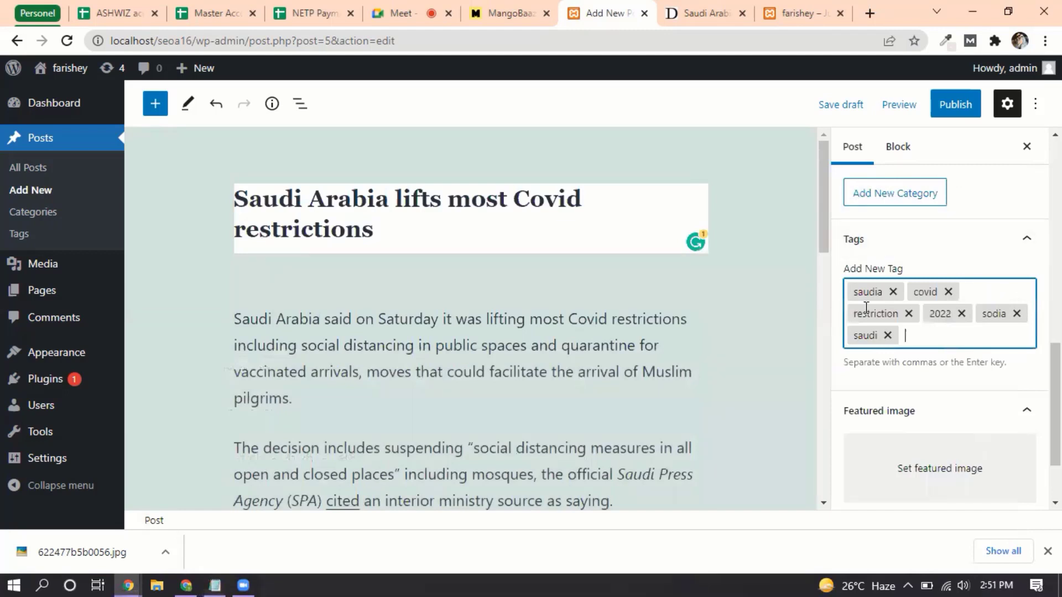
Upload the image 622477b5b0056 from the Desktop and set it as the post's featured image
scroll(866, 308, "down", 2)
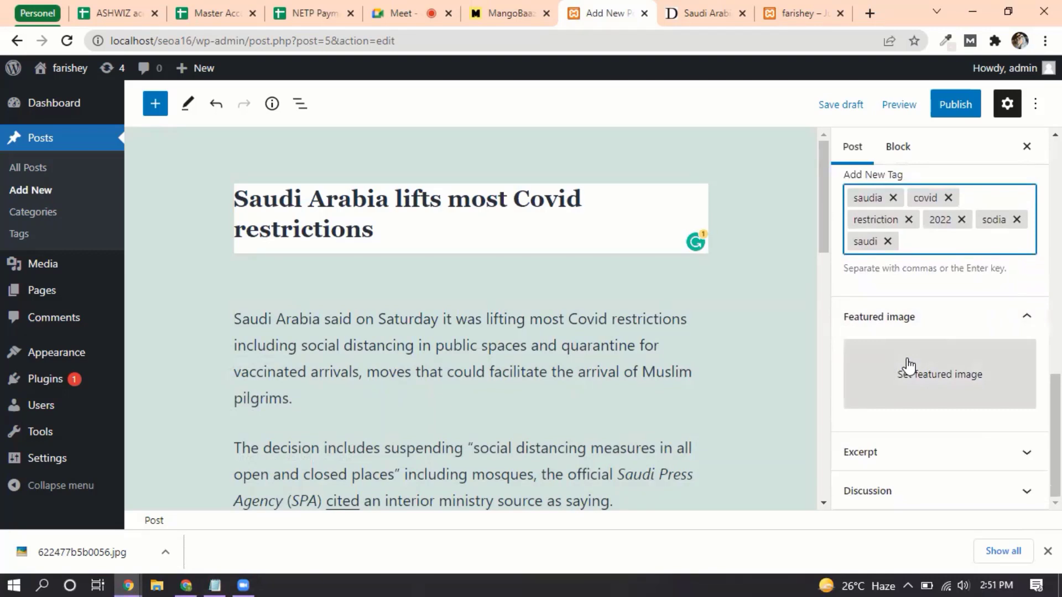
left_click(908, 367)
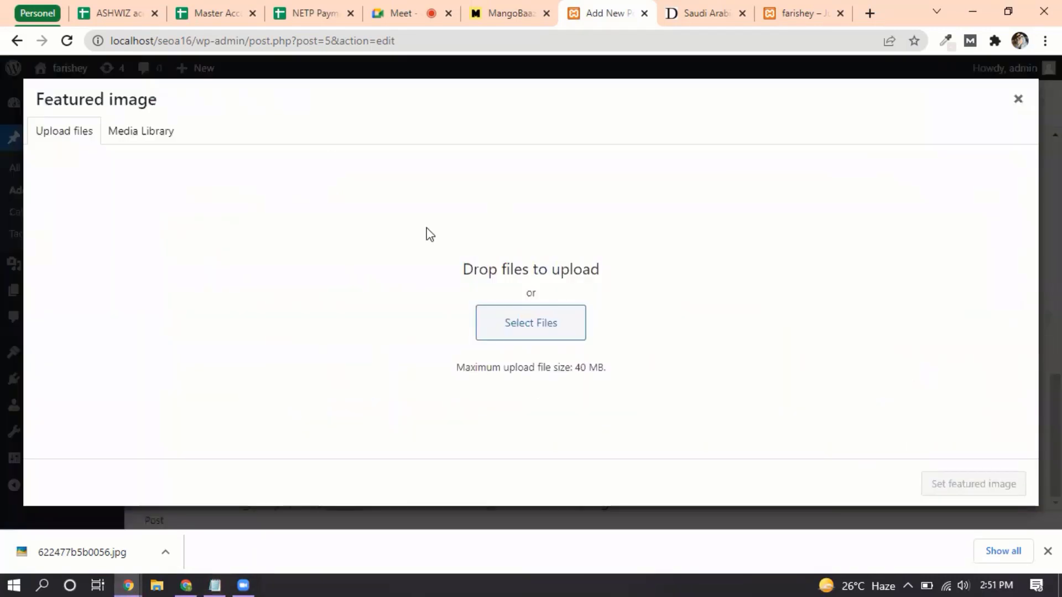
left_click(547, 327)
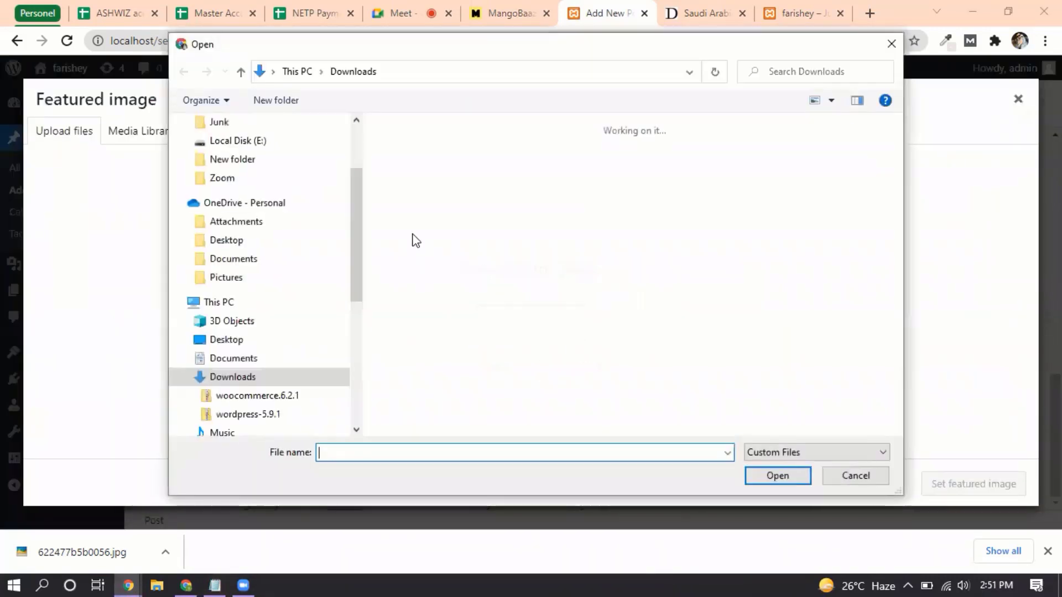
left_click(231, 340)
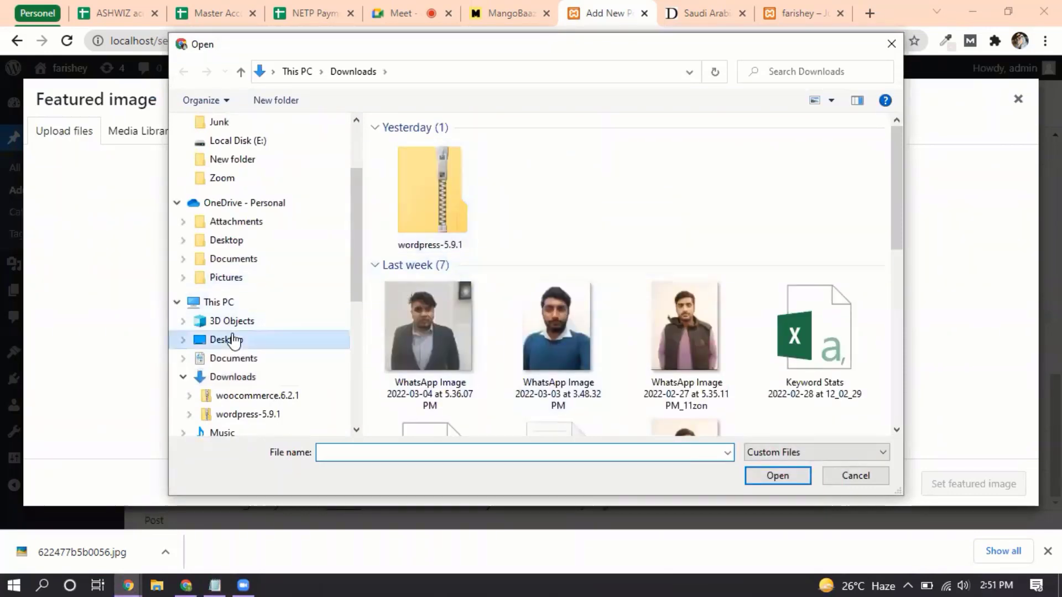
left_click(413, 158)
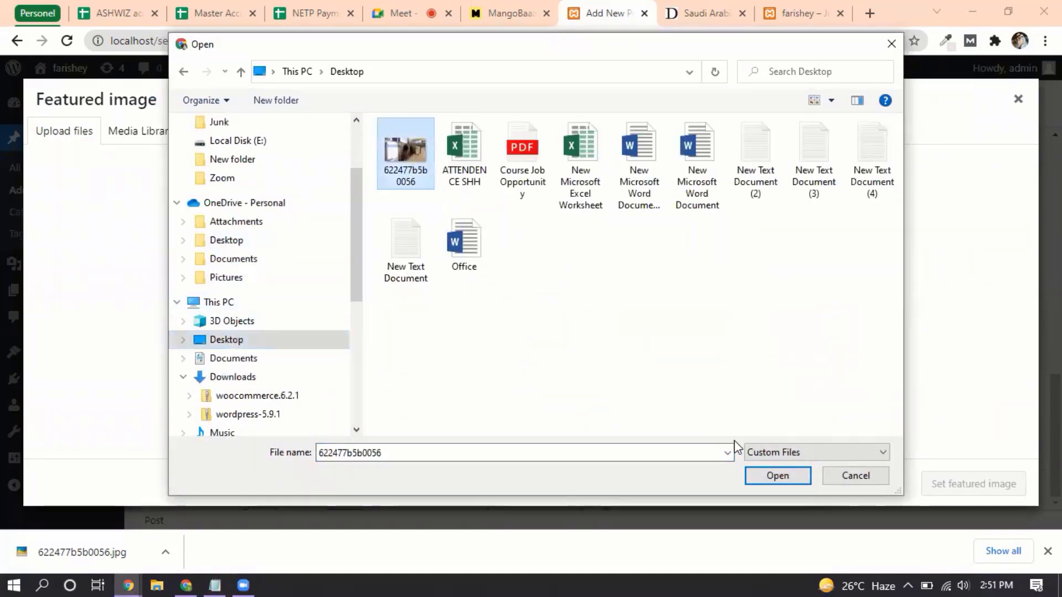
left_click(778, 475)
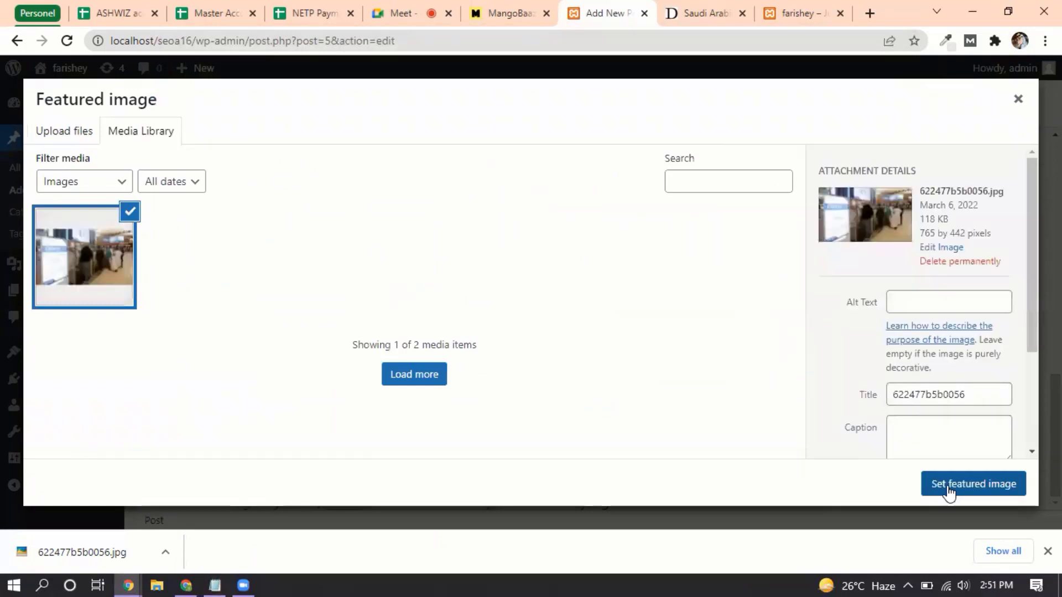
left_click(949, 489)
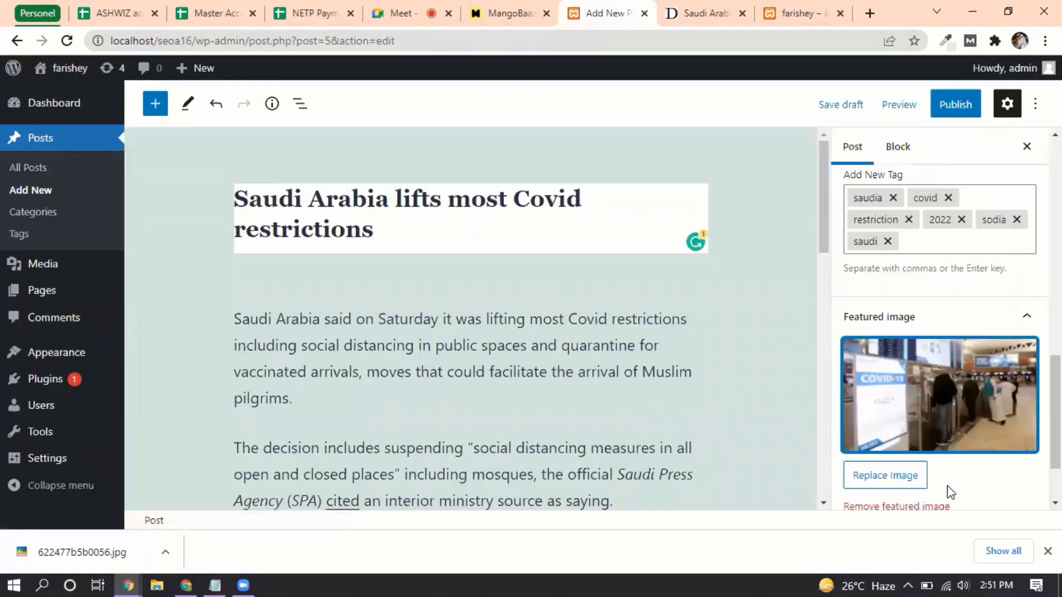
Publish the post and reload the farishey site's home page to view it
left_click(955, 104)
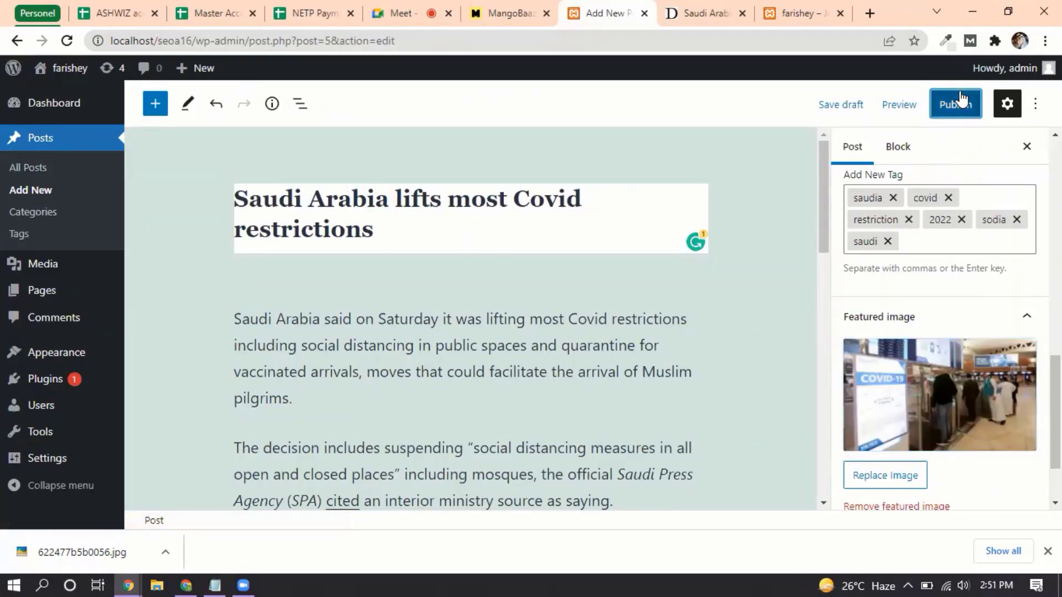
left_click(904, 101)
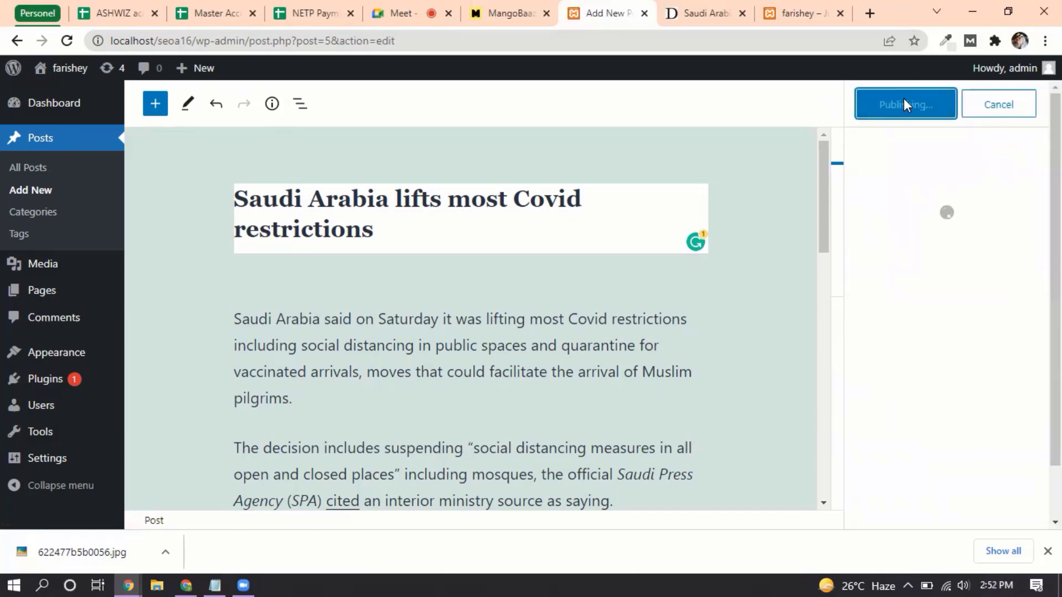
left_click(801, 11)
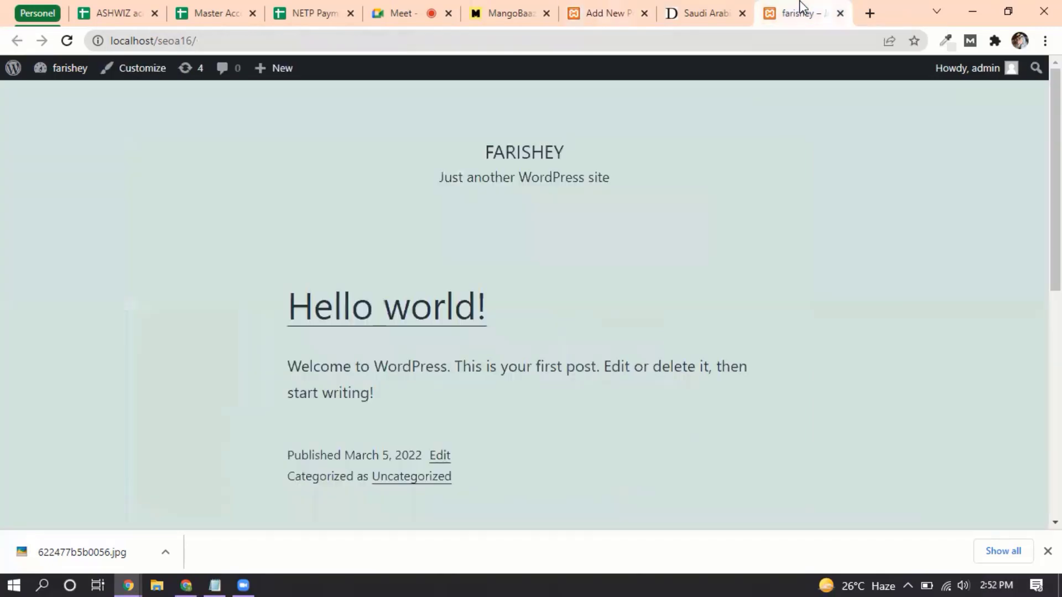
key("F5")
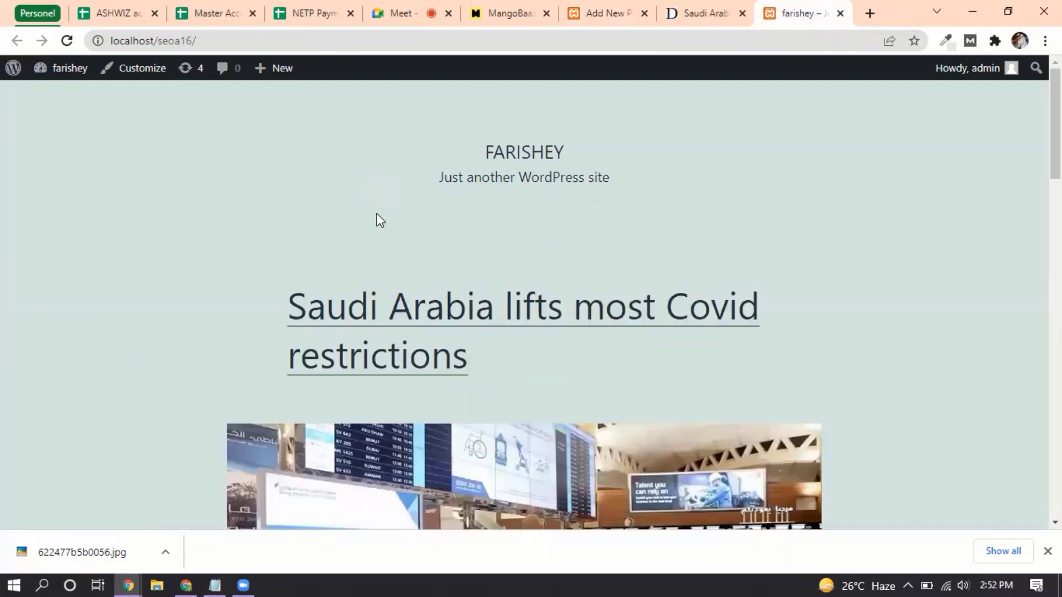
Open the full "Saudi Arabia lifts most Covid restrictions" post and examine its image, text, categories, tags and comment form
scroll(380, 220, "down", 1)
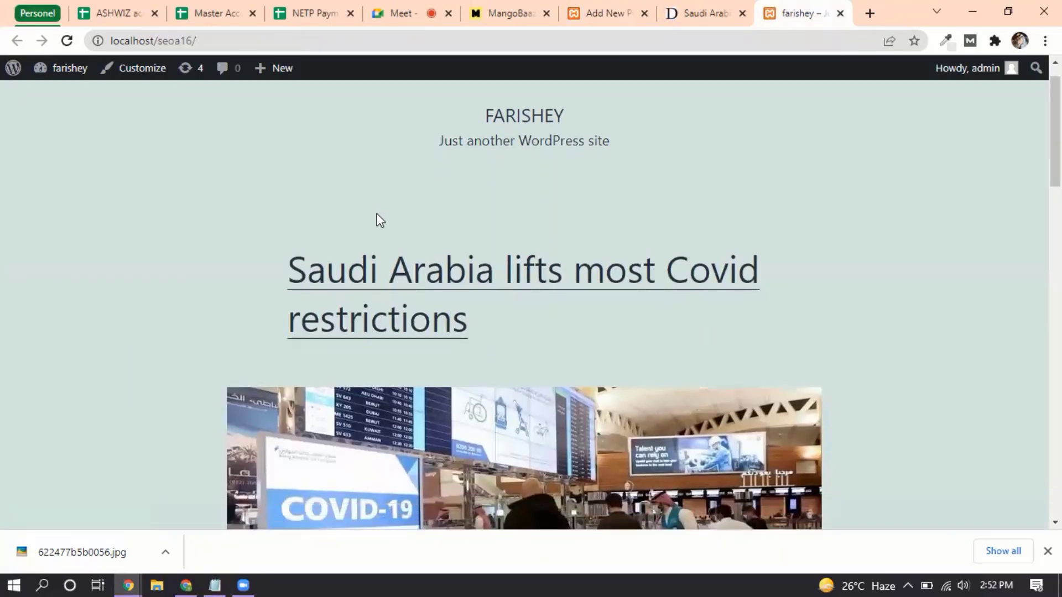
scroll(380, 221, "down", 5)
scroll(380, 220, "down", 1)
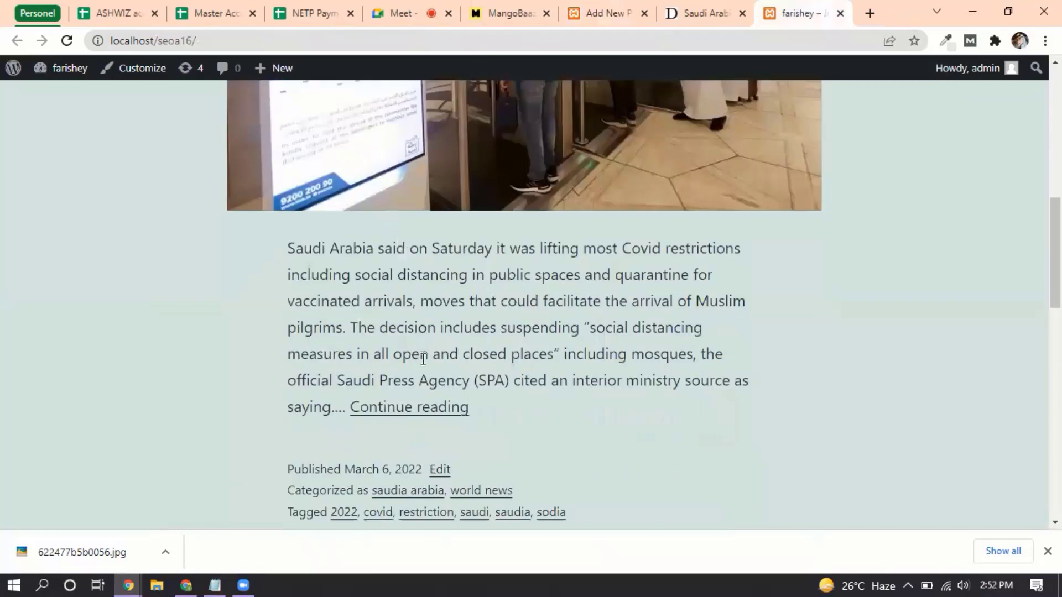
left_click(419, 412)
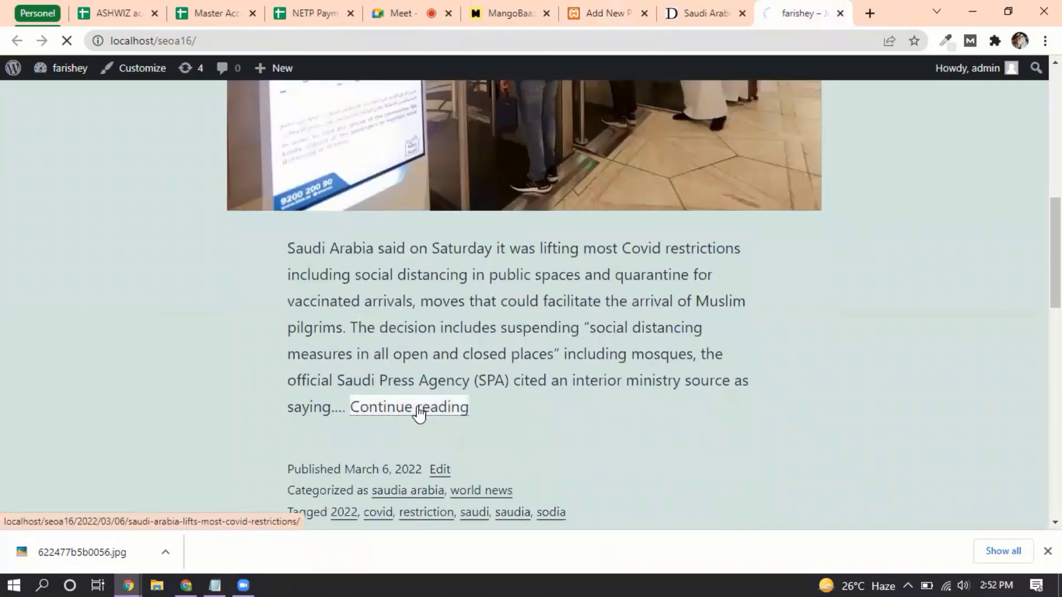
scroll(418, 412, "down", 5)
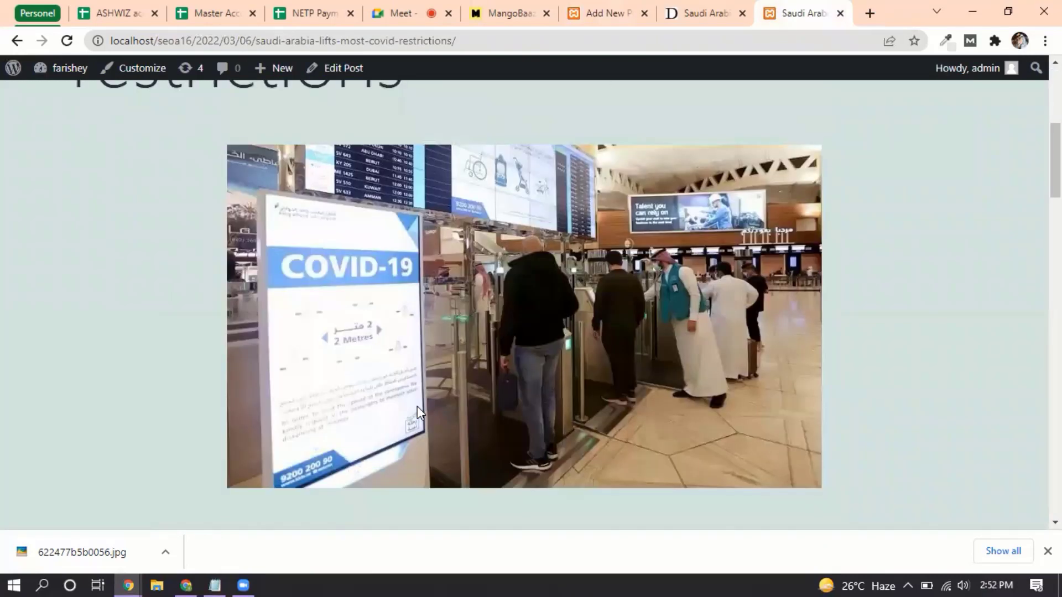
scroll(417, 407, "down", 20)
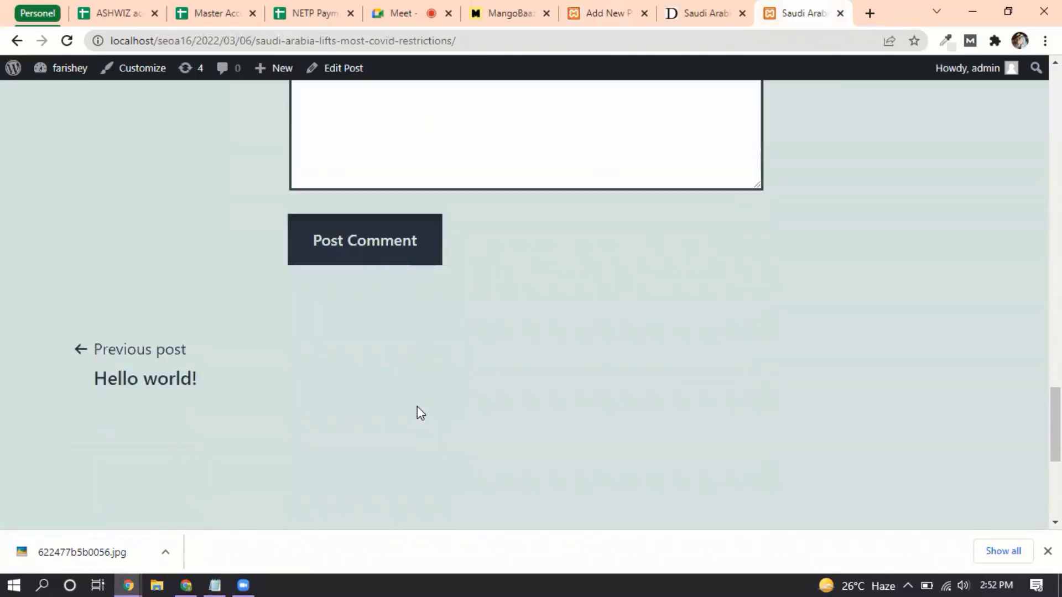
scroll(417, 406, "down", 4)
scroll(417, 406, "up", 12)
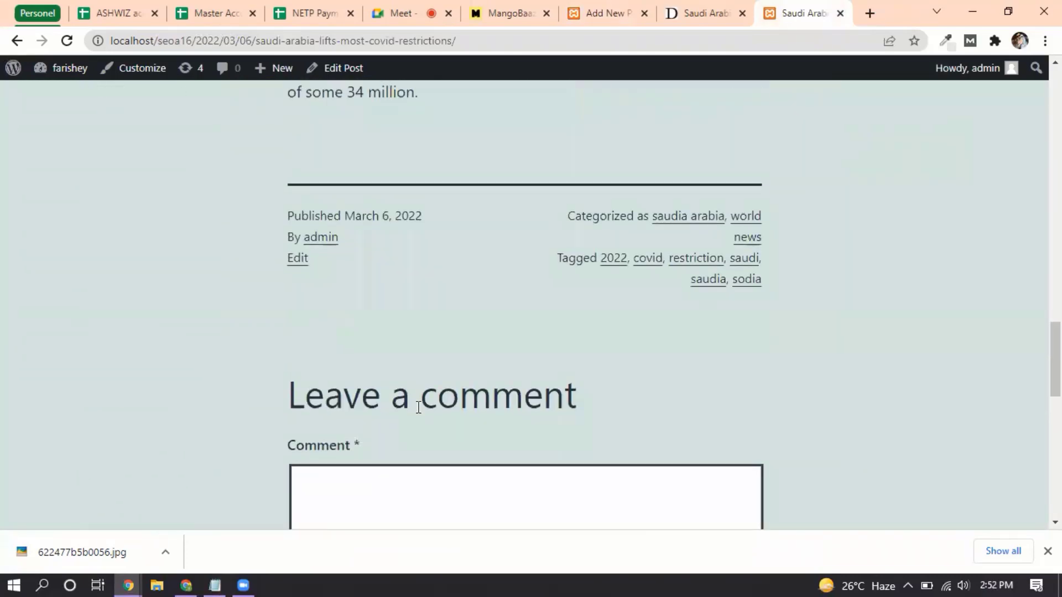
scroll(418, 408, "up", 15)
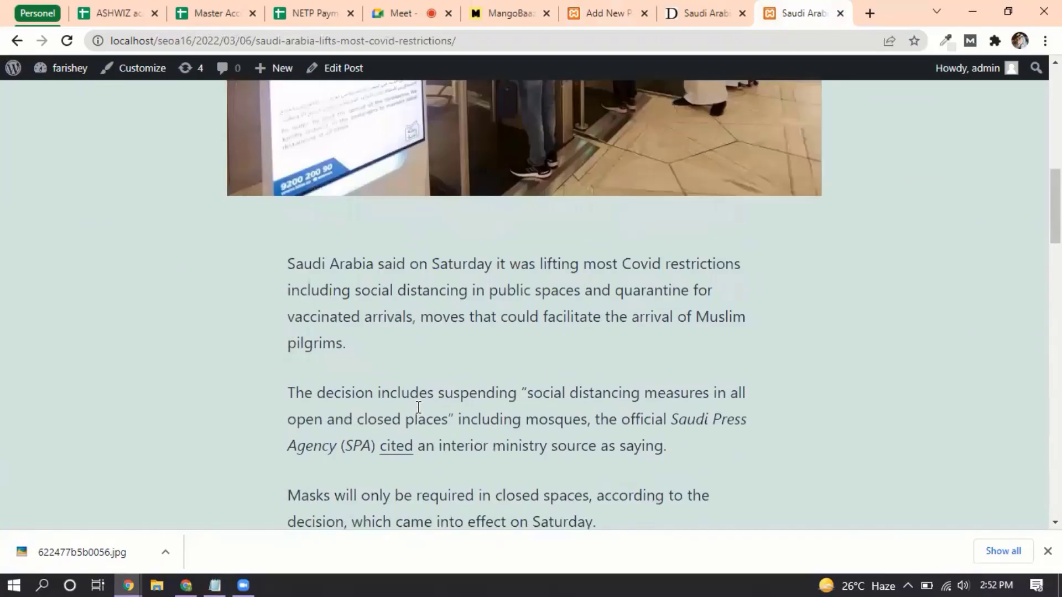
scroll(418, 407, "up", 7)
scroll(417, 406, "down", 3)
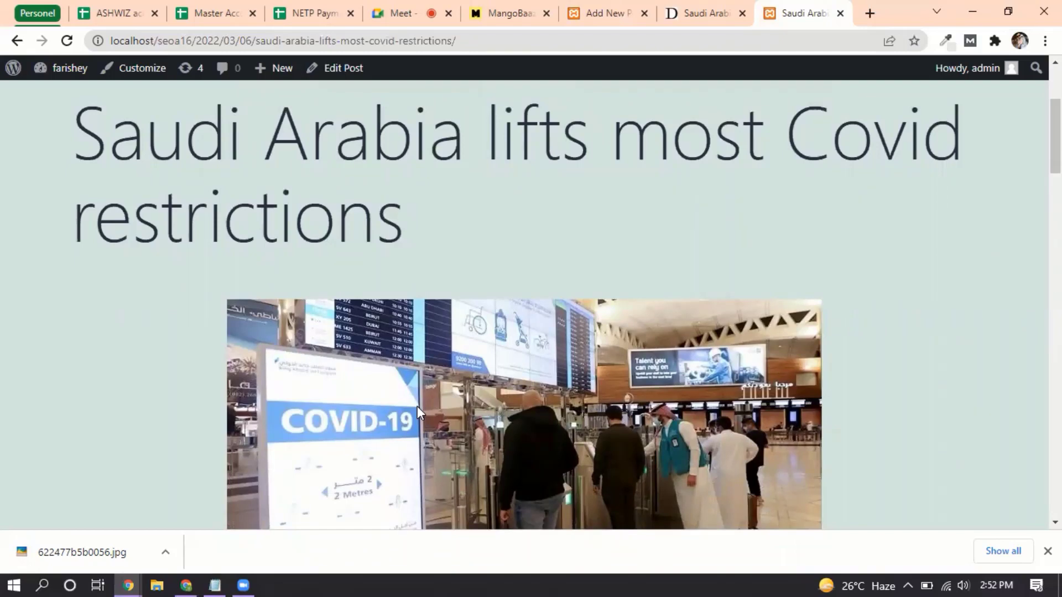
scroll(334, 430, "down", 13)
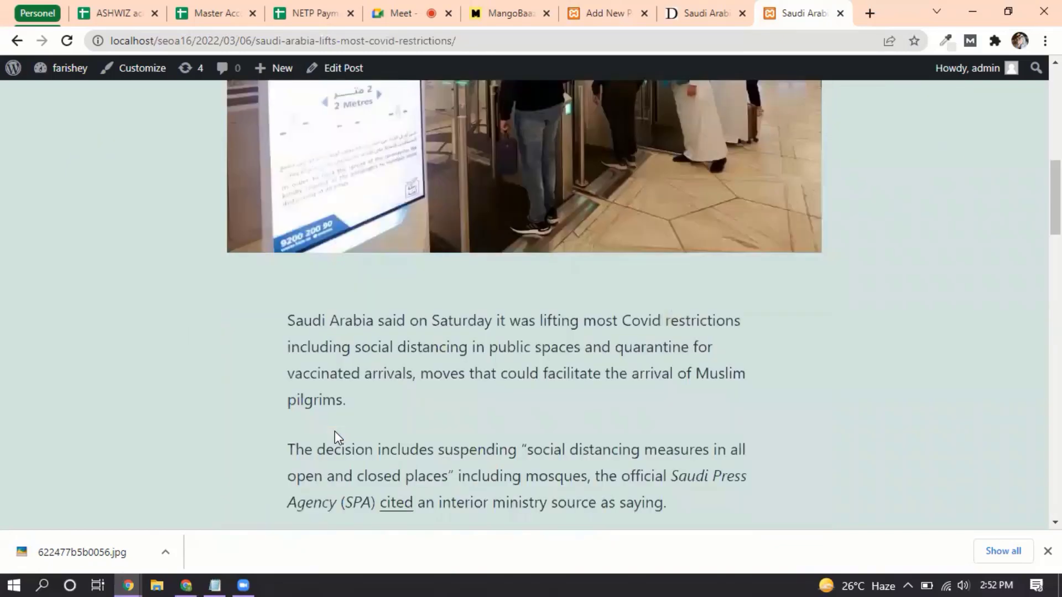
scroll(334, 437, "down", 14)
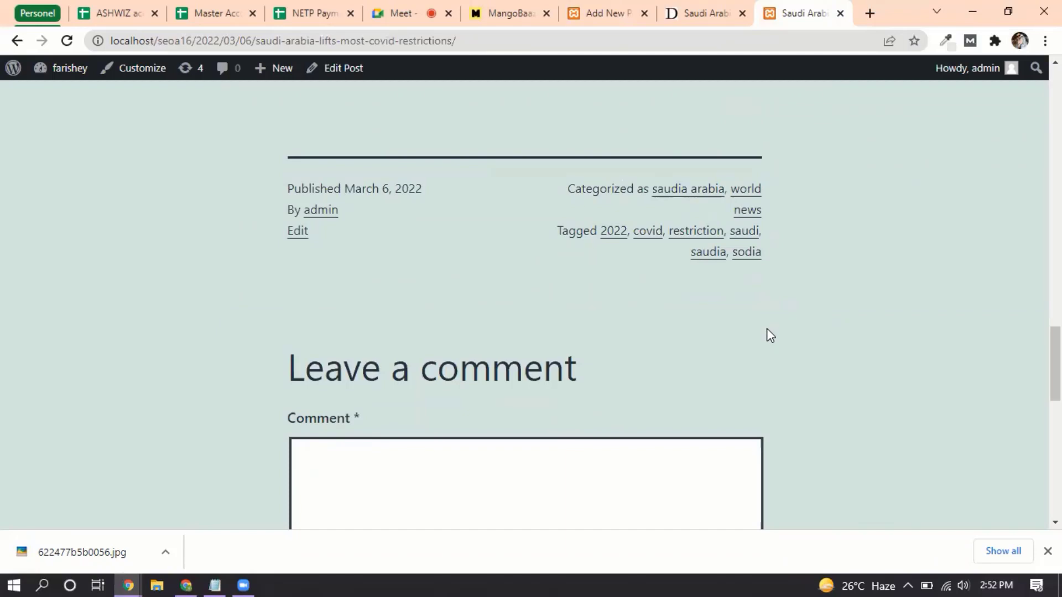
scroll(767, 332, "up", 20)
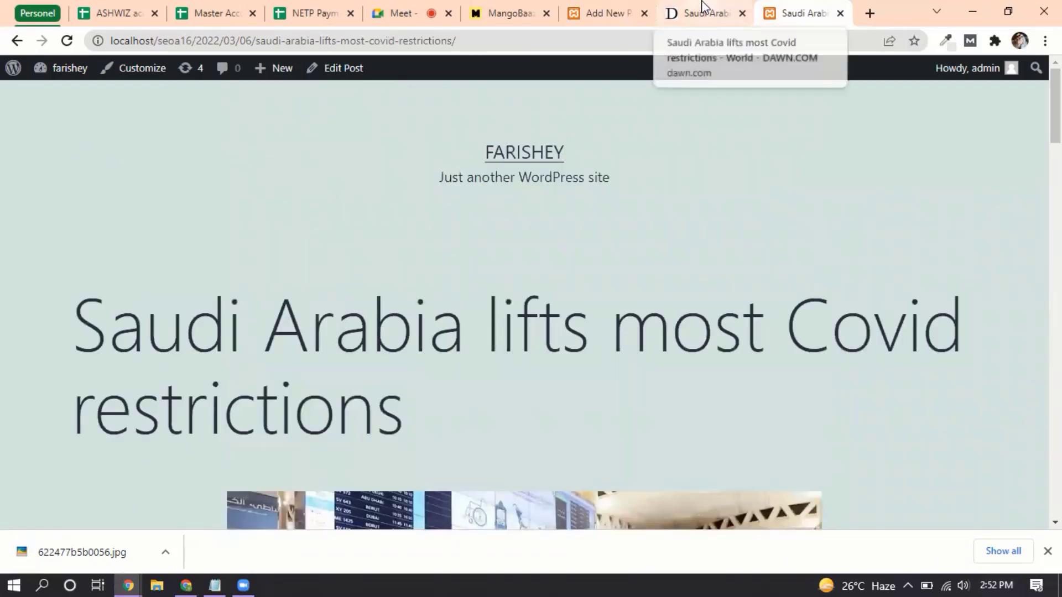
Go to the Dawn home page and open the article "Putin says Ukraine's future in doubt as ceasefires collapse"
left_click(702, 7)
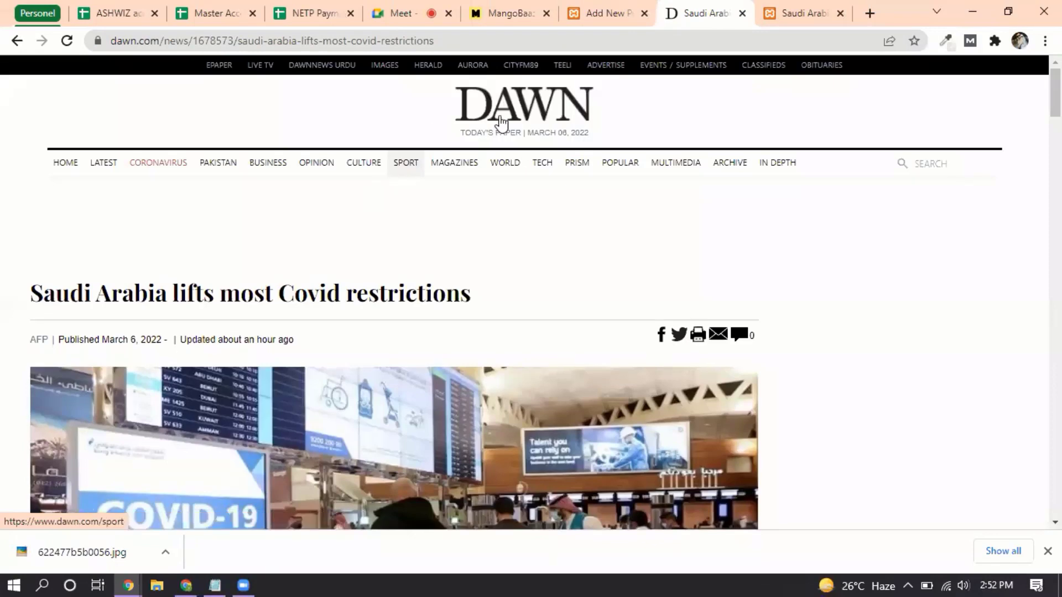
left_click(502, 119)
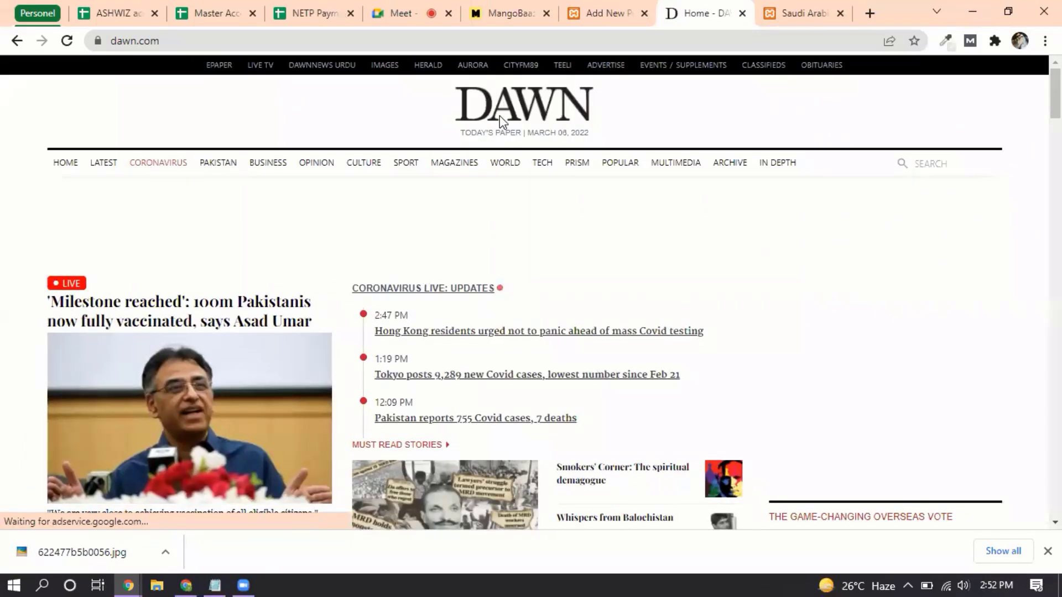
scroll(211, 389, "down", 1)
scroll(211, 390, "down", 8)
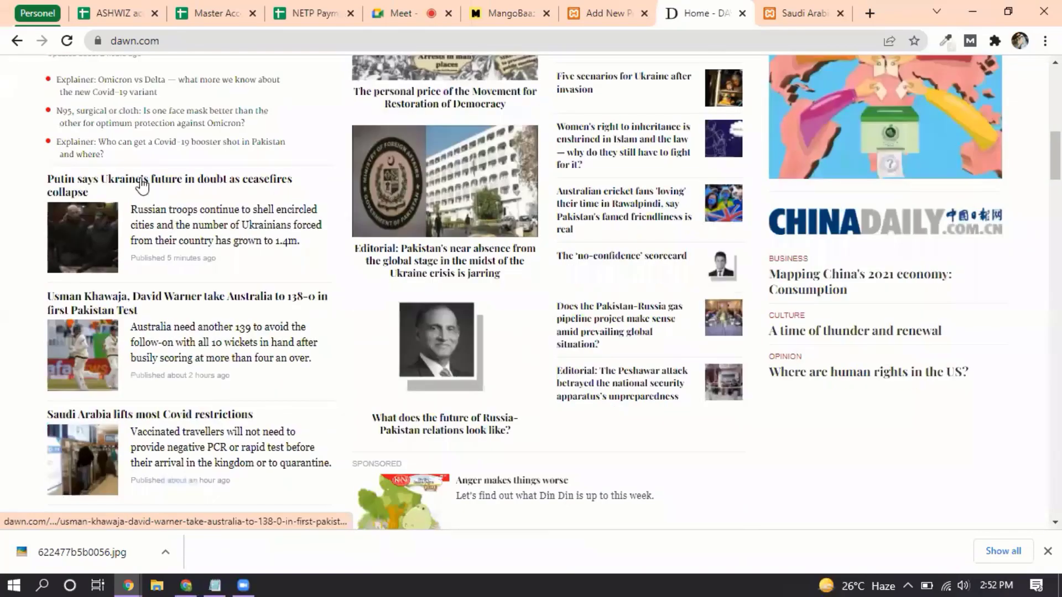
left_click(141, 185)
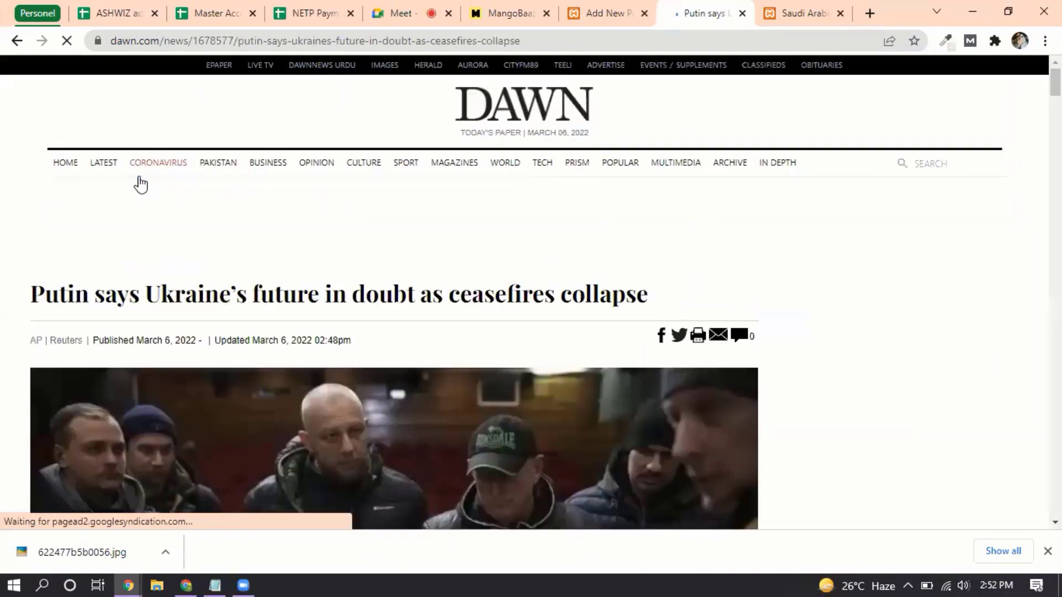
Return to the WordPress admin, open the list of all posts and start a new post
left_click(609, 13)
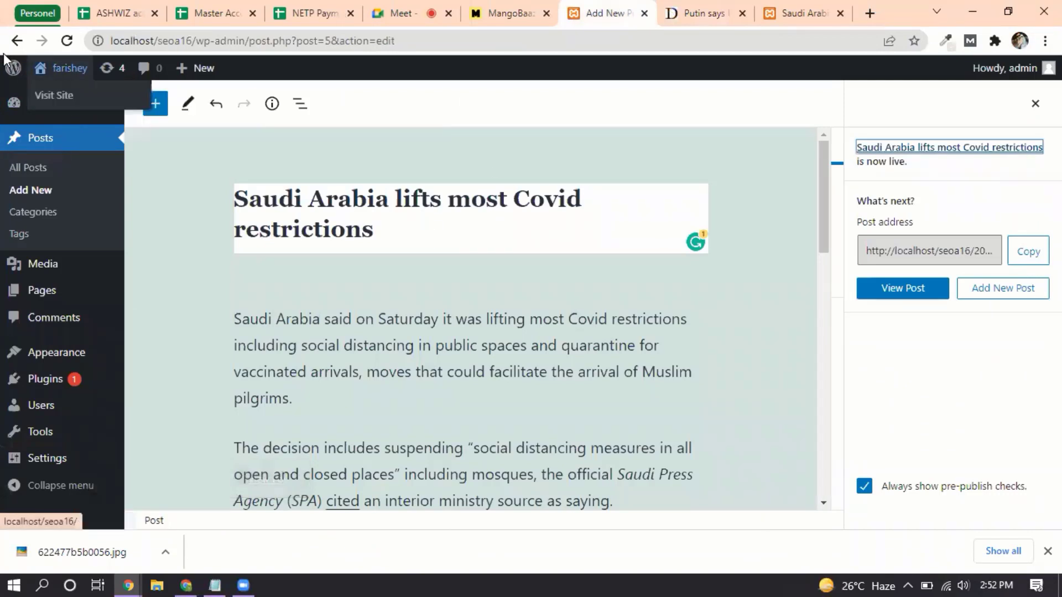
left_click(14, 70)
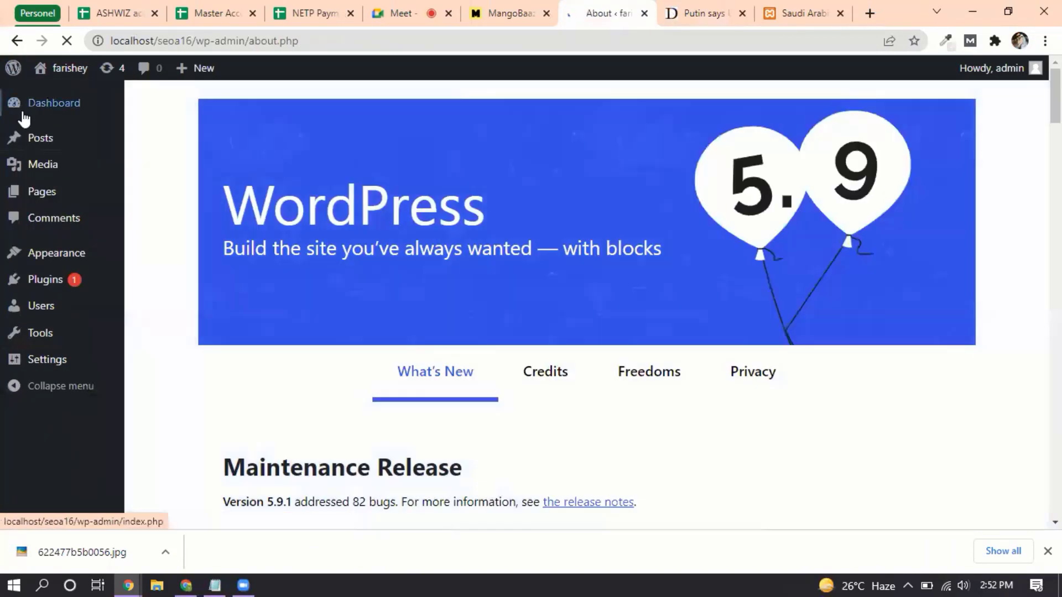
mouse_move(40, 176)
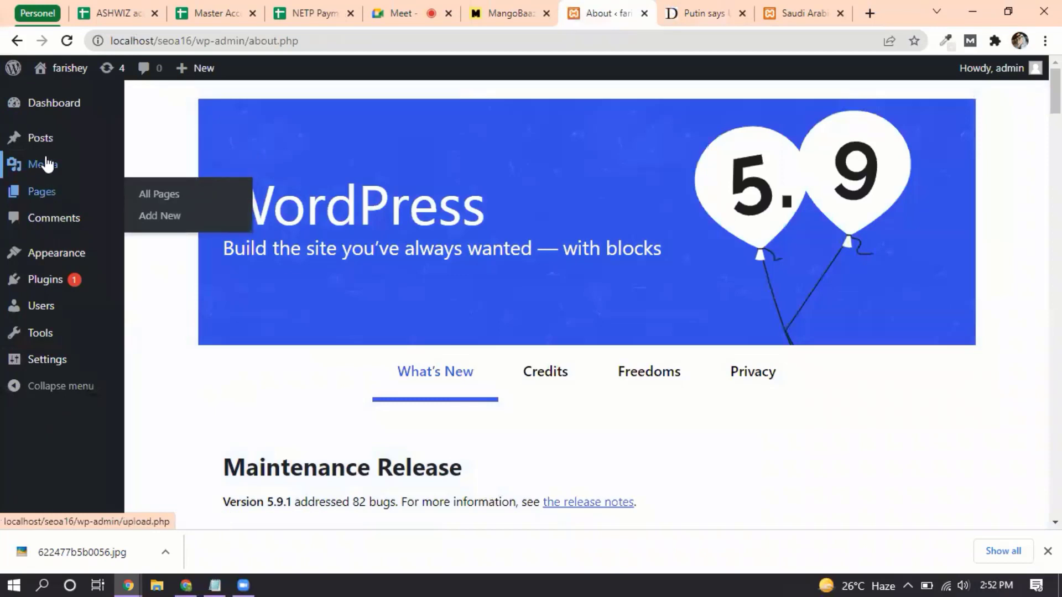
mouse_move(39, 139)
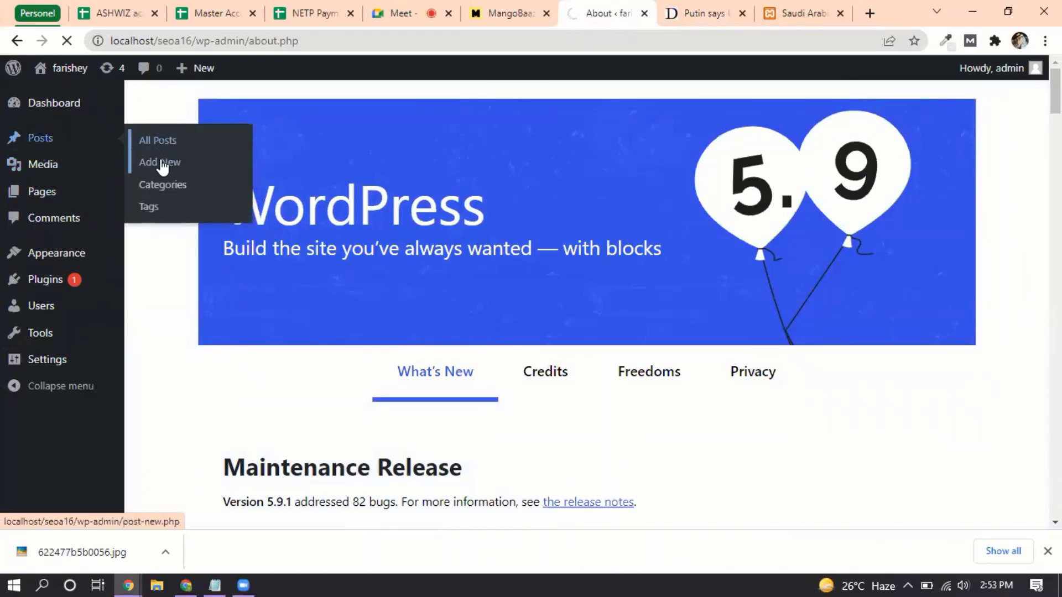
left_click(161, 142)
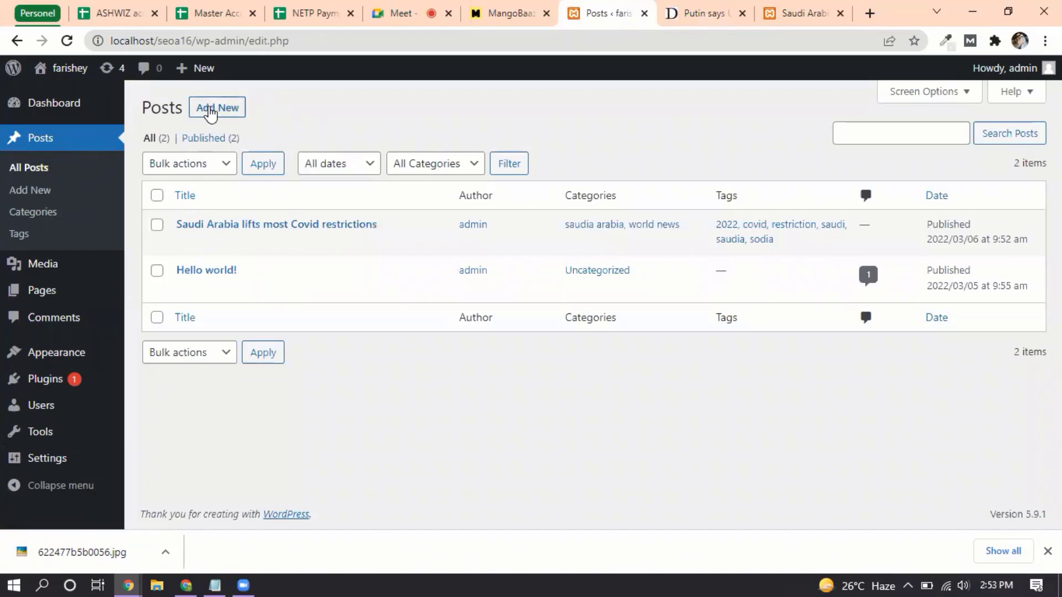
left_click(212, 113)
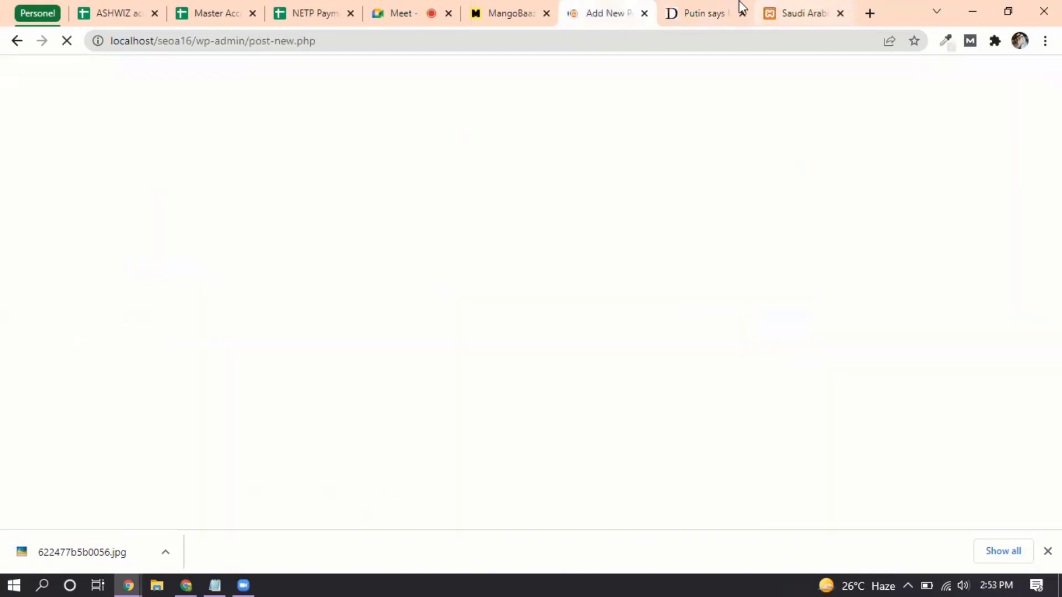
Copy the headline "Putin says Ukraine's future in doubt as ceasefires collapse" from the Dawn article into the new post's title
left_click(720, 11)
left_click_drag(651, 301, 32, 294)
key("ctrl+c")
left_click(603, 12)
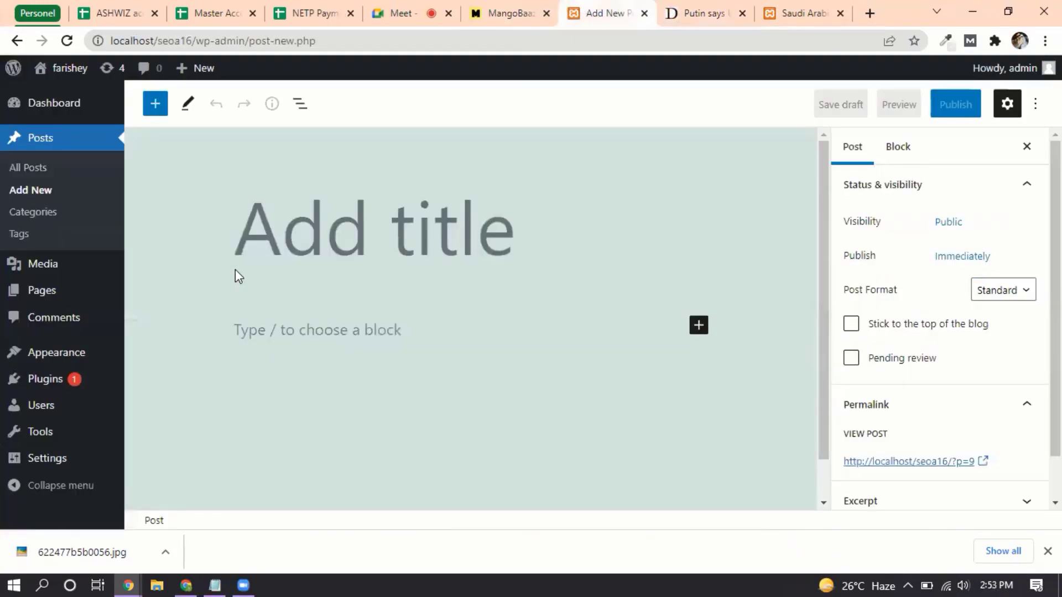
left_click(311, 237)
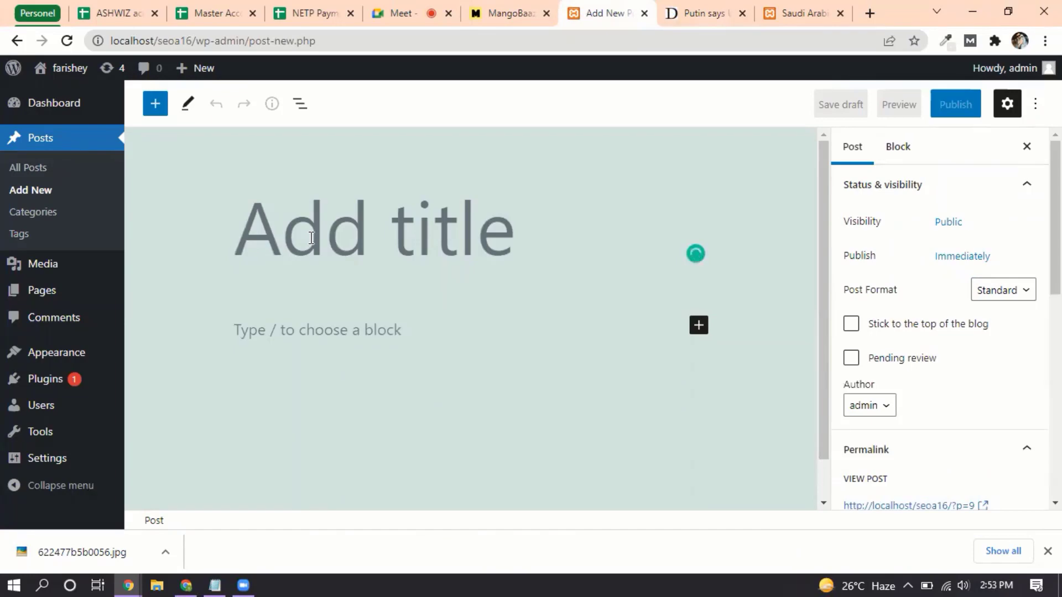
key("ctrl+v")
Copy the Dawn article's text from its opening paragraph through "Russia was being defeated." into the post's body
scroll(409, 336, "down", 4)
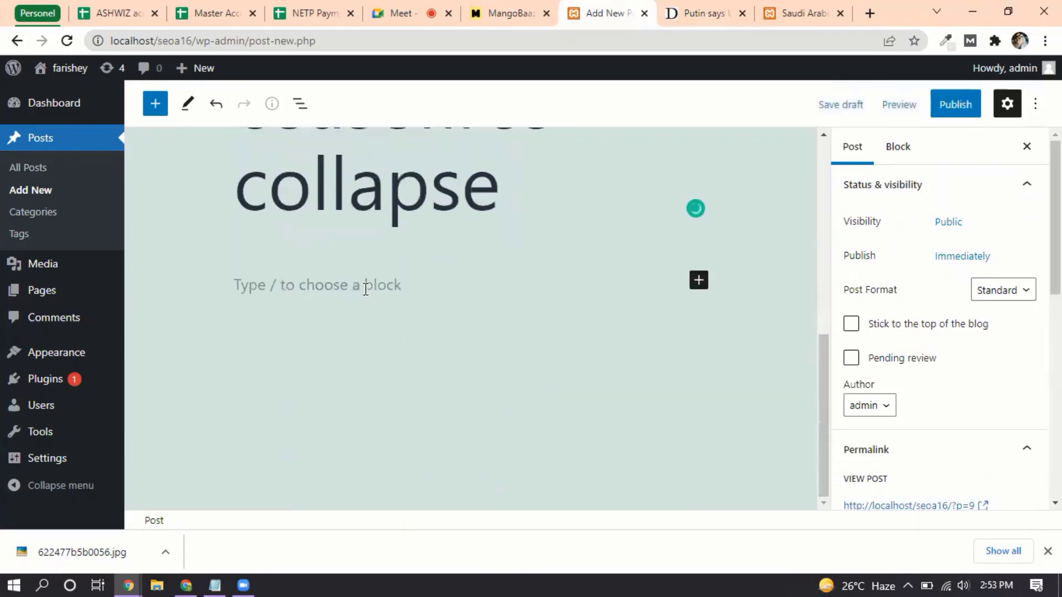
left_click(363, 284)
left_click(699, 12)
scroll(414, 276, "down", 11)
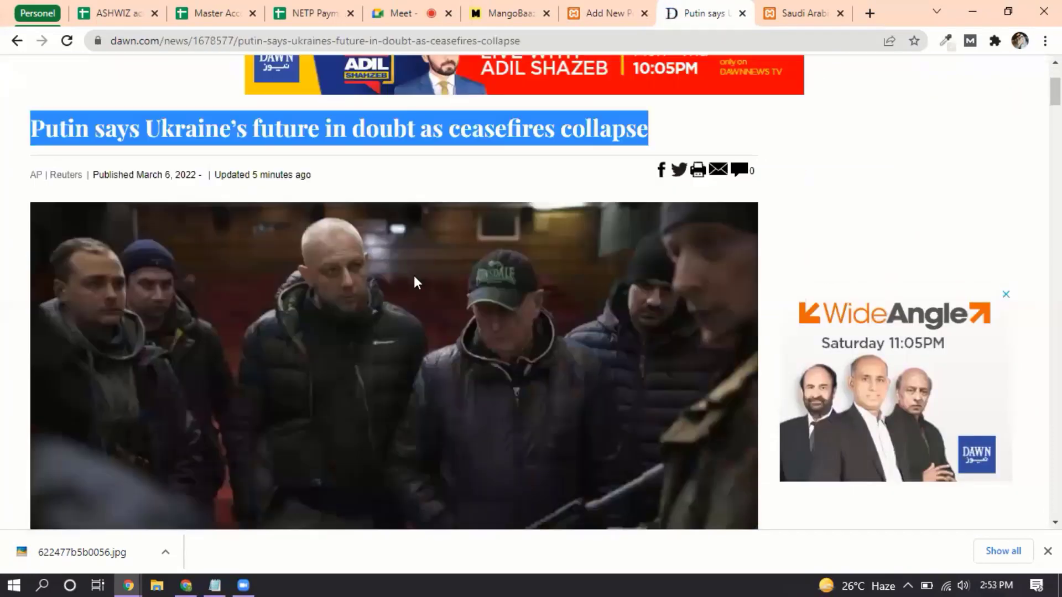
left_click_drag(153, 198, 545, 424)
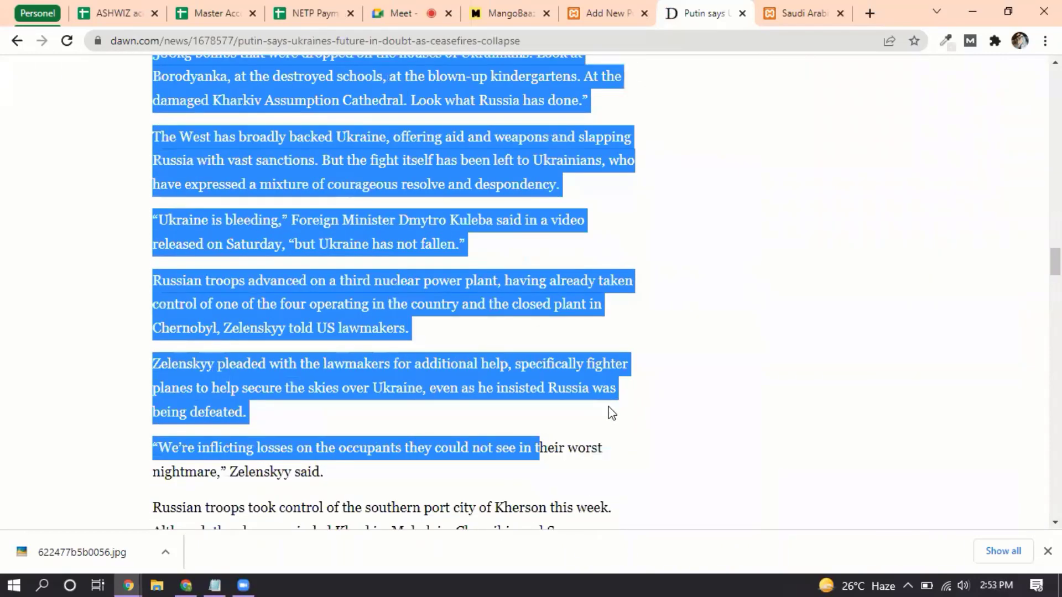
left_click_drag(608, 407, 609, 408)
left_click(611, 10)
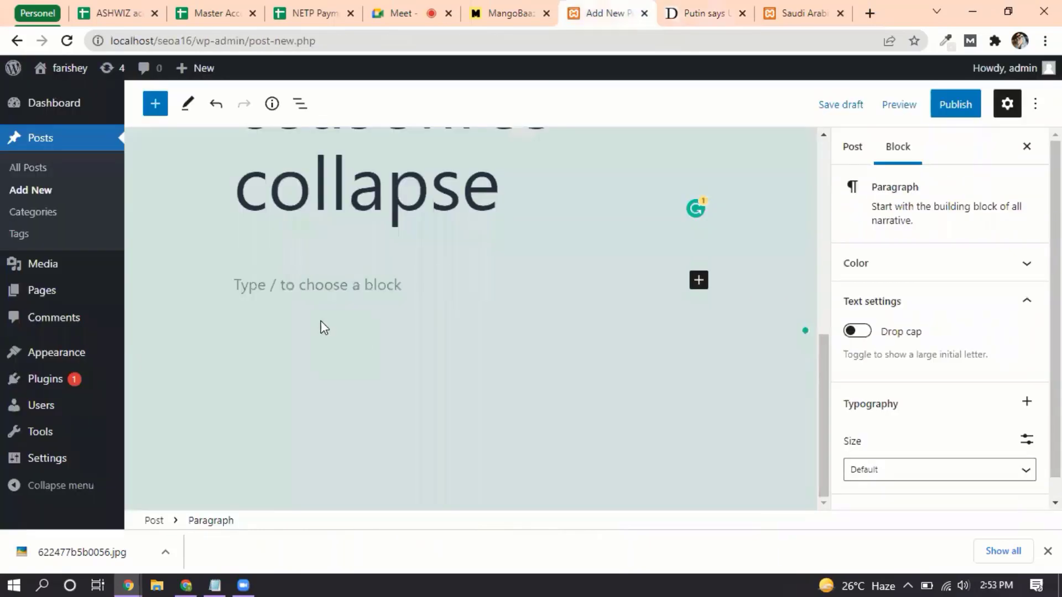
key("ctrl+v")
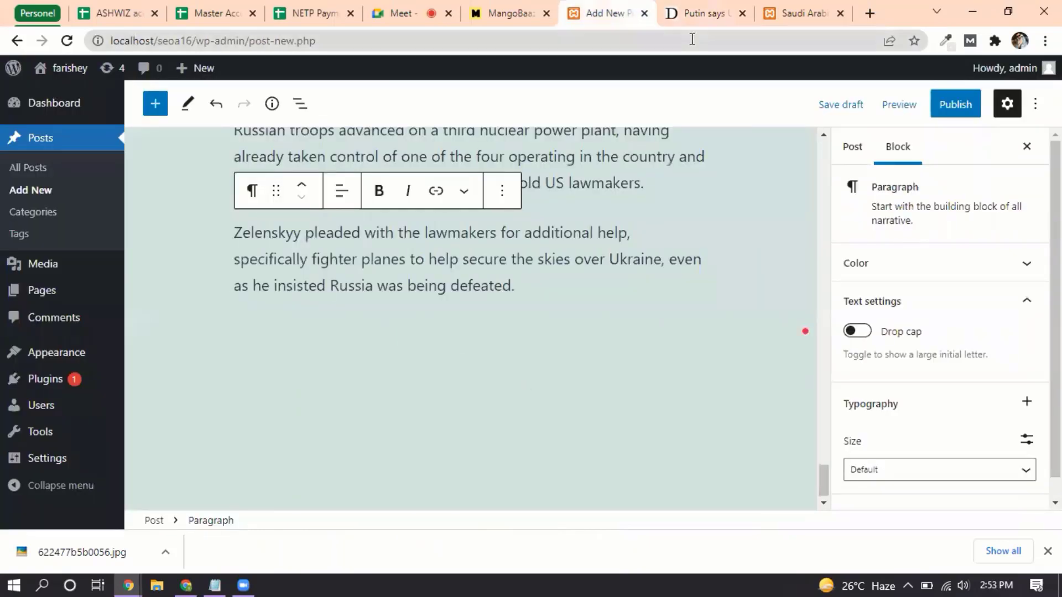
Save the Dawn article's lead image to the Desktop as 62247b30602c7
left_click(699, 13)
scroll(414, 280, "up", 15)
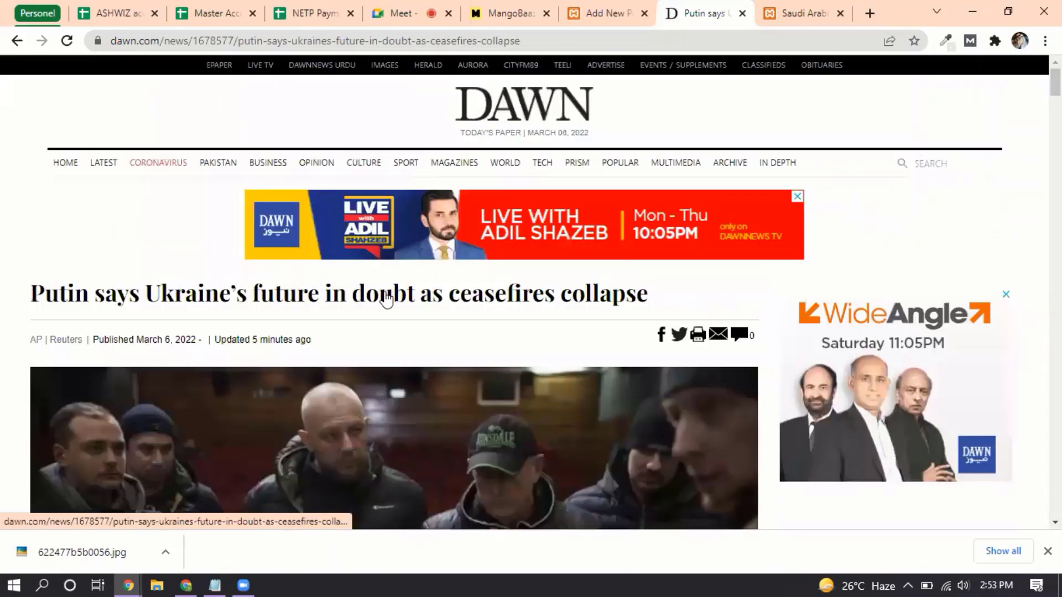
scroll(350, 329, "down", 5)
right_click(353, 278)
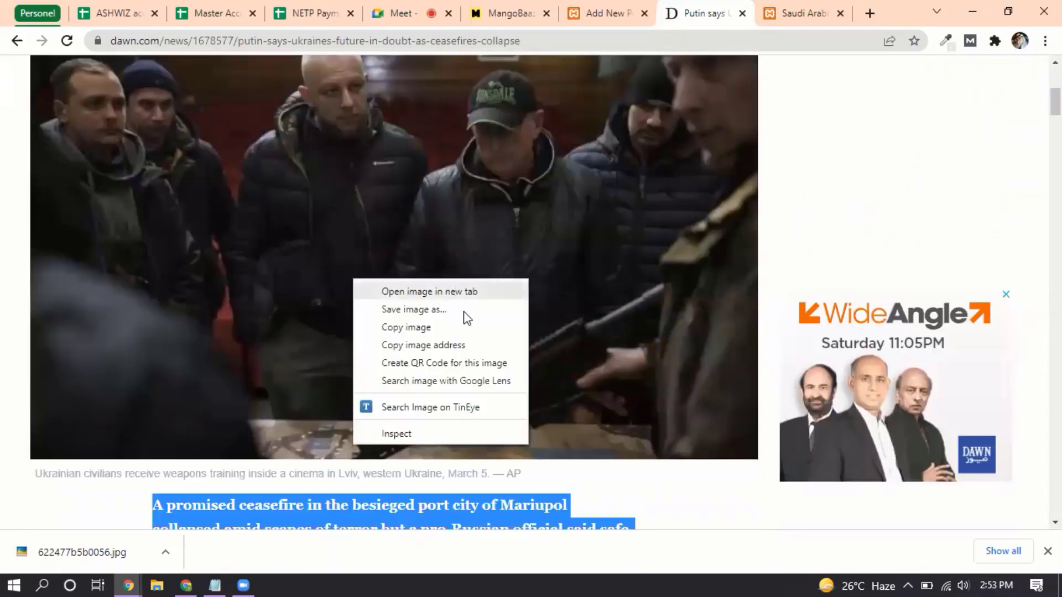
left_click(407, 307)
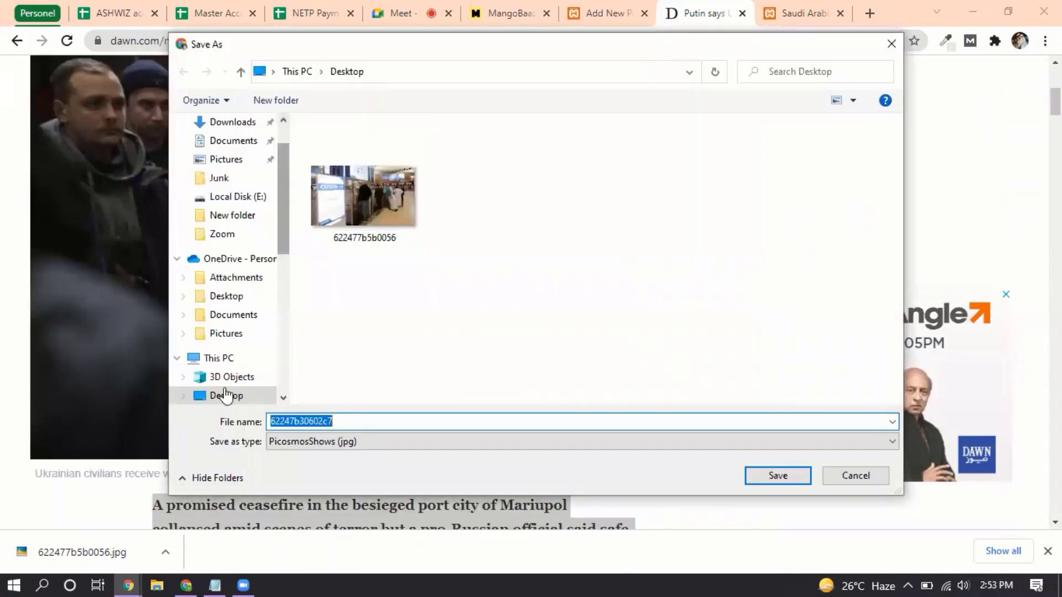
left_click(762, 468)
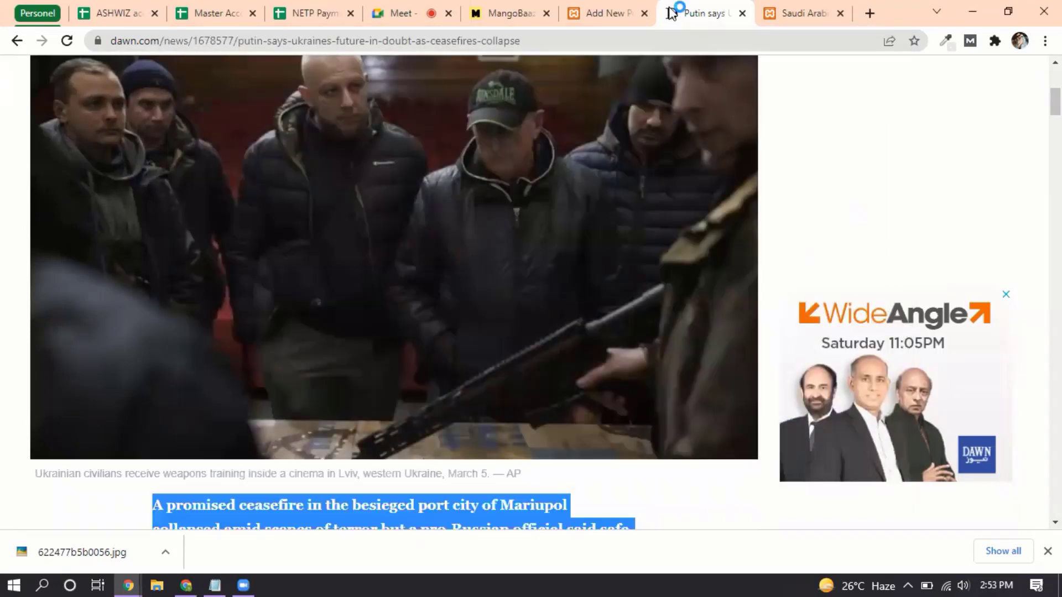
Upload 62247b30602c7 from the Desktop and set it as the Putin post's featured image
left_click(604, 8)
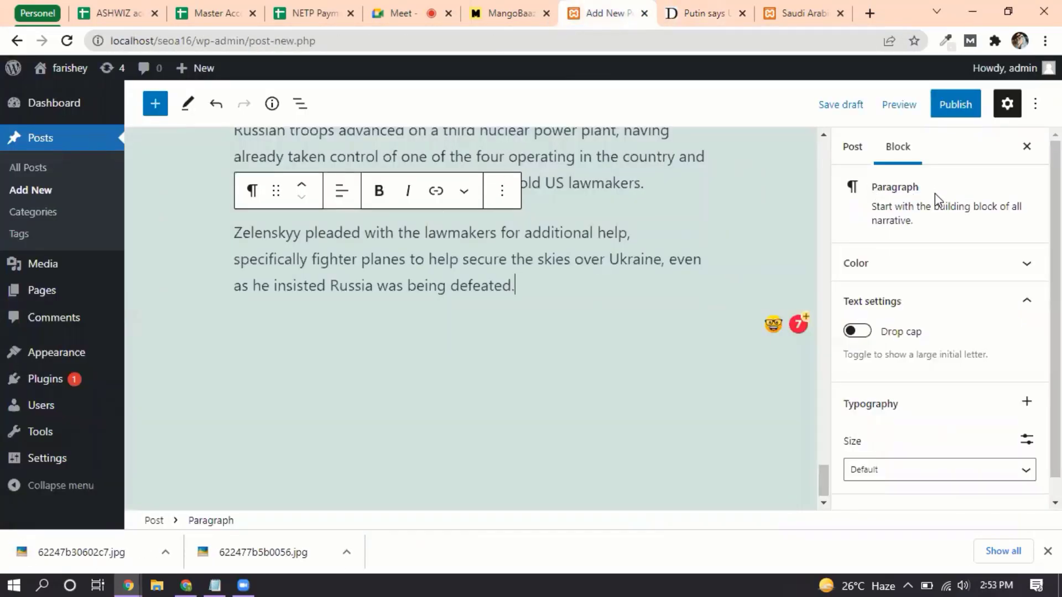
scroll(936, 201, "down", 1)
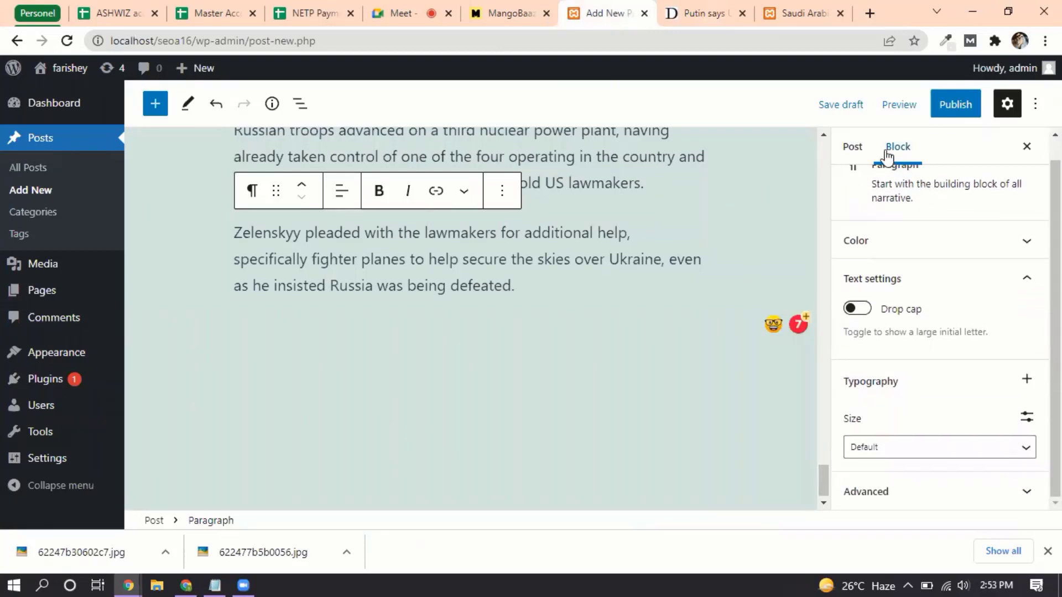
left_click(855, 148)
scroll(970, 367, "down", 5)
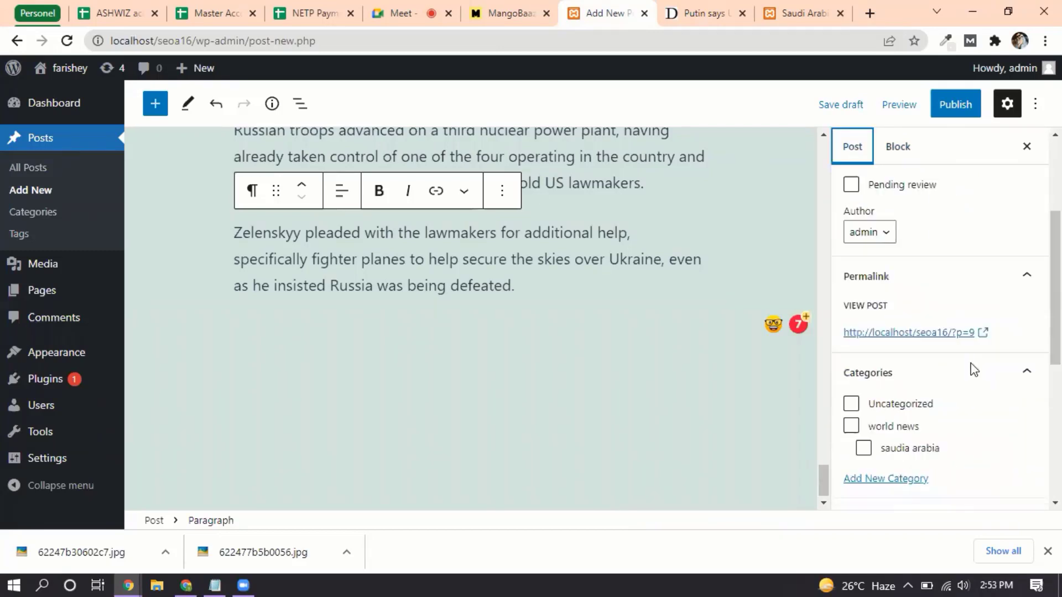
left_click(917, 373)
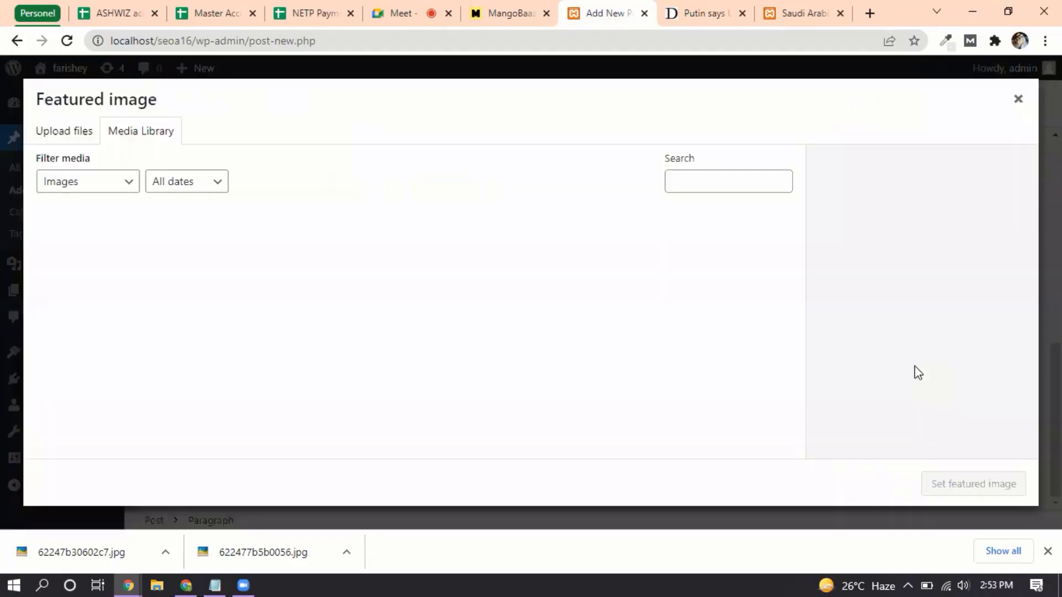
left_click(88, 131)
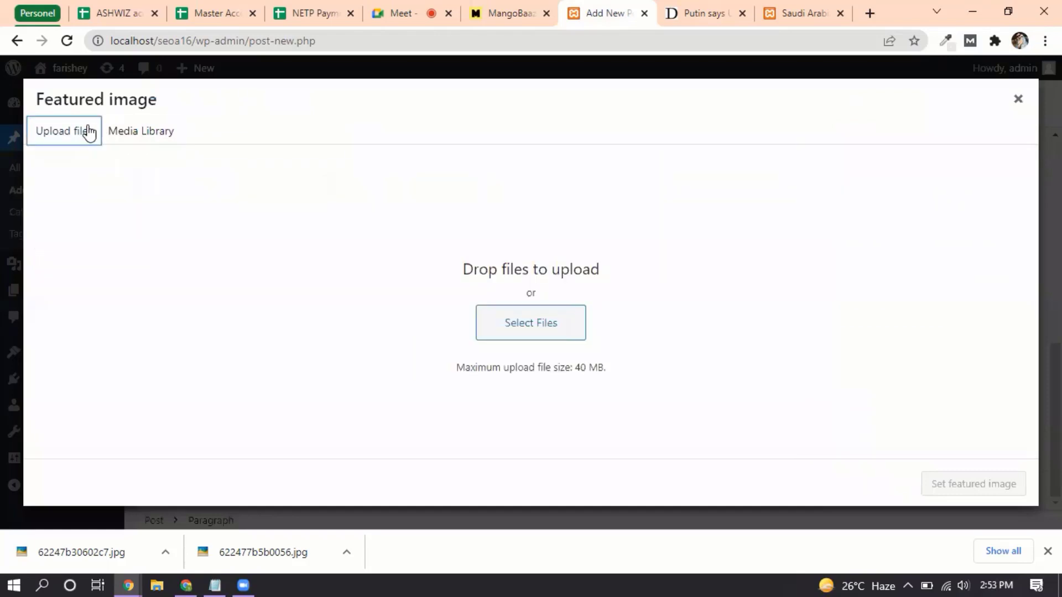
left_click(517, 332)
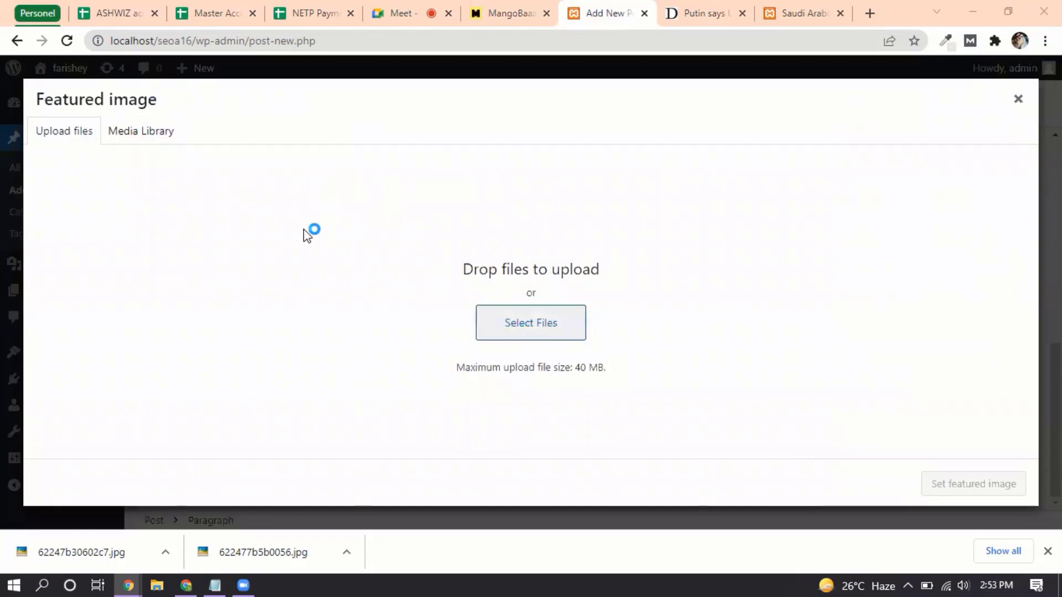
left_click(475, 182)
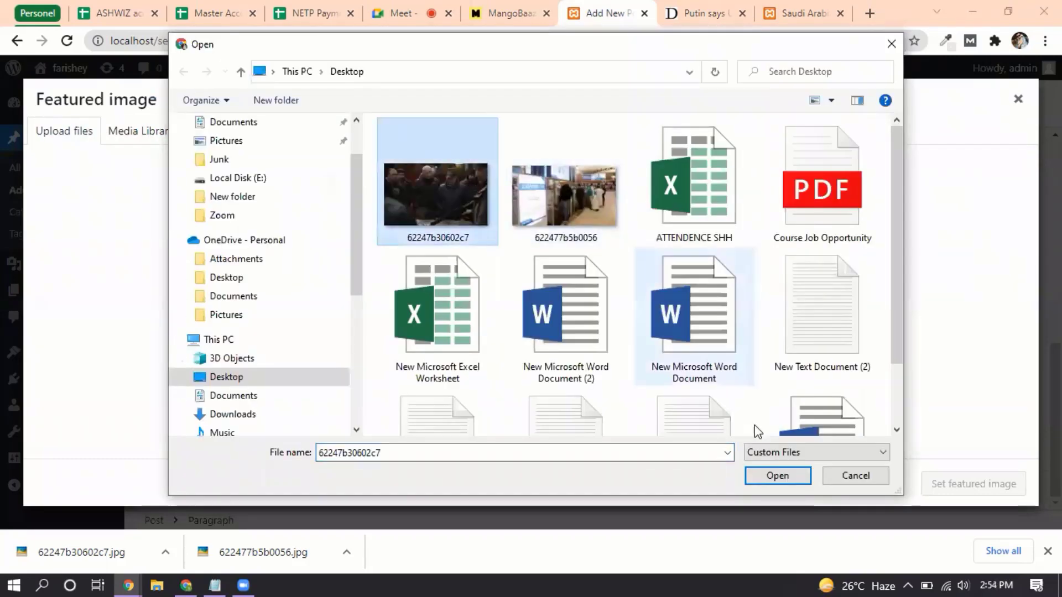
left_click(777, 476)
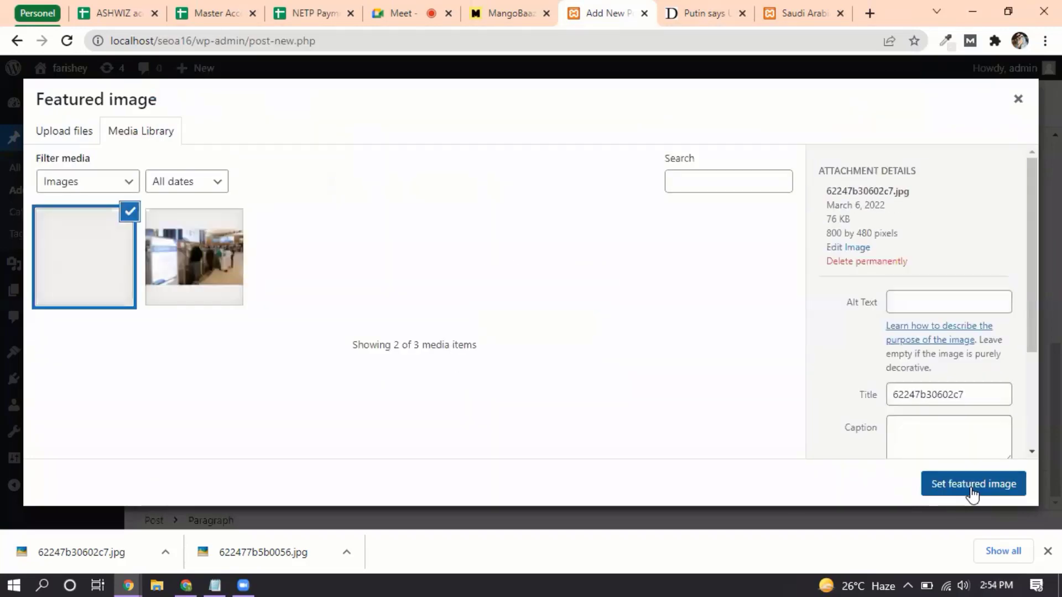
left_click(971, 489)
Add a new category Russia under the parent world news, and also assign the world news category to the post
scroll(891, 310, "up", 4)
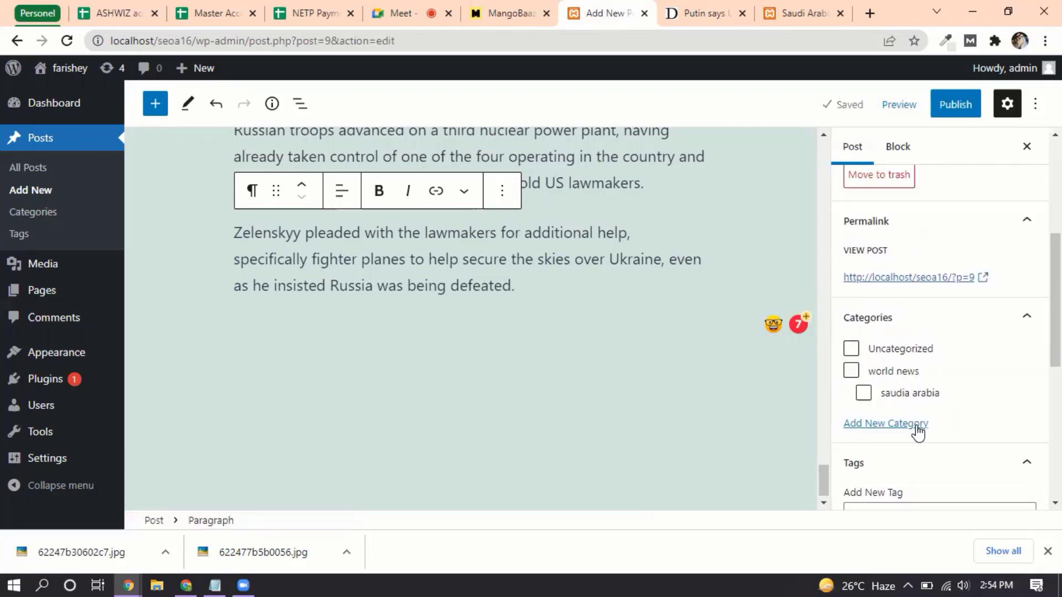
scroll(919, 432, "down", 1)
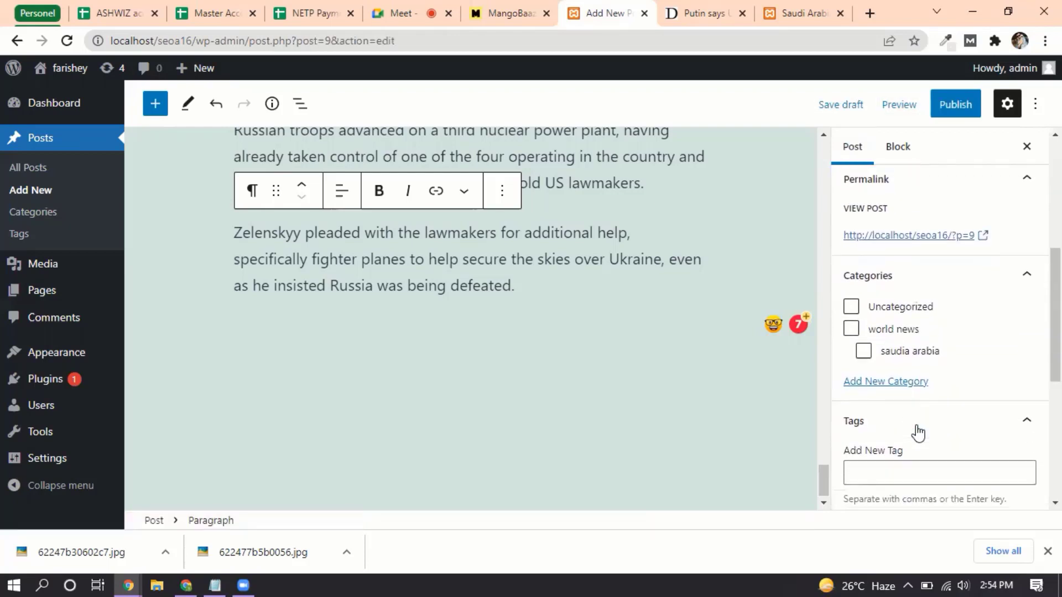
left_click(896, 383)
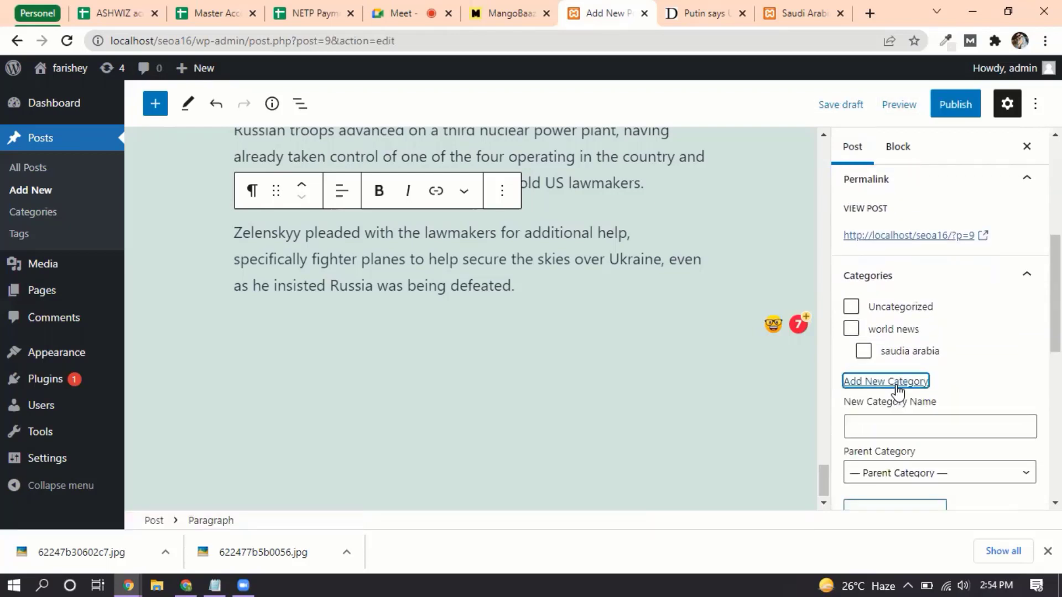
scroll(942, 410, "down", 1)
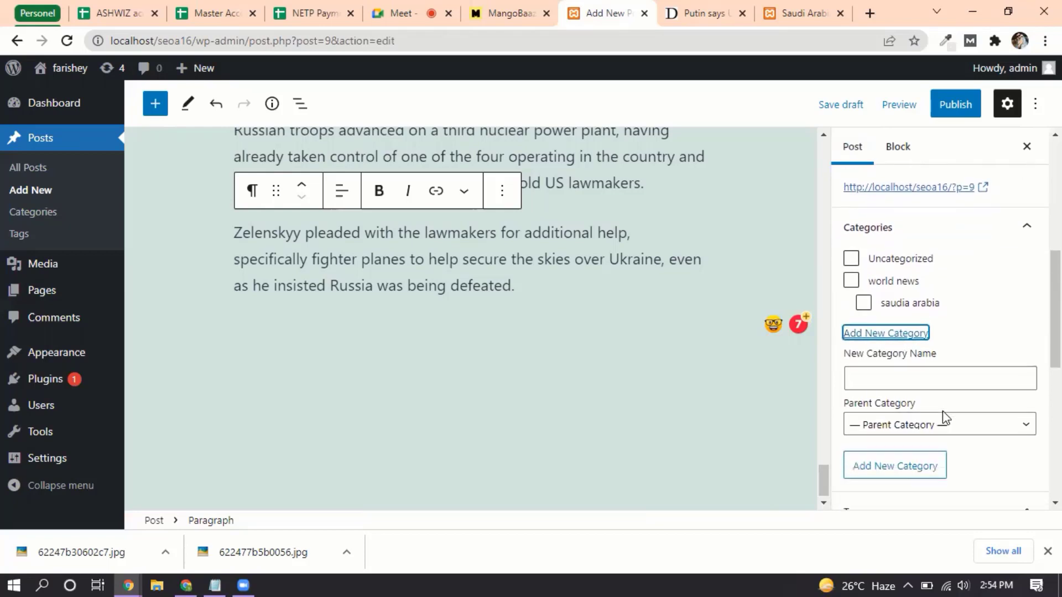
left_click(944, 429)
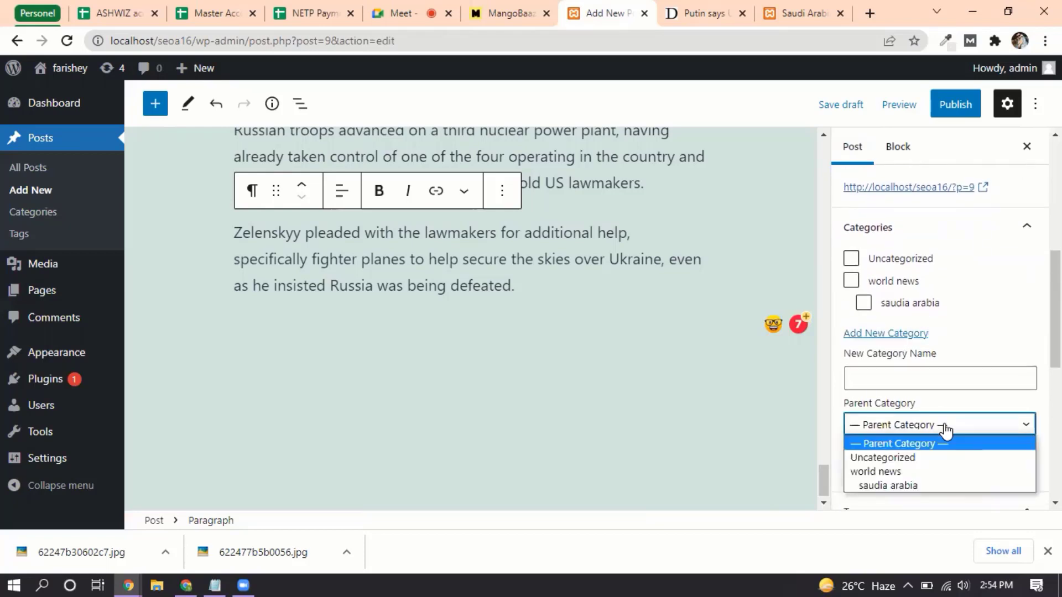
left_click(916, 472)
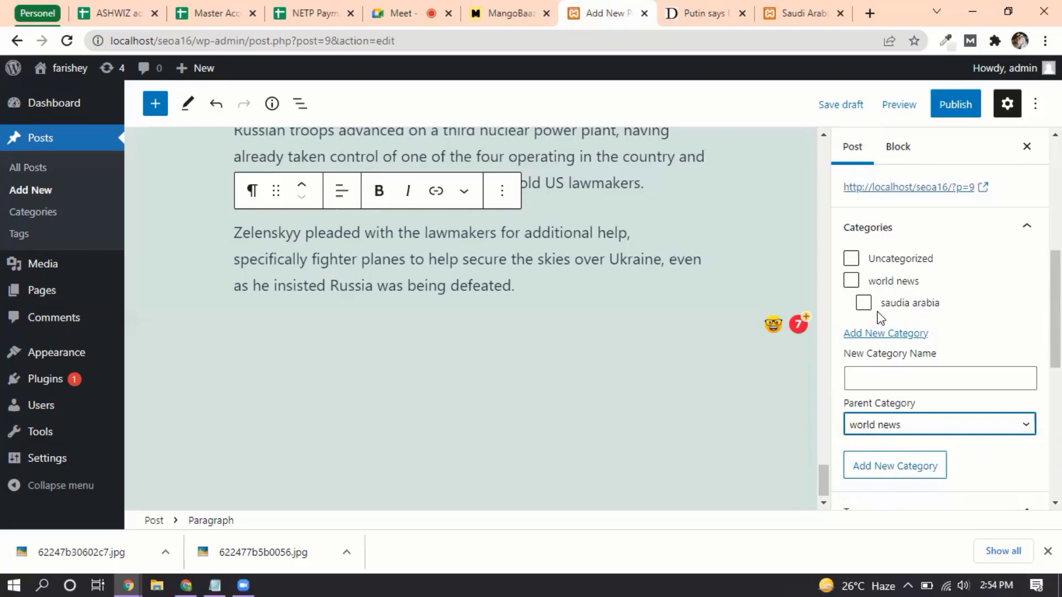
left_click(893, 383)
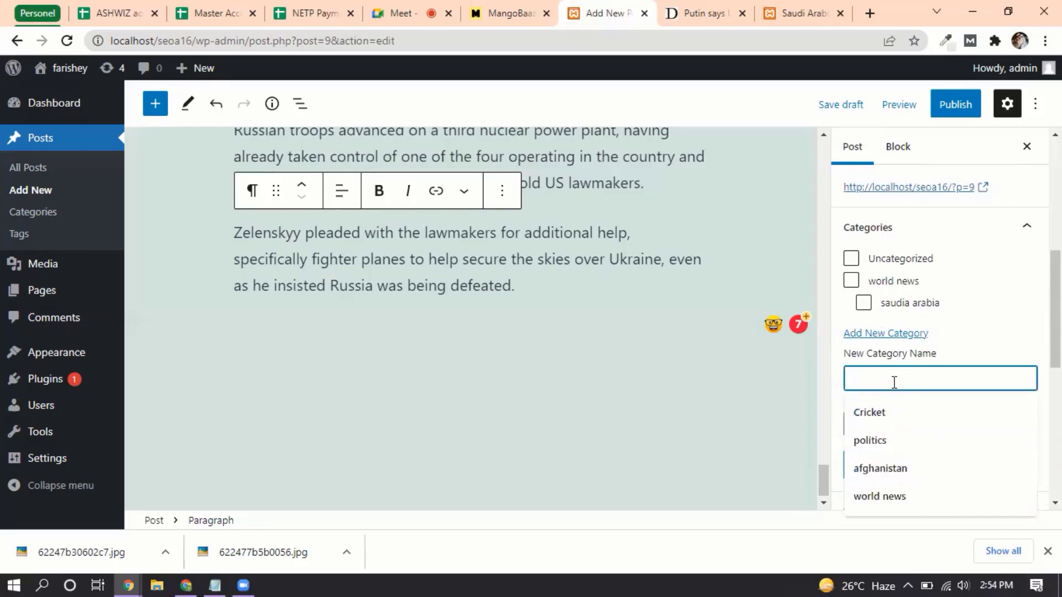
type("Russia")
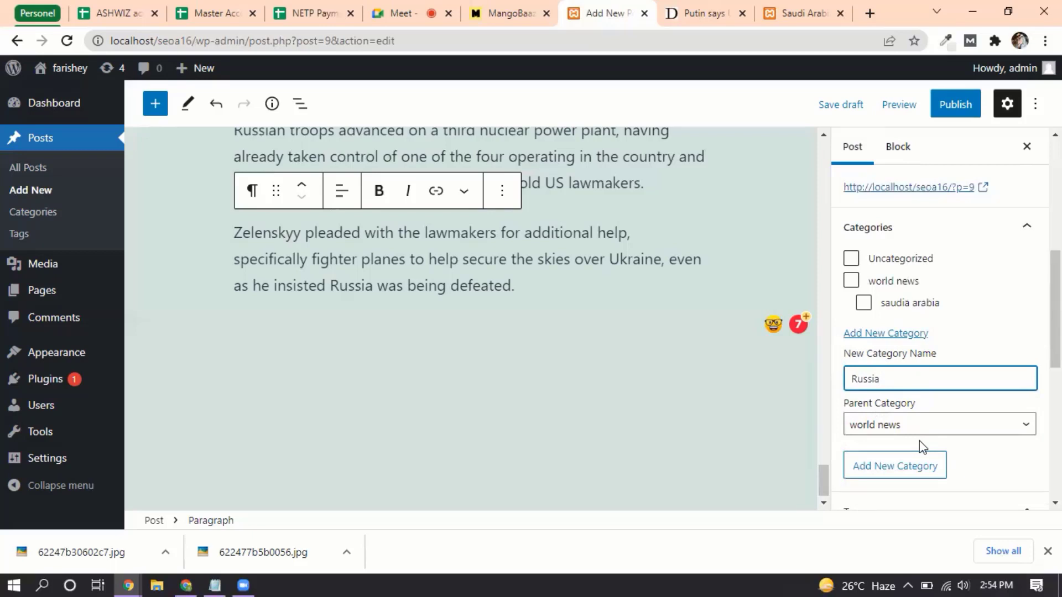
left_click(922, 466)
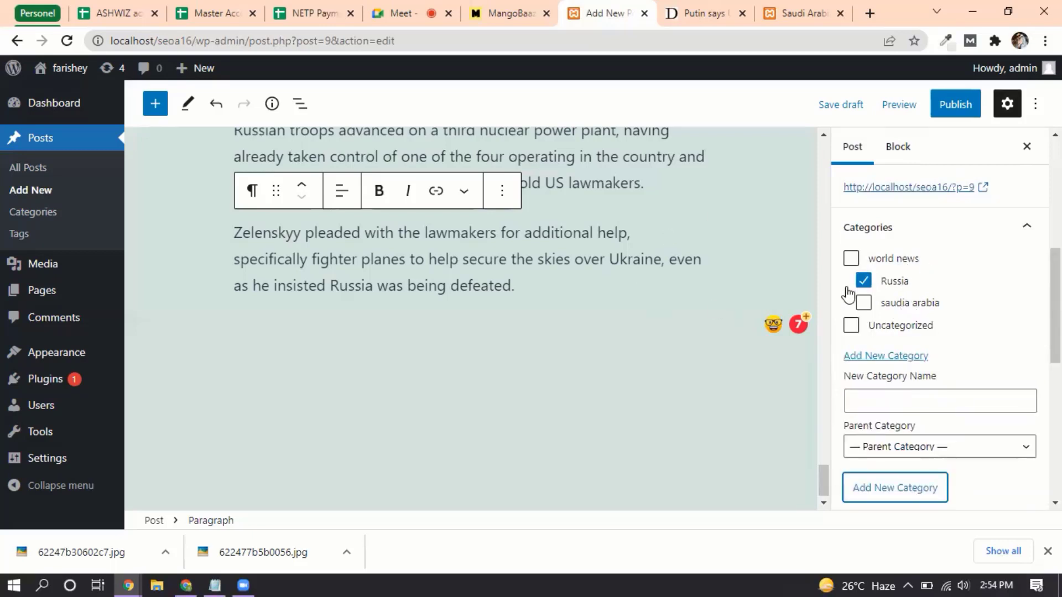
left_click(851, 258)
scroll(721, 249, "up", 5)
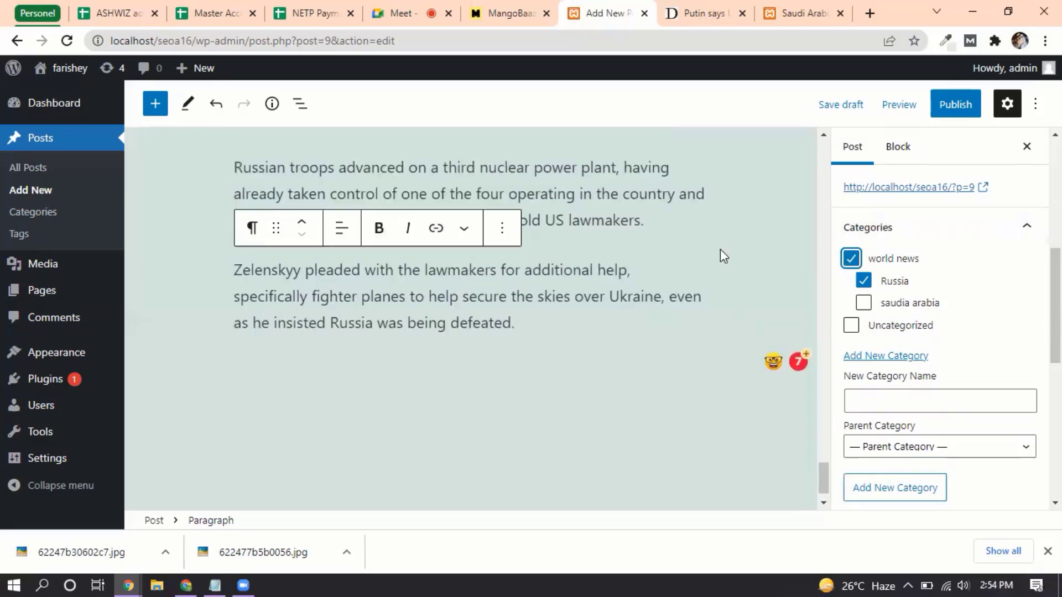
scroll(720, 249, "up", 10)
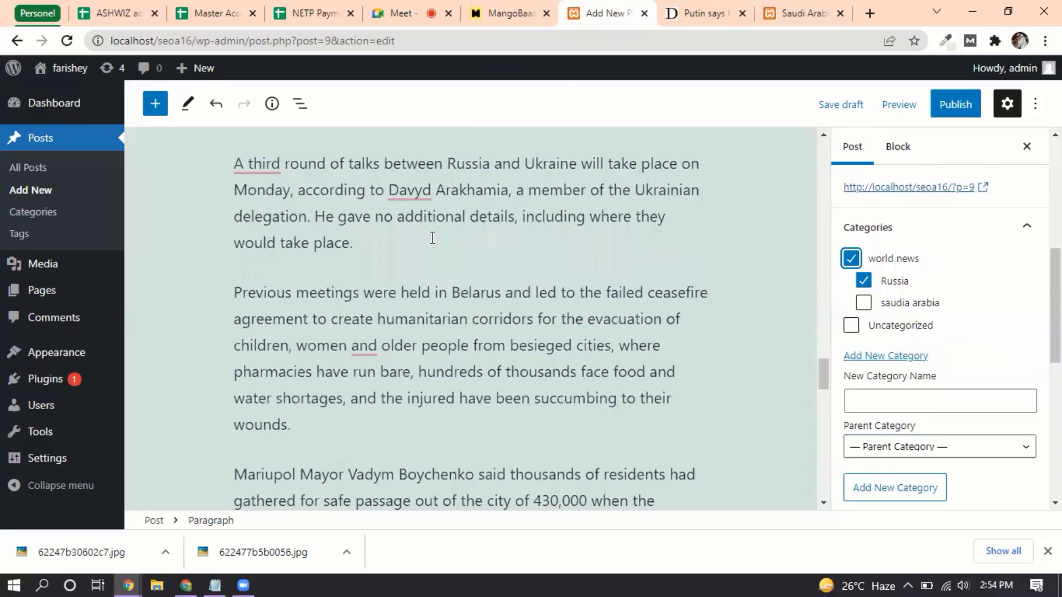
left_click(466, 345)
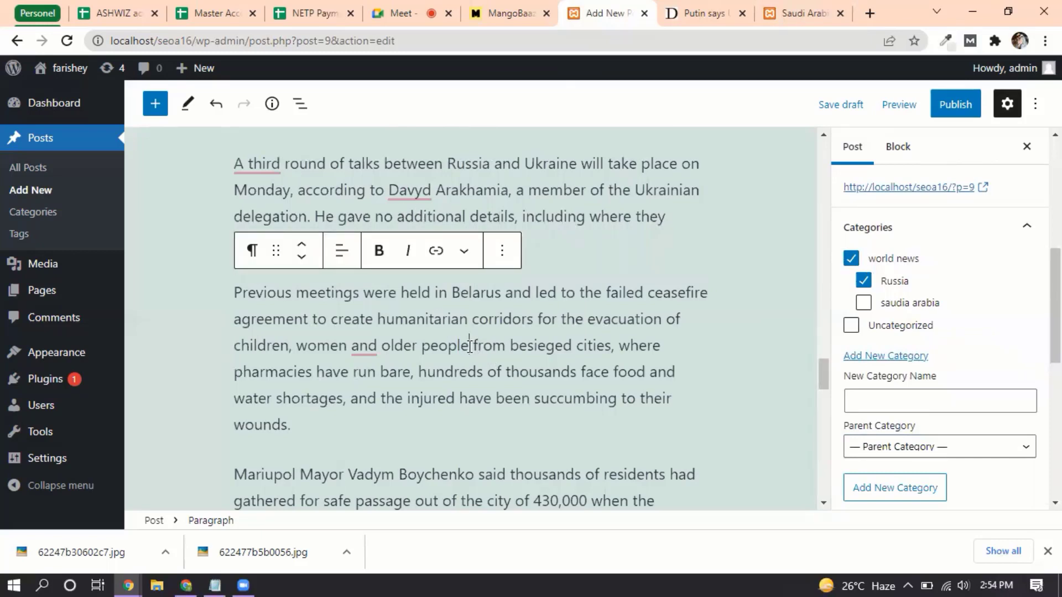
mouse_move(574, 458)
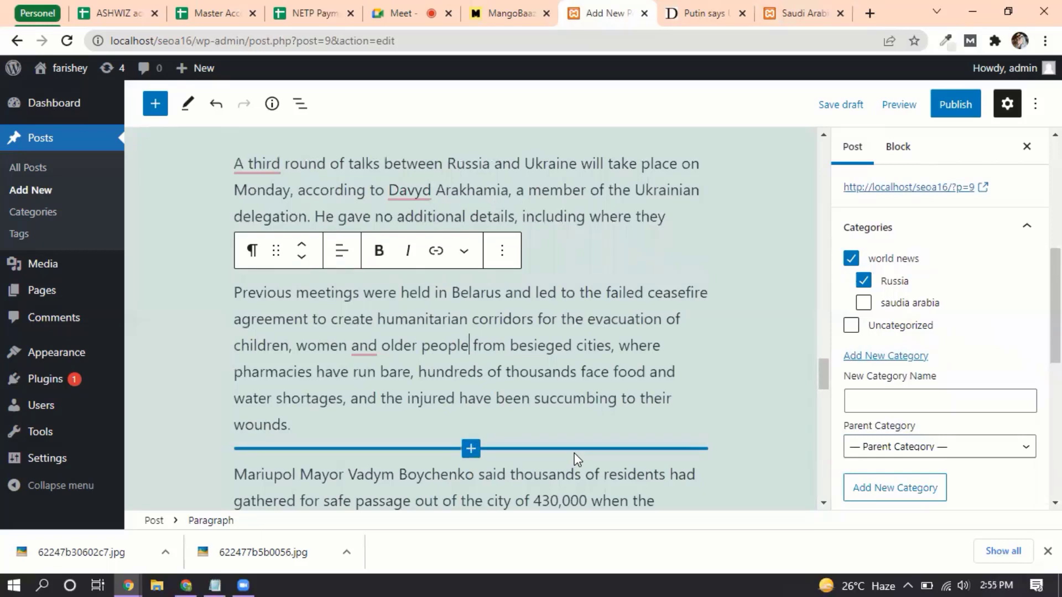
type("www ")
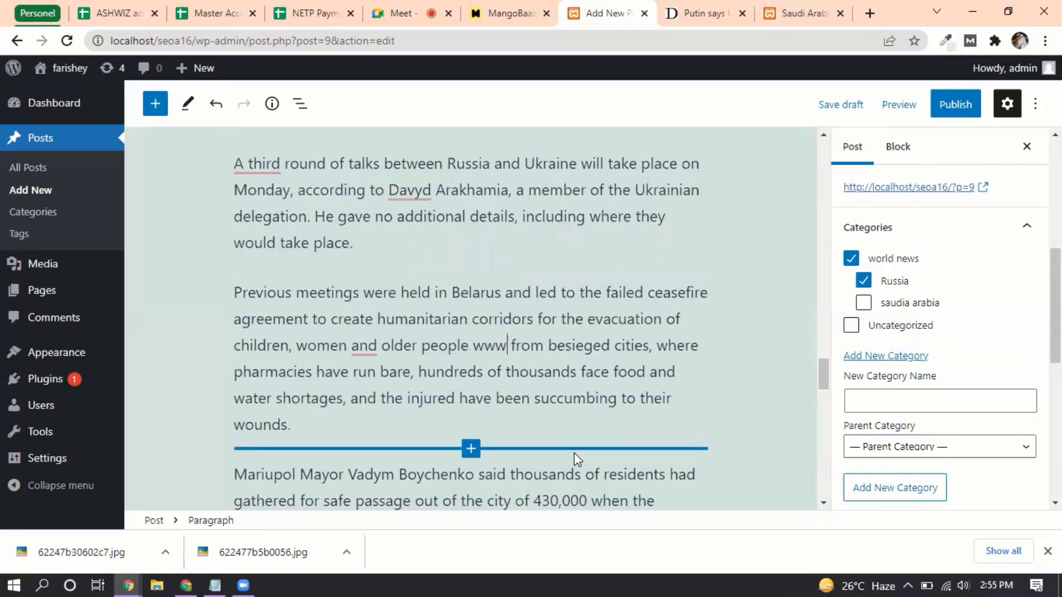
type(".yout")
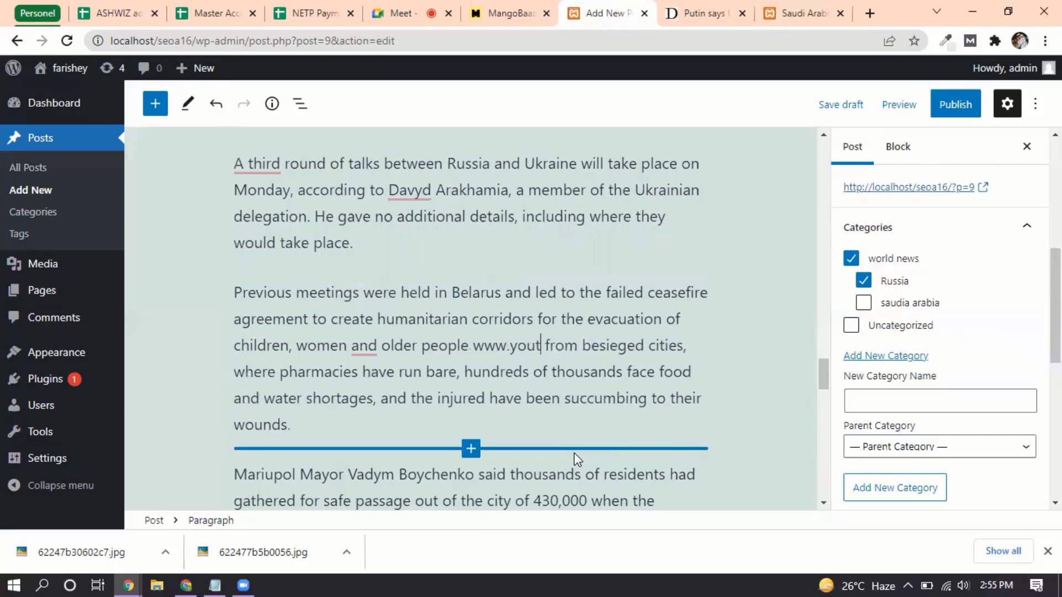
key("BackSpace")
key("BackSpace")
key("BackSpace")
key("BackSpace")
key("BackSpace")
key("BackSpace")
key("BackSpace")
key("BackSpace")
key("BackSpace")
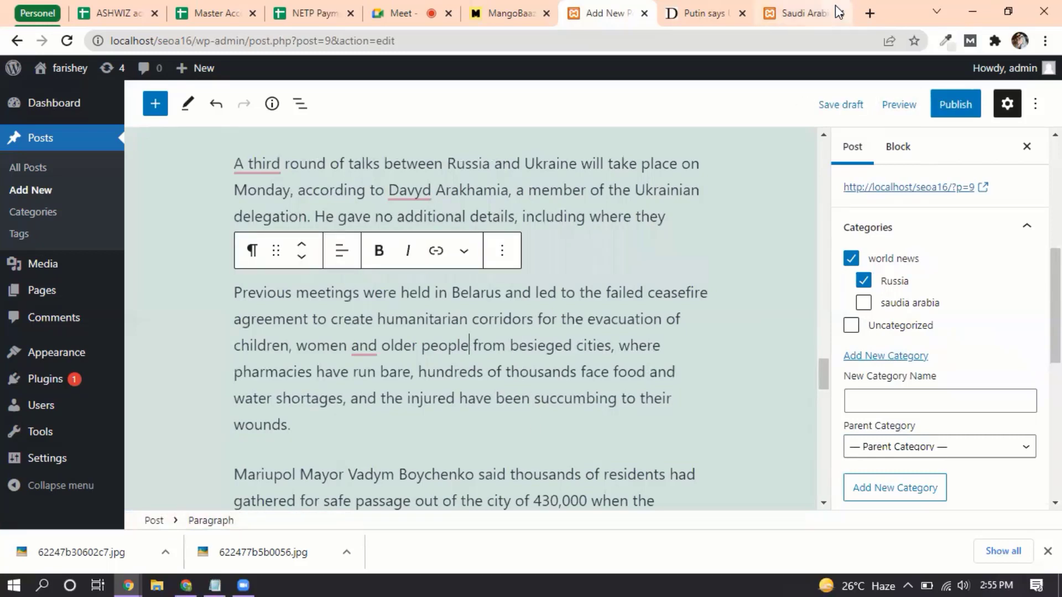
Load youtube.com in a new tab and open the Russia Ukraine War video about the No Fly Zone
left_click(870, 12)
type("youtube.com")
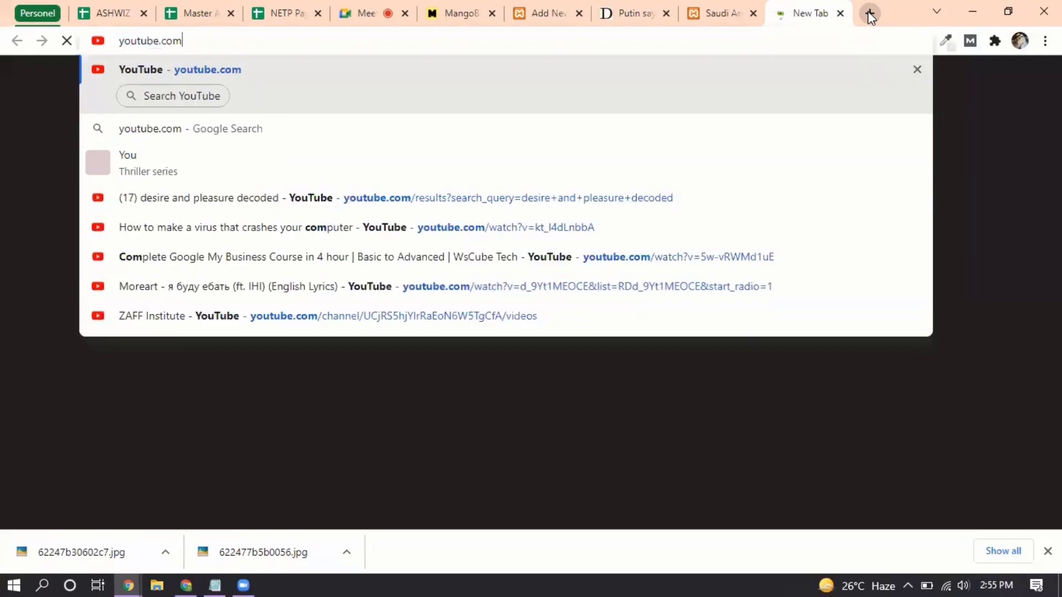
key("Return")
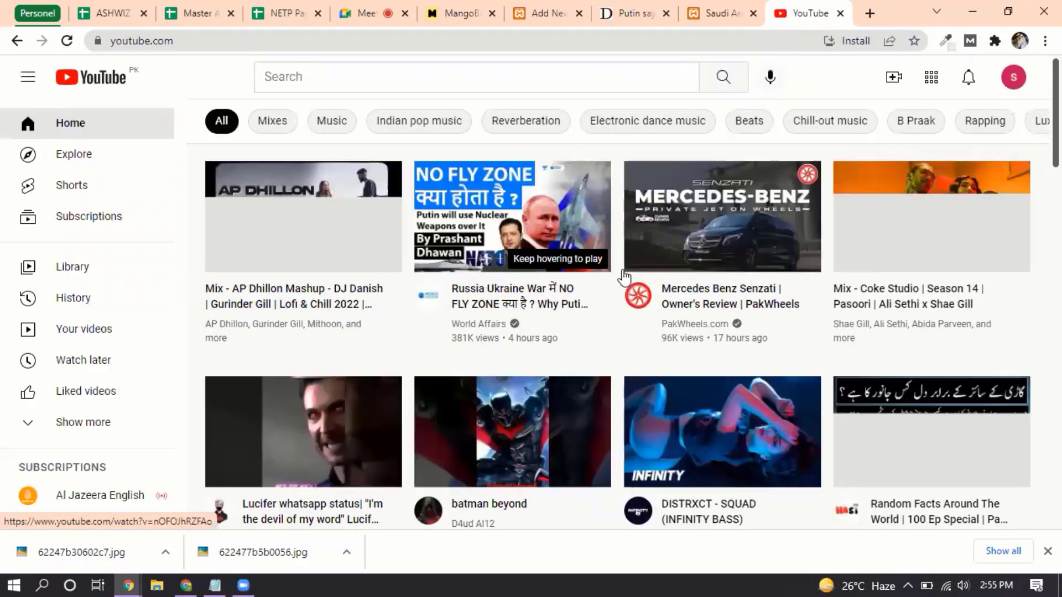
left_click(525, 216)
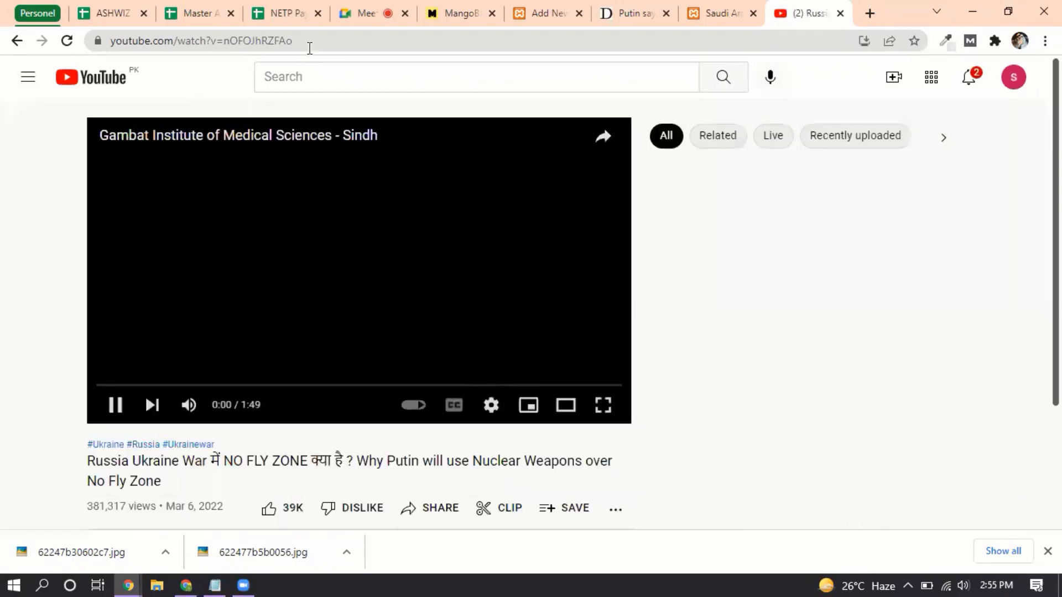
Pause the YouTube video, copy its web address and return to the post editor by closing the video's tab
left_click(313, 44)
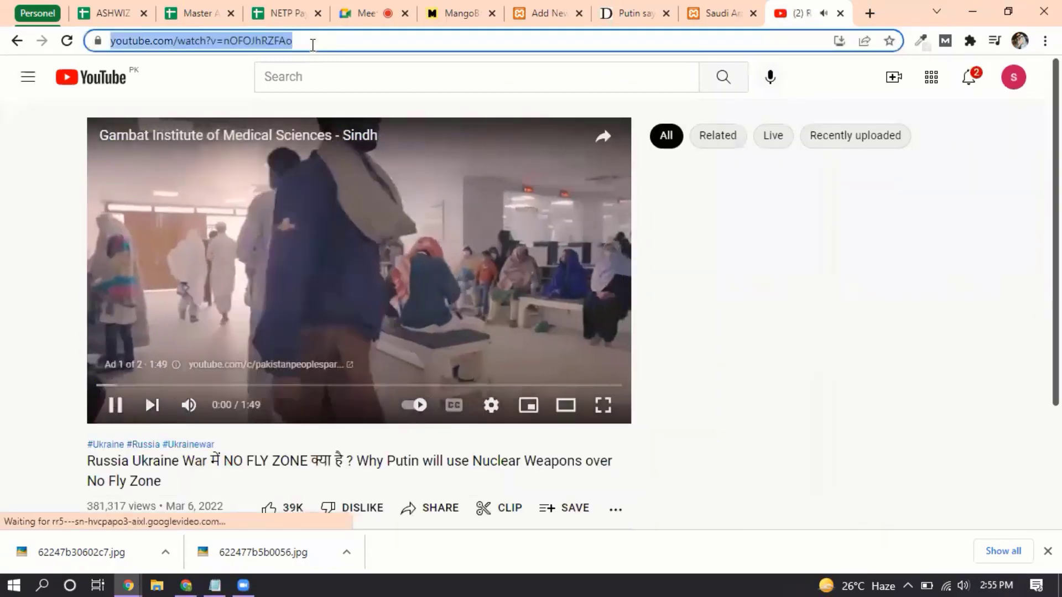
left_click(269, 248)
left_click(270, 247)
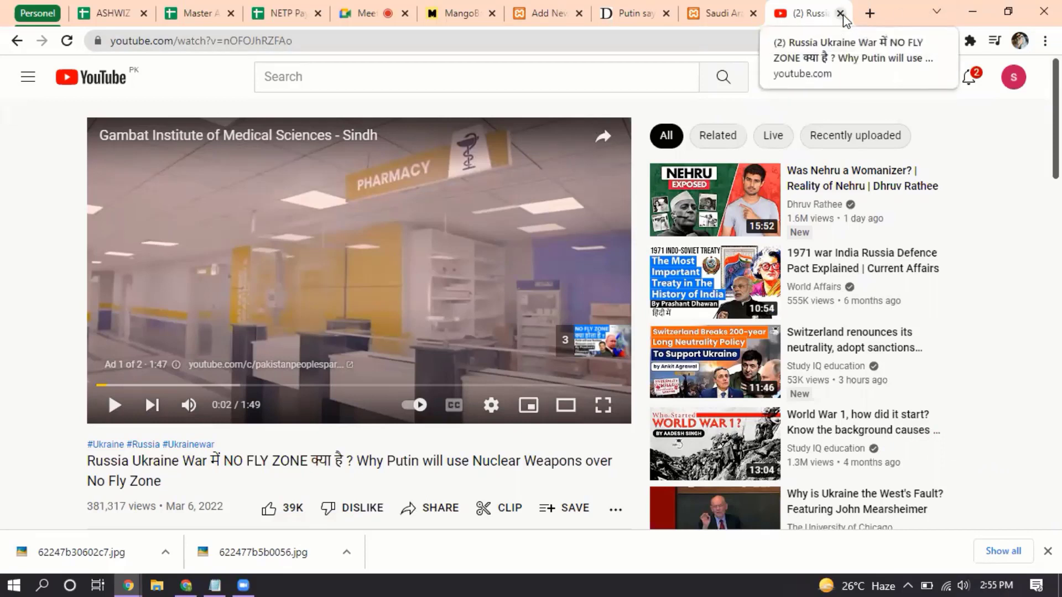
left_click(305, 41)
key("ctrl+c")
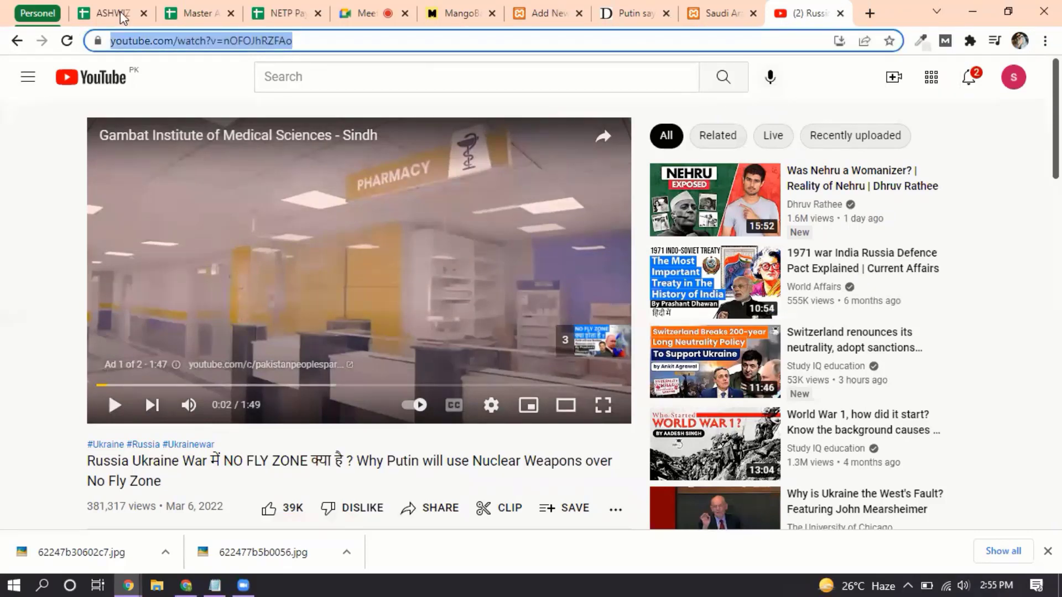
left_click(842, 13)
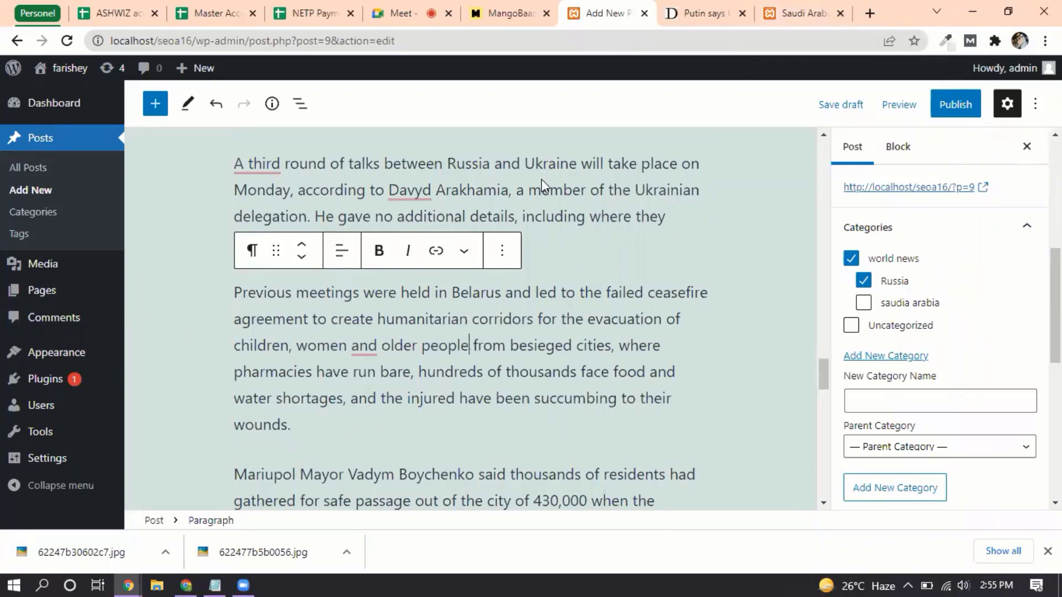
Embed the copied YouTube video link in a YouTube block after the paragraph about the third round of talks
left_click(562, 252)
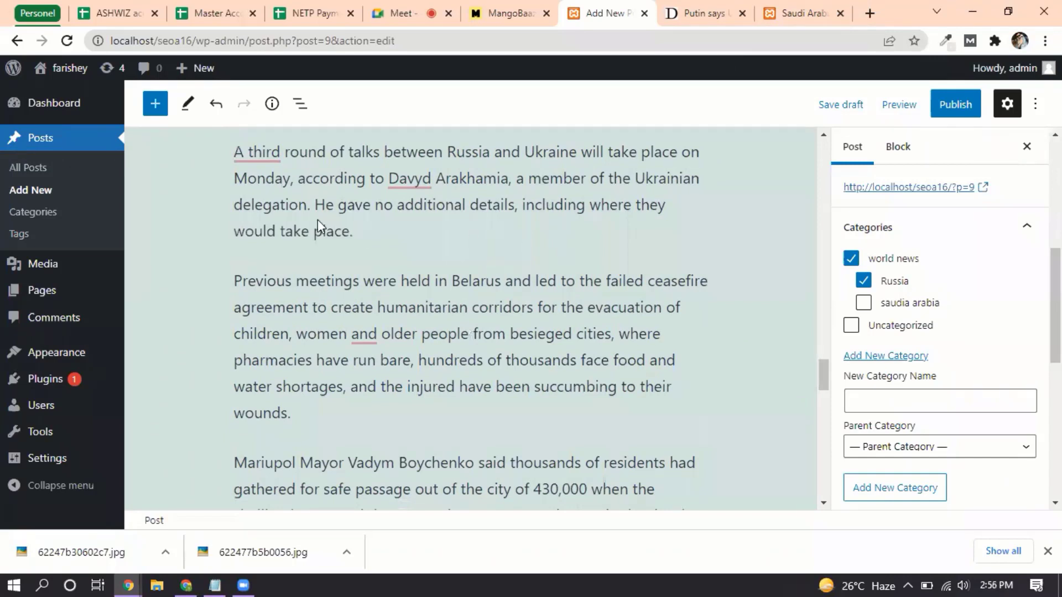
left_click(361, 238)
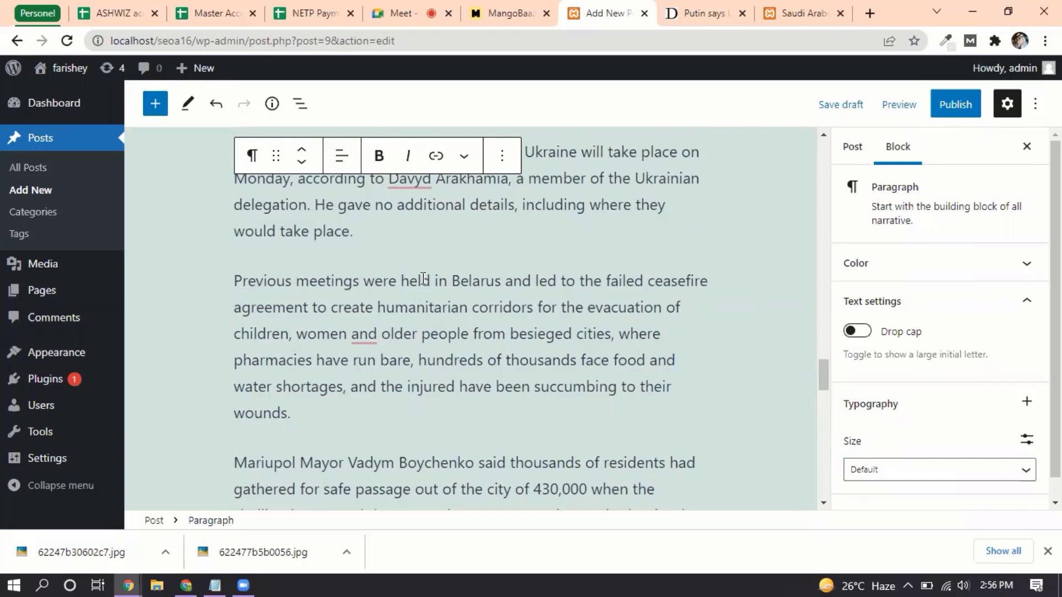
mouse_move(472, 254)
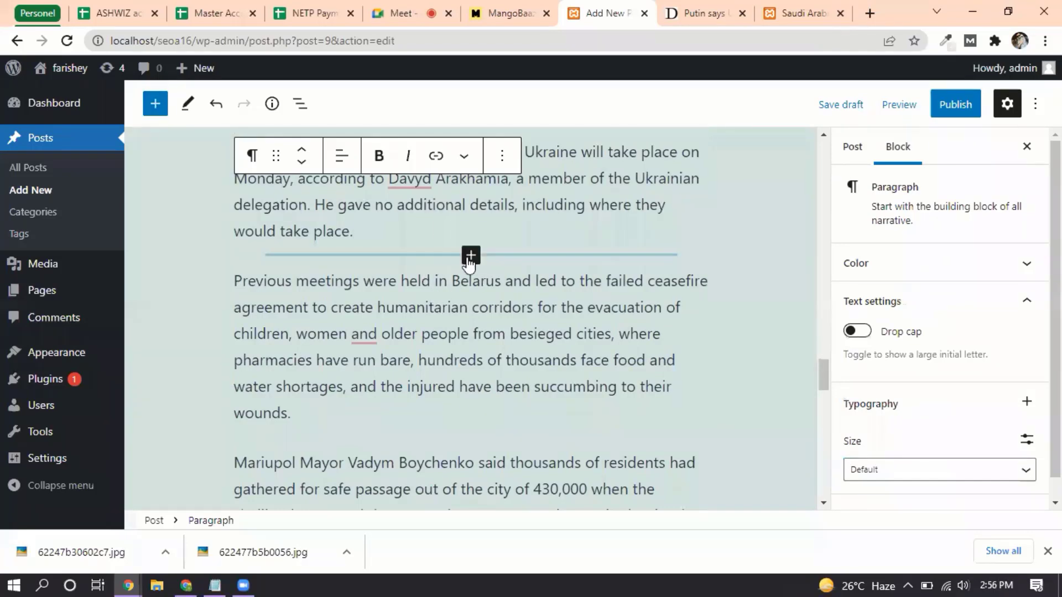
left_click(516, 181)
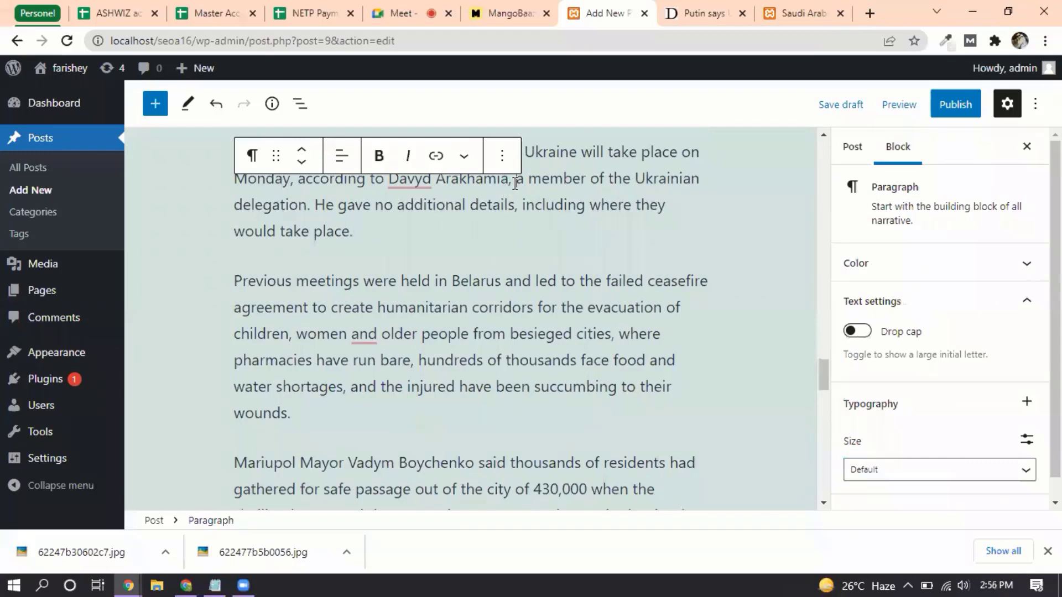
left_click(148, 103)
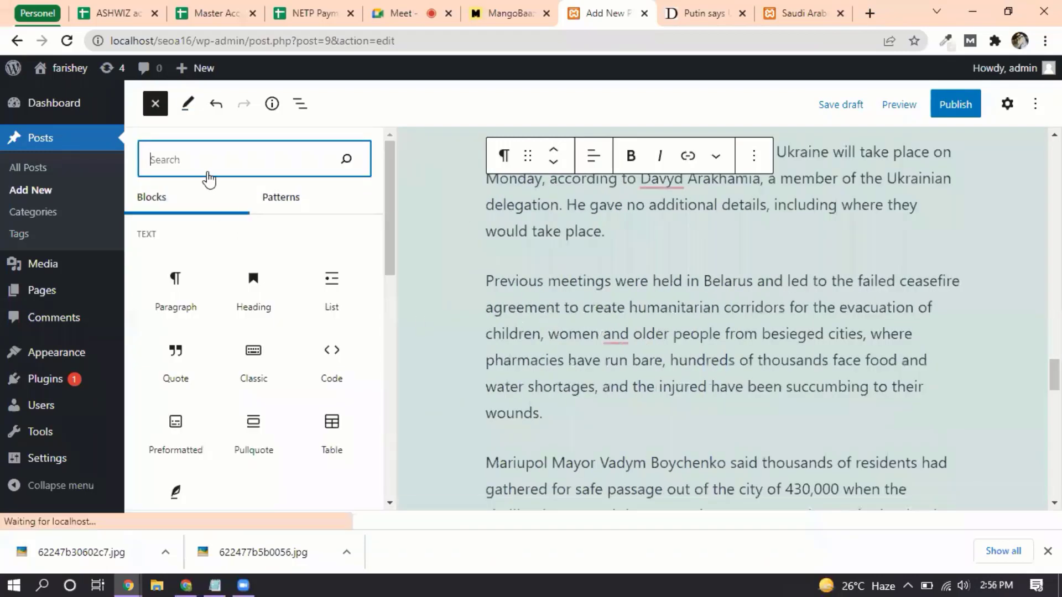
type("you")
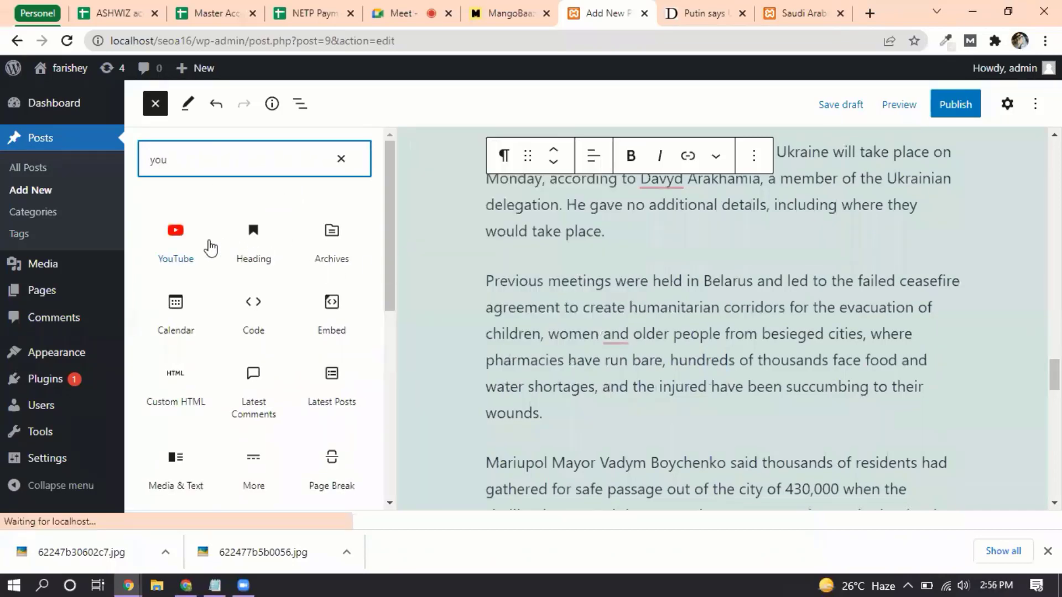
left_click(169, 244)
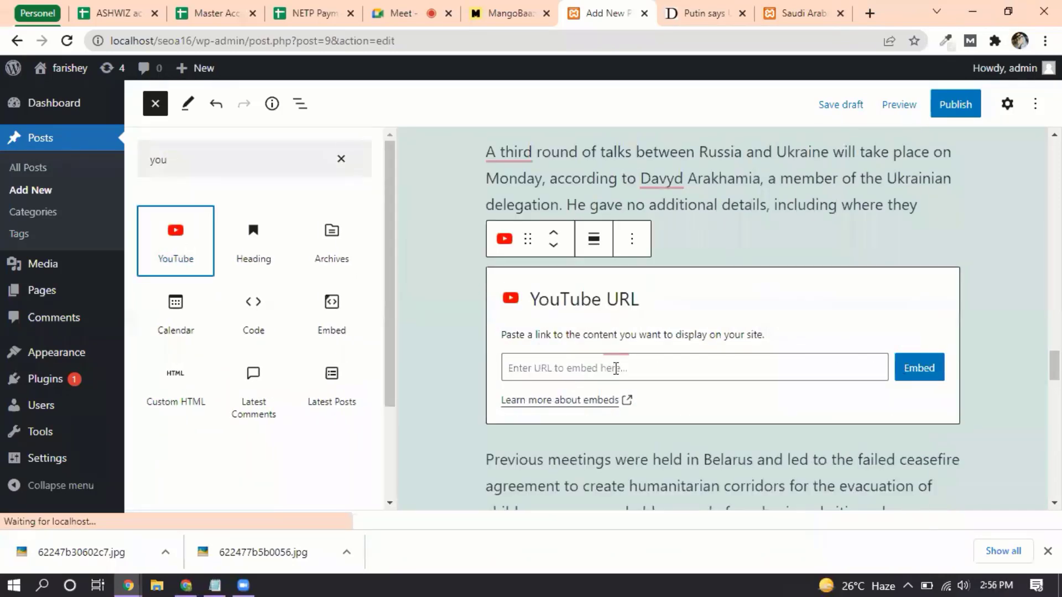
left_click(621, 367)
key("ctrl+v")
left_click(784, 370)
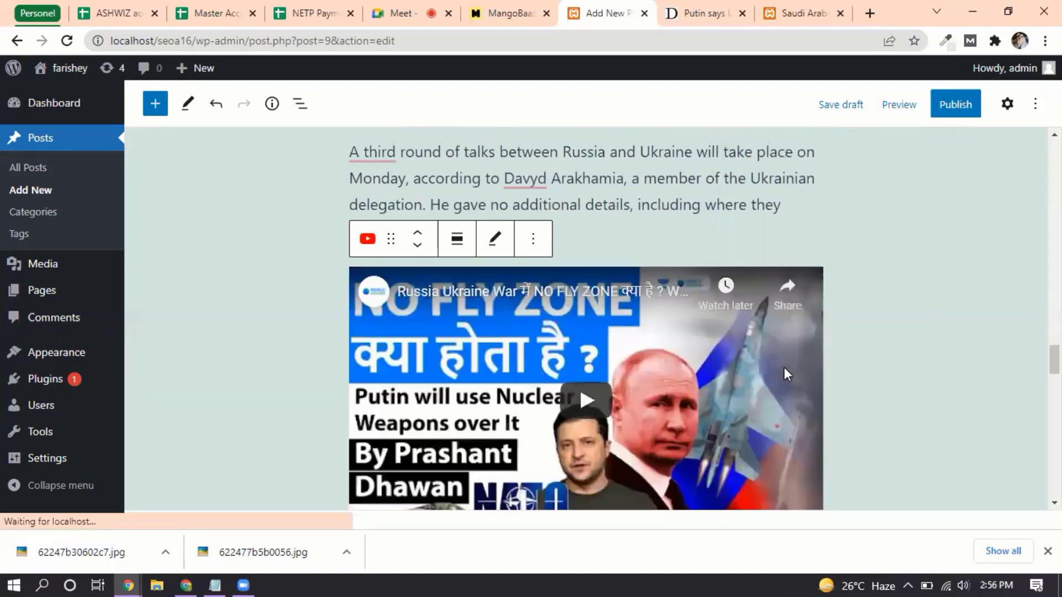
Publish the Putin post with public visibility and immediate timing
scroll(785, 367, "down", 7)
left_click(955, 106)
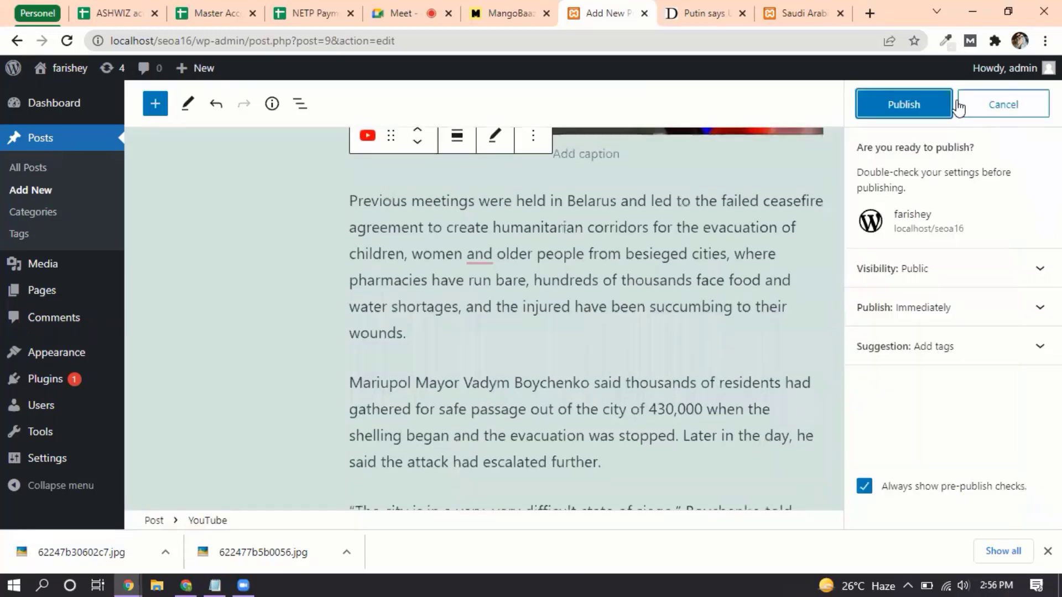
left_click(927, 104)
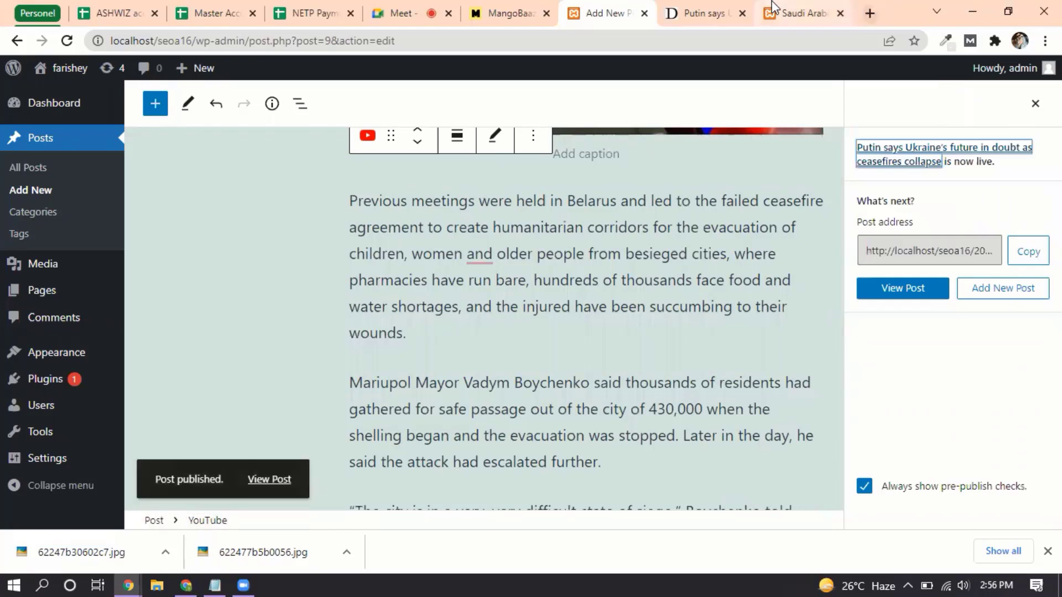
Go from the Saudi Arabia post to the farishey home page and open the full Putin post
left_click(797, 13)
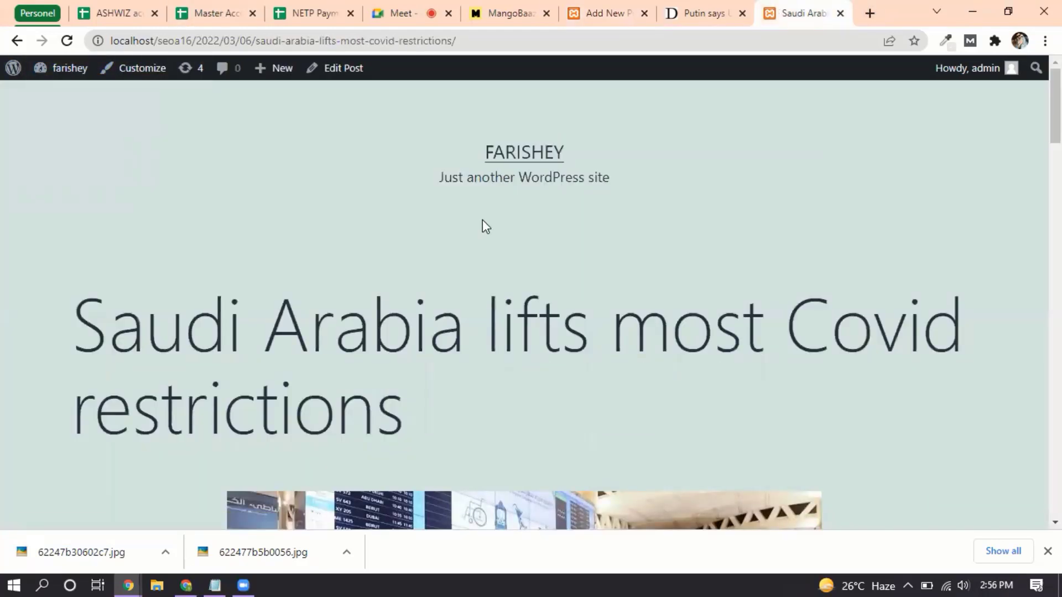
left_click(522, 160)
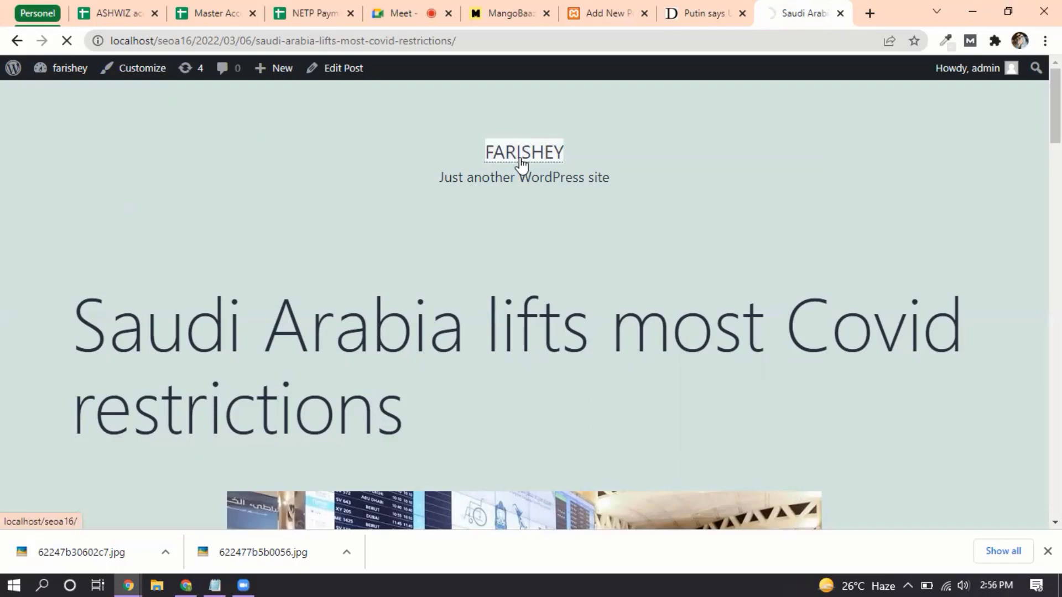
scroll(528, 279, "down", 6)
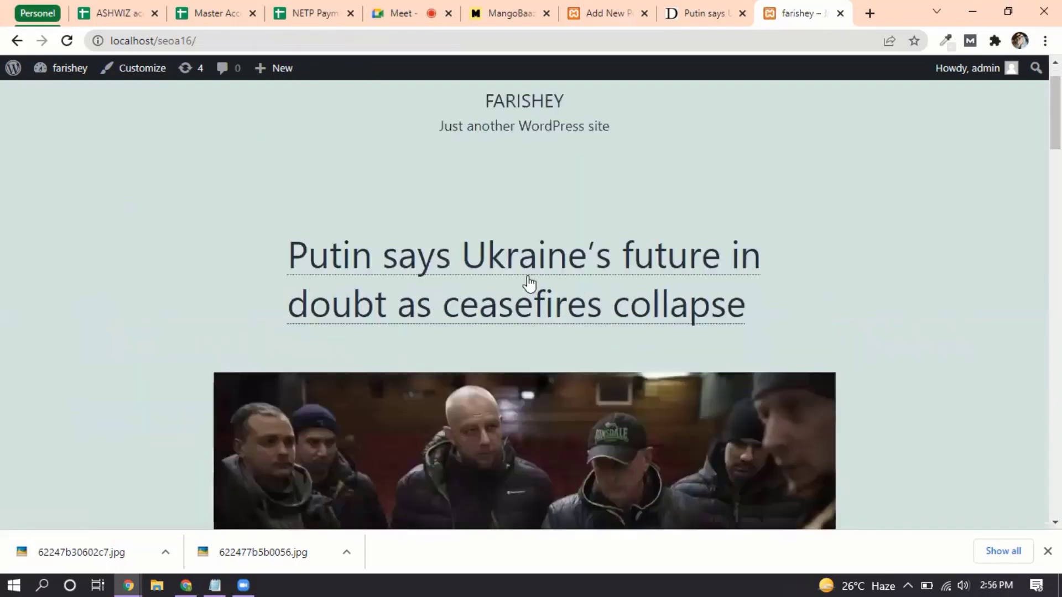
scroll(529, 283, "down", 8)
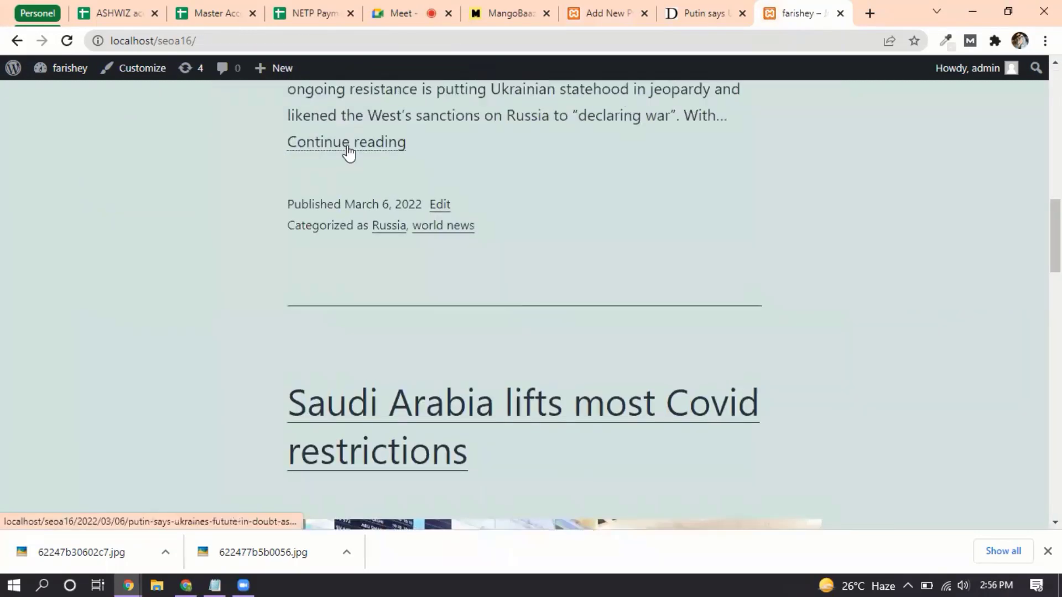
left_click(348, 147)
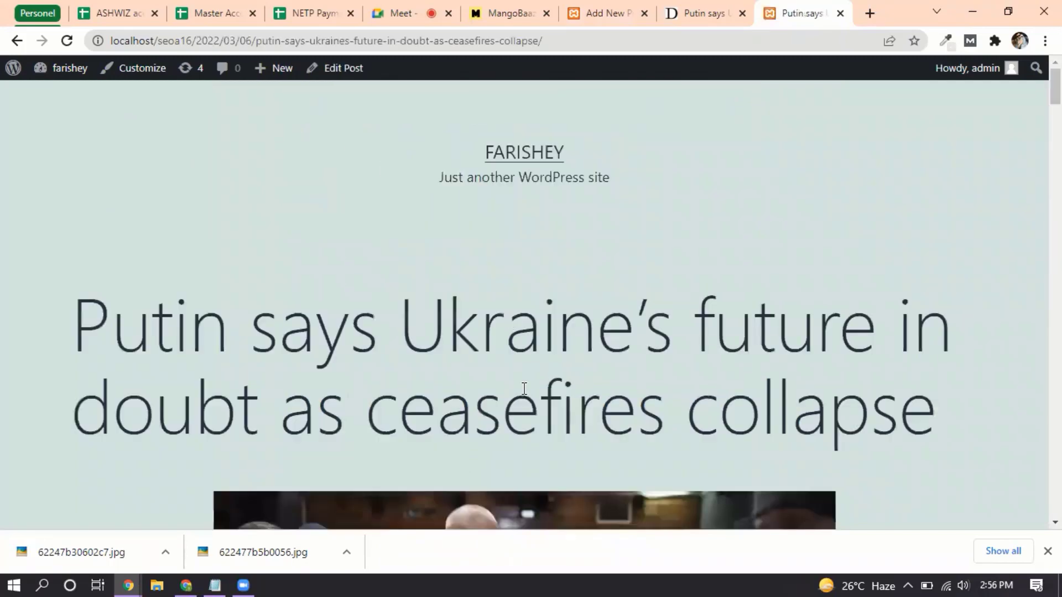
Find the embedded No Fly Zone video in the published post, play it briefly and pause it
scroll(525, 389, "down", 3)
scroll(524, 389, "down", 20)
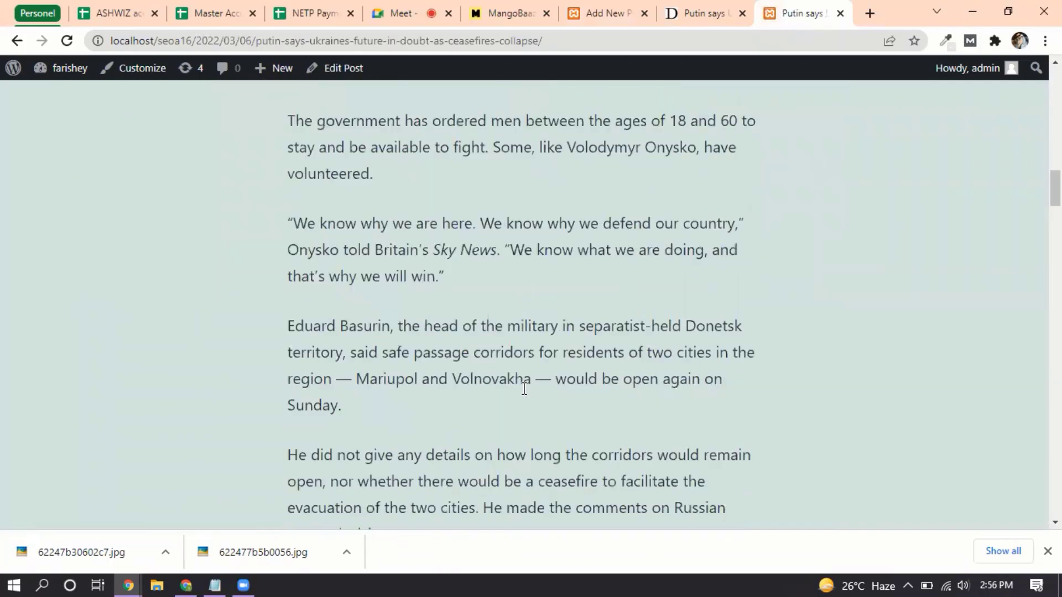
scroll(524, 389, "down", 20)
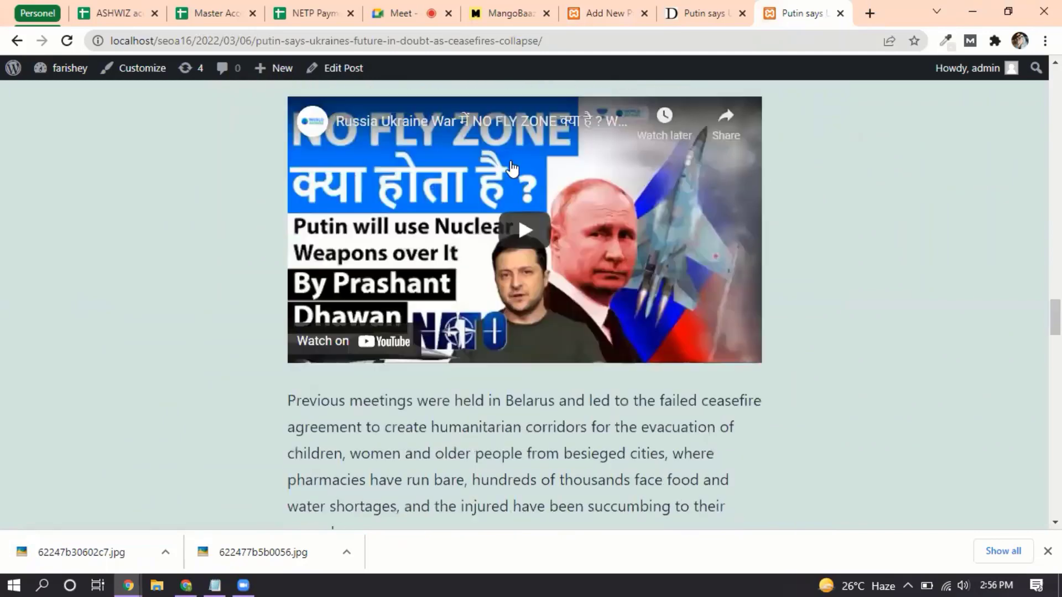
left_click(532, 228)
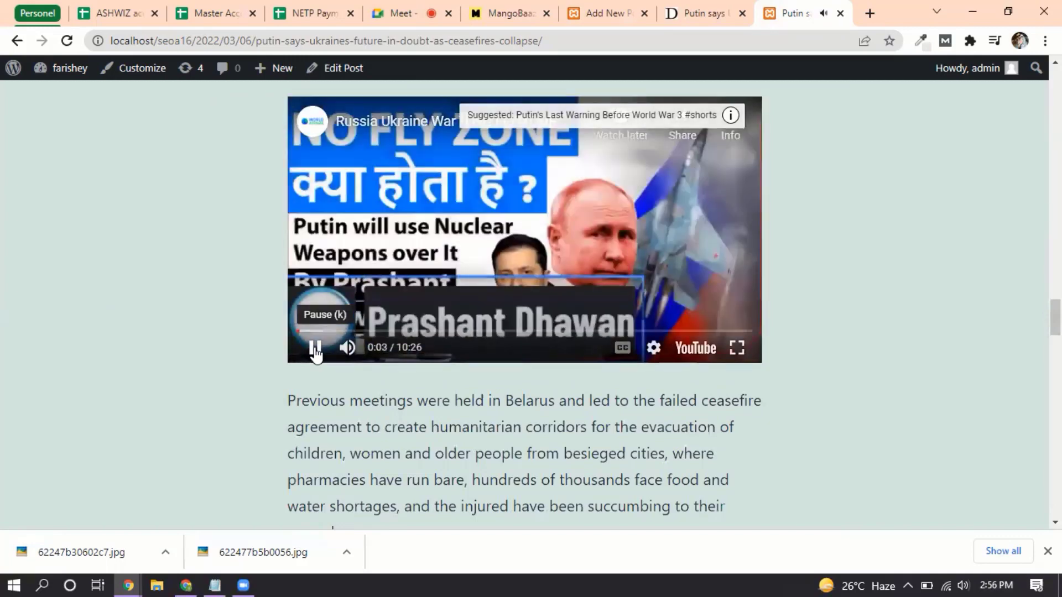
left_click(315, 349)
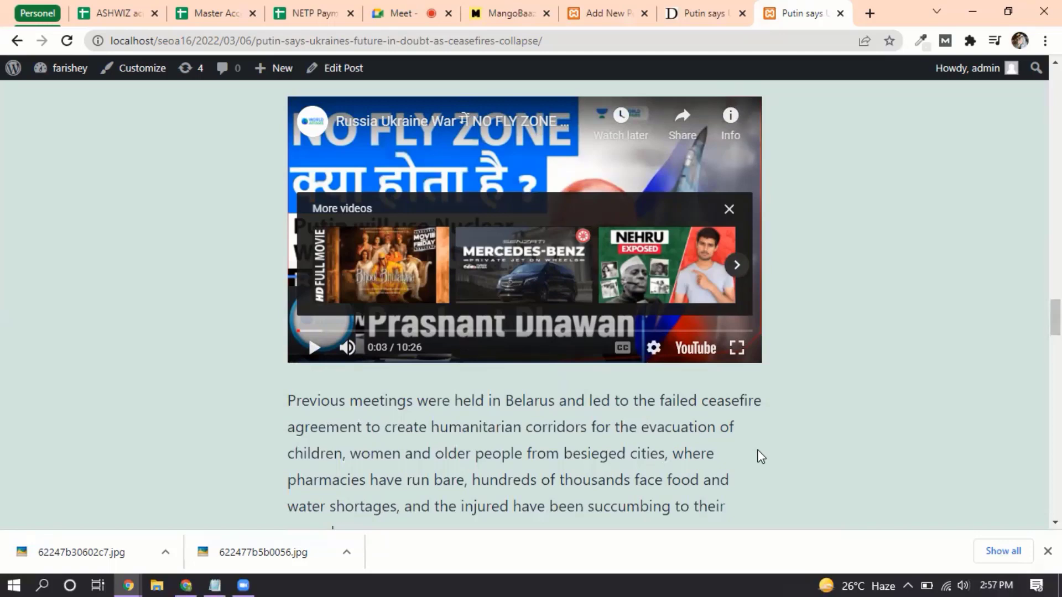
Switch to the Notepad notes and add the line "Youtube Embed - Panalyze" below the existing text
left_click(215, 585)
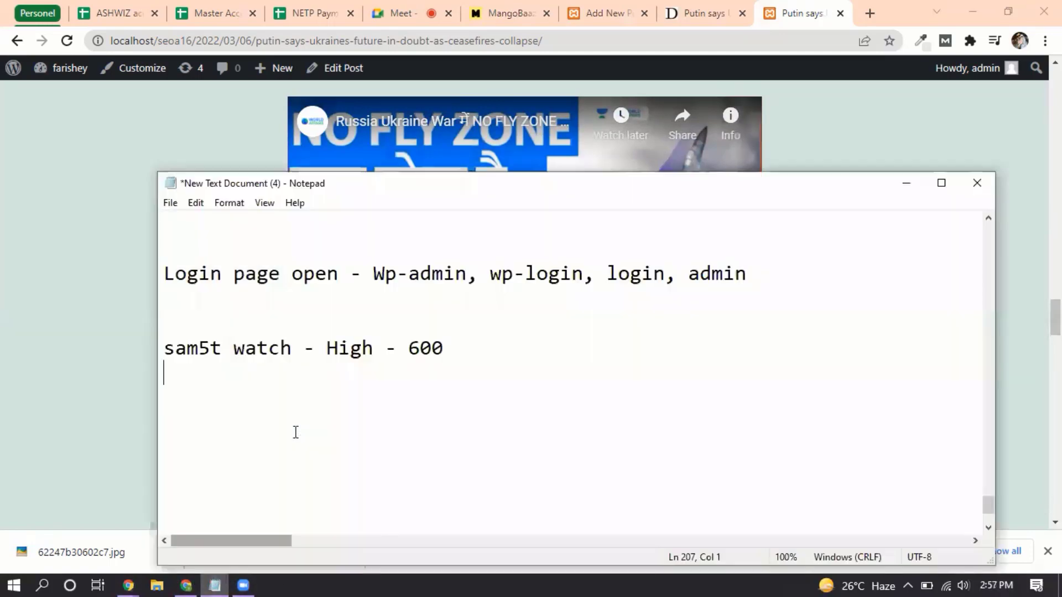
scroll(296, 433, "down", 2)
key("Return")
key("Return")
type("Y")
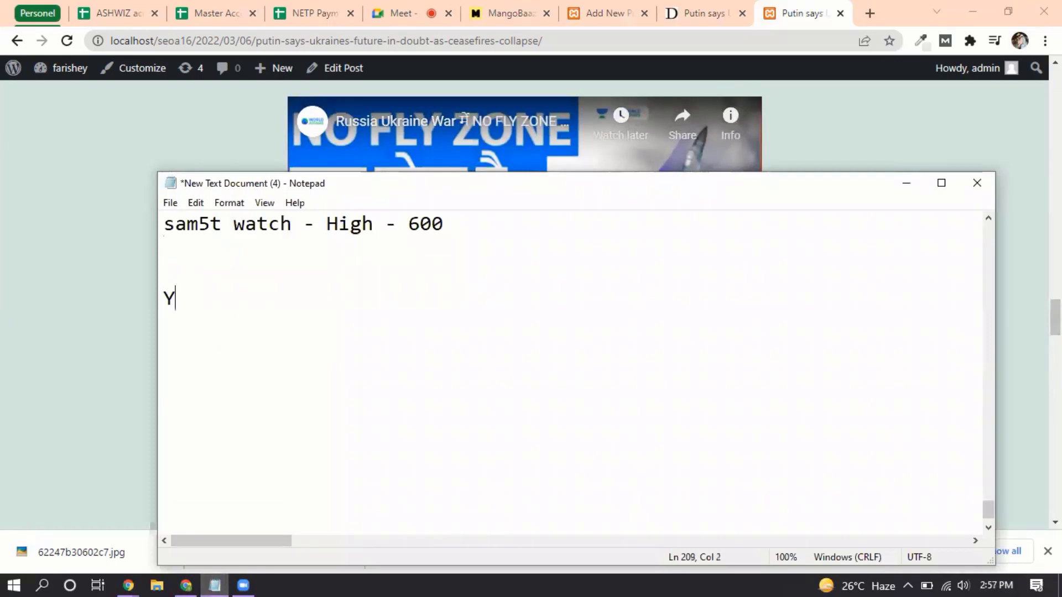
type("outube ")
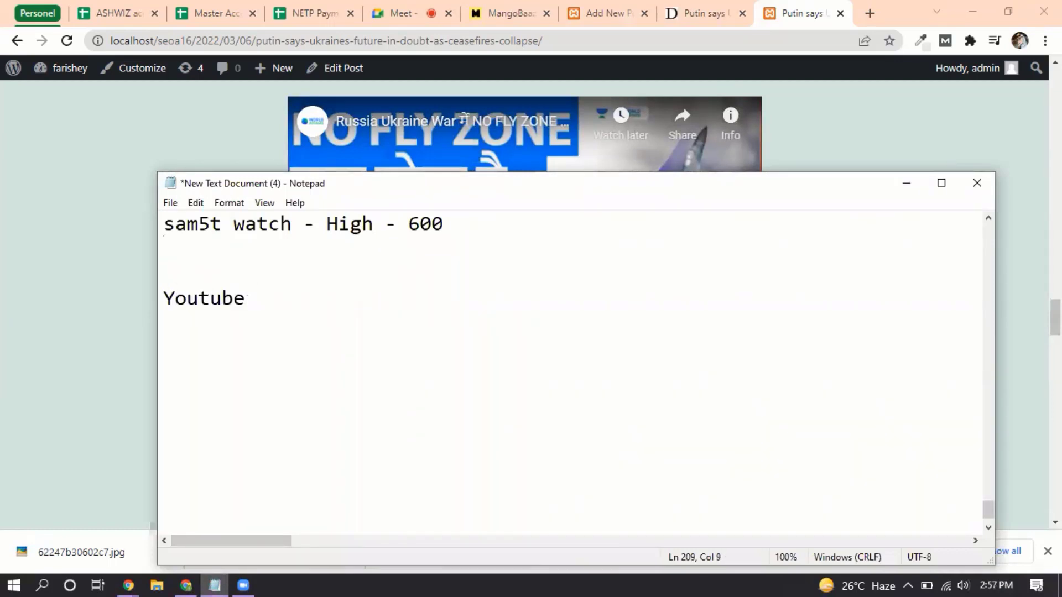
type("Embed - Pna")
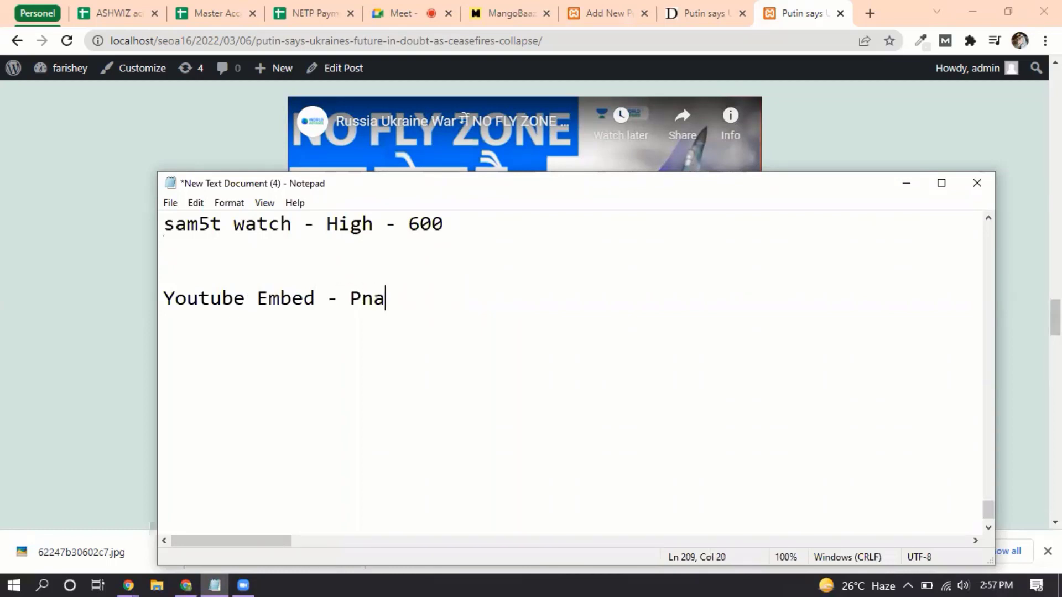
key("BackSpace")
key("BackSpace")
type("analyze")
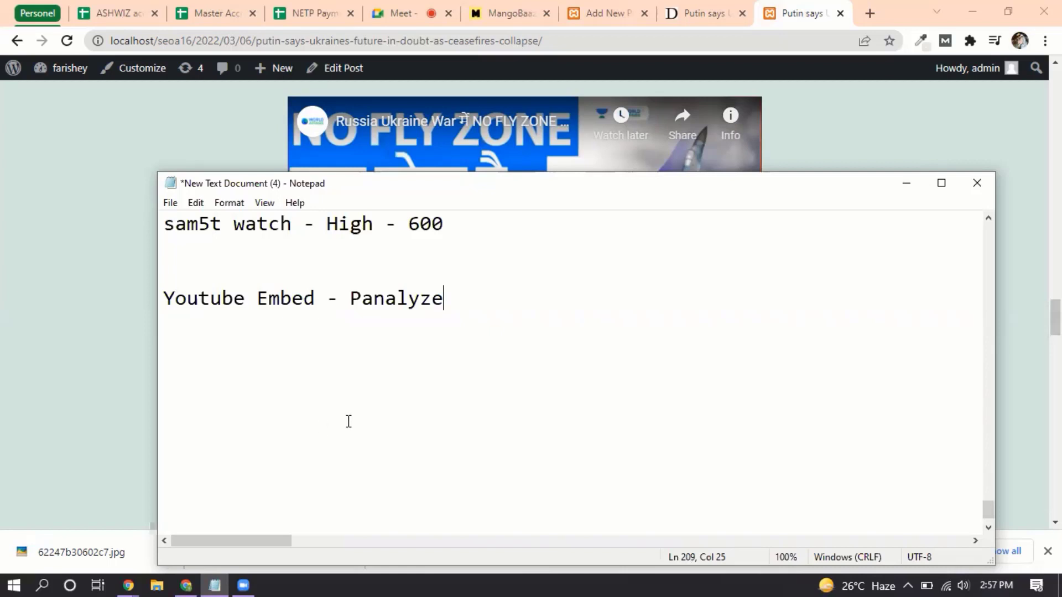
left_click_drag(458, 297, 168, 291)
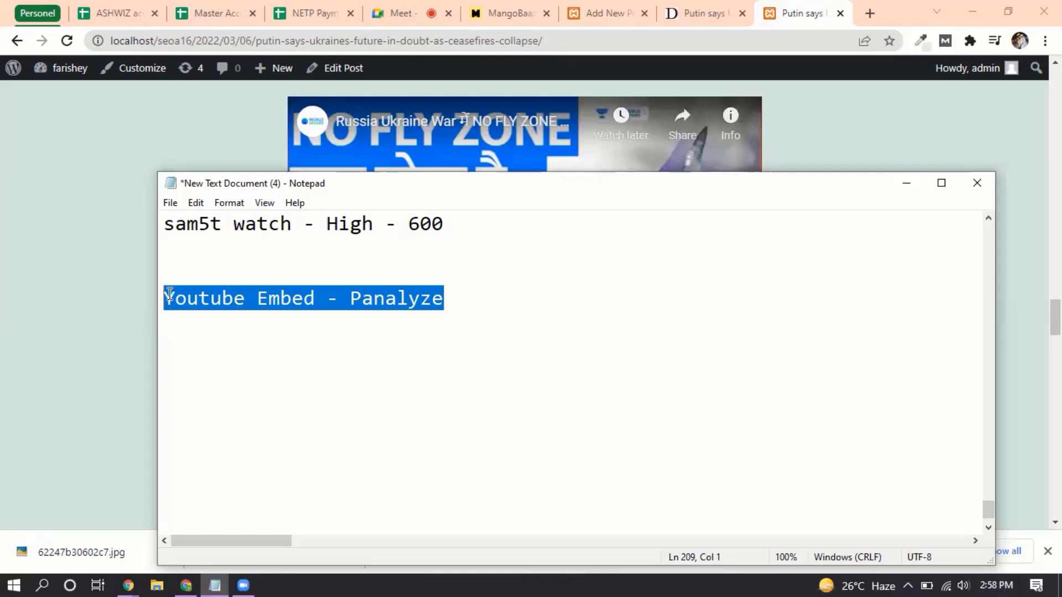
key("Down")
key("Down")
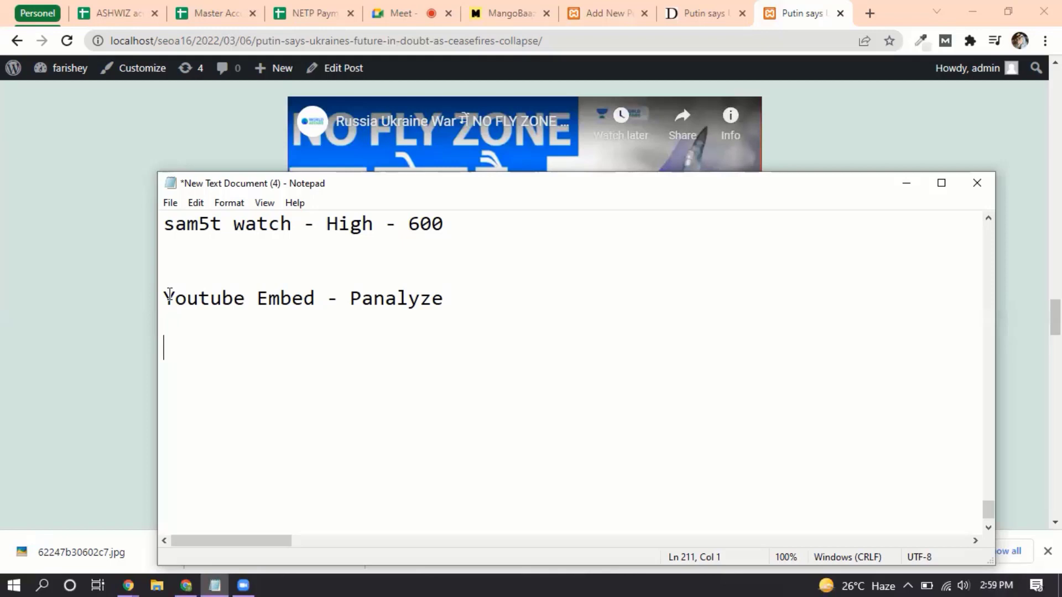
Return to the browser and compare the source Dawn article with the published Putin post
left_click(817, 139)
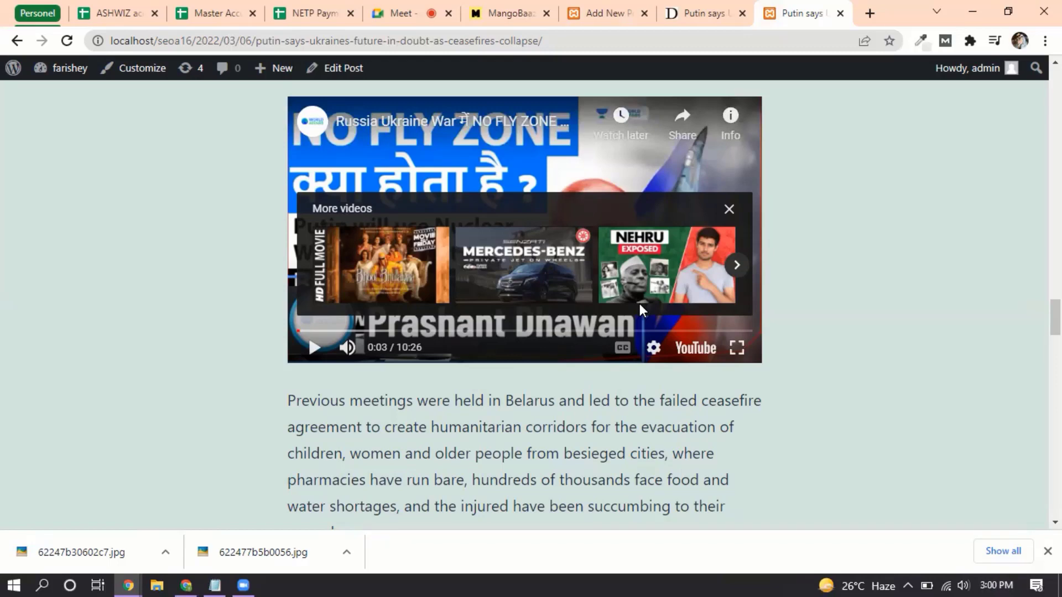
left_click(722, 8)
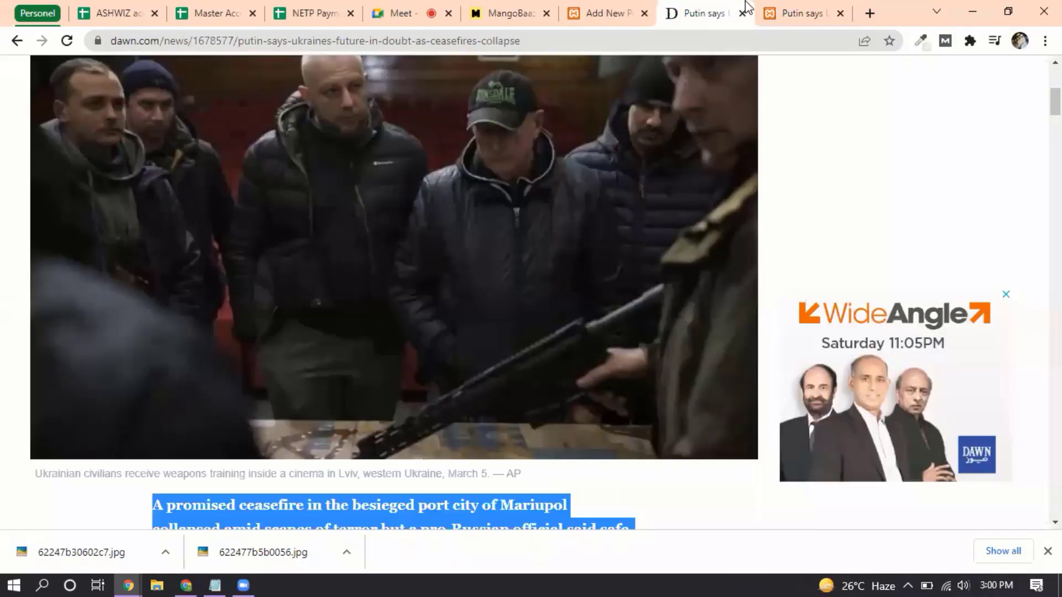
left_click(772, 12)
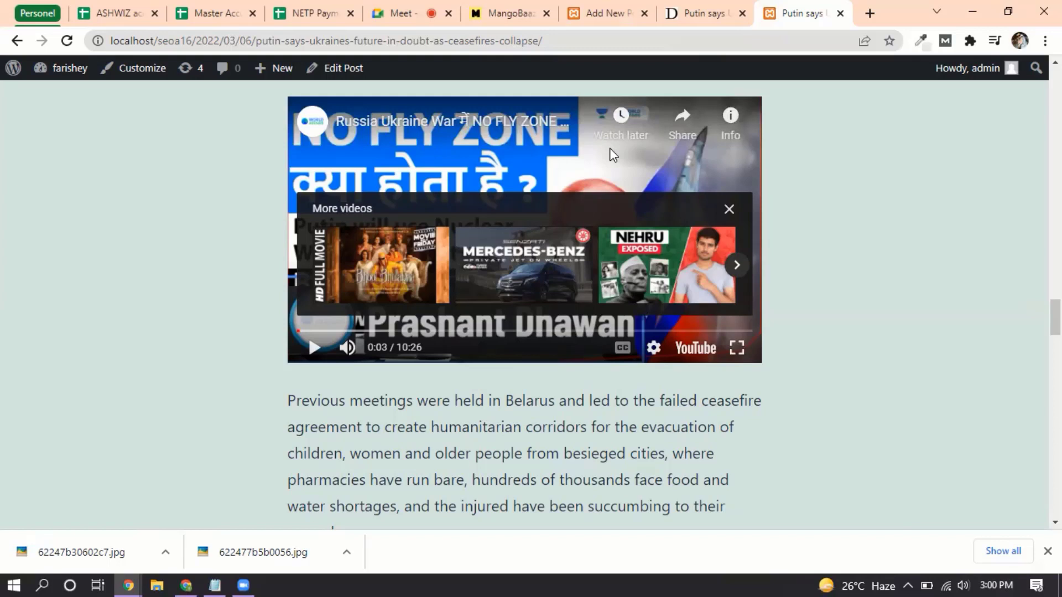
left_click(703, 7)
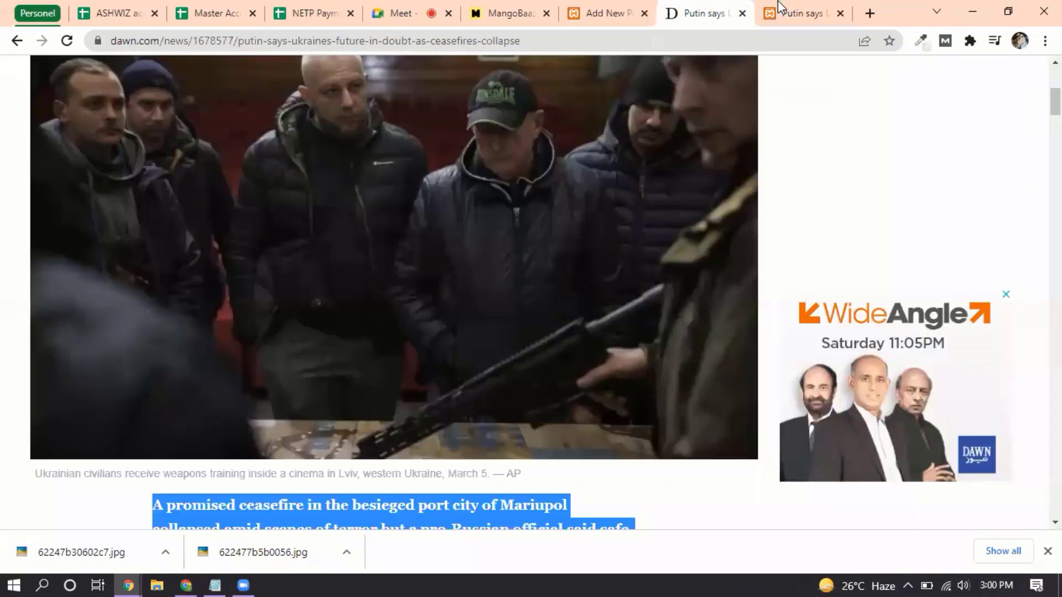
left_click(795, 7)
Go back to the Putin post's editor and leave it for the WordPress dashboard home
left_click(620, 12)
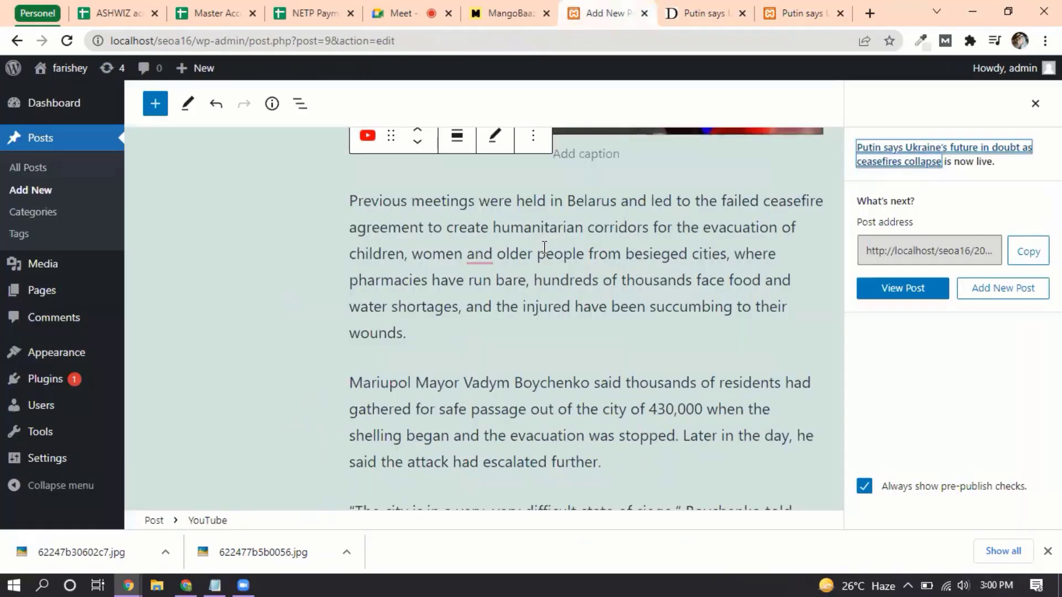
scroll(545, 247, "down", 1)
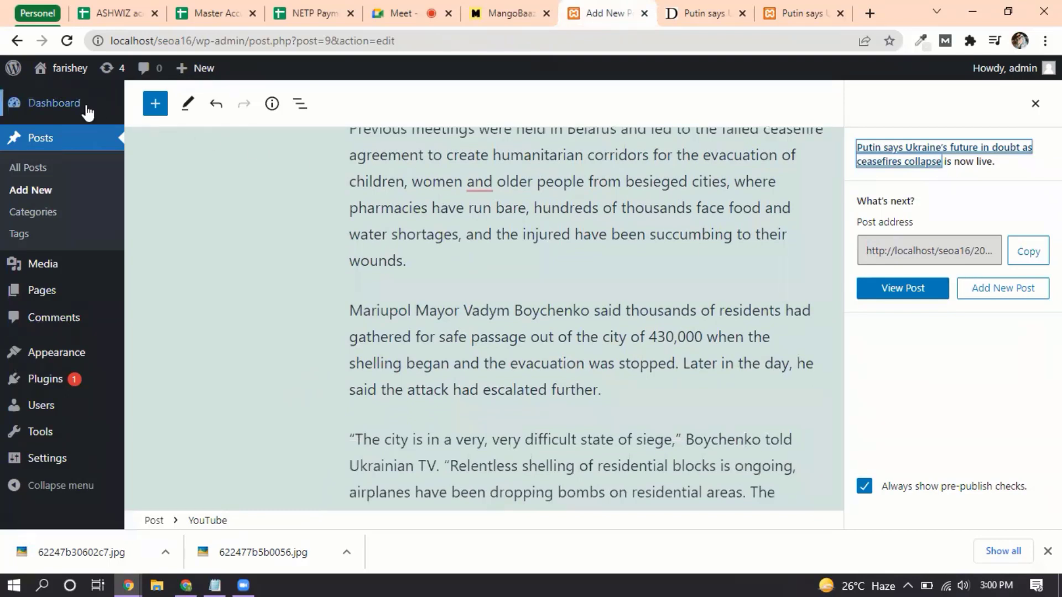
mouse_move(52, 109)
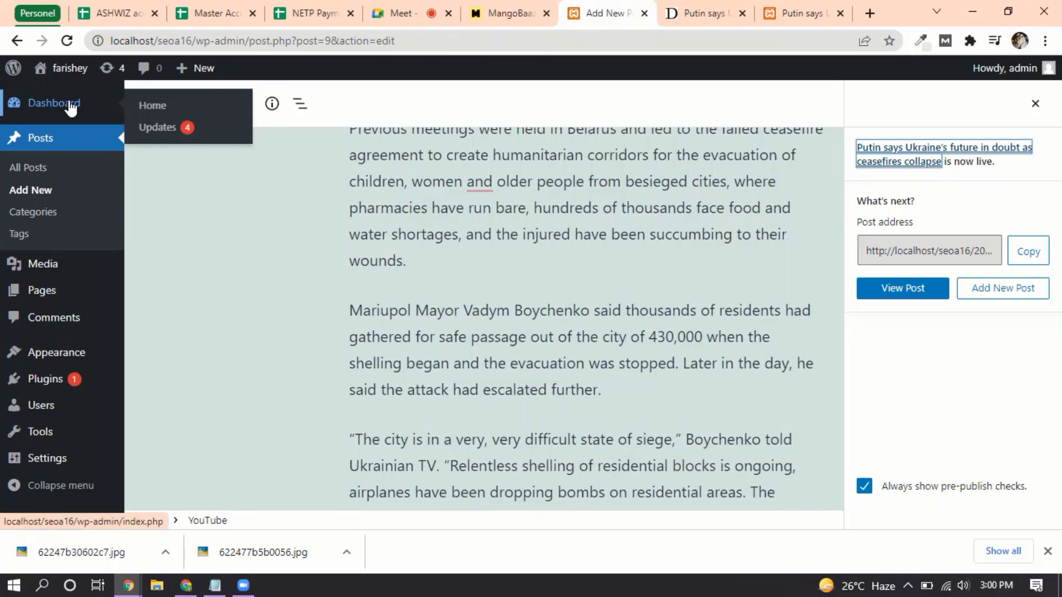
left_click(150, 105)
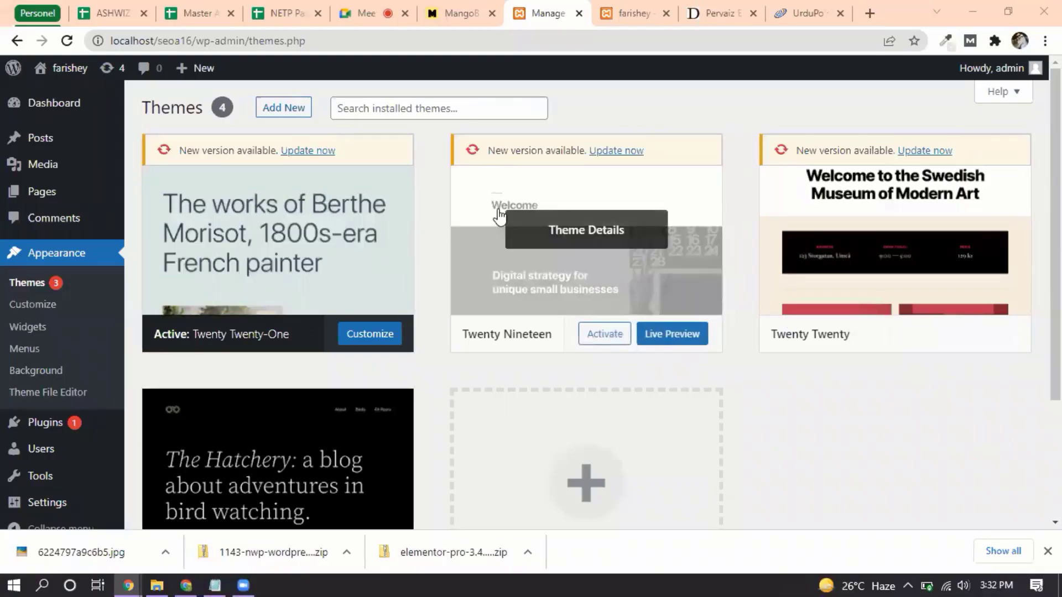
Search the theme directory for "newsium", then install and activate the Newsium theme
left_click(285, 108)
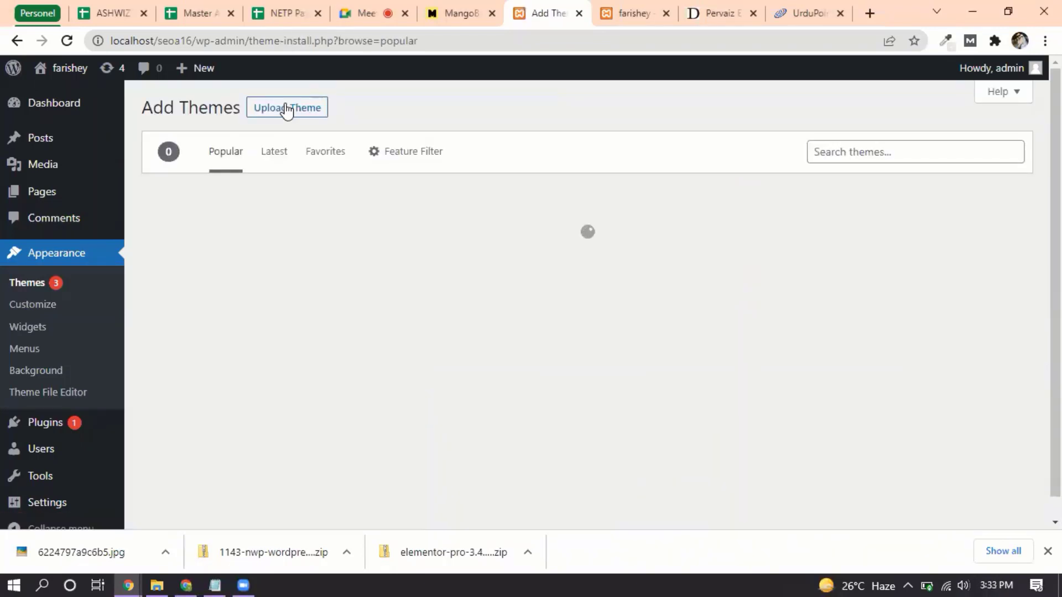
mouse_move(14, 67)
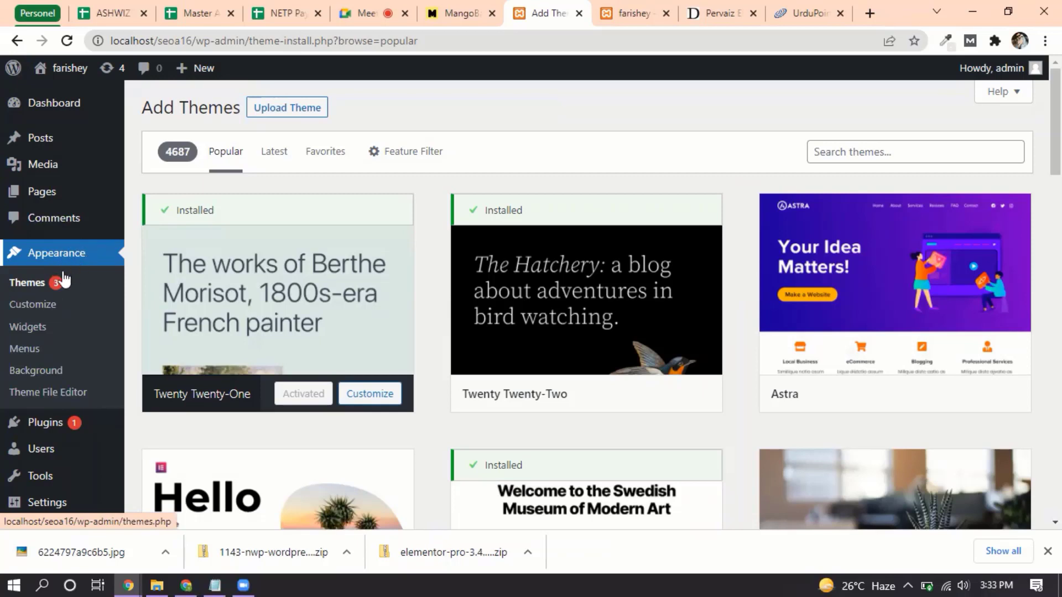
left_click(829, 154)
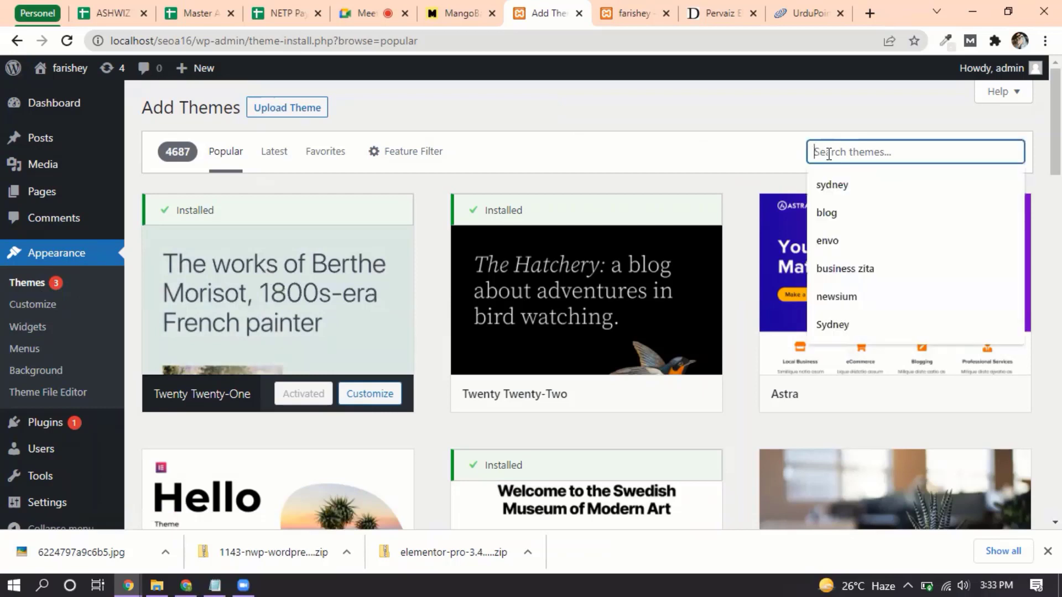
left_click(865, 297)
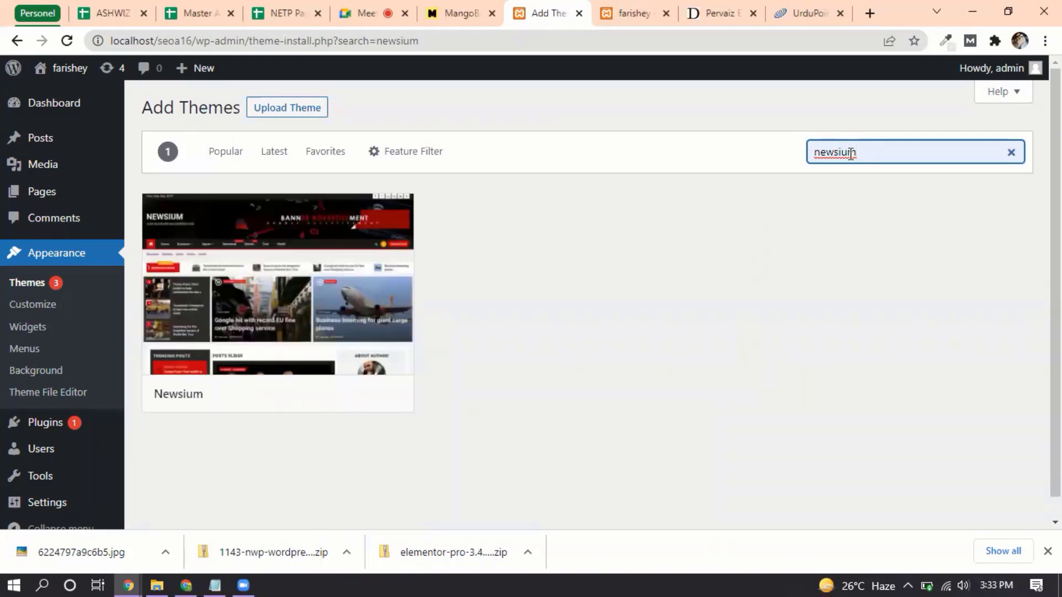
mouse_move(343, 287)
left_click(322, 387)
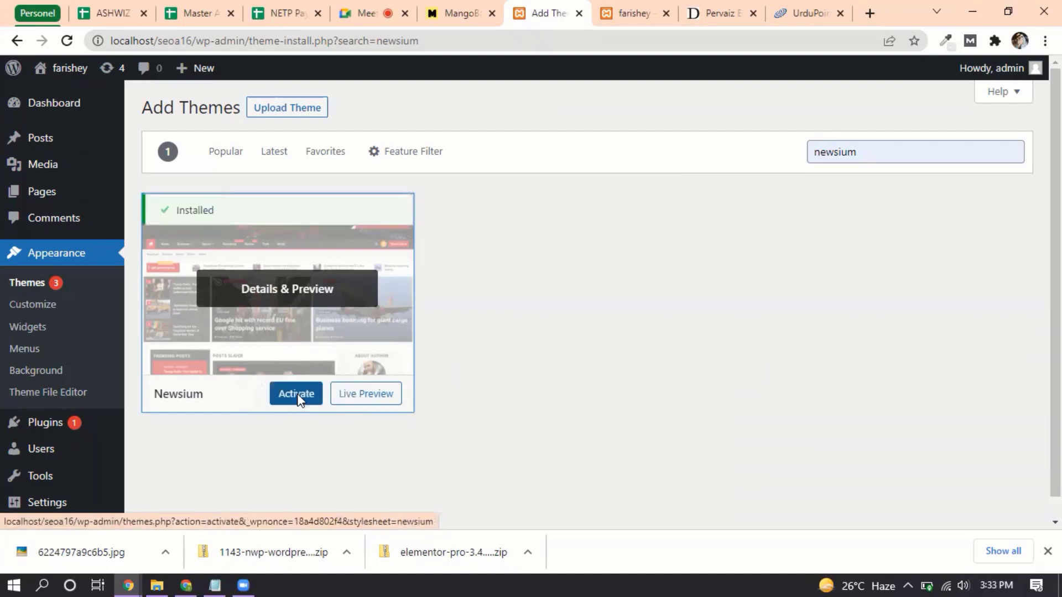
left_click(298, 399)
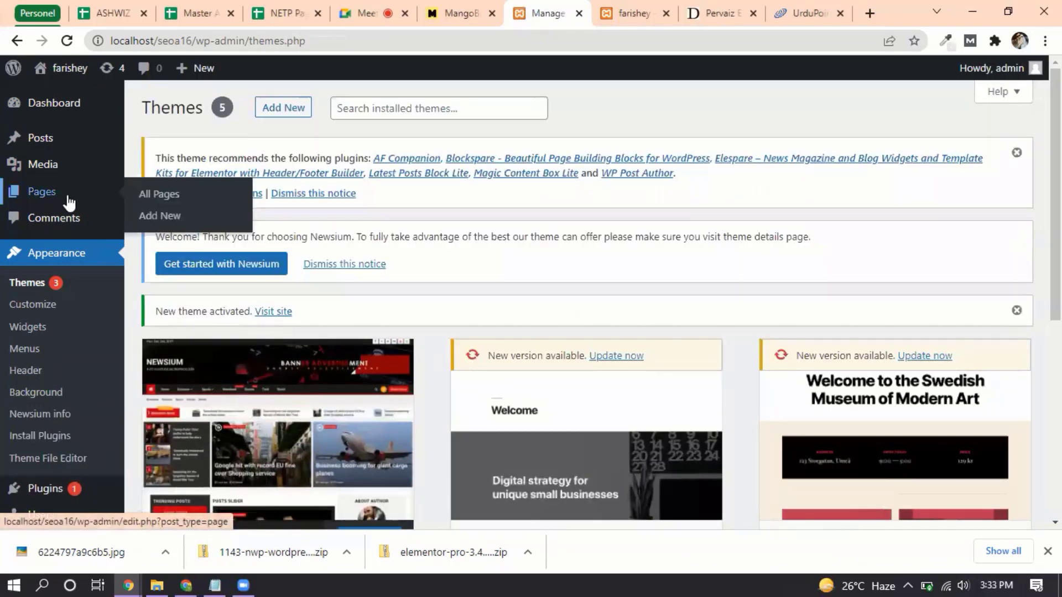
Open the post categories page and examine the new category form down to its Color Class option
mouse_move(41, 138)
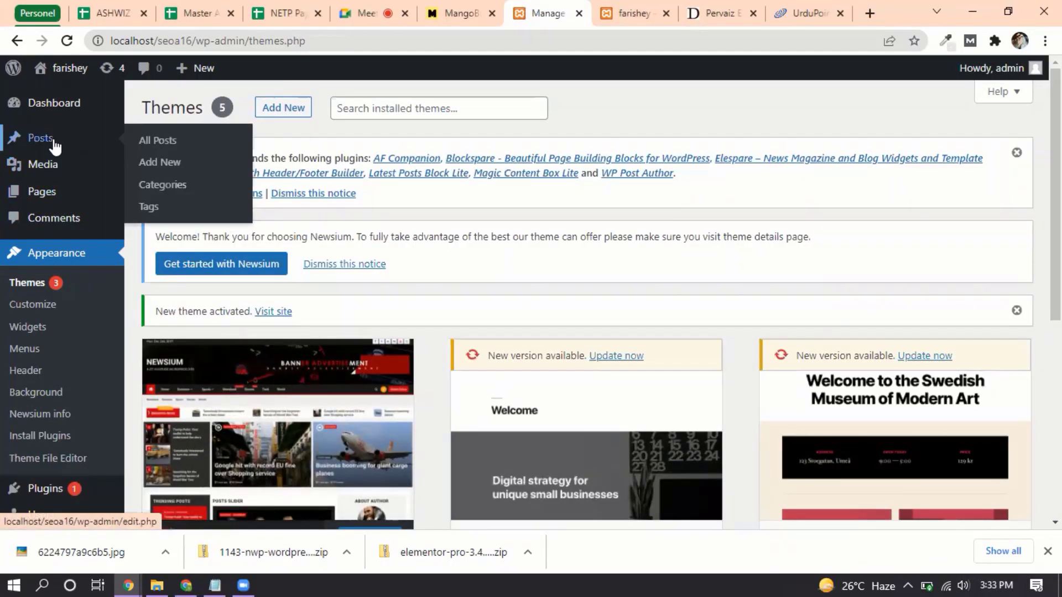
left_click(162, 185)
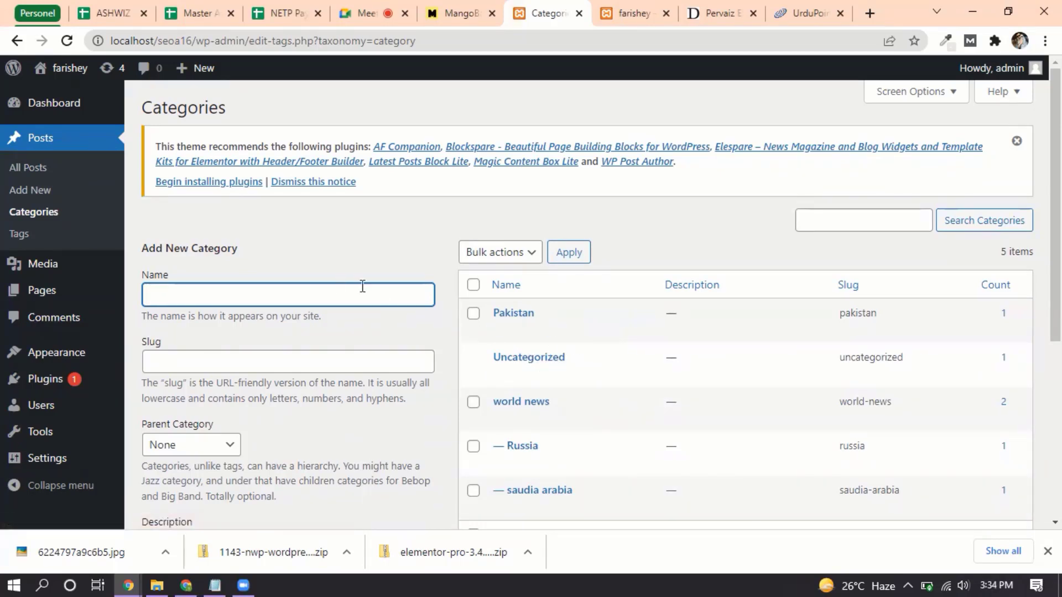
scroll(325, 347, "down", 1)
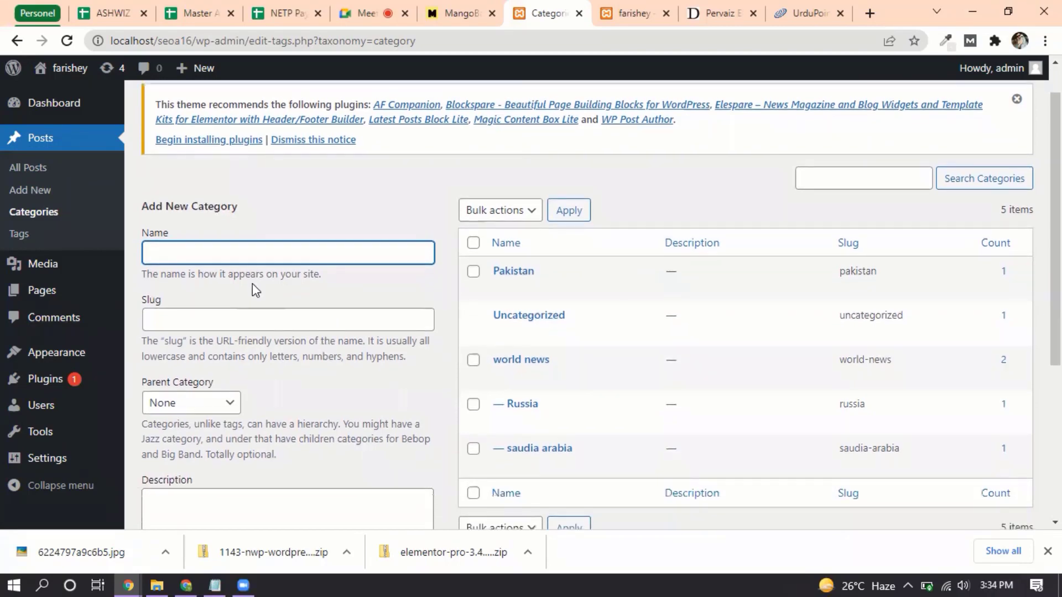
scroll(264, 313, "down", 5)
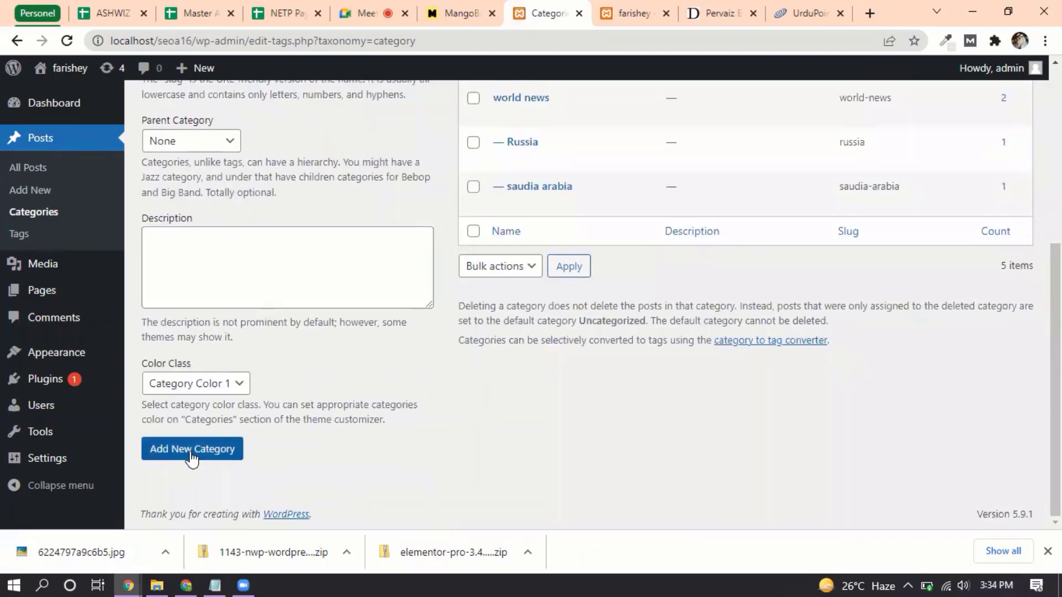
left_click(190, 453)
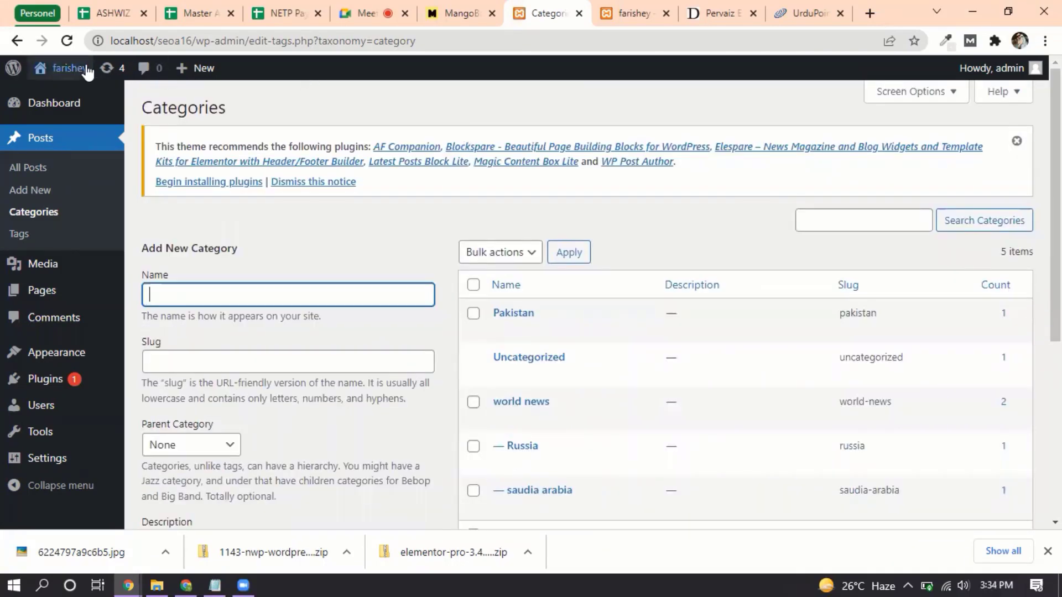
Open the live site in a new tab and review the front page's breaking news, featured posts, post list and sidebar
mouse_move(88, 72)
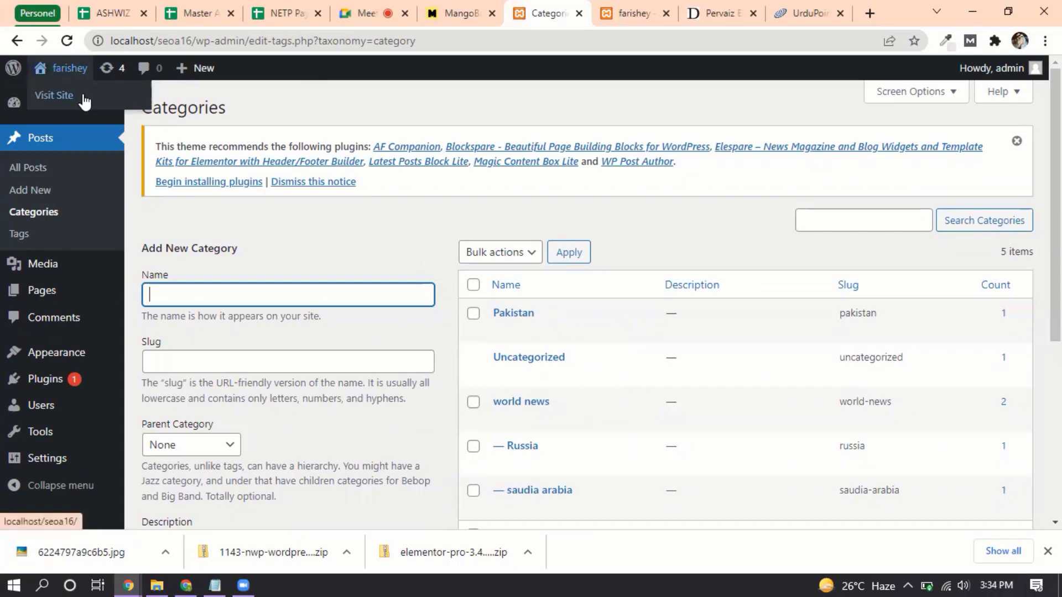
middle_click(82, 95)
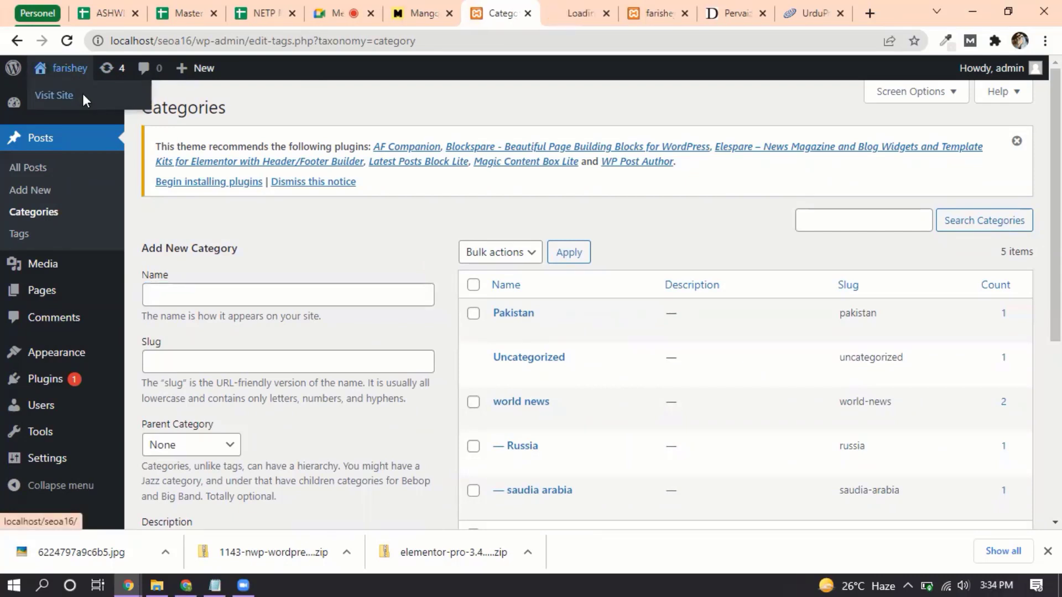
left_click(584, 4)
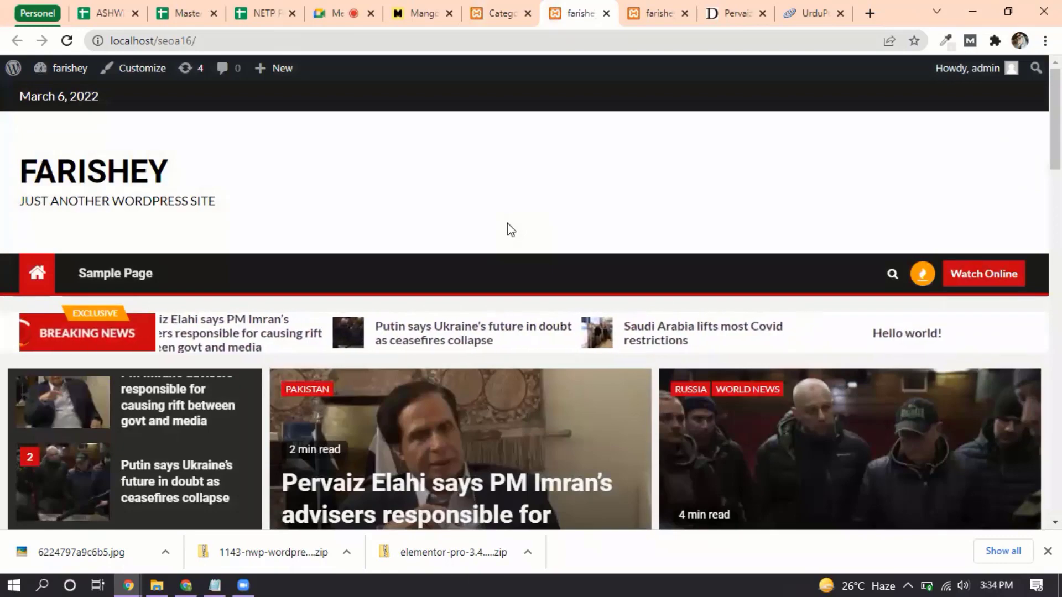
scroll(506, 224, "down", 8)
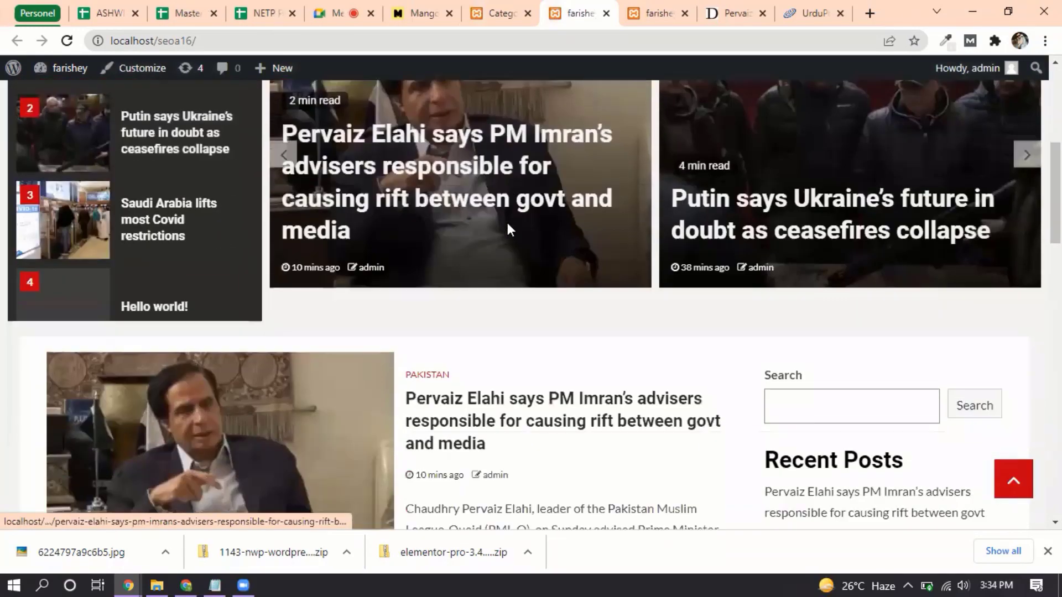
scroll(507, 224, "down", 9)
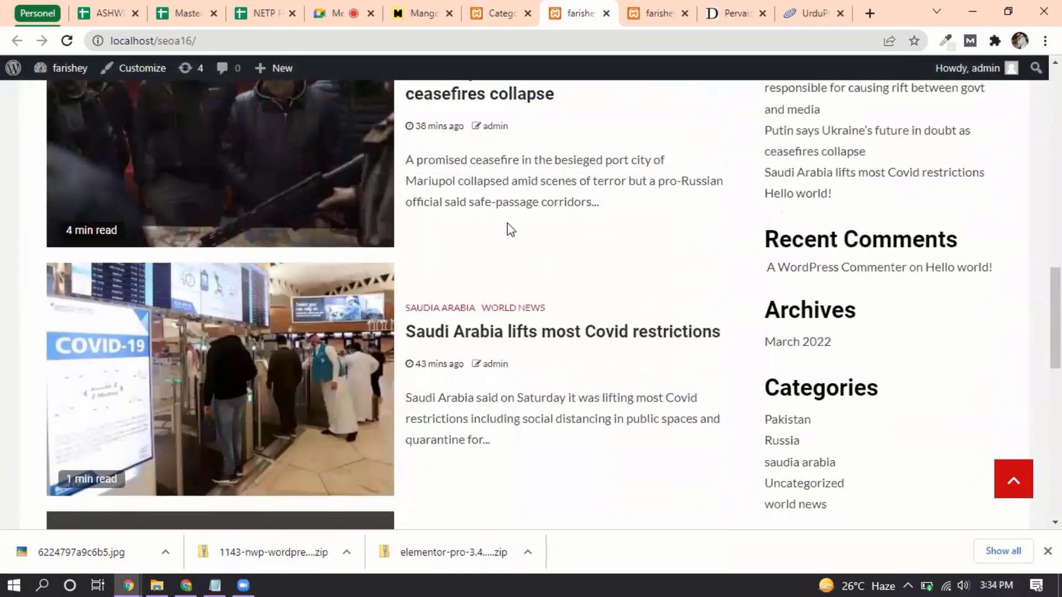
scroll(507, 223, "down", 3)
scroll(507, 224, "up", 20)
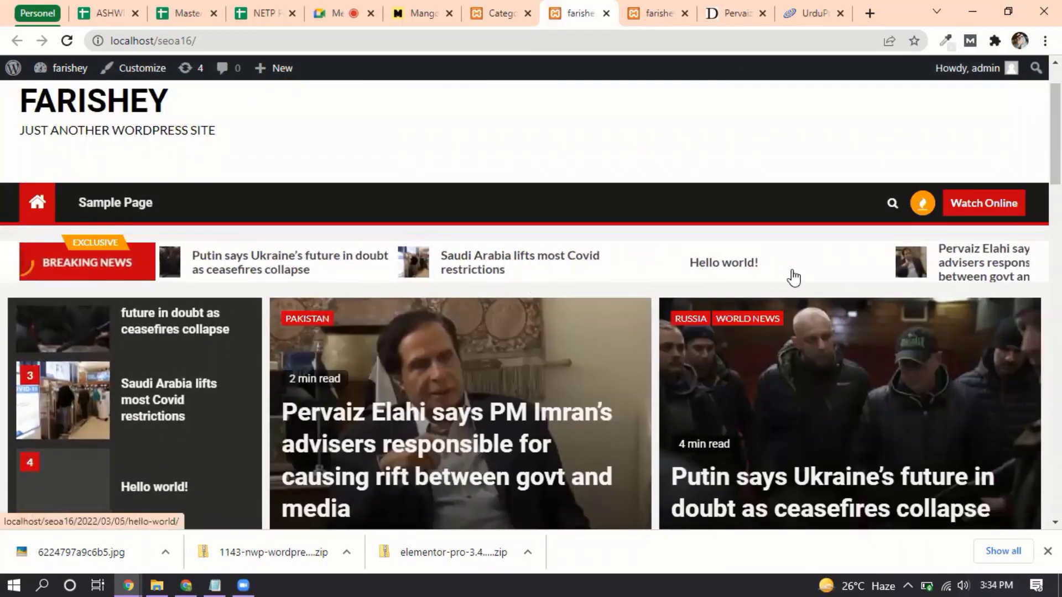
scroll(705, 302, "down", 2)
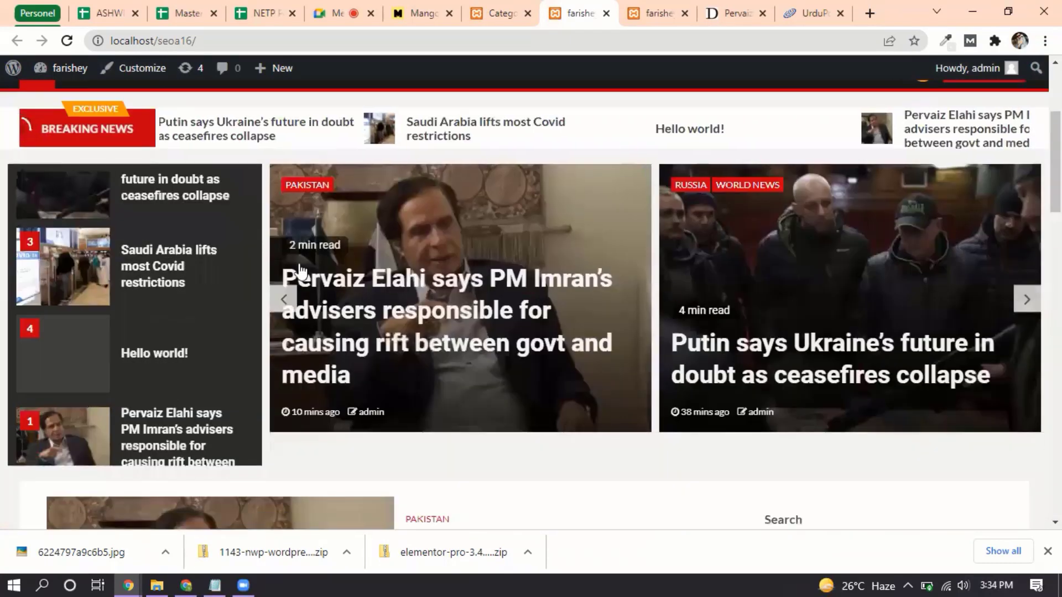
scroll(242, 357, "down", 3)
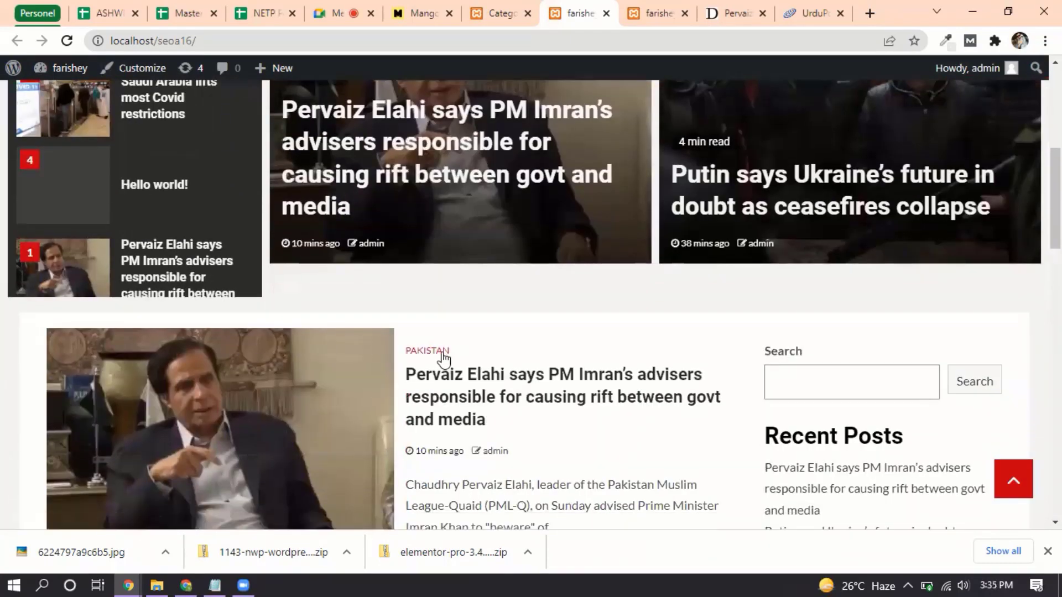
scroll(498, 382, "down", 1)
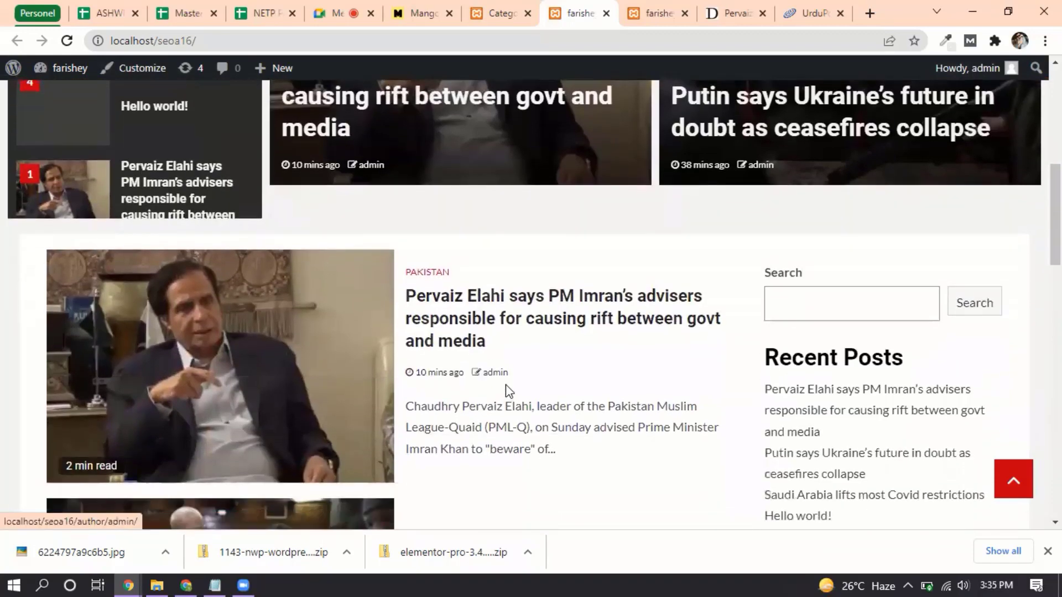
scroll(450, 383, "down", 5)
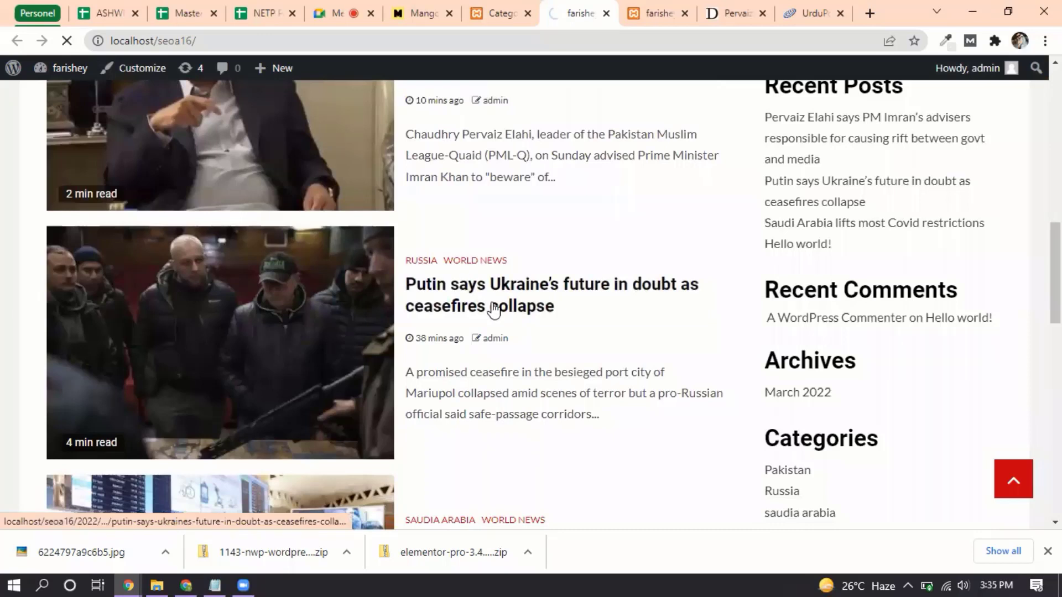
Open the post "Putin says Ukraine's future in doubt as ceasefires collapse" and review its title, featured image and text
left_click(494, 310)
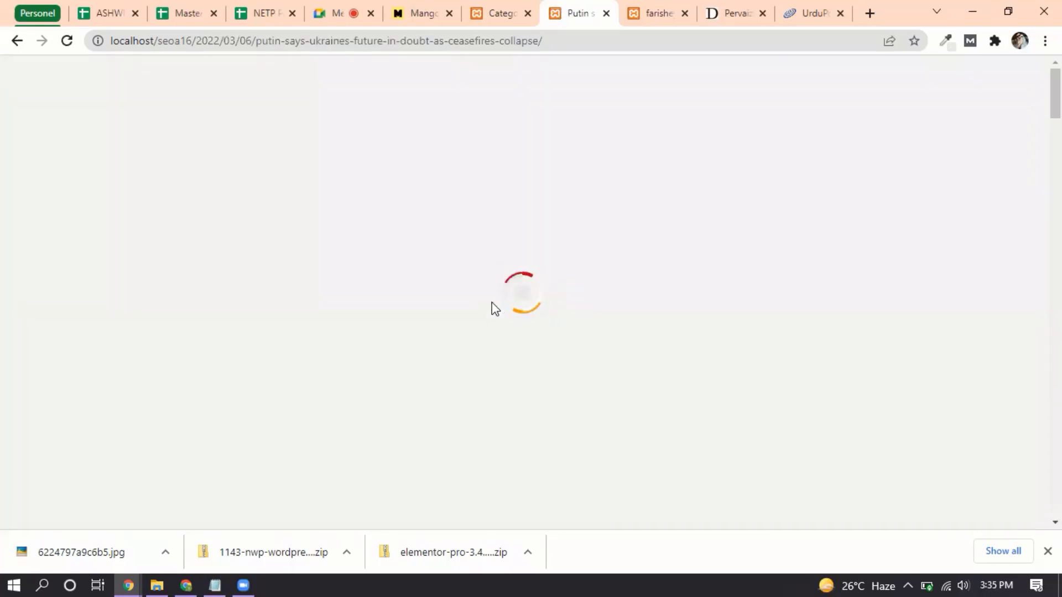
scroll(494, 309, "down", 4)
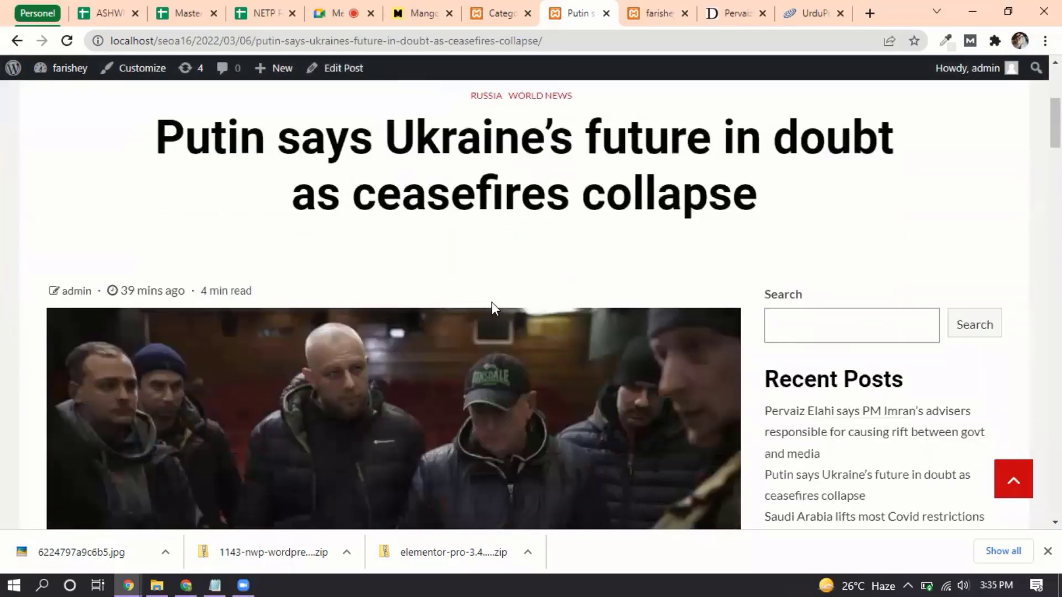
scroll(492, 303, "down", 6)
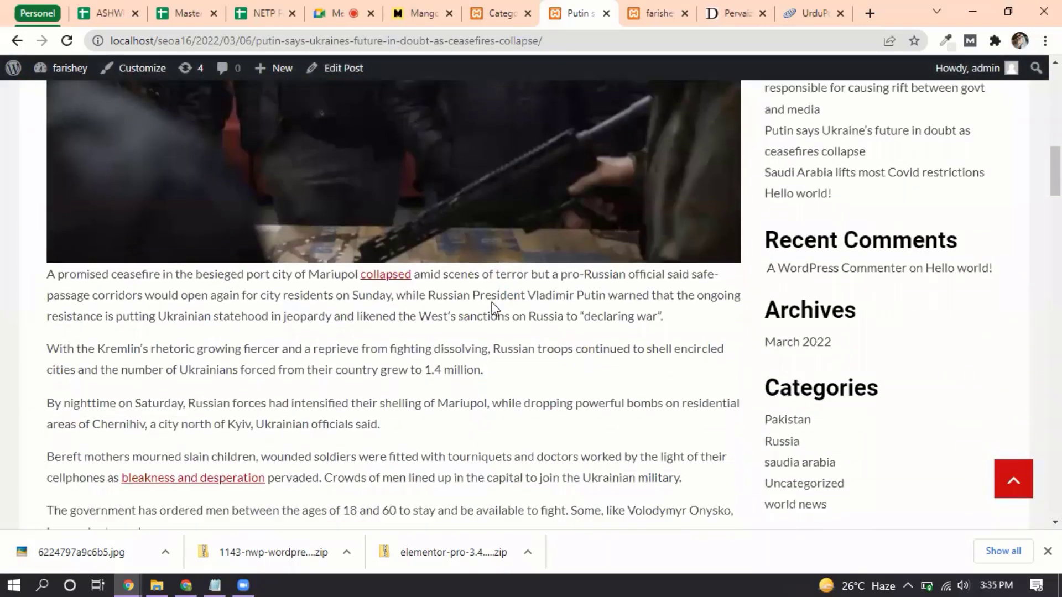
scroll(492, 303, "down", 15)
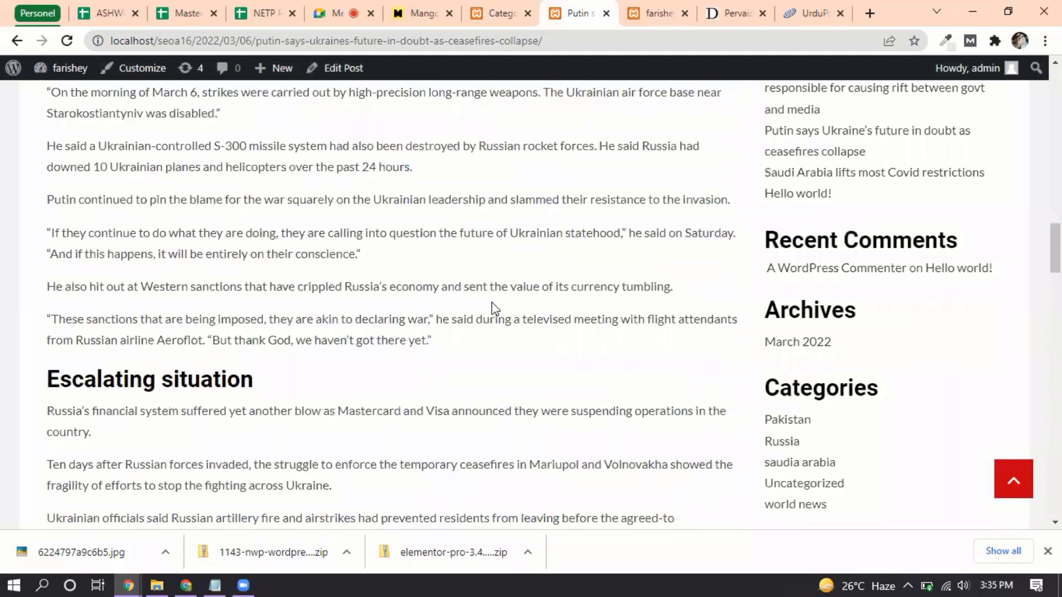
scroll(494, 308, "down", 3)
scroll(494, 308, "up", 6)
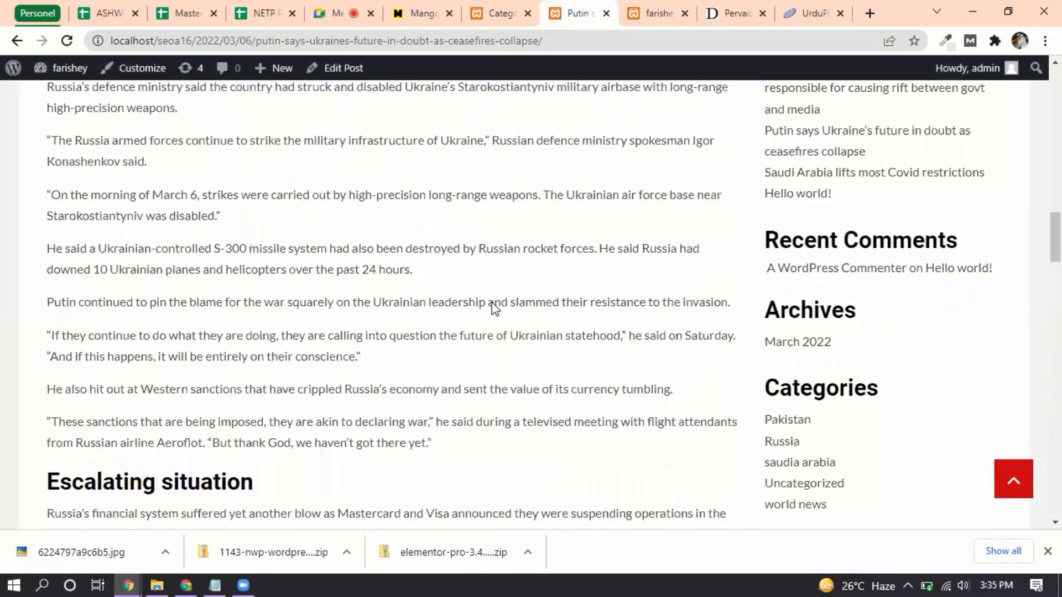
scroll(494, 308, "up", 6)
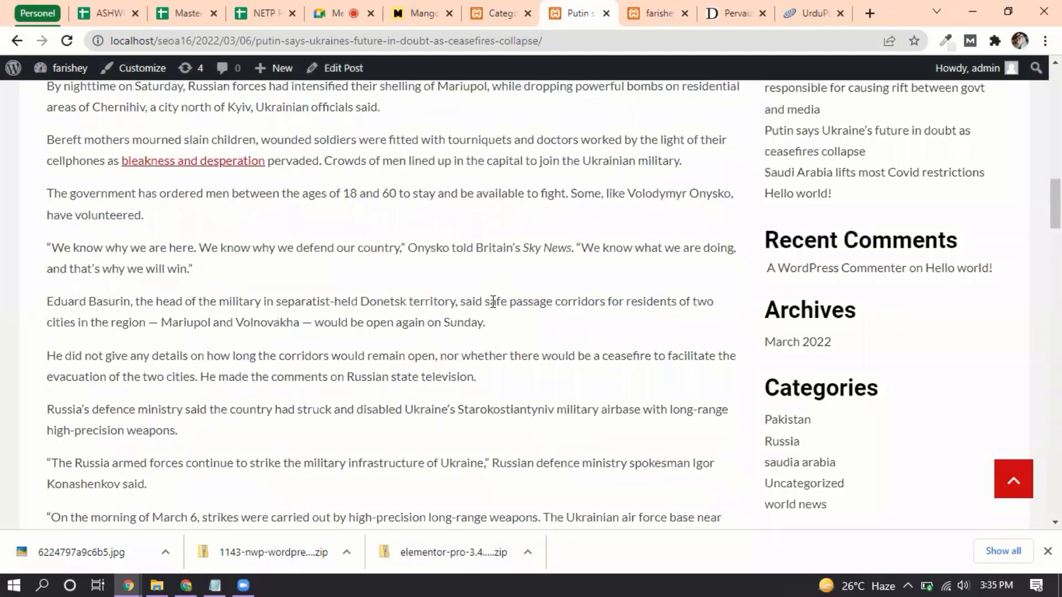
scroll(493, 301, "up", 8)
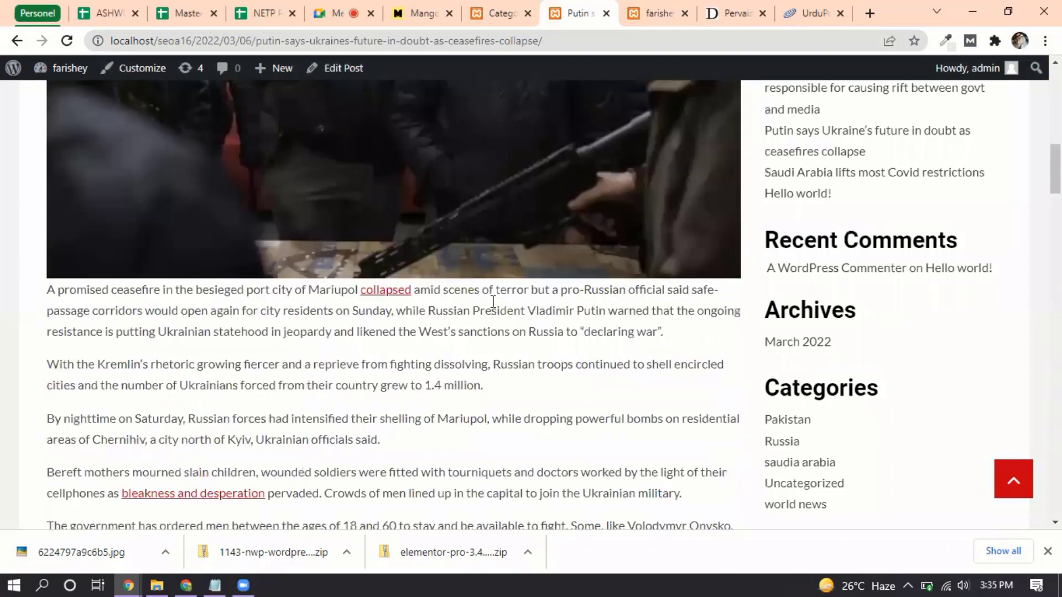
scroll(493, 302, "up", 4)
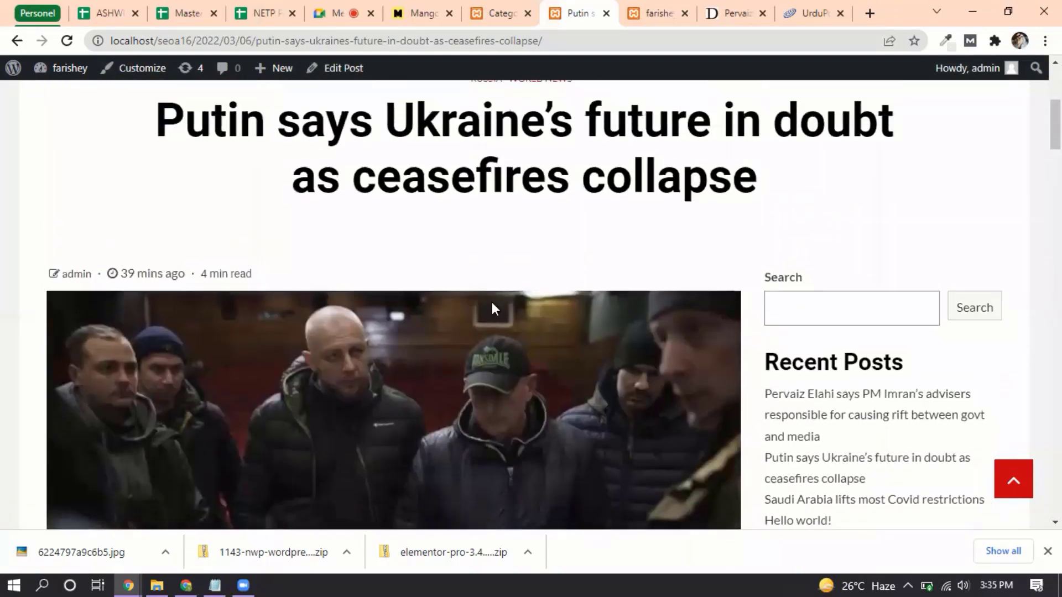
scroll(492, 304, "up", 6)
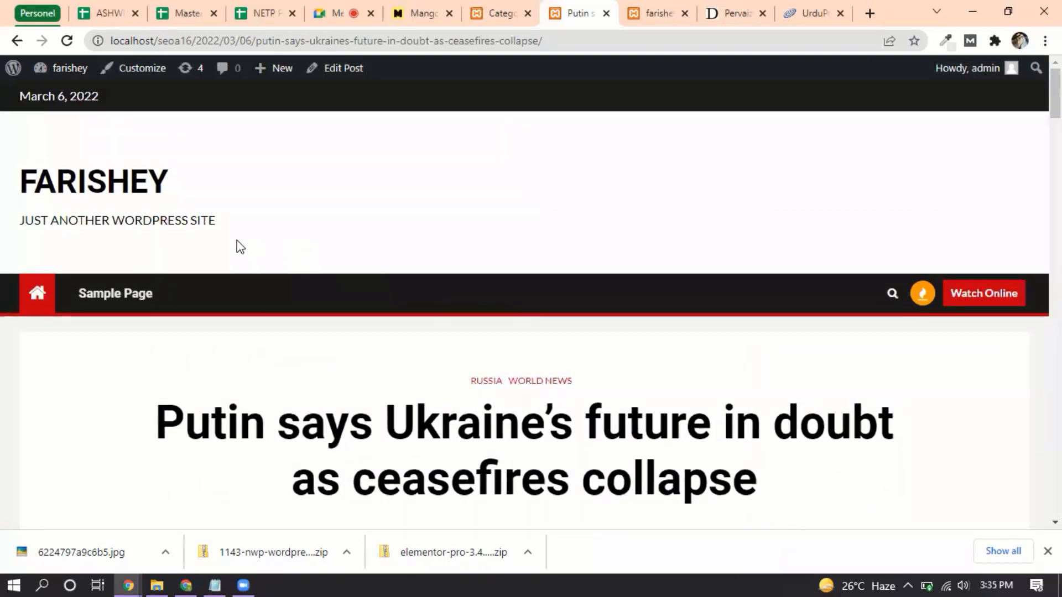
Return to the site's front page and open the Site Identity settings in the theme customizer
left_click(12, 71)
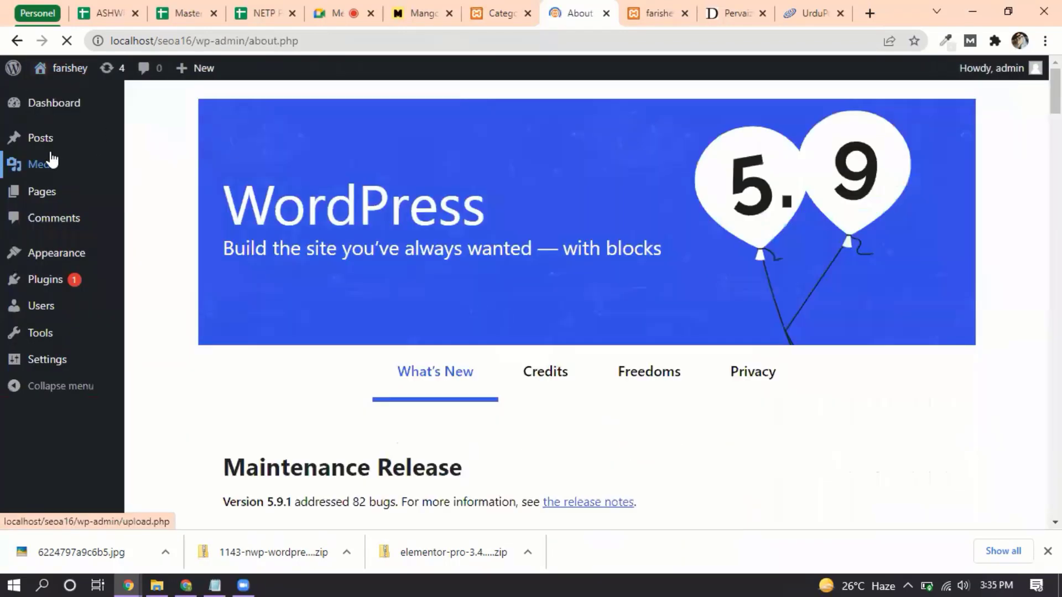
mouse_move(47, 205)
mouse_move(72, 79)
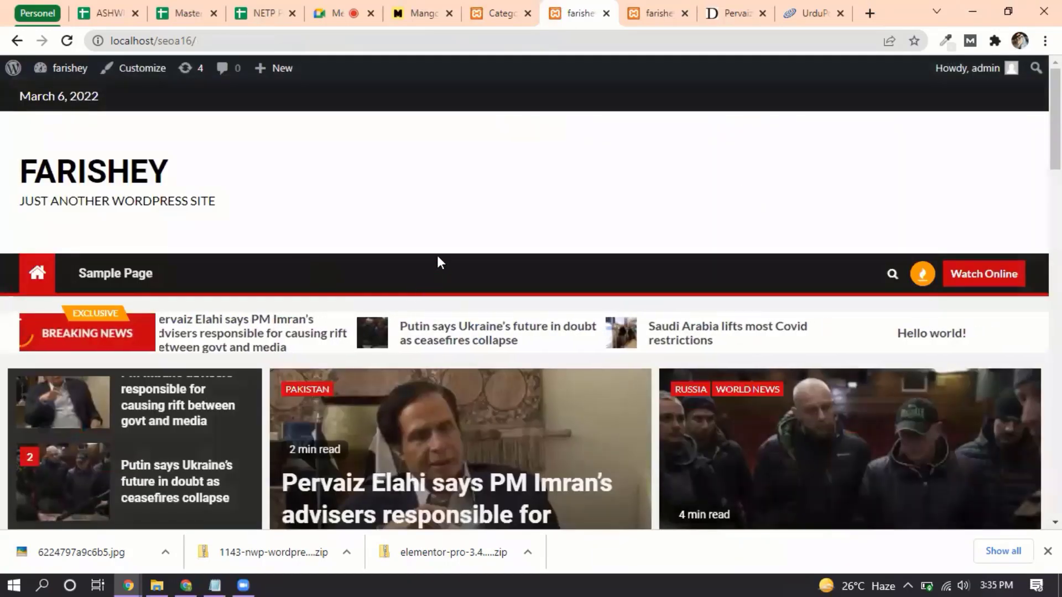
scroll(451, 236, "down", 1)
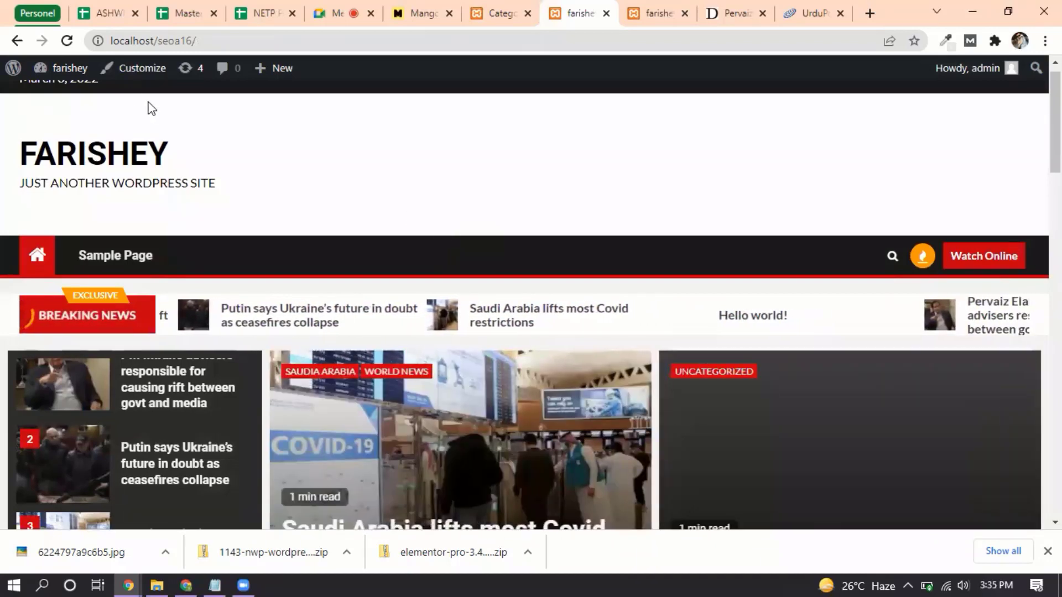
left_click(125, 76)
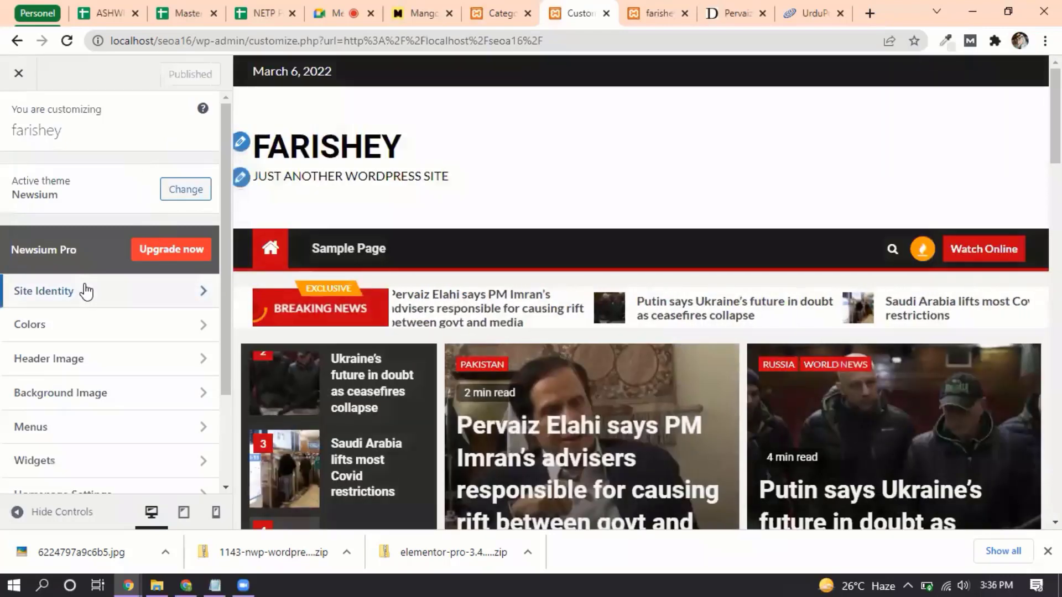
left_click(86, 290)
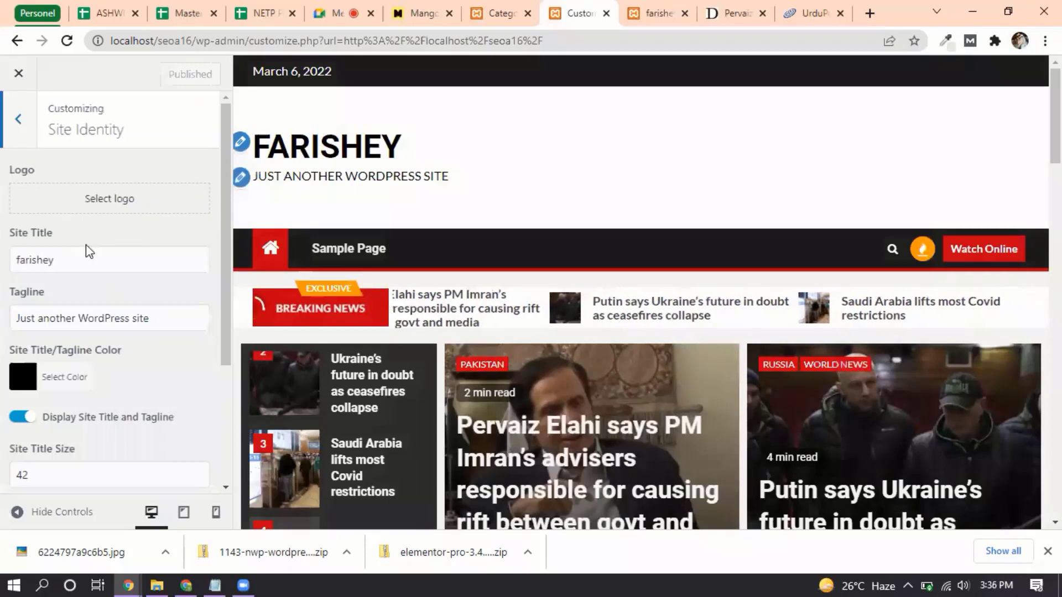
Change the site title to "news" and shorten the tagline to "Just another WordPress"
left_click_drag(66, 260, 3, 264)
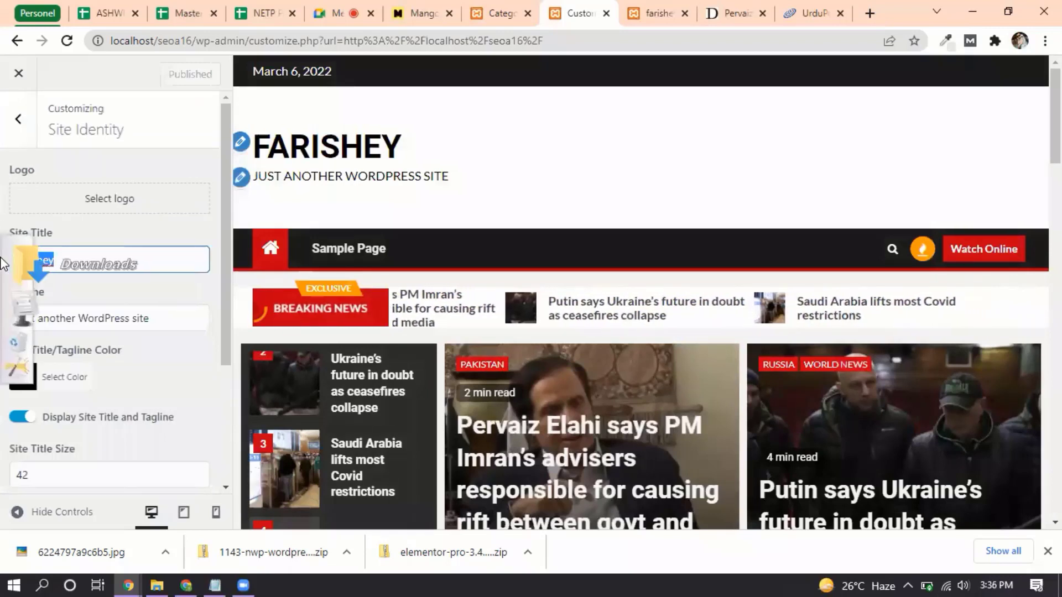
key("BackSpace")
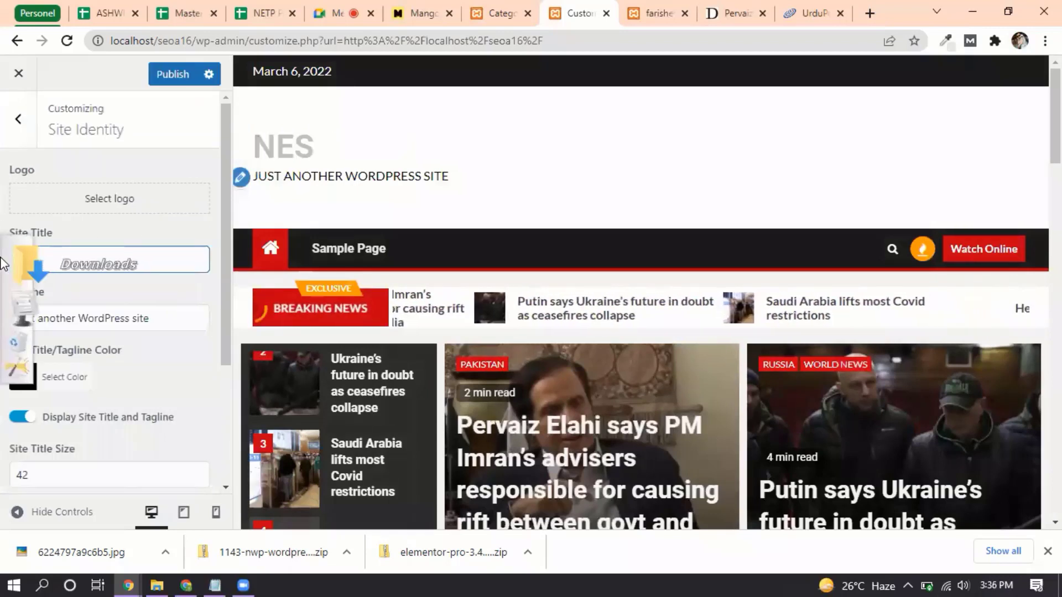
key("BackSpace")
type("WS")
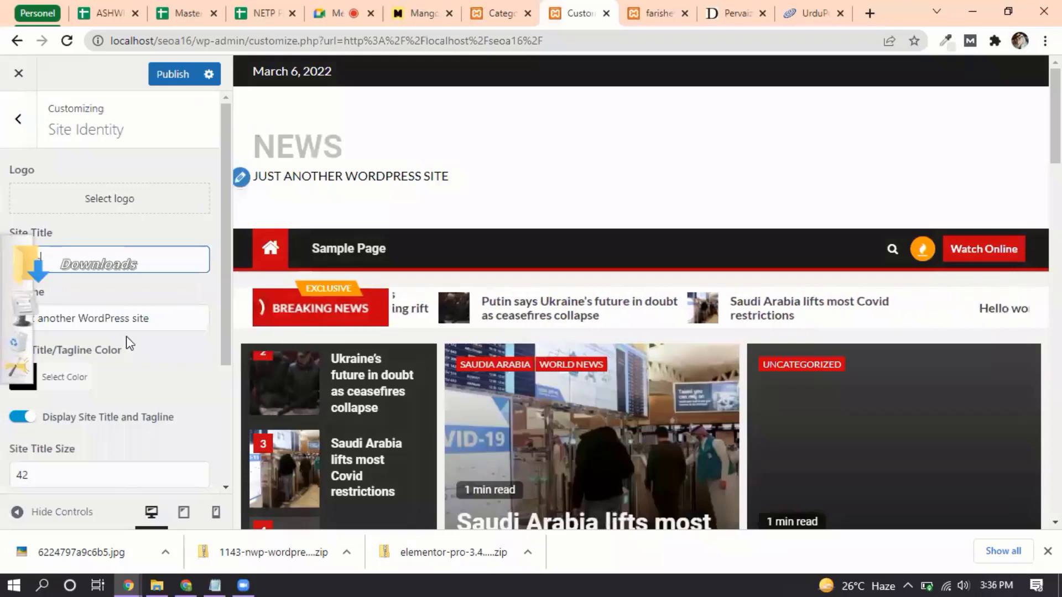
left_click(166, 325)
key("BackSpace")
key("BackSpace")
key("BackSpace")
key("BackSpace")
key("BackSpace")
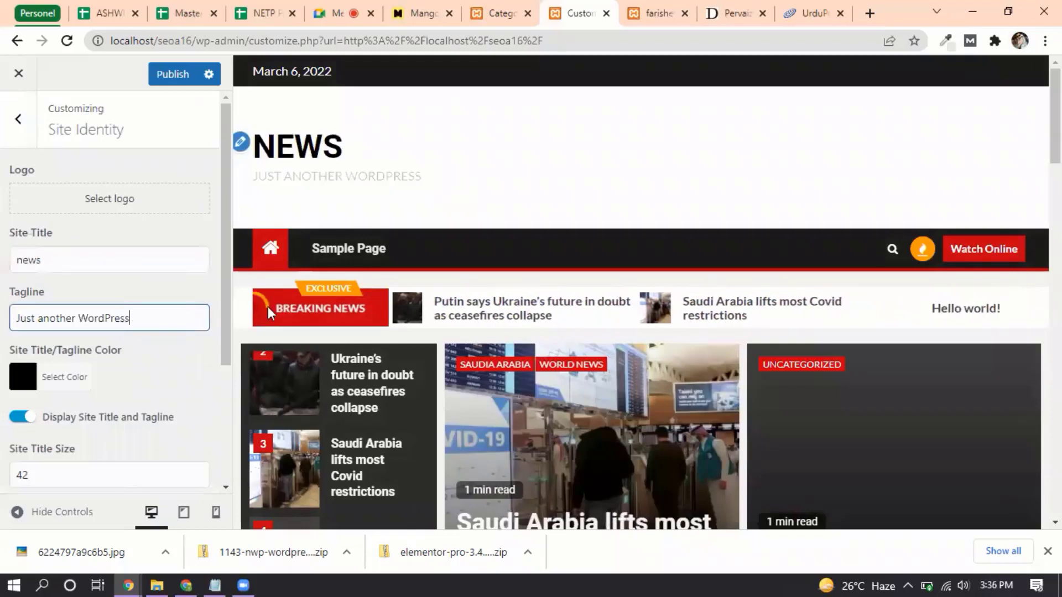
Clear both the site title and the tagline in the Site Identity settings
left_click(70, 262)
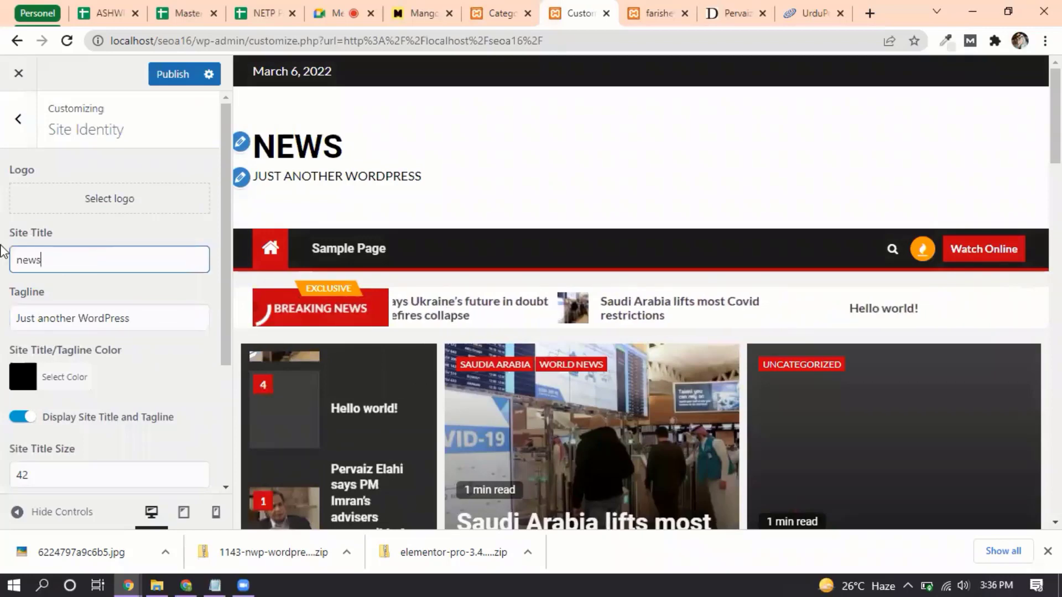
key("BackSpace")
key("BackSpace")
key("BackSpace")
key("BackSpace")
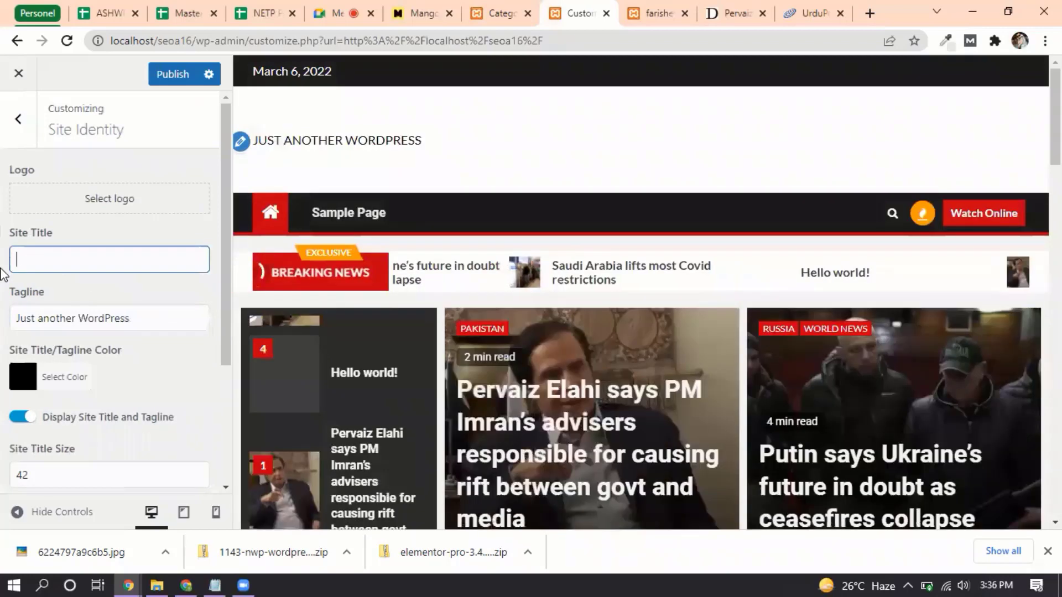
key("Tab")
key("BackSpace")
mouse_move(1, 273)
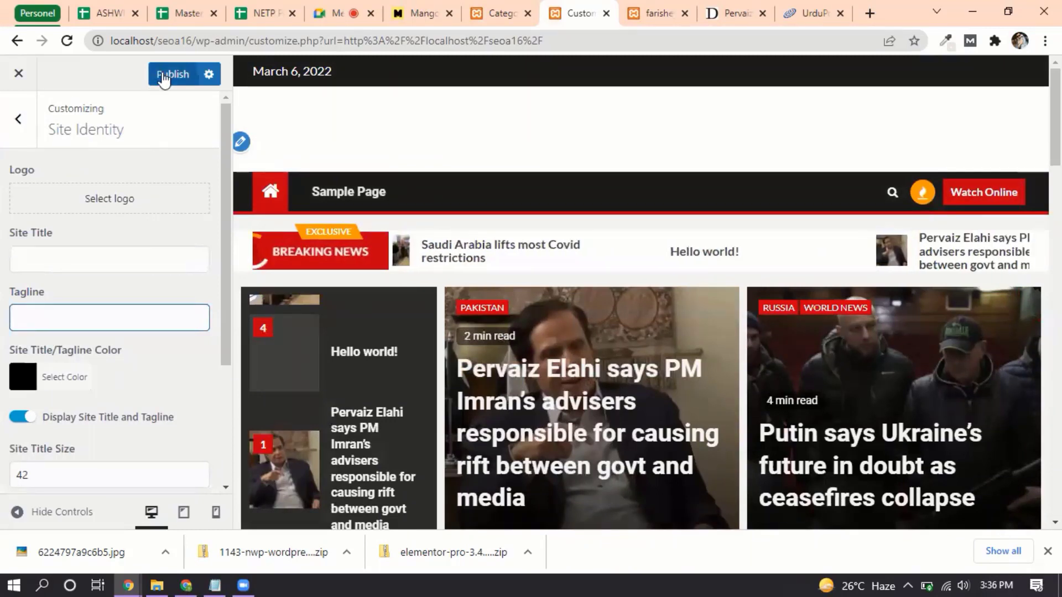
Set the site's background color to dark grey #494949, publish the customizer changes and return to the front page
key("Escape")
left_click(106, 321)
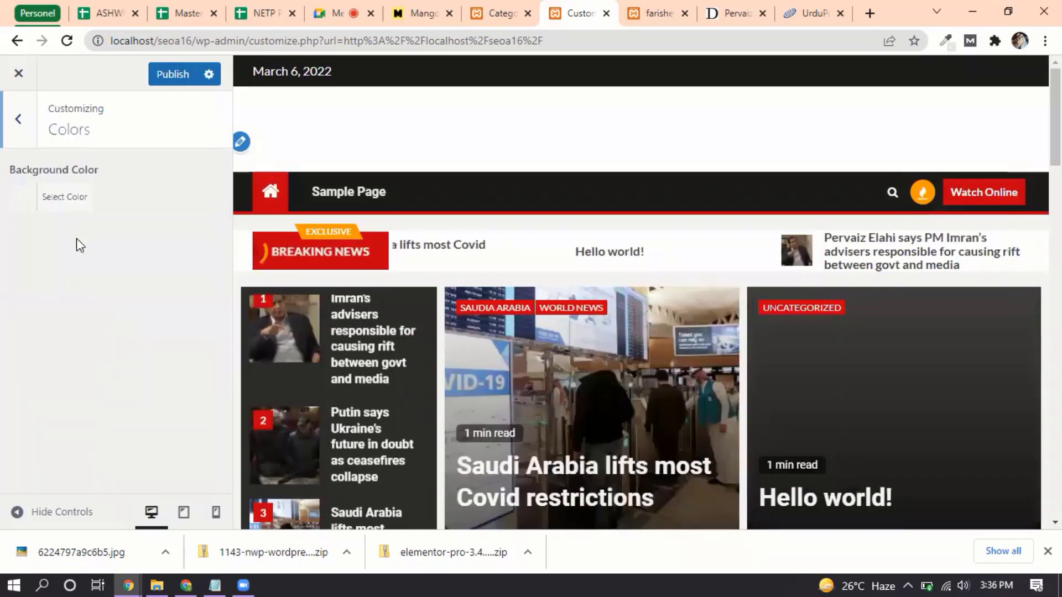
left_click(66, 200)
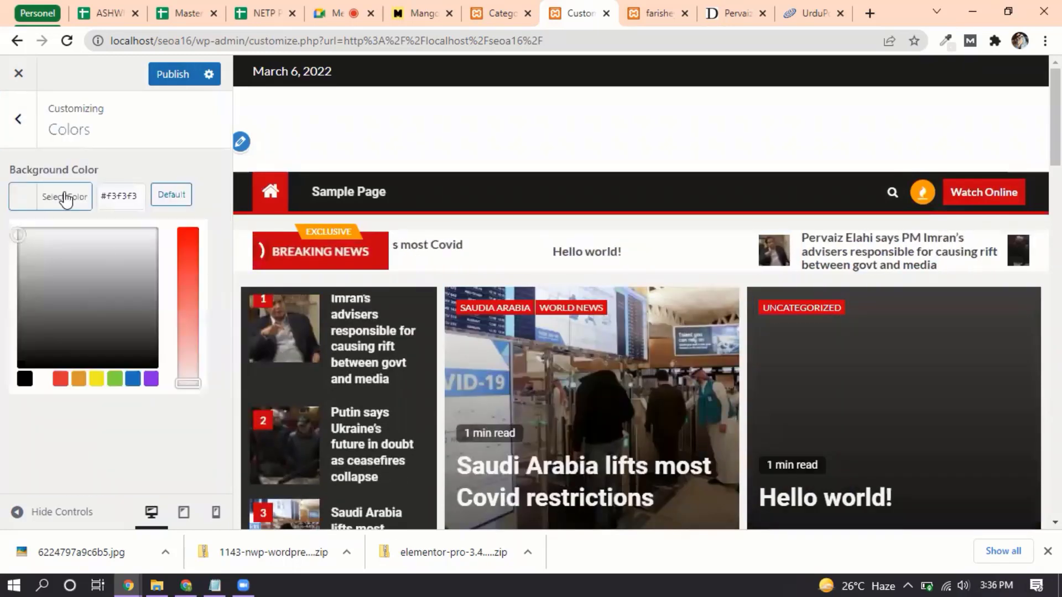
left_click(89, 328)
scroll(538, 289, "down", 8)
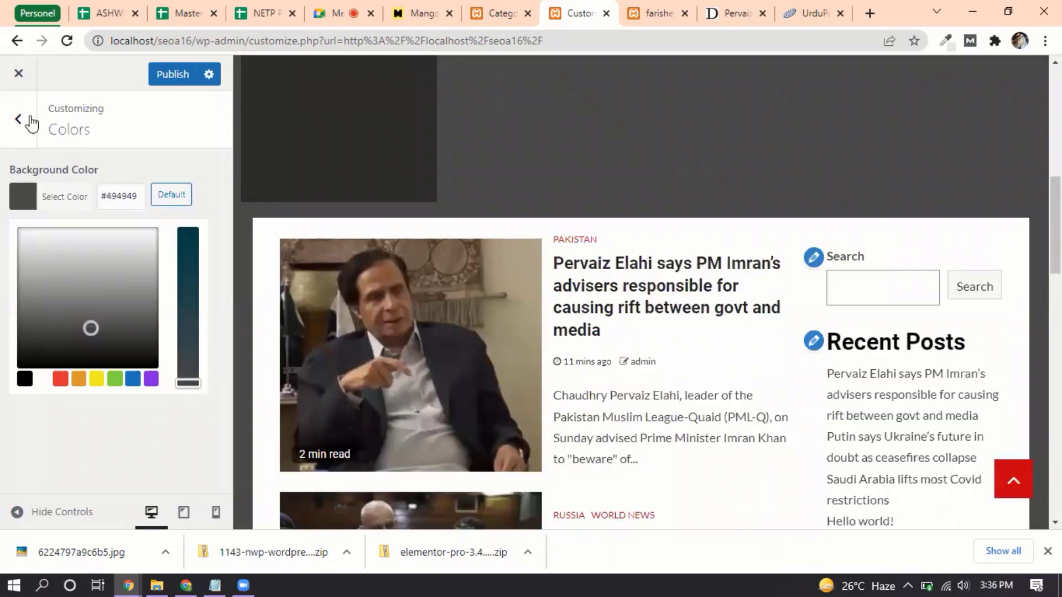
left_click(168, 76)
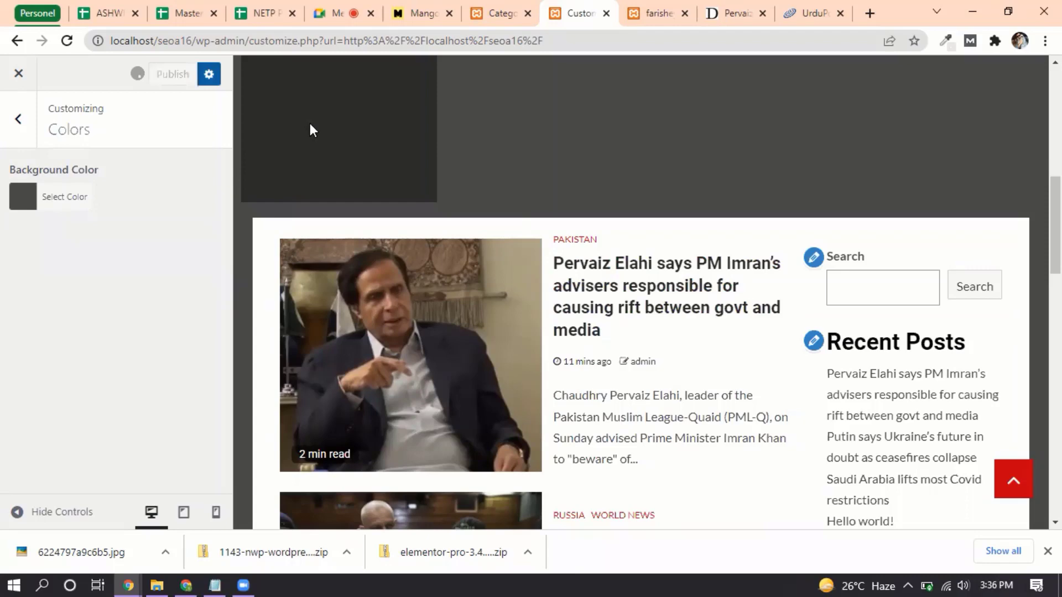
scroll(620, 159, "up", 10)
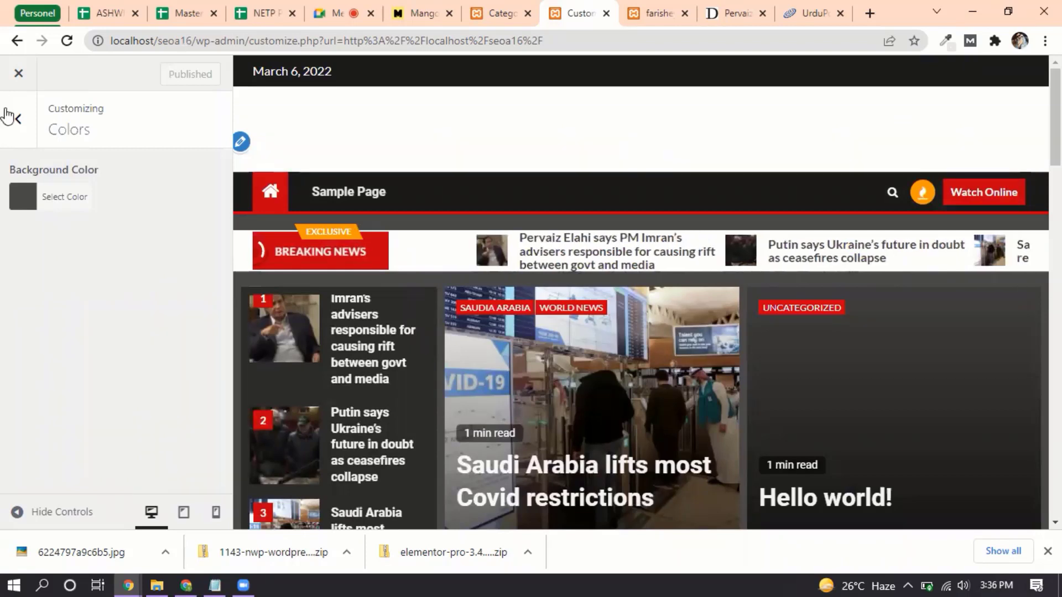
left_click(19, 74)
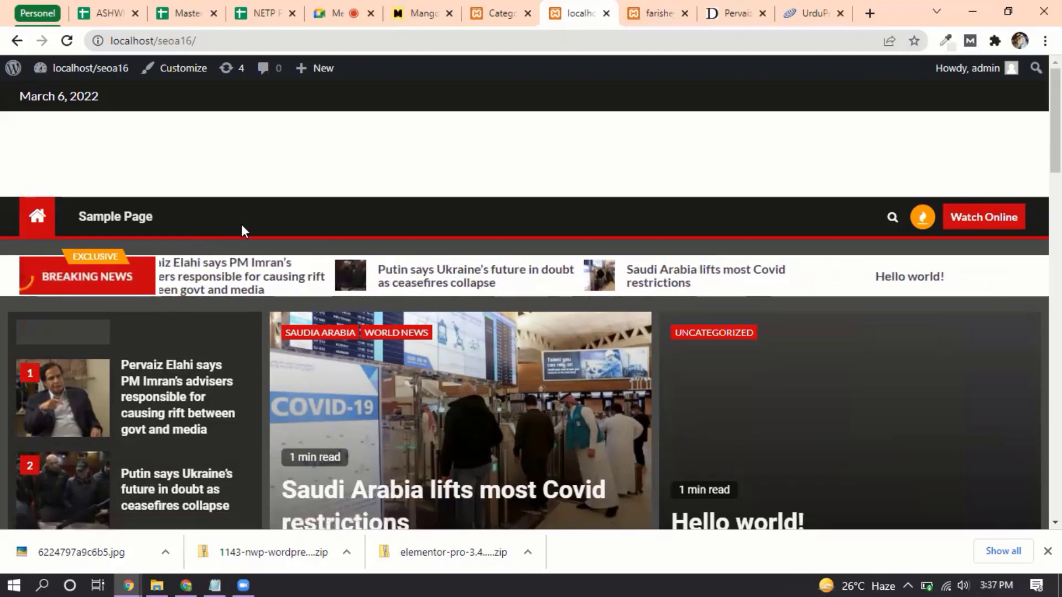
Open the theme file editor from the WordPress admin, accept its direct-editing warning and look through Newsium's theme files
left_click(14, 67)
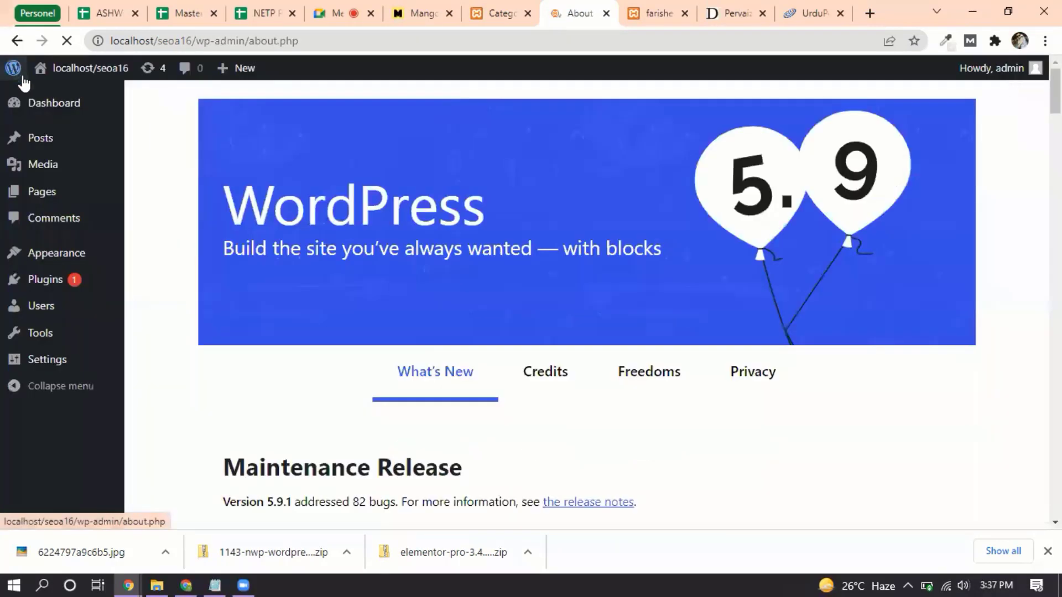
mouse_move(68, 256)
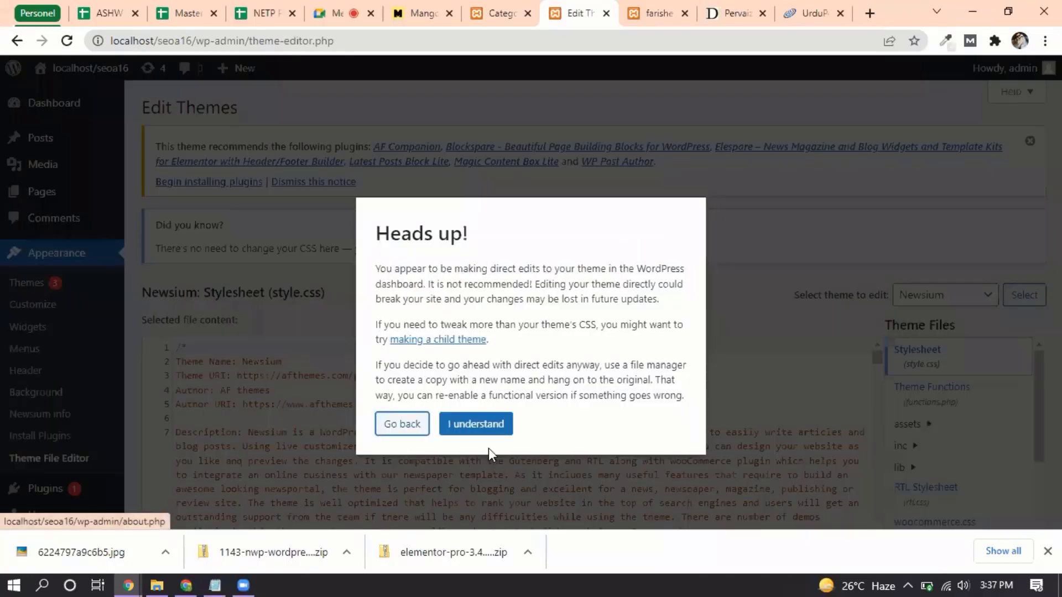
left_click(473, 433)
scroll(935, 470, "down", 2)
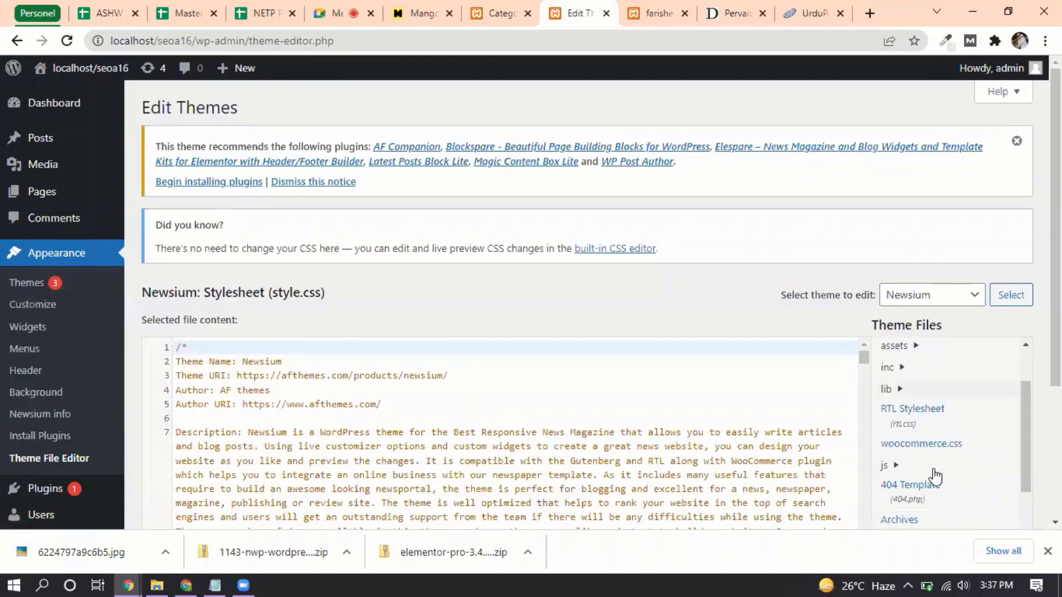
scroll(934, 418, "up", 2)
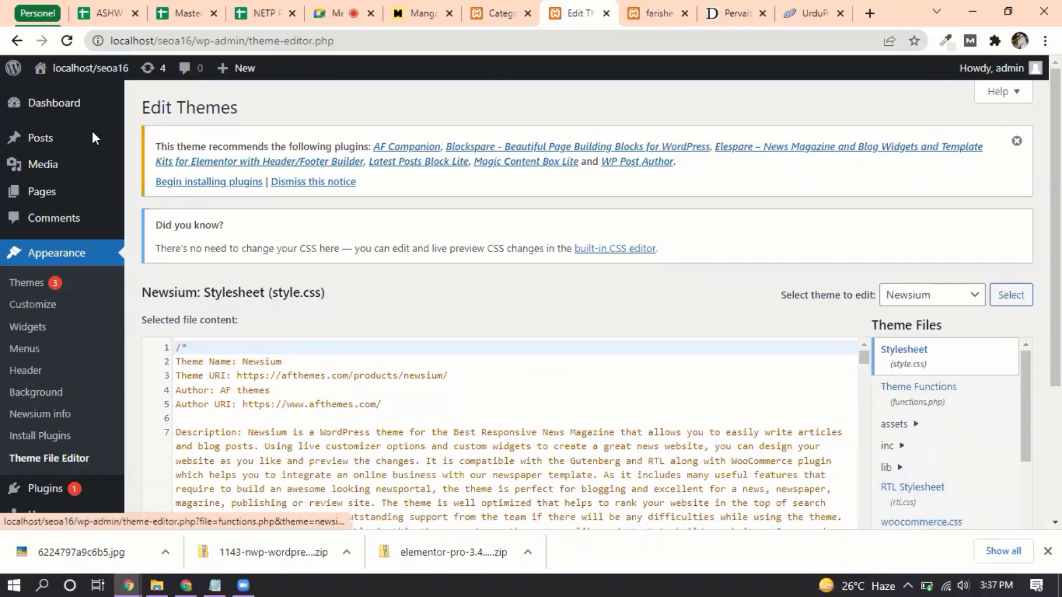
Return to the admin dashboard and open the live site in a new tab
left_click(41, 102)
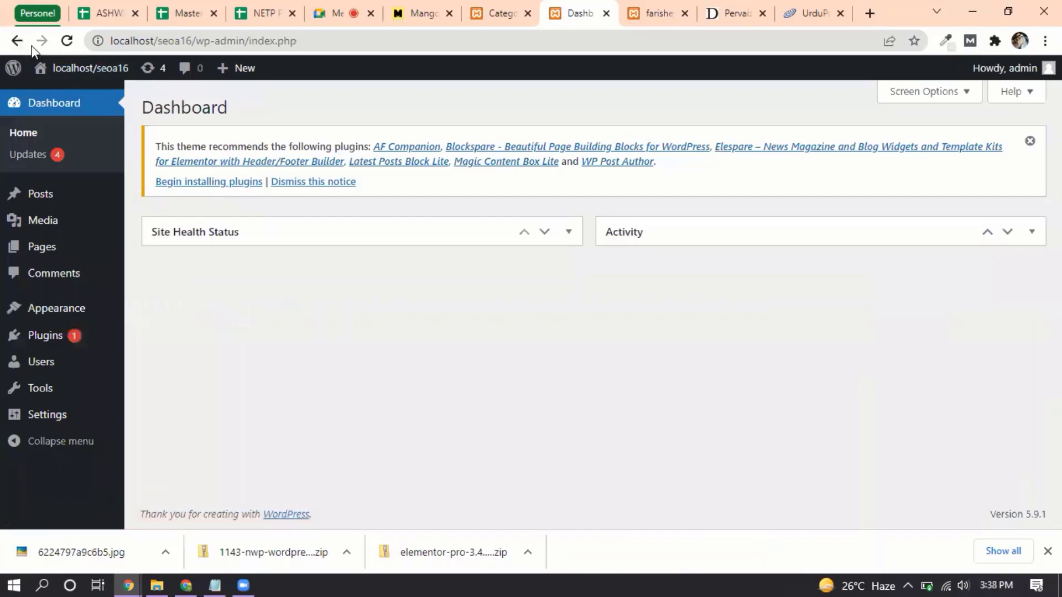
mouse_move(56, 73)
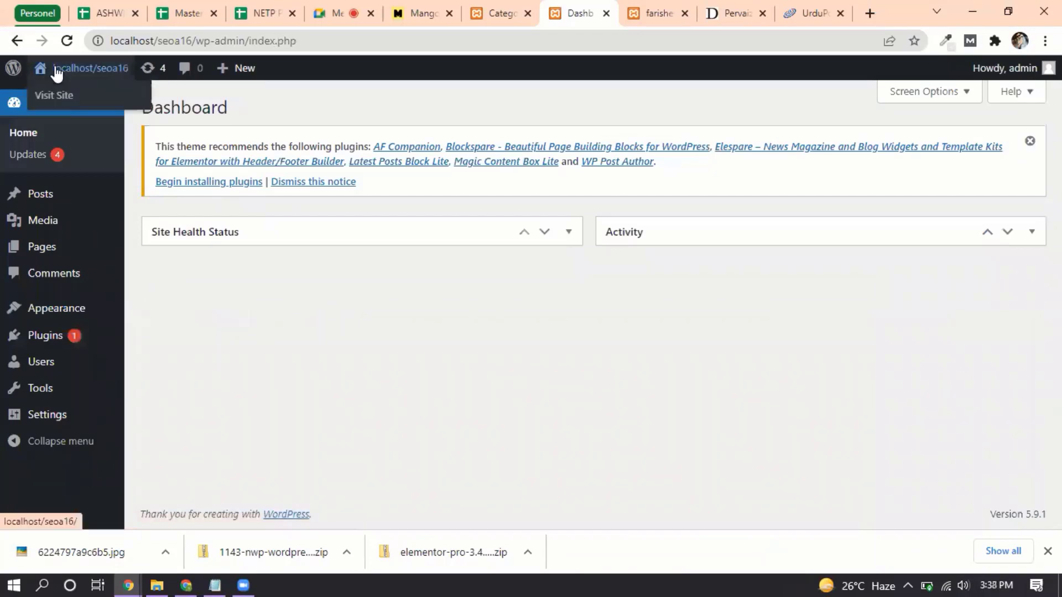
middle_click(66, 101)
left_click(597, 9)
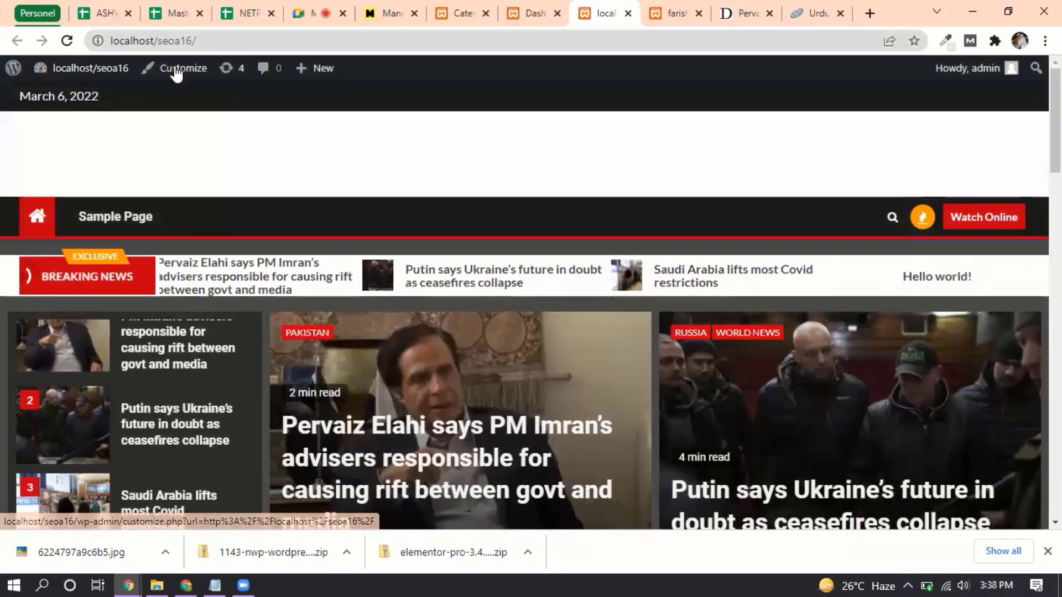
Open the Newsium Pro upgrade page from the theme customizer and review the single-site and unlimited-sites license prices
left_click(150, 79)
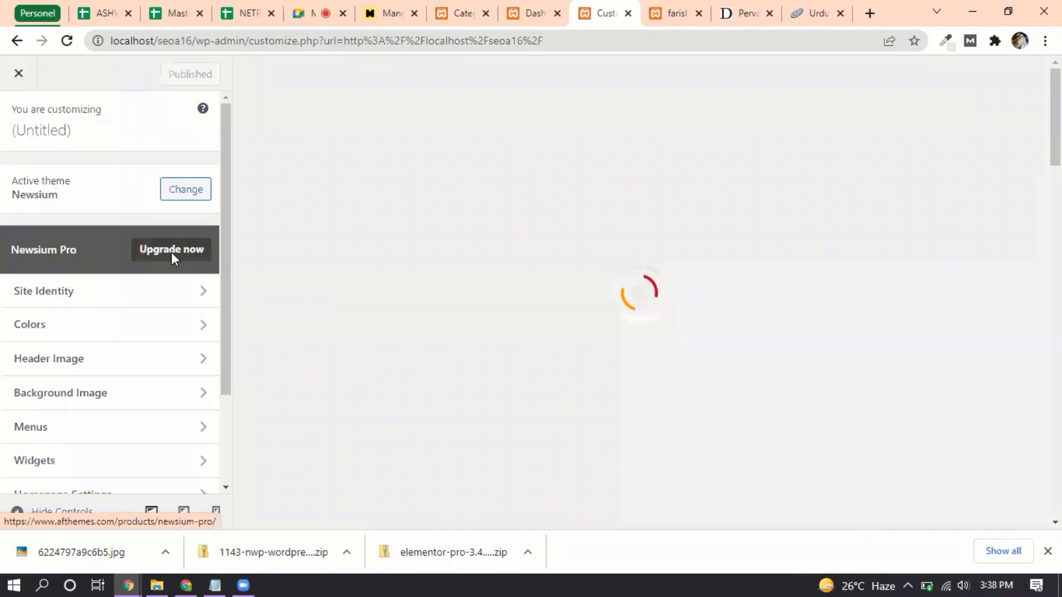
left_click(172, 249)
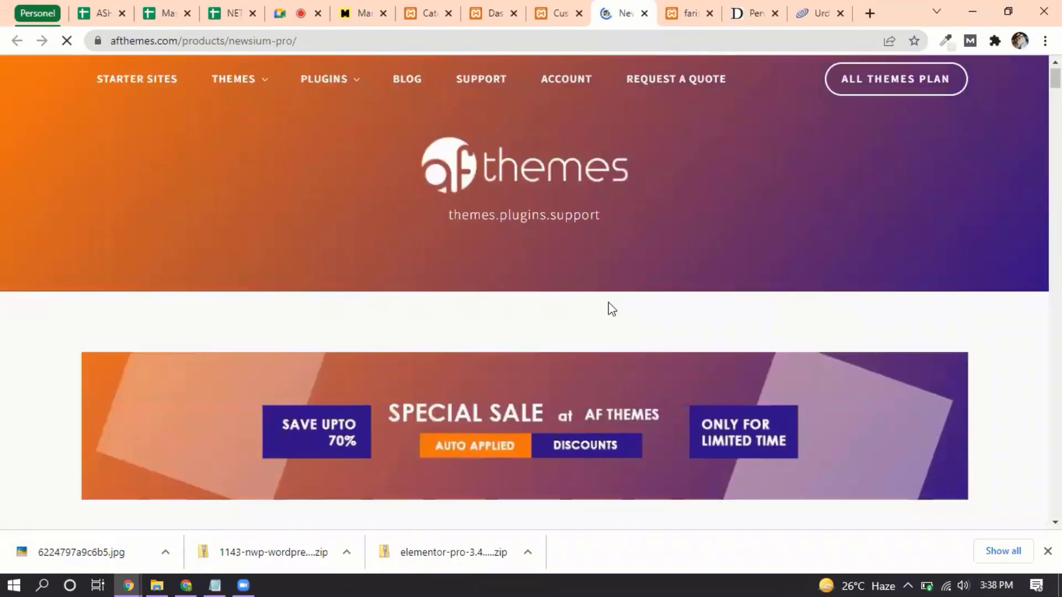
scroll(611, 305, "down", 5)
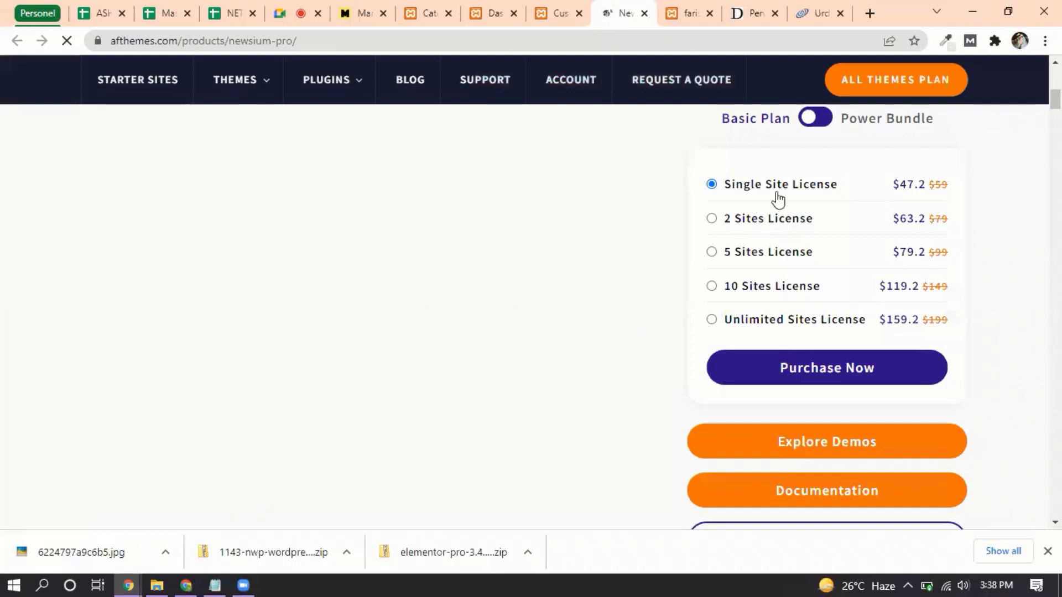
left_click_drag(892, 186, 953, 189)
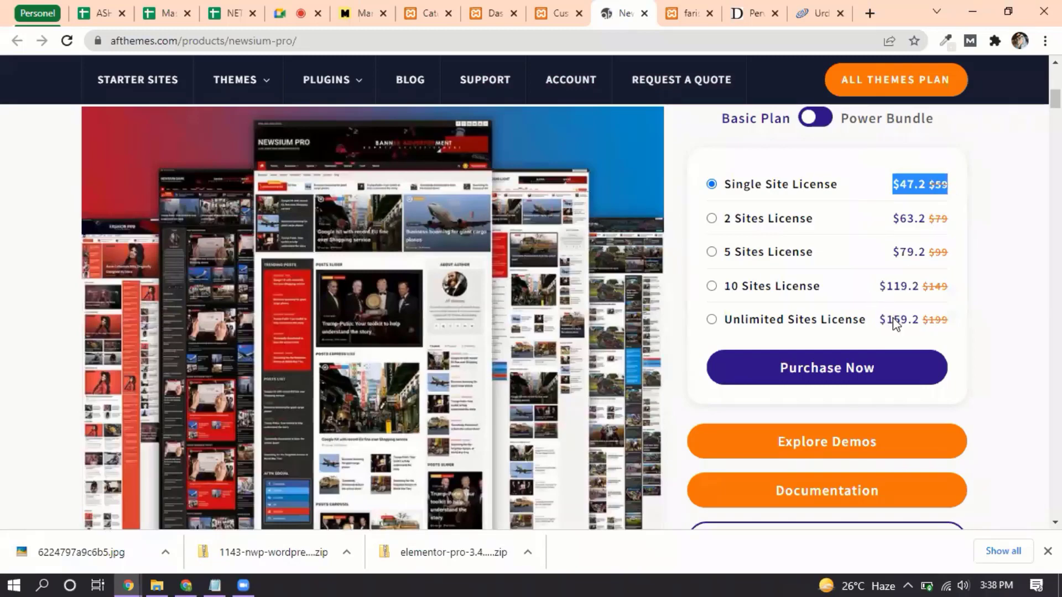
left_click_drag(881, 320, 916, 323)
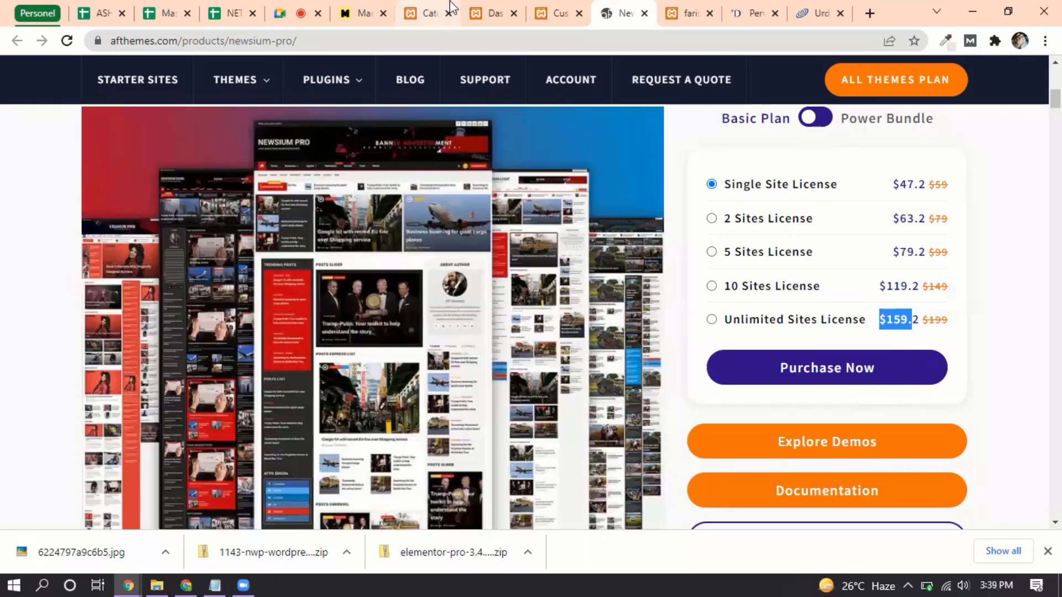
Close the MangoBaaz, local WordPress site, Newsium Pro and news article tabs, keeping the UrduPoint tab open
left_click(367, 12)
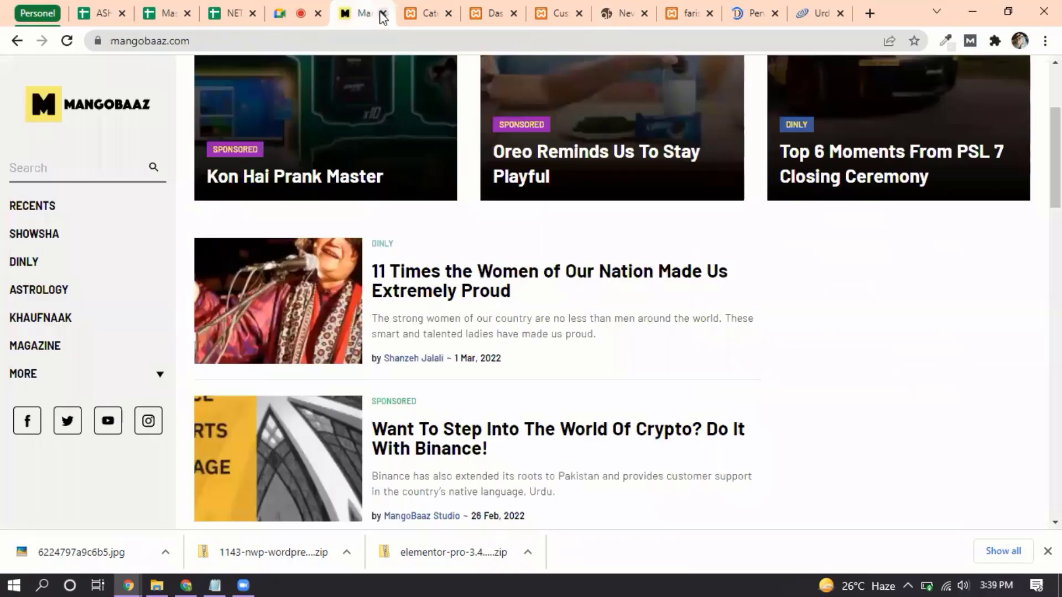
left_click(382, 14)
left_click(383, 13)
left_click(383, 13)
left_click(383, 13)
left_click(382, 13)
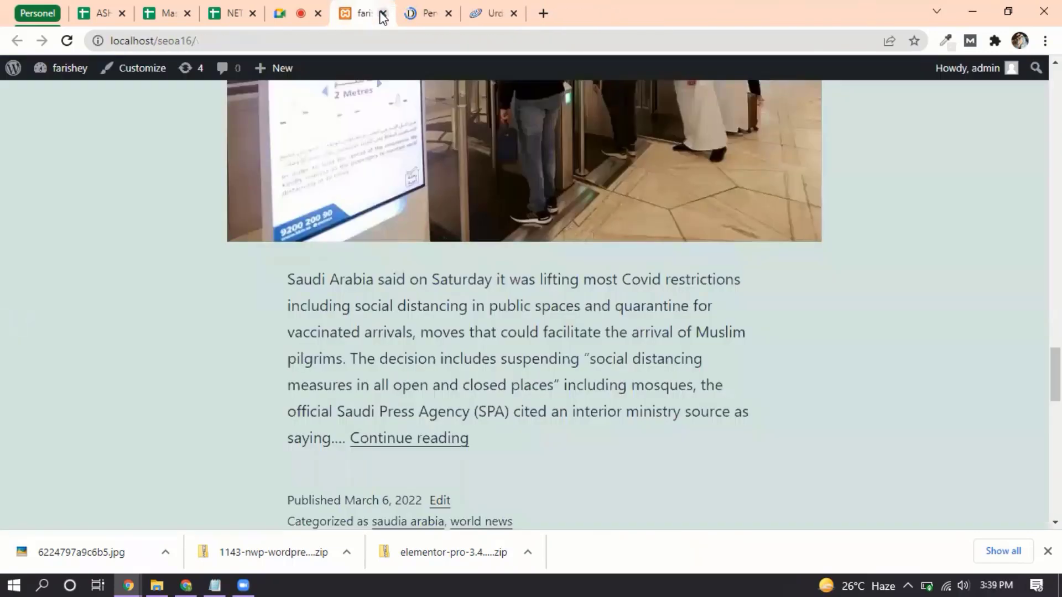
left_click(382, 13)
left_click(382, 14)
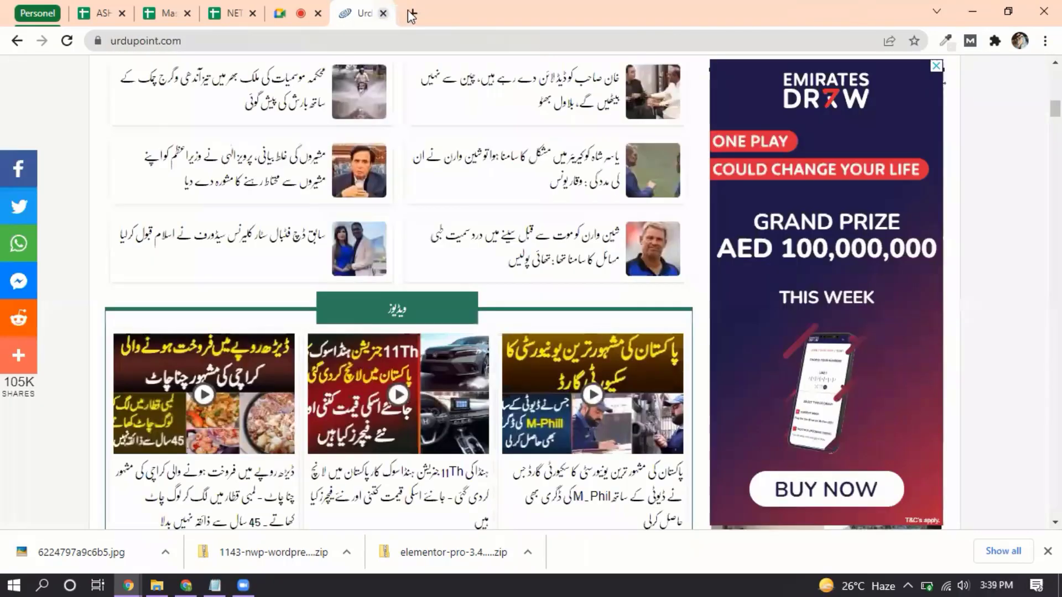
Search Google in a new tab for "free wordpress blogging themes"
left_click(415, 12)
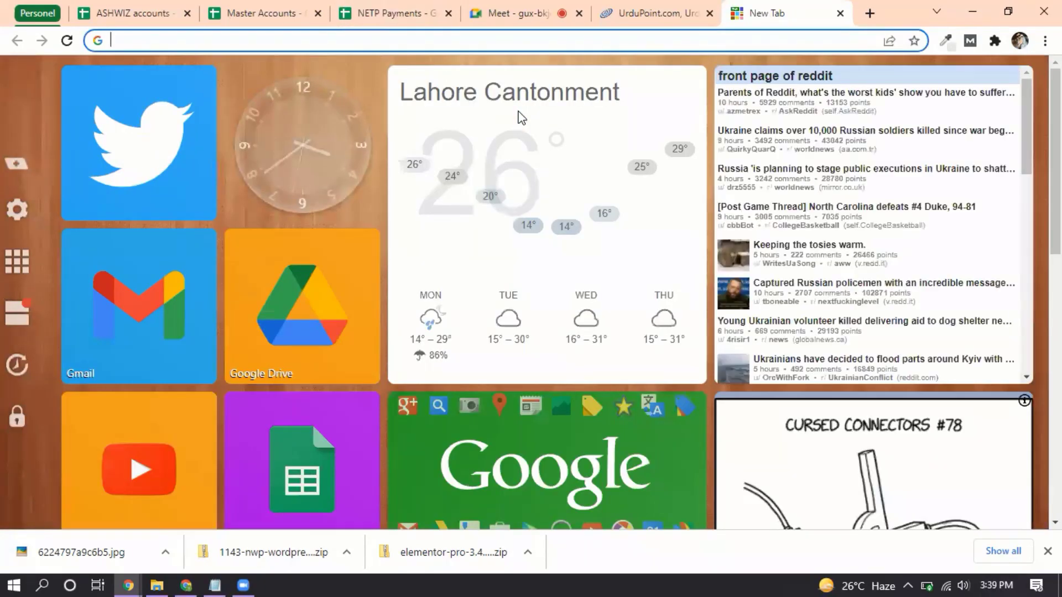
type("down")
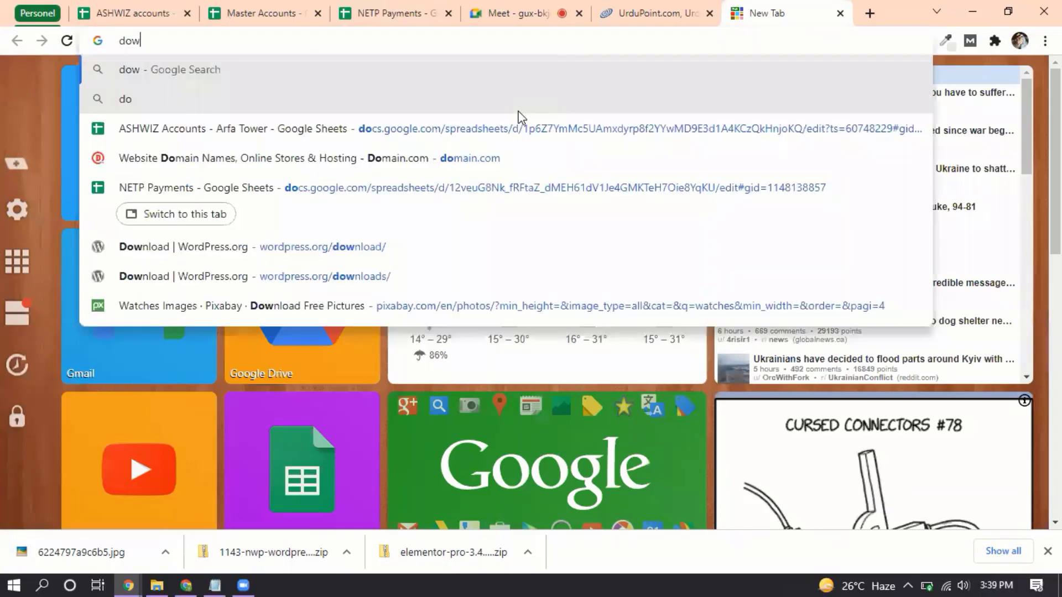
key("BackSpace")
key("BackSpace")
key("BackSpace")
key("BackSpace")
type("f")
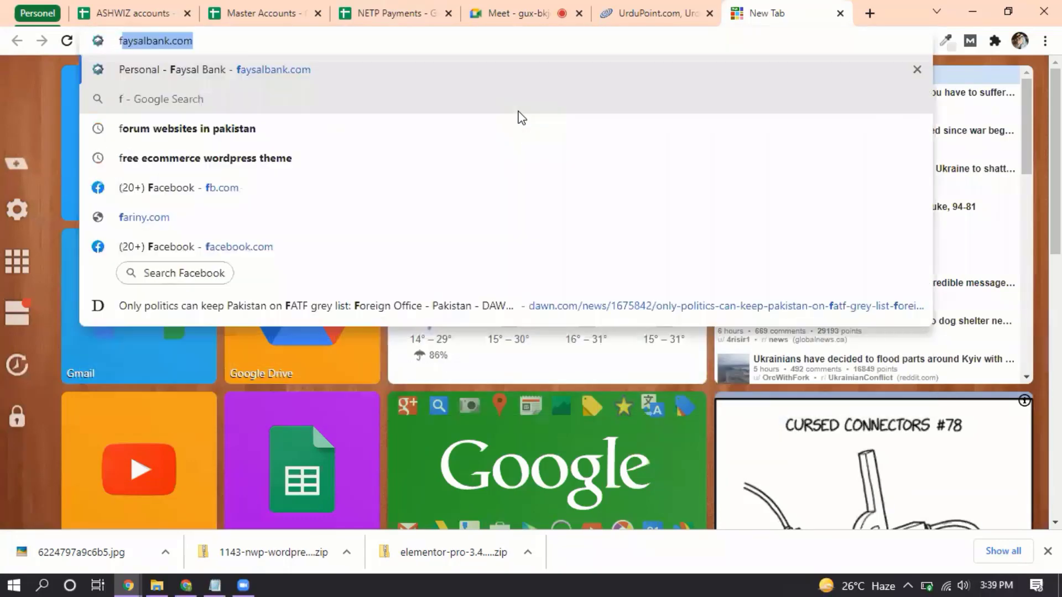
type("ree wordpre s")
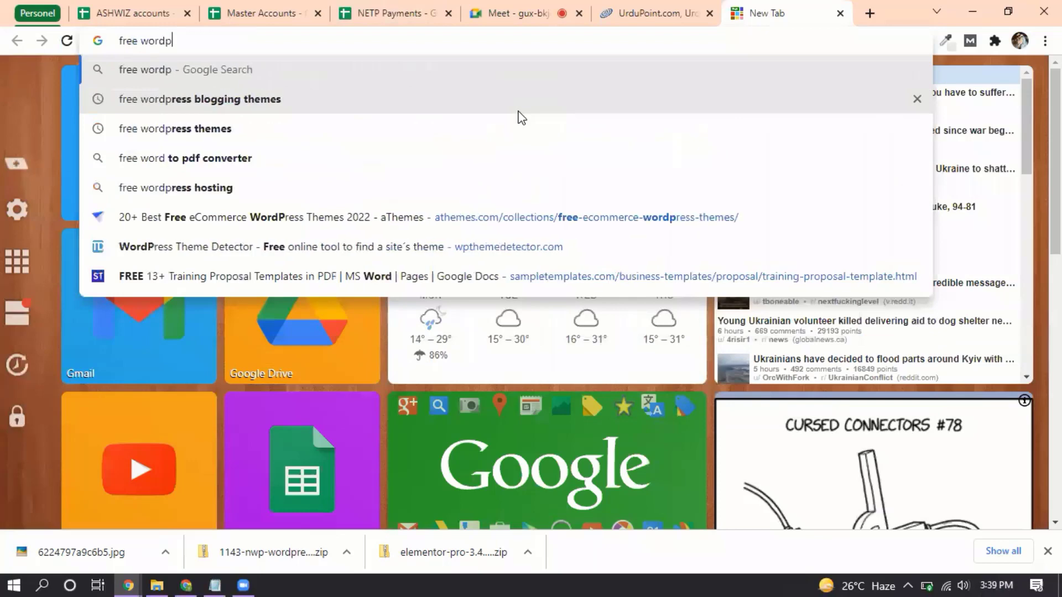
key("BackSpace")
key("BackSpace")
type("ss ")
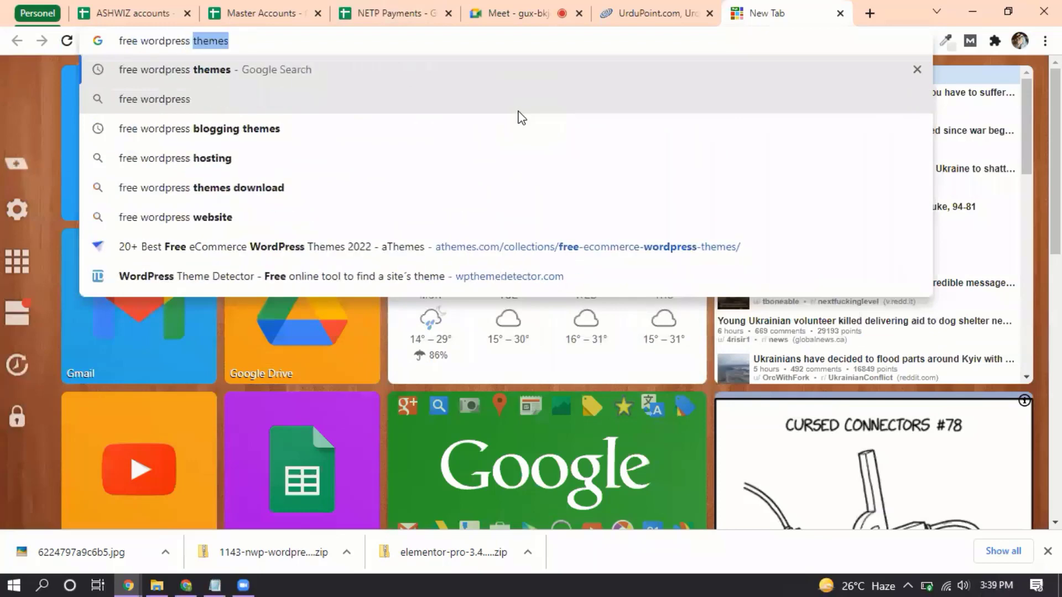
type("blog")
key("Down")
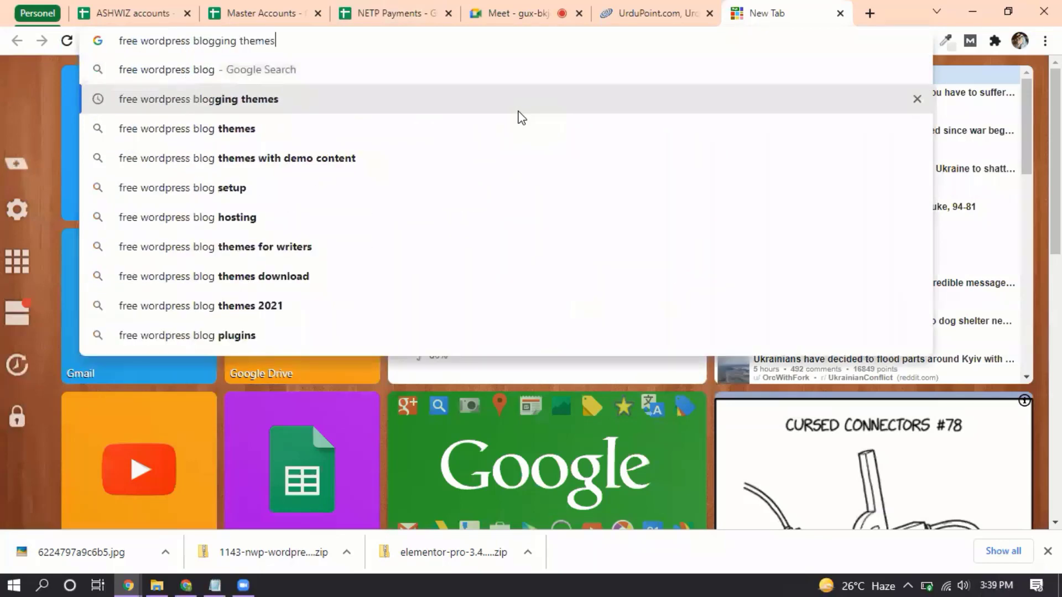
key("Return")
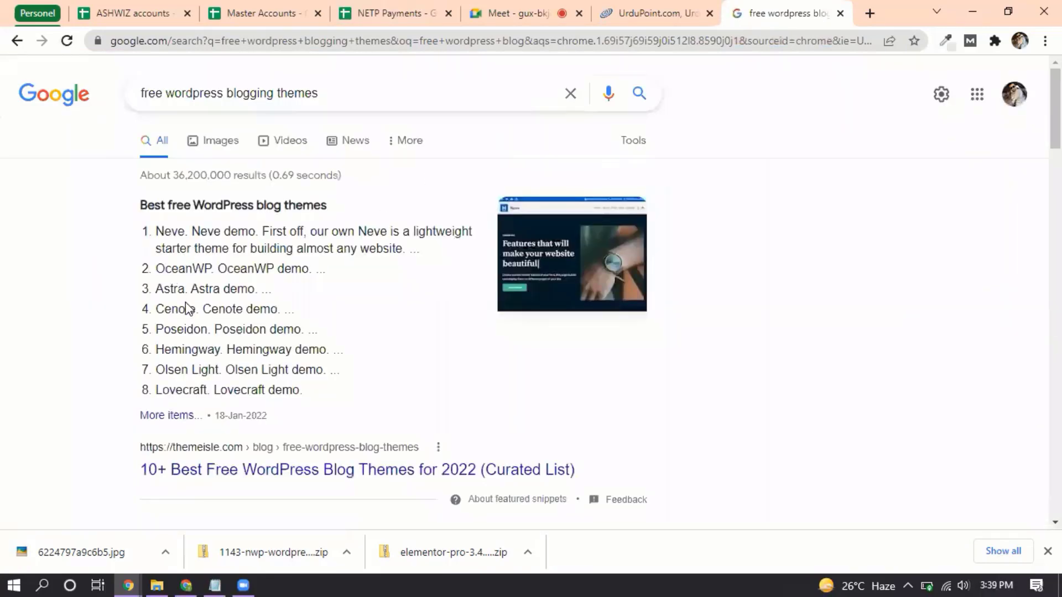
Look over the suggested free WordPress blog themes and close the UrduPoint tab
left_click_drag(156, 309, 186, 350)
scroll(256, 385, "down", 1)
scroll(332, 221, "up", 1)
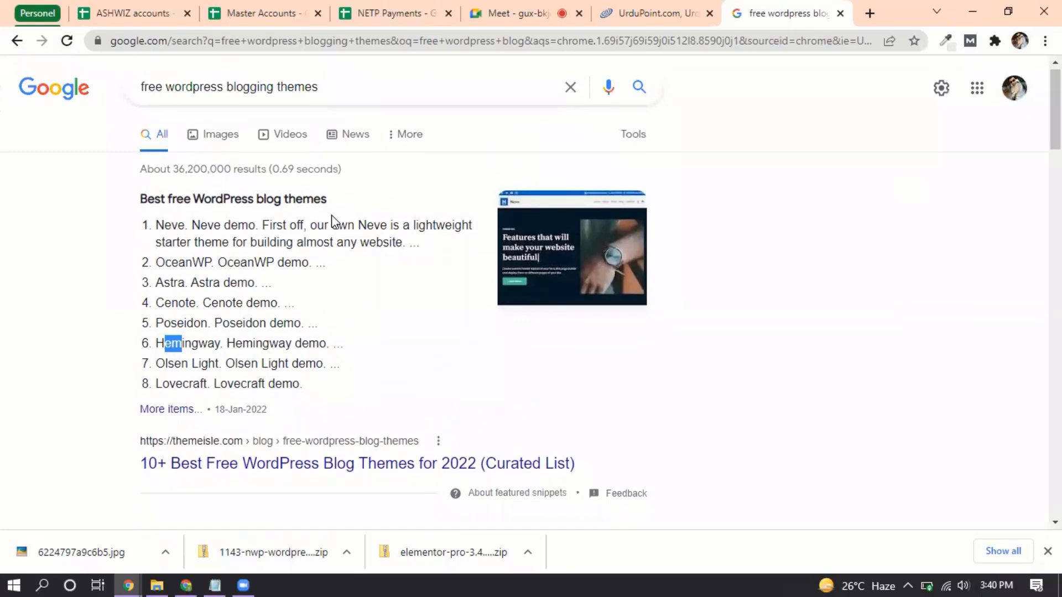
left_click(663, 11)
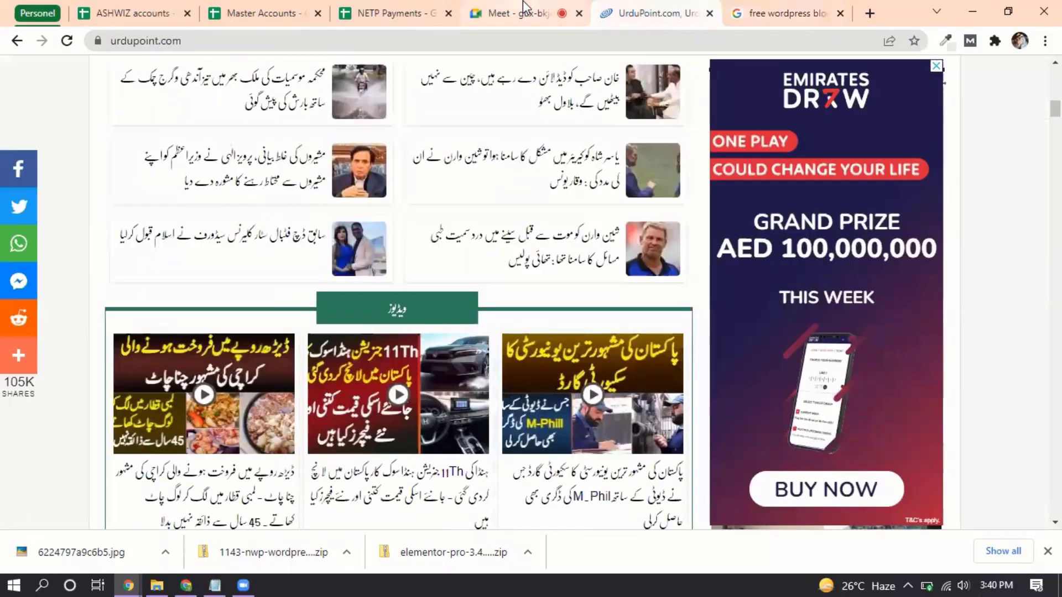
left_click(710, 13)
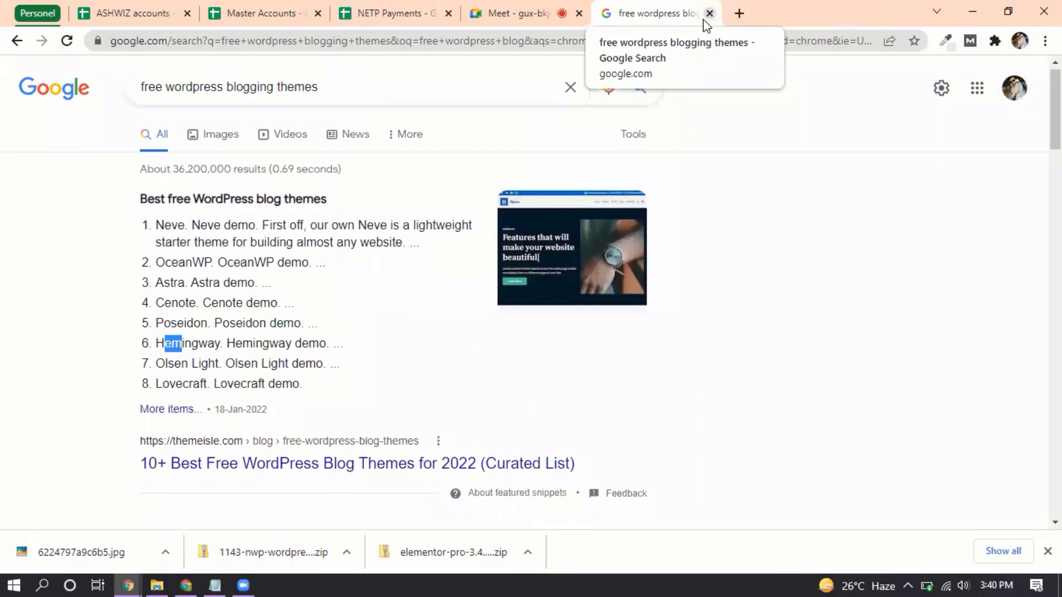
Search Google for "adsense" and open the official Google AdSense page from the results
left_click(547, 39)
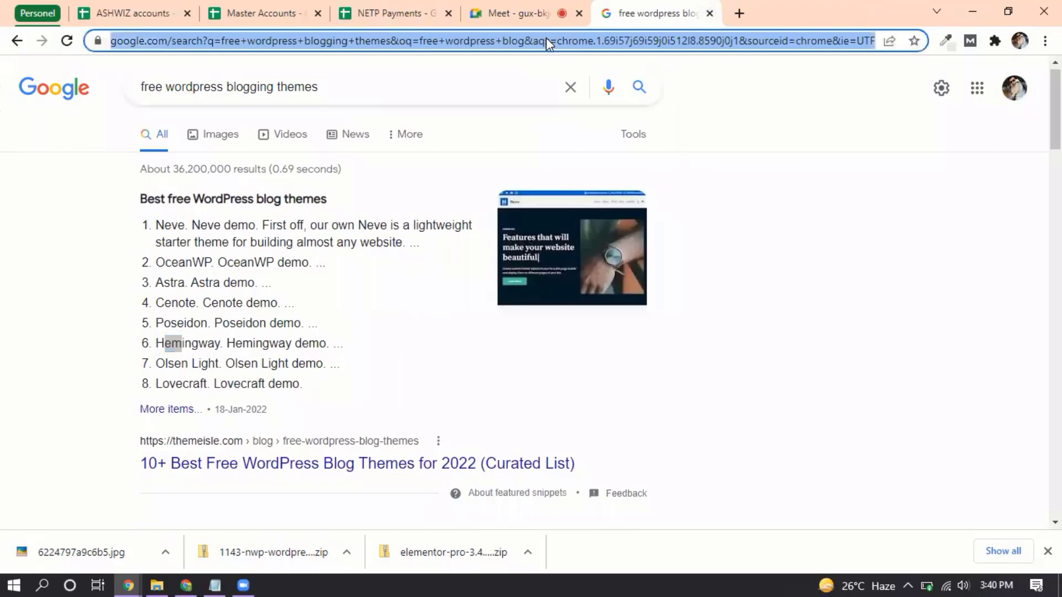
type("adsense")
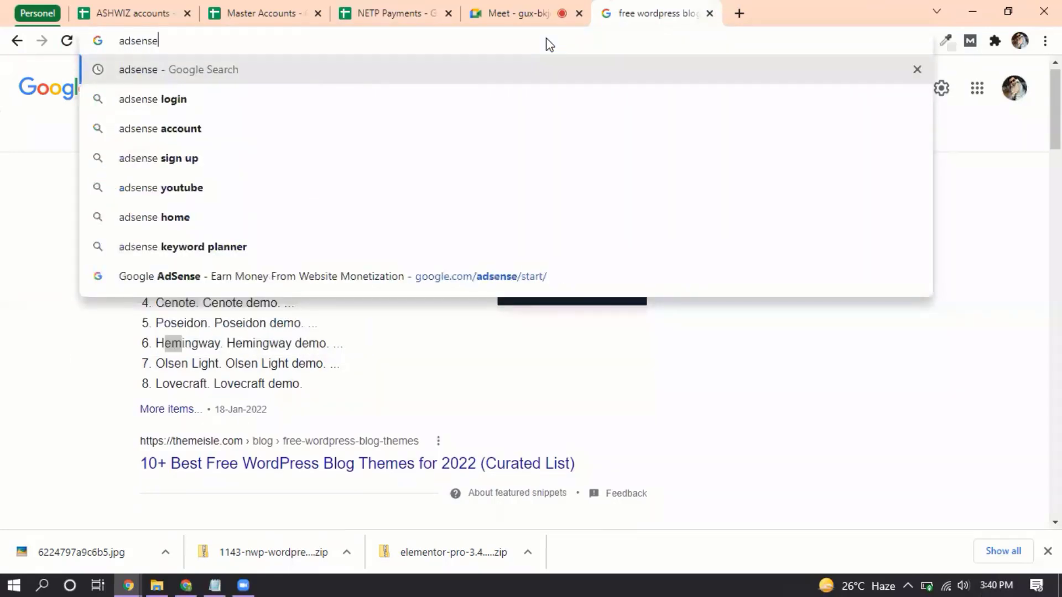
key("Return")
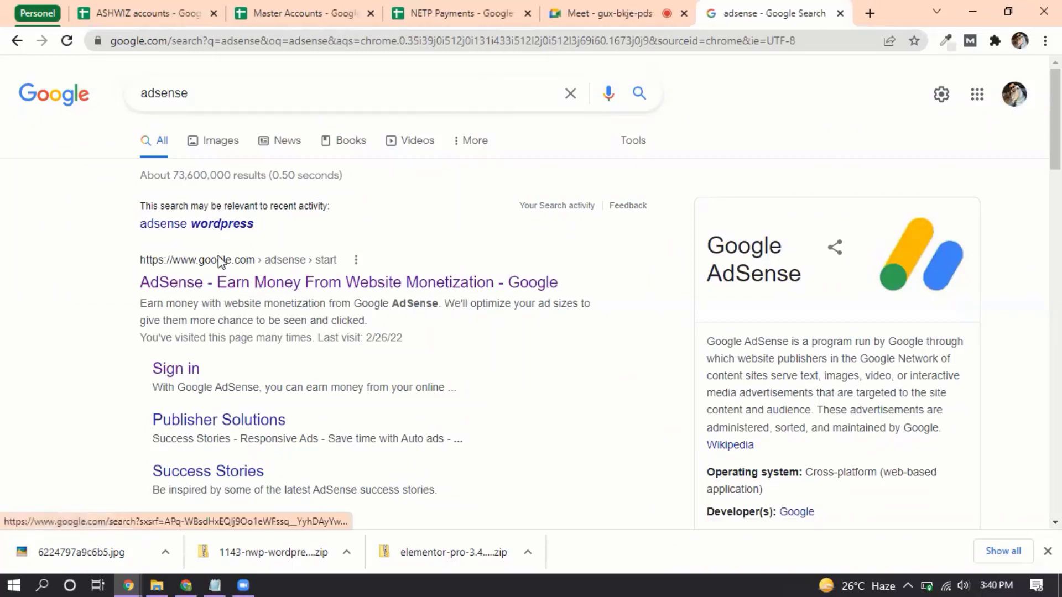
left_click(236, 286)
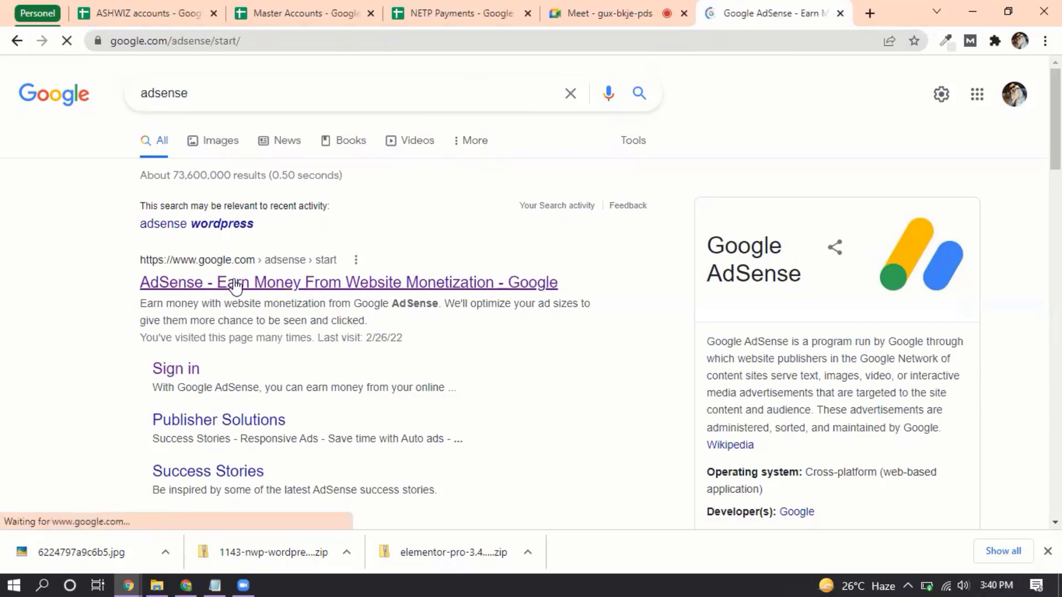
Switch to the open Notepad document and add the line "8M - 1Y" below the "Youtube Embed - Panalyze" line
left_click(215, 584)
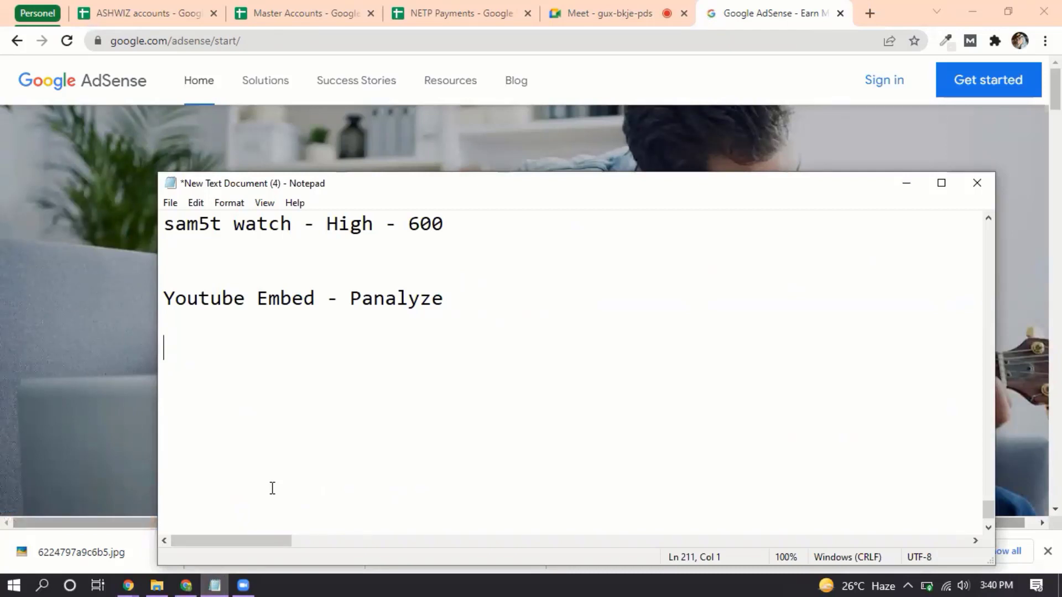
type("8 ")
type("-")
key("BackSpace")
type("1Y")
key("Left")
key("Left")
key("Left")
key("Left")
key("Left")
type("<")
key("Return")
key("BackSpace")
key("BackSpace")
type("M")
left_click(273, 488)
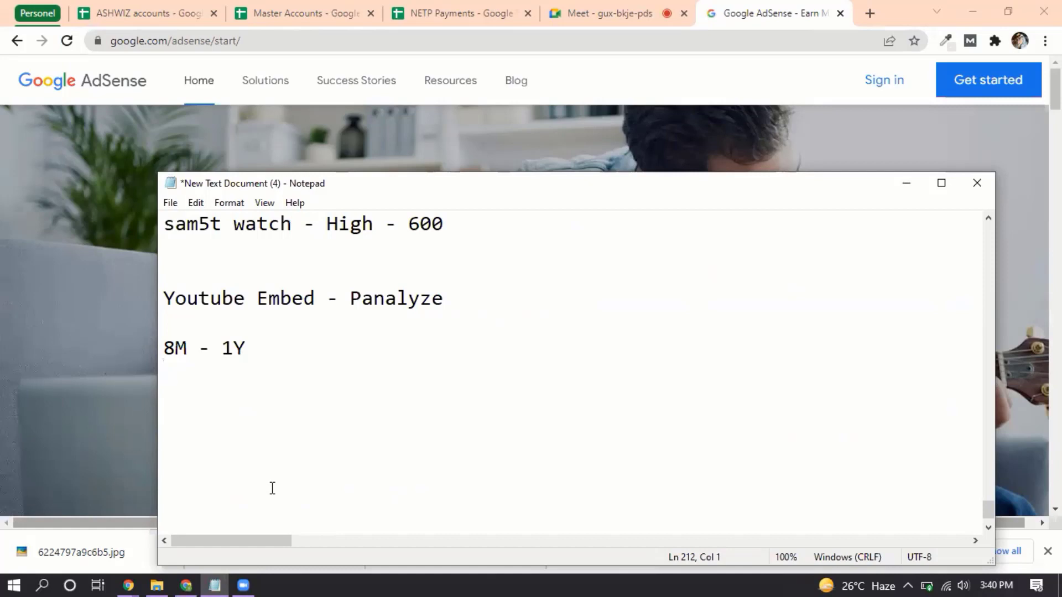
Add the lines "50000 Aud" and "80000" below the "8M - 1Y" line in the Notepad document
key("Return")
type("5000")
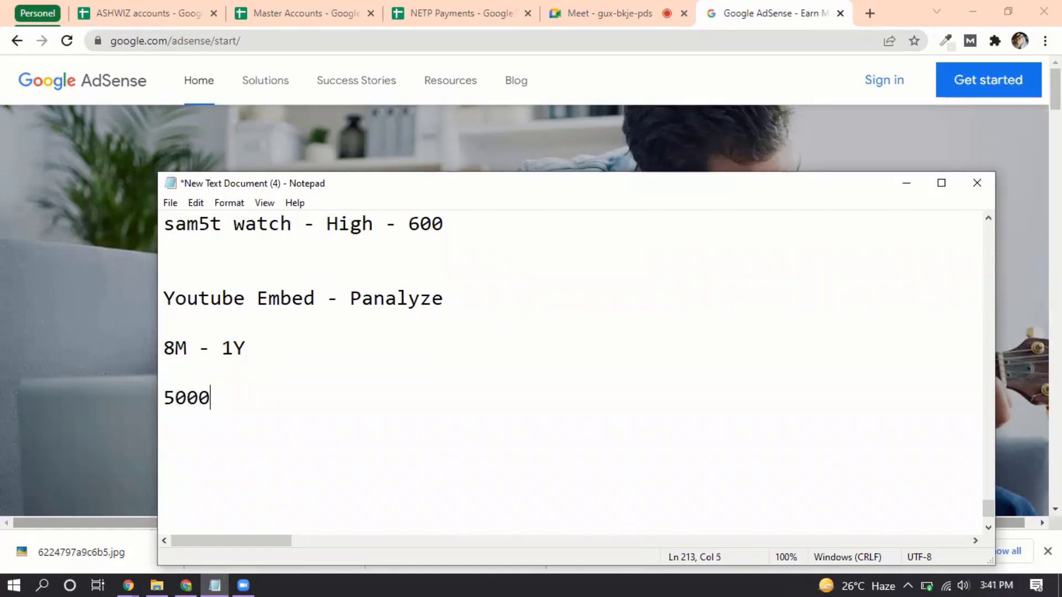
type("0Aud")
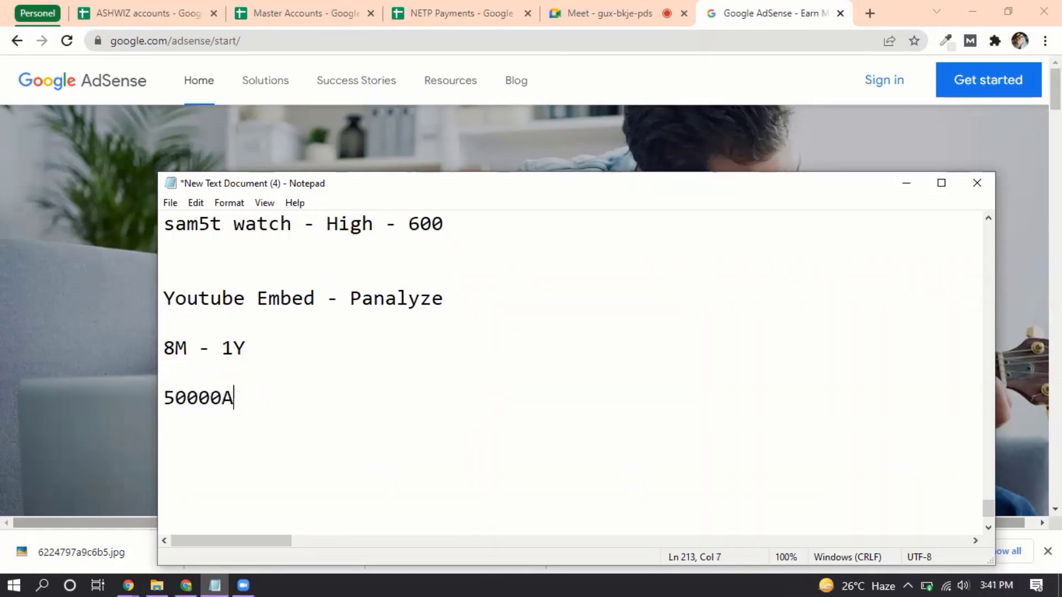
key("Left")
key("Left")
key("Left")
key("Right")
key("Right")
key("Return")
key("Return")
type("80000")
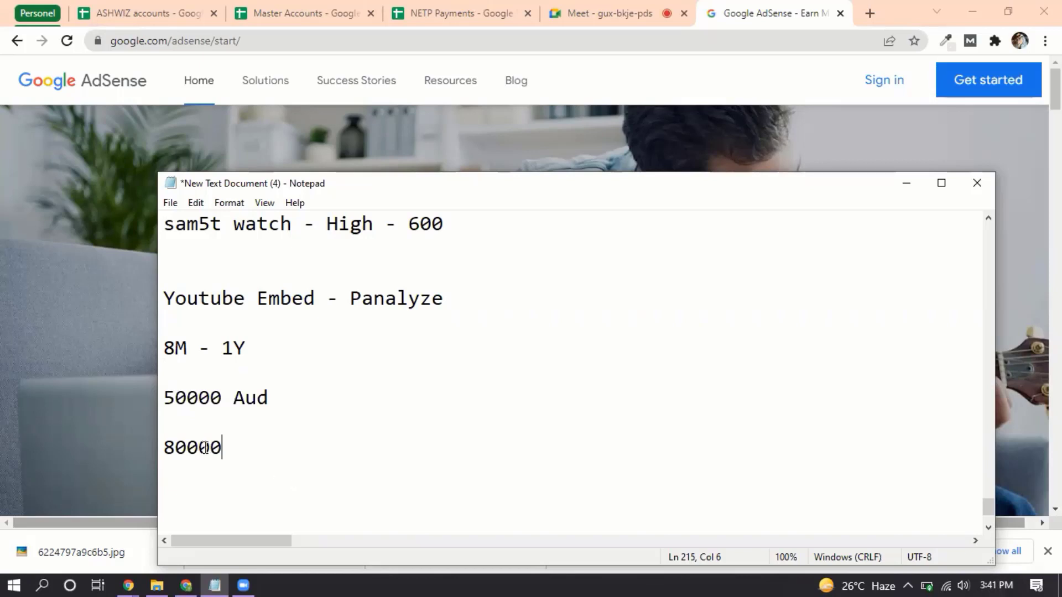
left_click_drag(223, 448, 169, 439)
left_click(236, 449)
Return to Chrome, start the AdSense sign-up with the listed Google account and continue with its existing publisher account
left_click(571, 162)
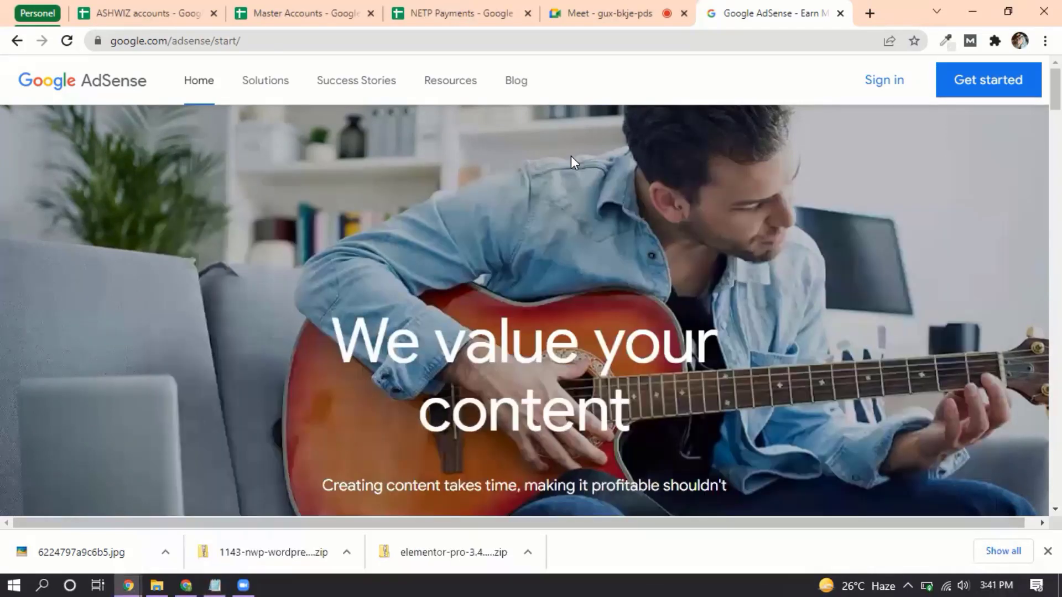
scroll(571, 161, "down", 1)
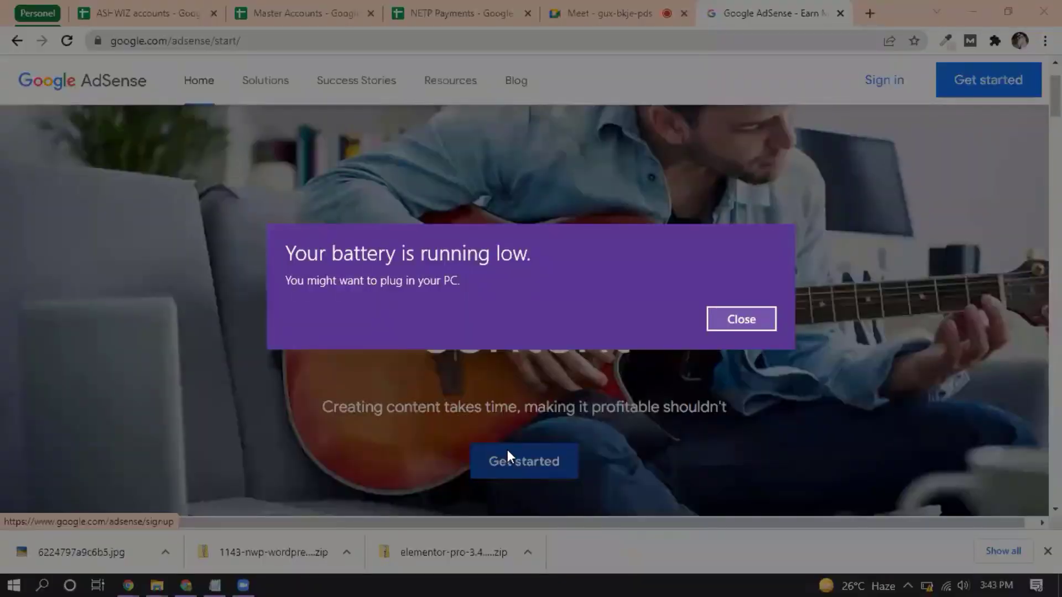
left_click(749, 324)
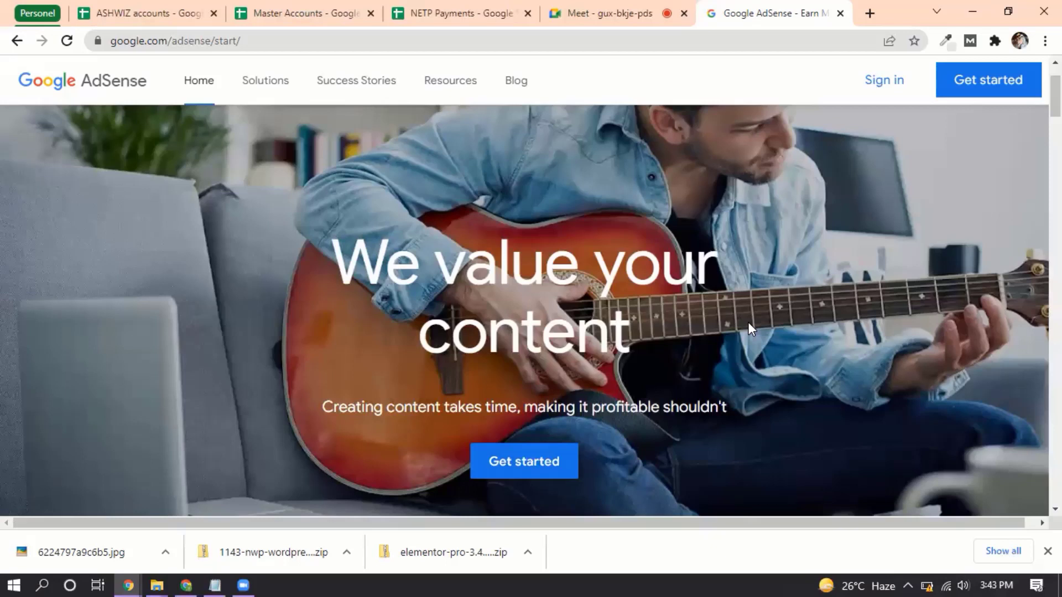
left_click(521, 458)
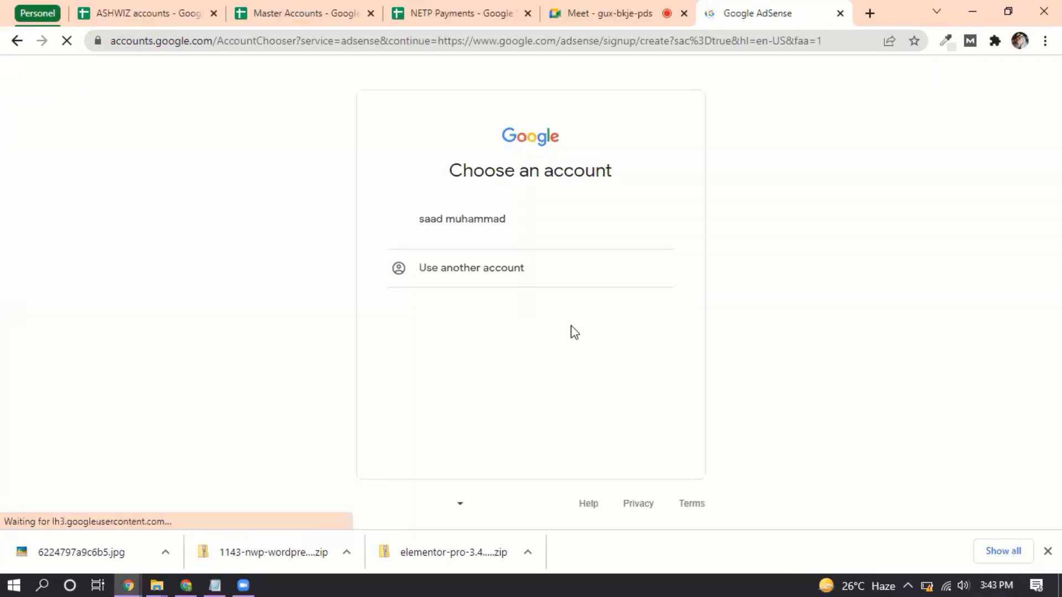
left_click(505, 219)
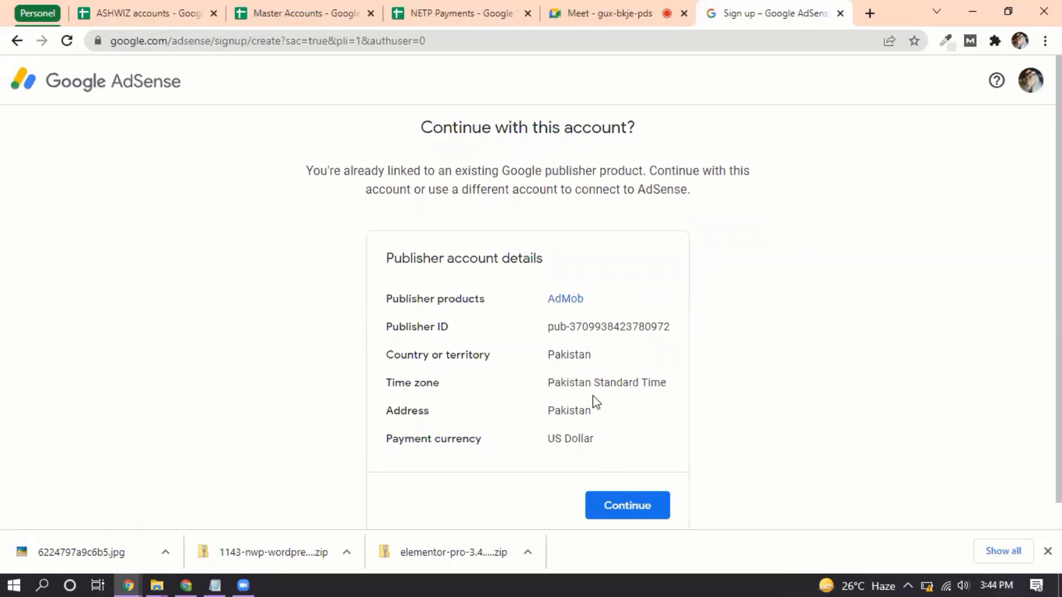
scroll(588, 450, "down", 1)
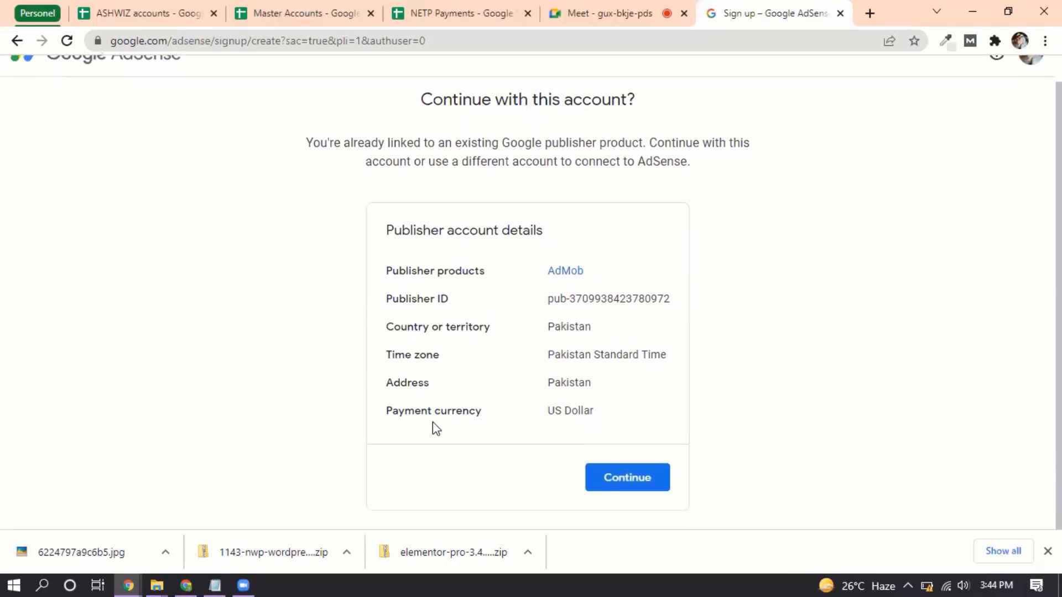
left_click(628, 481)
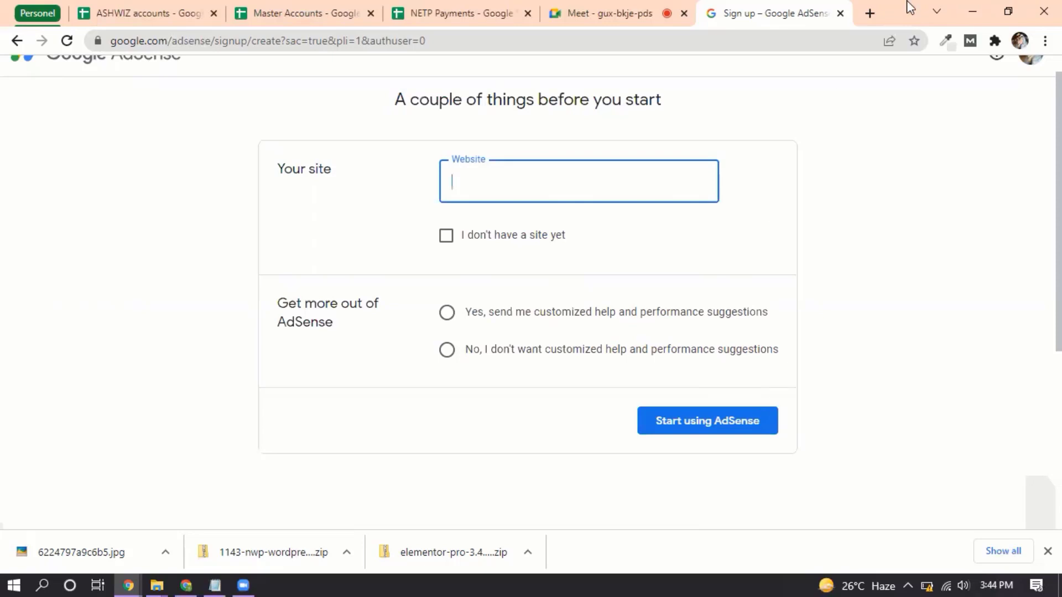
Close the AdSense sign-up tab and minimize the browser window
left_click(840, 13)
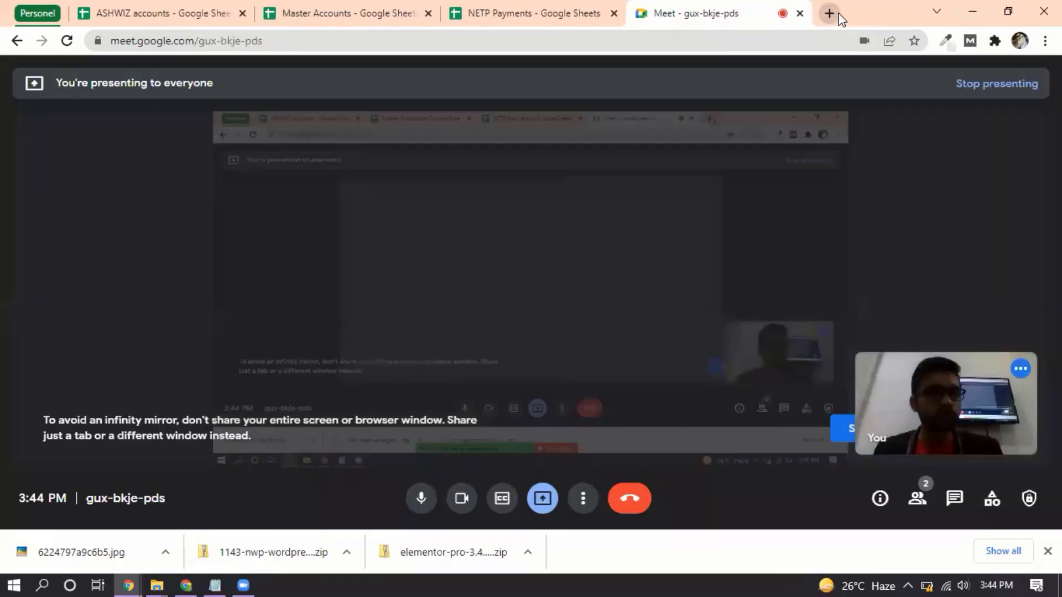
left_click(972, 9)
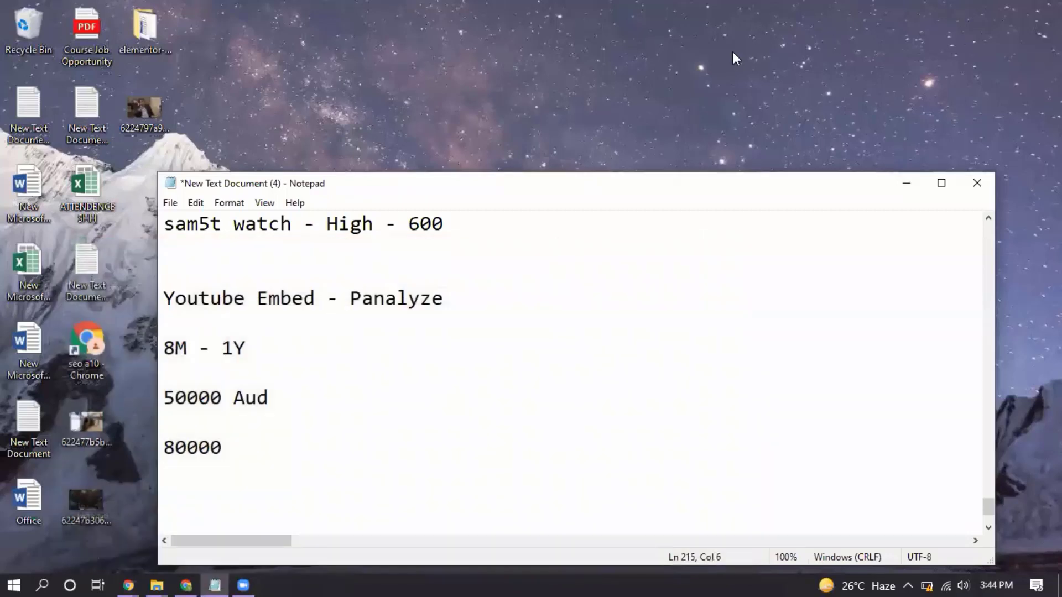